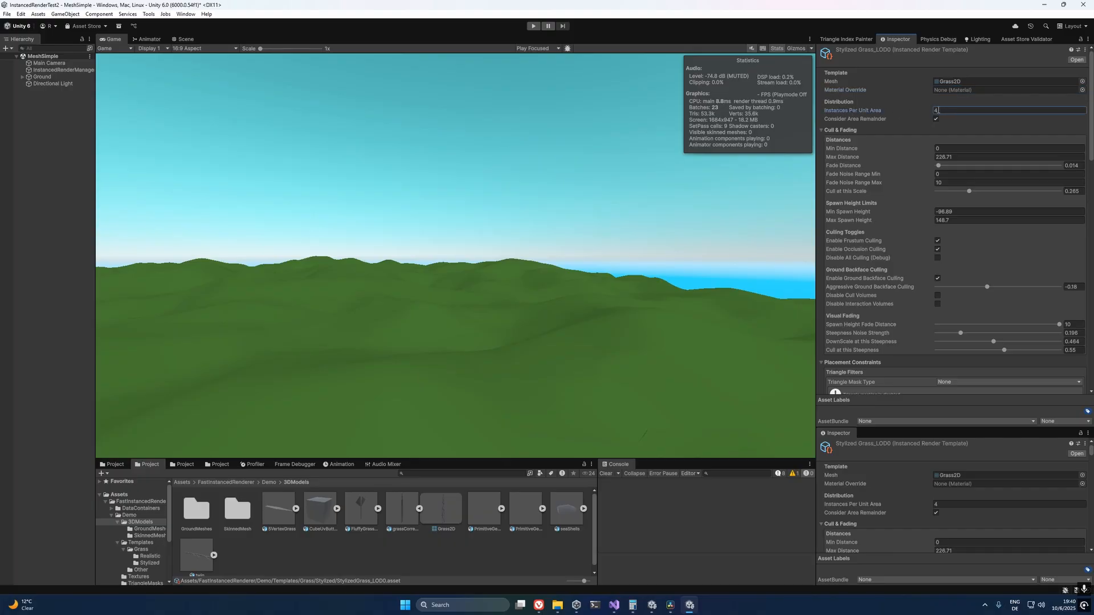
# Step: Enter play mode and set the Stylized Grass_LOD0 template's Instances Per Unit Area to 3.85
pyautogui.click(533, 26)
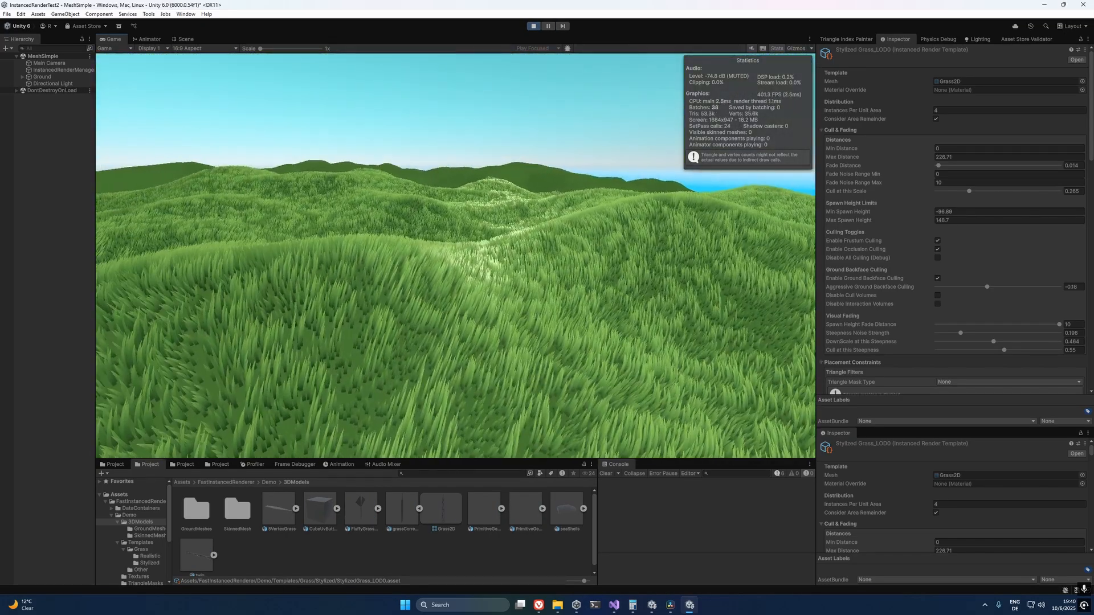
pyautogui.hotkey('alt', 'Tab')
pyautogui.press('Escape')
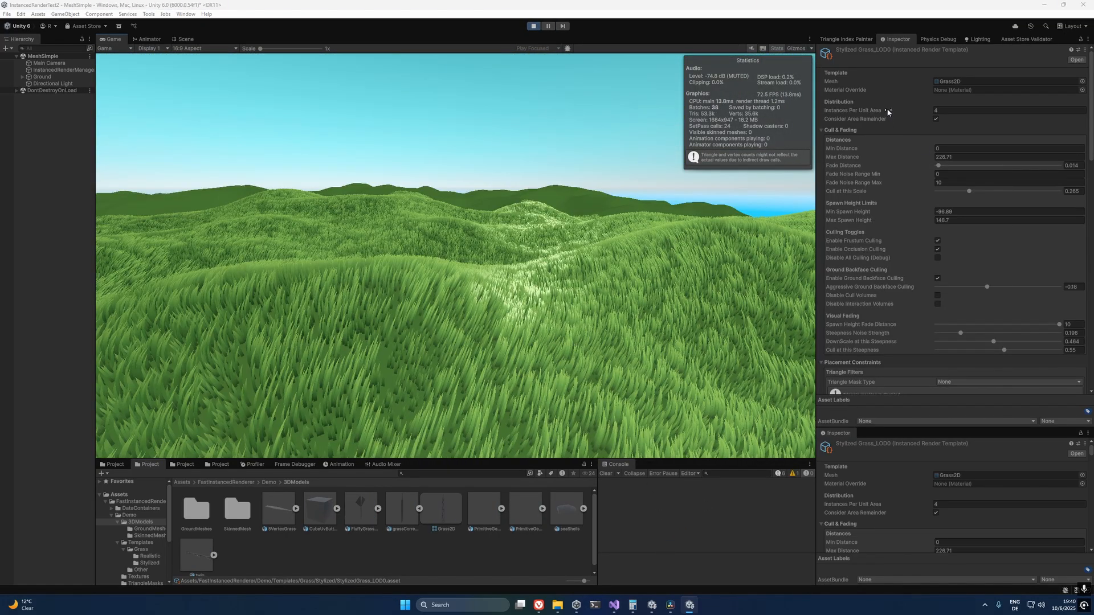
pyautogui.moveTo(887, 112)
pyautogui.mouseDown()
pyautogui.moveTo(858, 113)
pyautogui.moveTo(884, 112)
pyautogui.mouseUp()
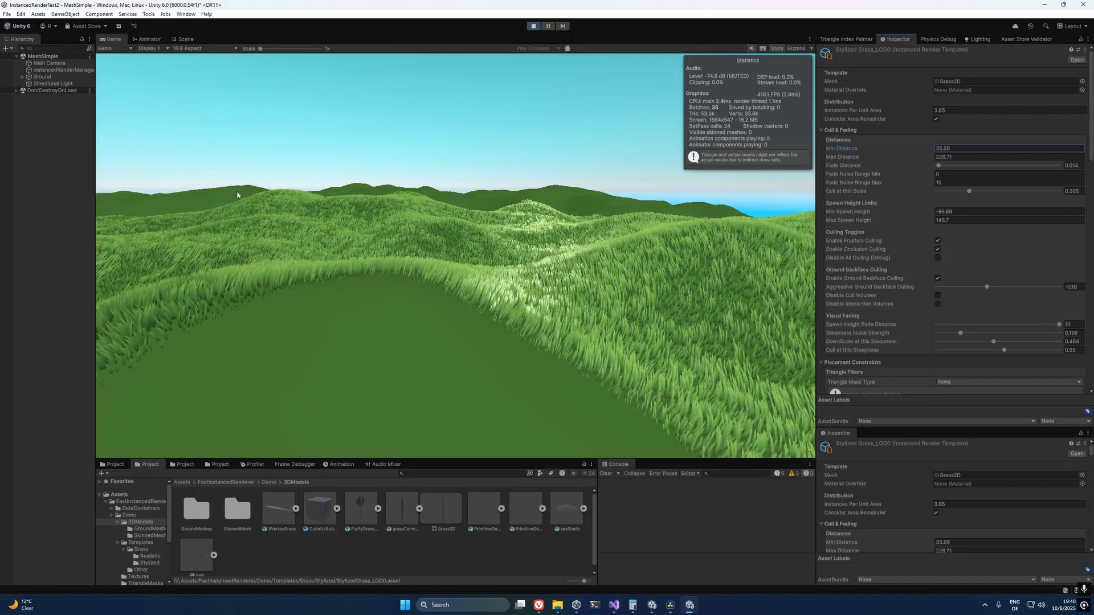
# Step: Set the grass template's Min Distance to 50.2, Max Distance to 235.66 and Fade Distance to 0
pyautogui.write('0')
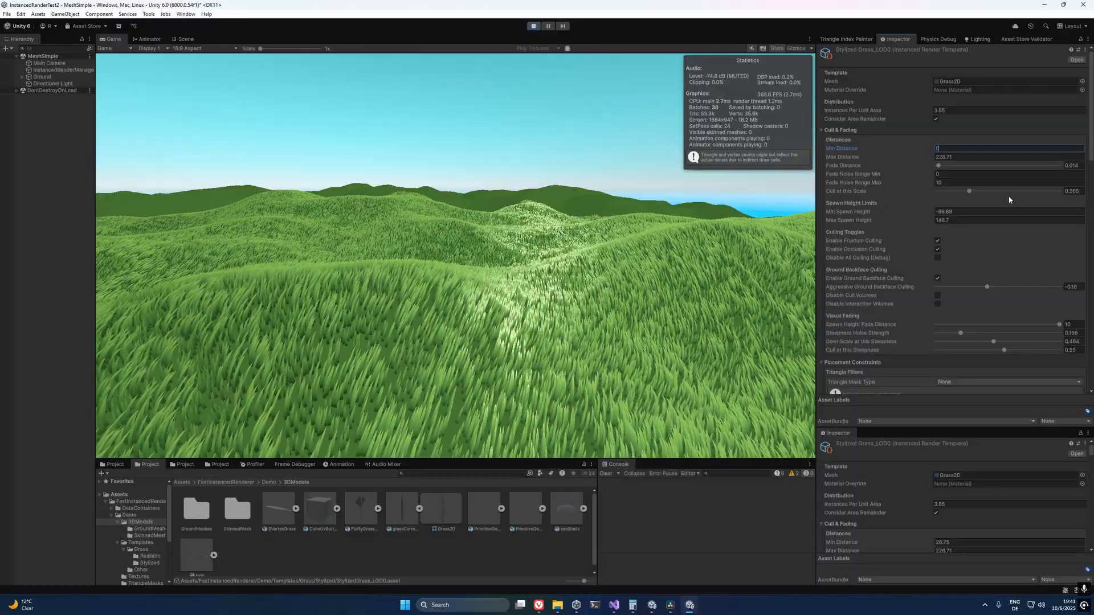
pyautogui.moveTo(860, 157)
pyautogui.mouseDown()
pyautogui.moveTo(612, 158)
pyautogui.moveTo(244, 187)
pyautogui.moveTo(305, 65)
pyautogui.moveTo(513, 121)
pyautogui.moveTo(617, 166)
pyautogui.moveTo(960, 144)
pyautogui.moveTo(938, 167)
pyautogui.mouseUp()
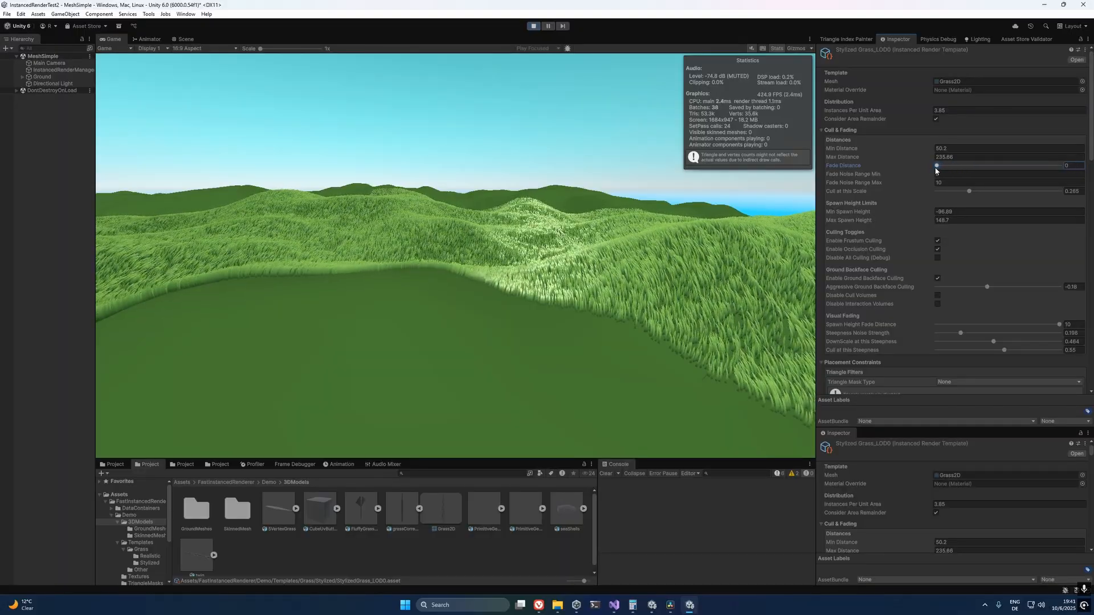
# Step: Set Cull at this Scale to 0 and raise Fade Noise Range Min to 50.62, checking the grass edge in the game view
pyautogui.click(854, 176)
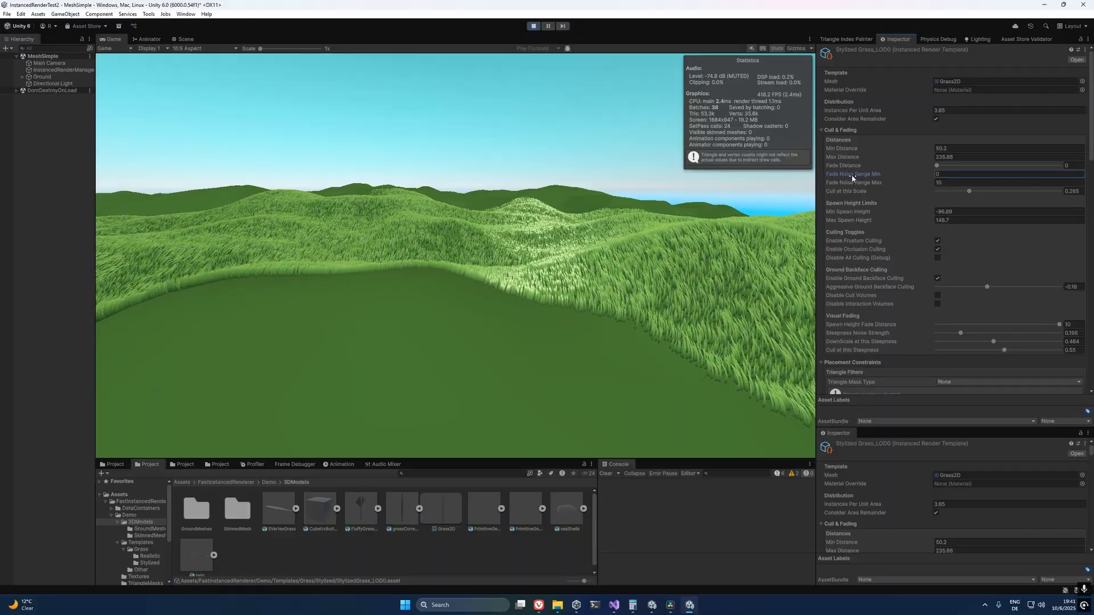
pyautogui.moveTo(856, 177); pyautogui.dragTo(928, 175)
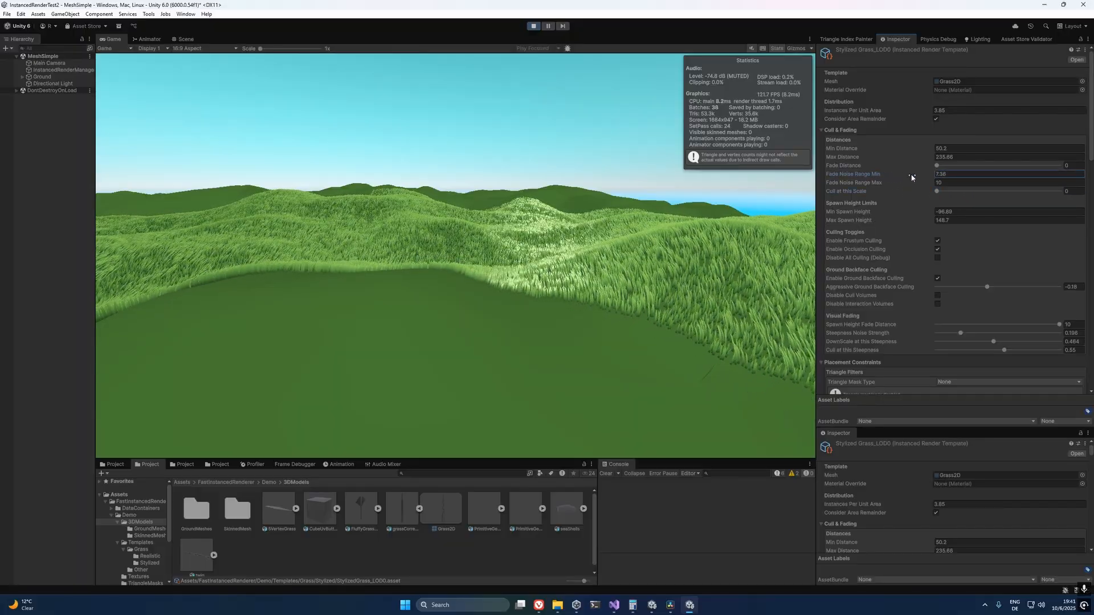
pyautogui.moveTo(912, 178); pyautogui.dragTo(976, 178)
pyautogui.moveTo(25, 177); pyautogui.dragTo(72, 215)
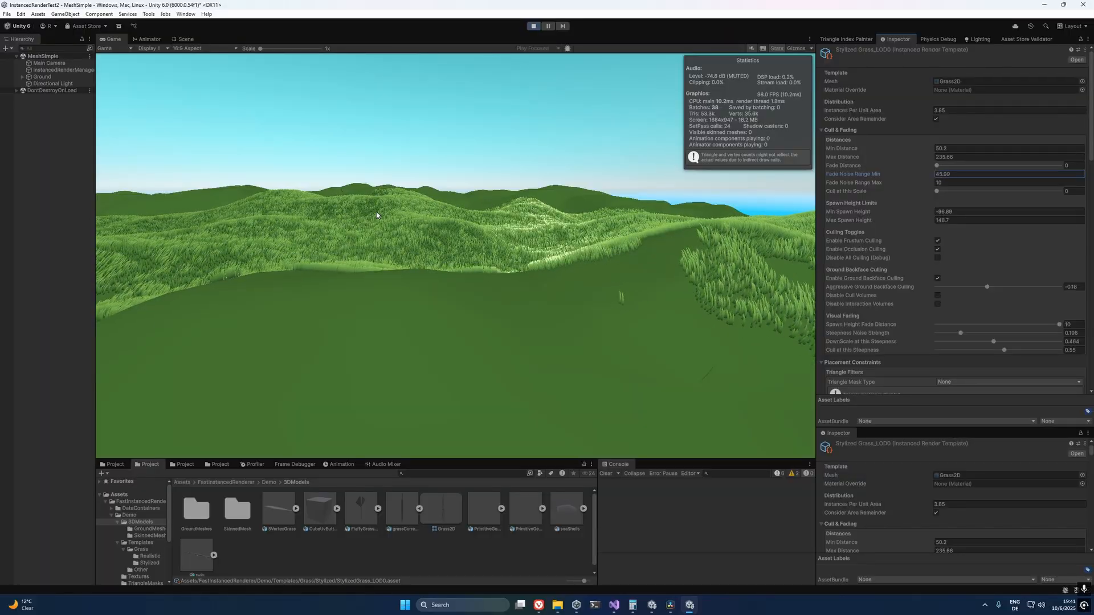
pyautogui.click(455, 255)
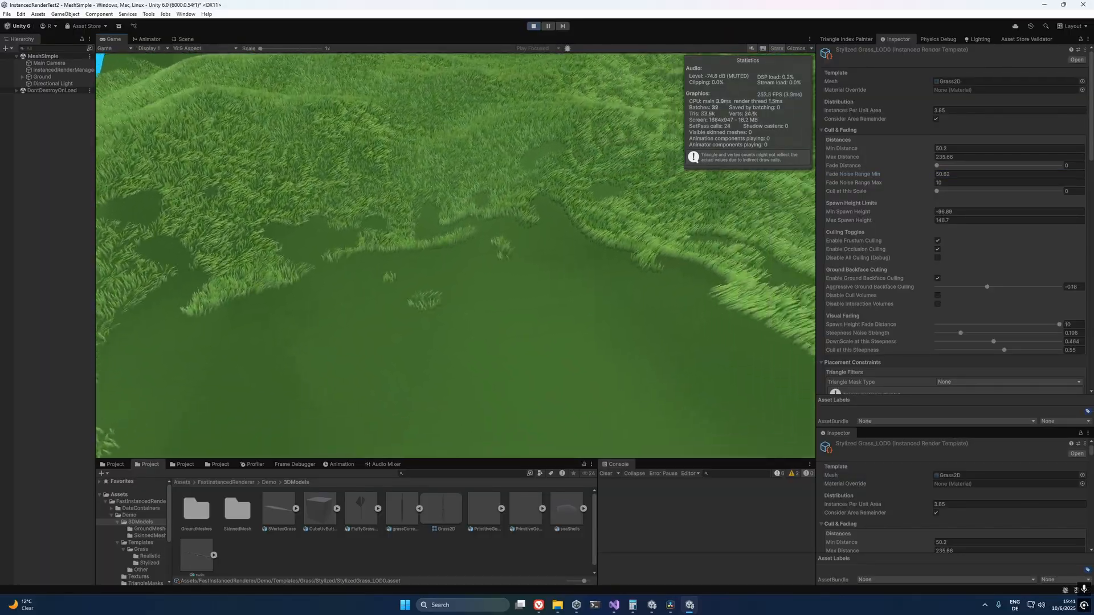
pyautogui.hotkey('alt', 'Tab')
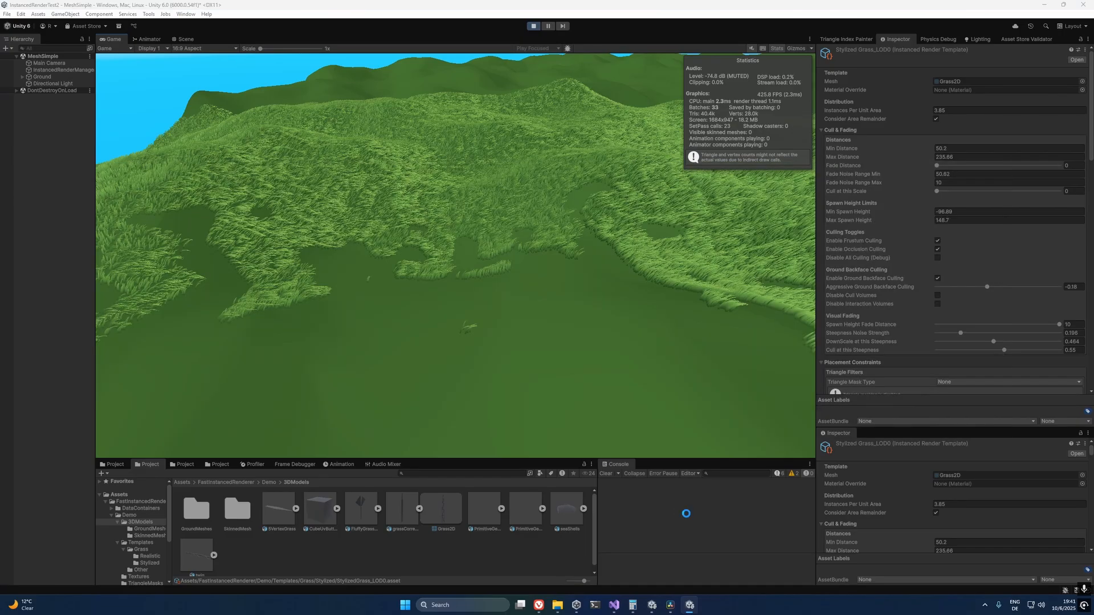
# Step: Raise the grass template's Fade Noise Range Max to 91.18
pyautogui.moveTo(870, 183); pyautogui.dragTo(998, 179)
pyautogui.moveTo(15, 179); pyautogui.dragTo(215, 184)
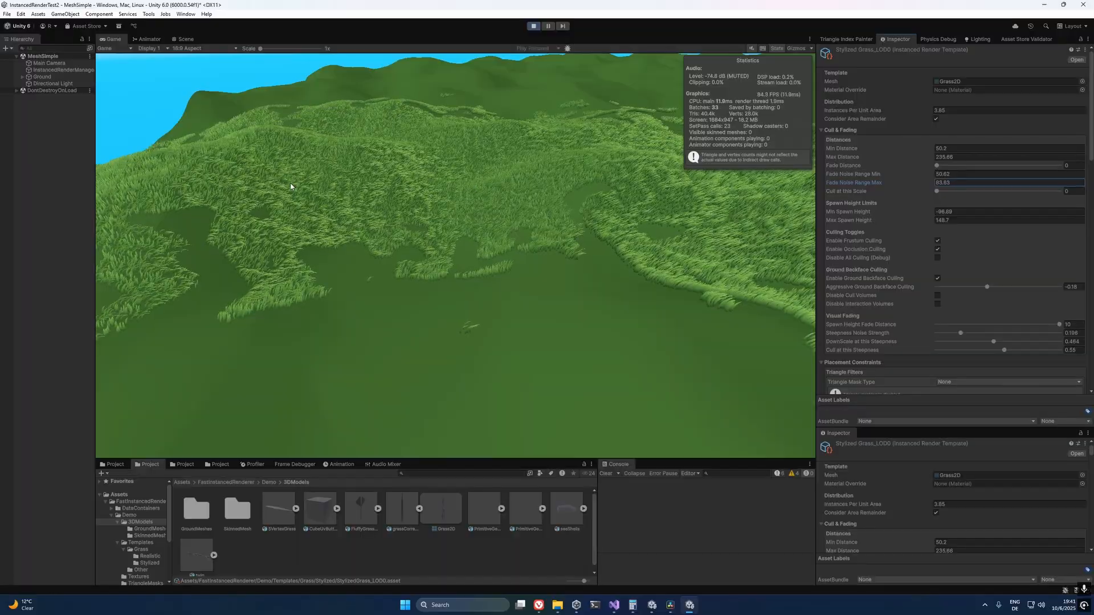
pyautogui.moveTo(125, 194); pyautogui.dragTo(1085, 192)
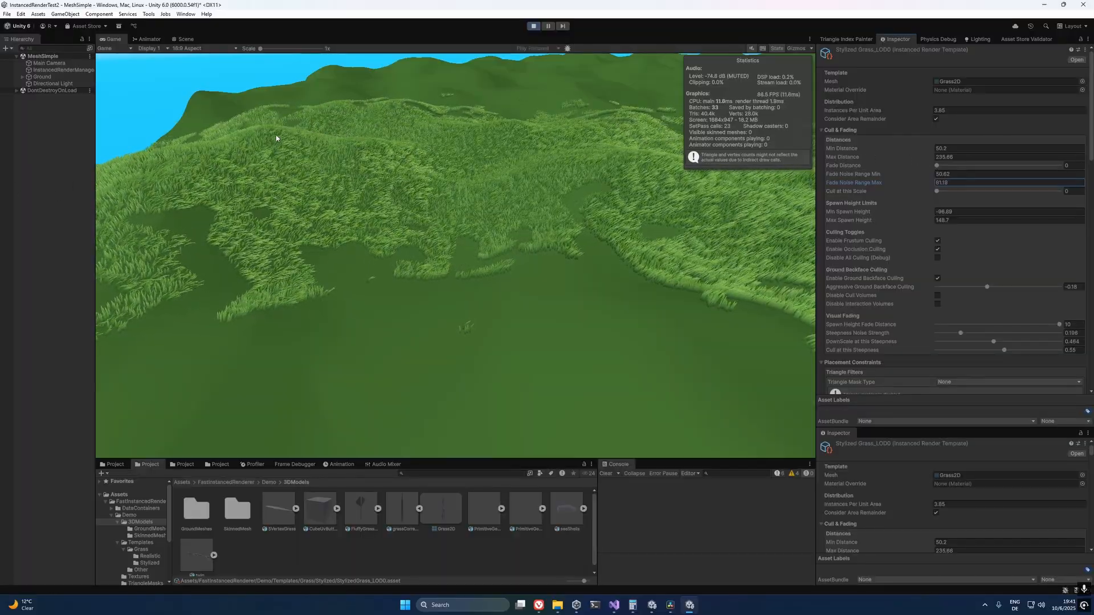
# Step: Reset Fade Noise Range Max, Fade Noise Range Min and Min Distance to 0
pyautogui.write('0')
pyautogui.click(960, 174)
pyautogui.write('0')
pyautogui.click(961, 148)
pyautogui.write('0')
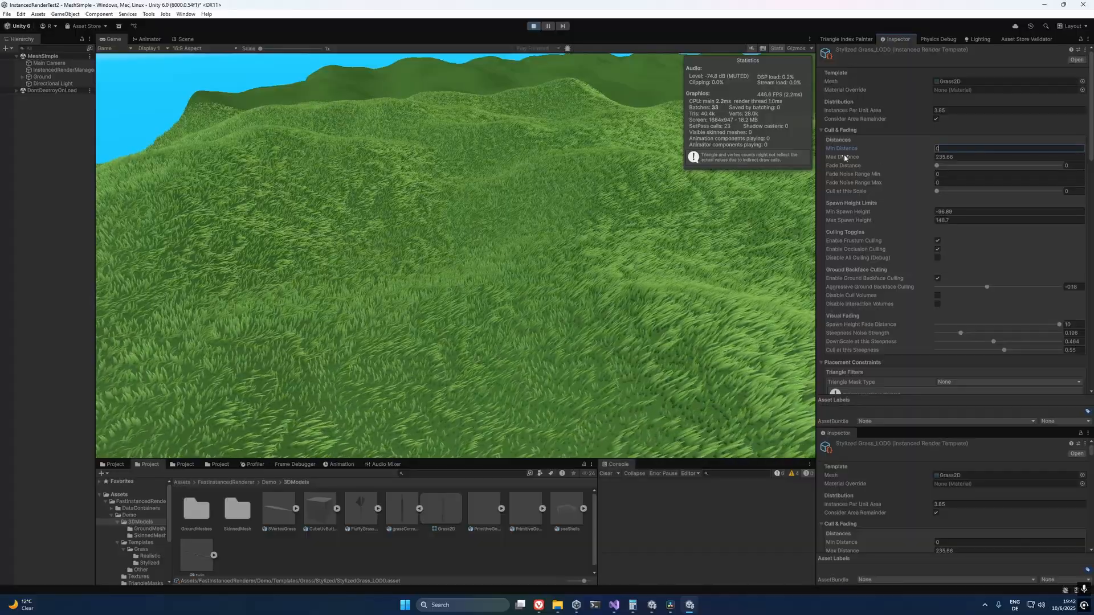
# Step: Set the grass template's Min Distance to 49 and its Fade Distance to 0.073
pyautogui.moveTo(844, 149); pyautogui.dragTo(1057, 164)
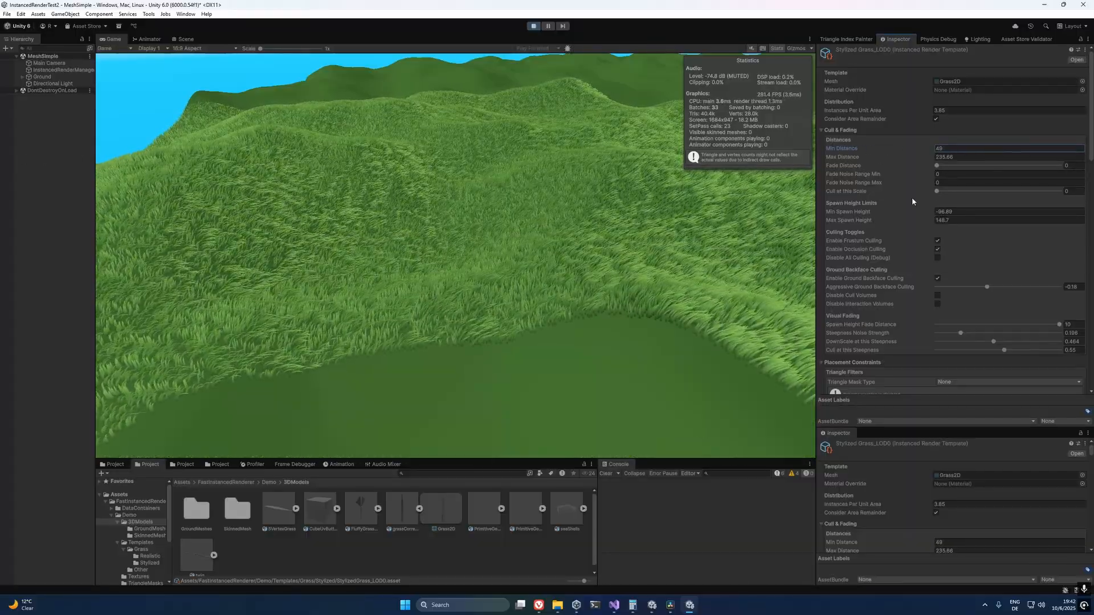
pyautogui.click(734, 234)
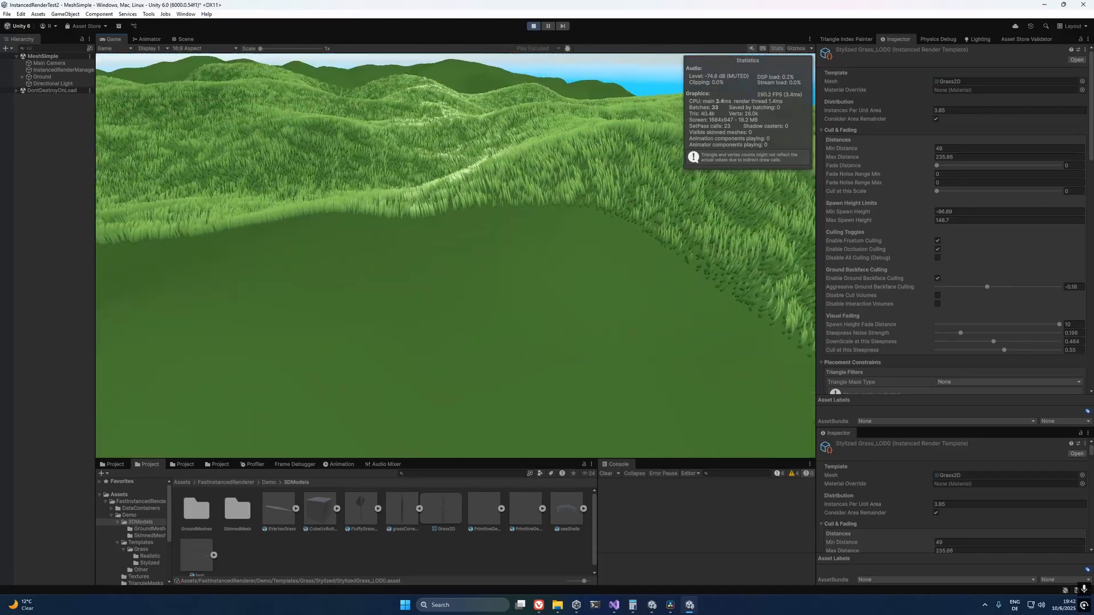
pyautogui.hotkey('ctrl', 's')
pyautogui.hotkey('alt', 'Tab')
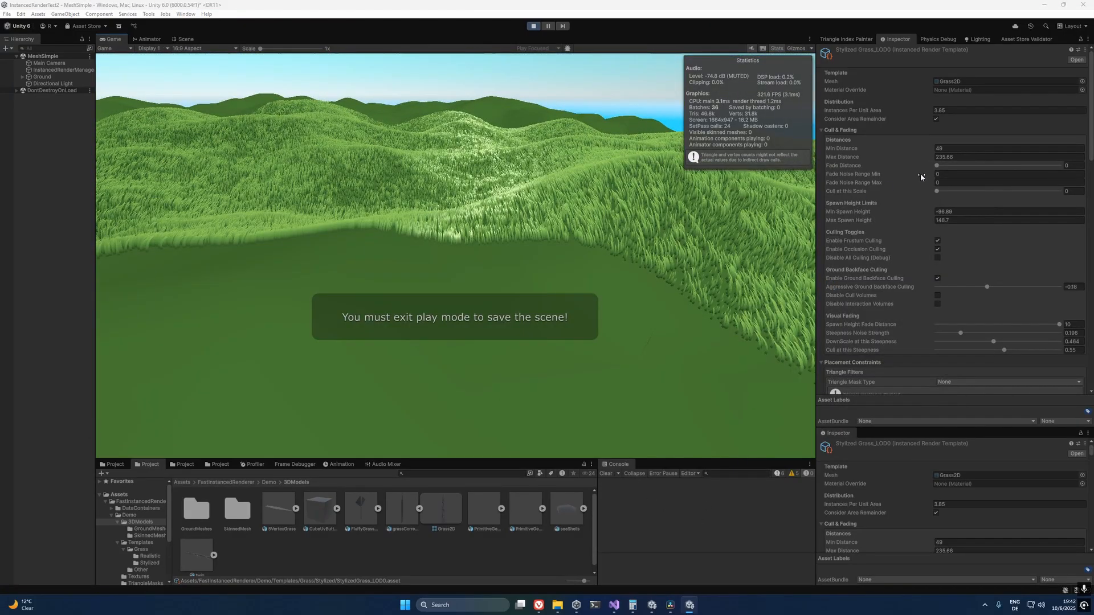
pyautogui.moveTo(941, 168); pyautogui.dragTo(945, 168)
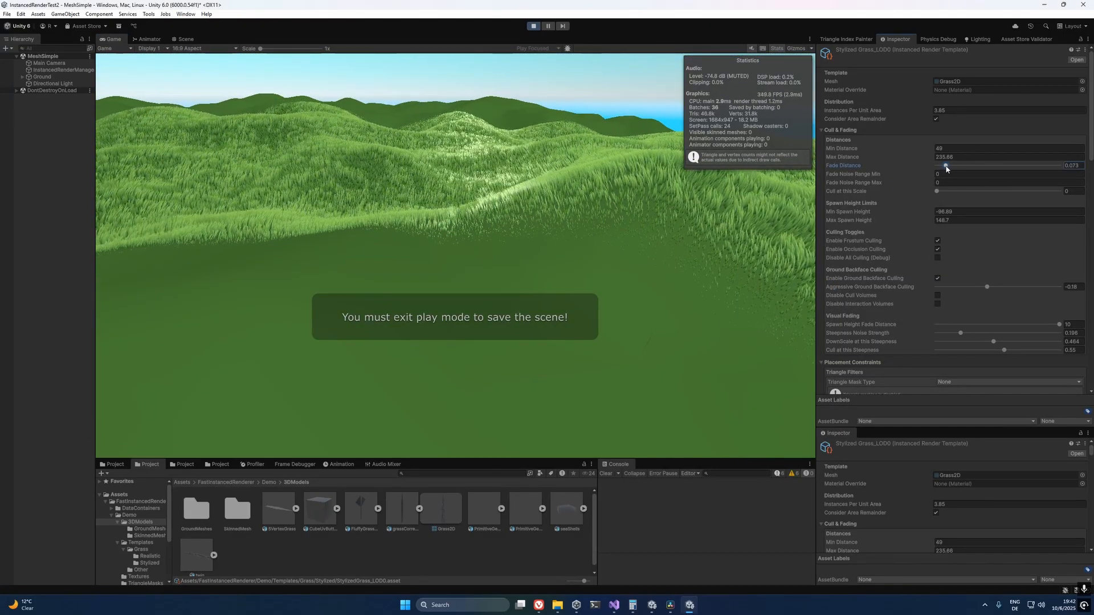
# Step: Focus on the Main Camera in the Scene view and examine how the grass blades scale down near the minimum distance
pyautogui.click(632, 264)
pyautogui.press('w')
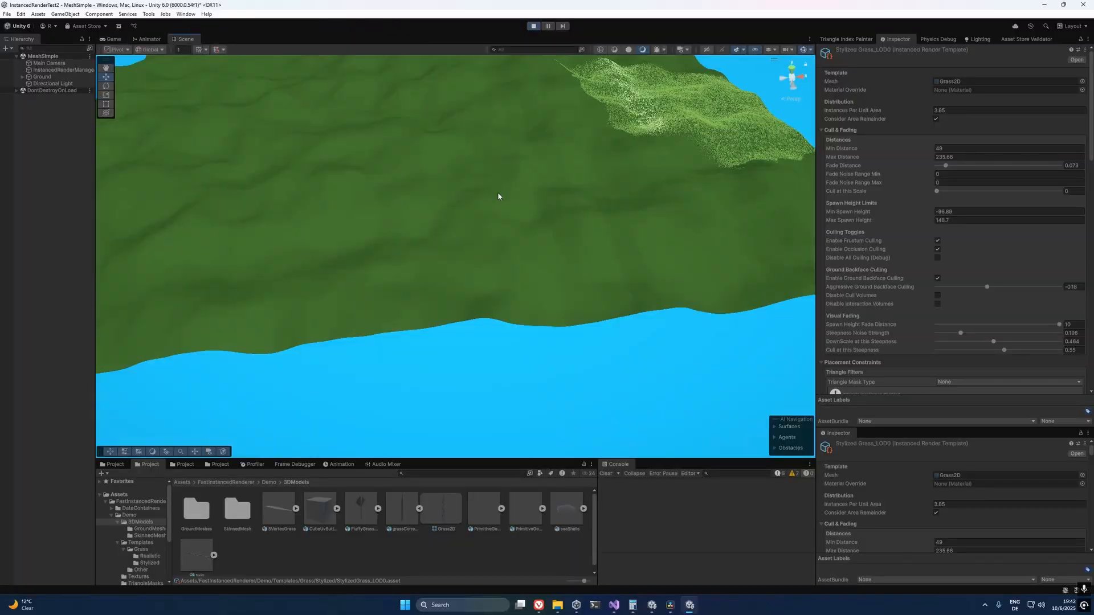
pyautogui.moveTo(498, 195); pyautogui.dragTo(434, 266, button='middle')
pyautogui.doubleClick(46, 63)
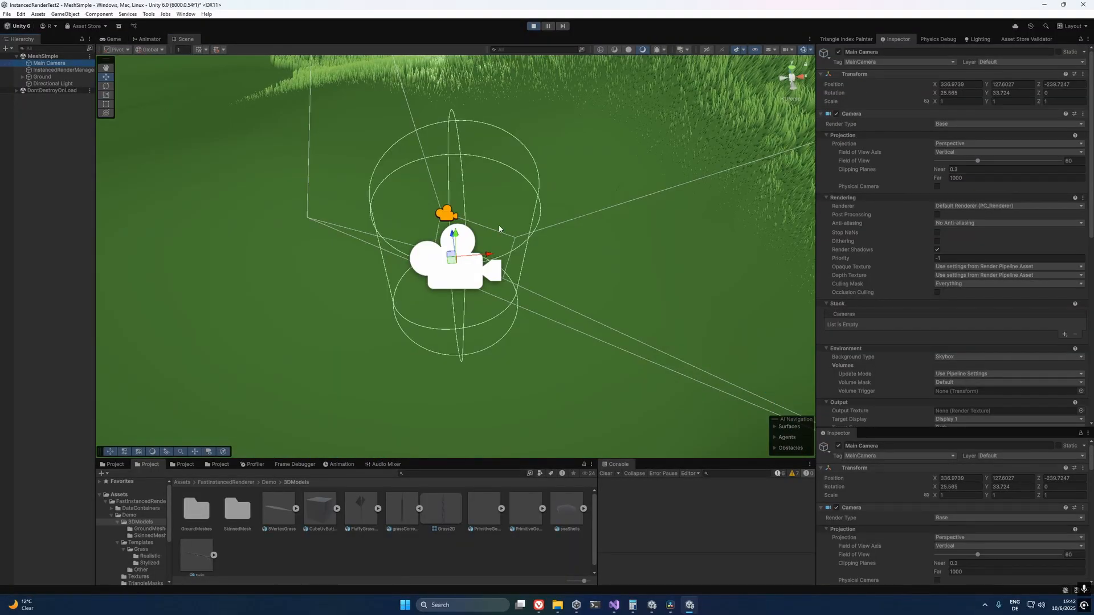
pyautogui.scroll(-8, 638, 269)
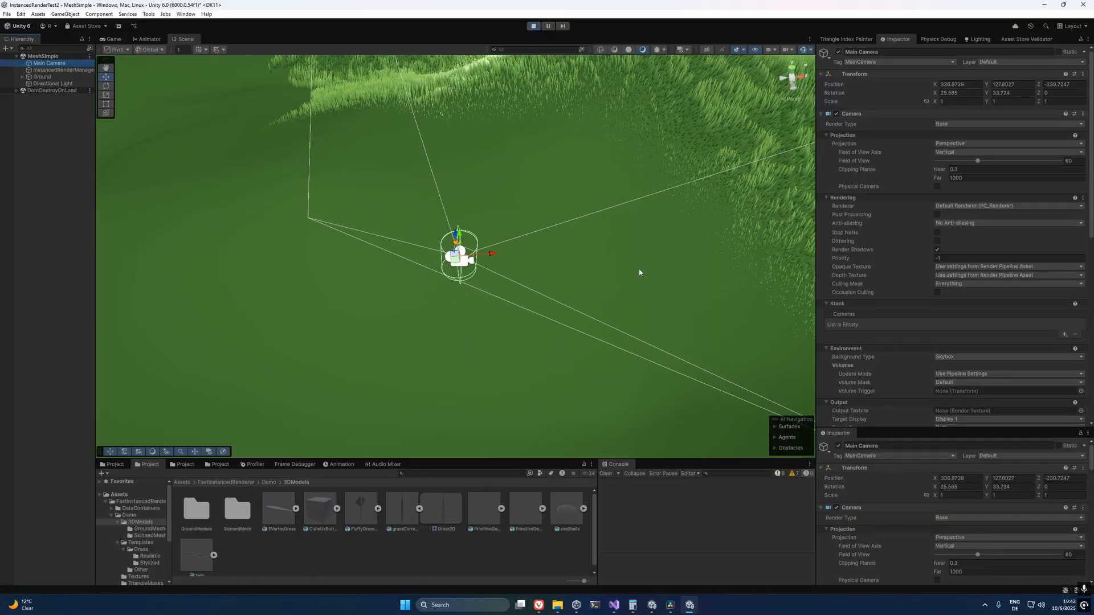
pyautogui.moveTo(727, 293); pyautogui.dragTo(264, 98, button='middle')
pyautogui.keyDown('alt'); pyautogui.moveTo(706, 262); pyautogui.dragTo(452, 172); pyautogui.keyUp('alt')
pyautogui.moveTo(452, 171); pyautogui.dragTo(1013, 78, button='right')
pyautogui.moveTo(774, 294); pyautogui.dragTo(682, 37, button='middle')
pyautogui.scroll(4, 434, 264)
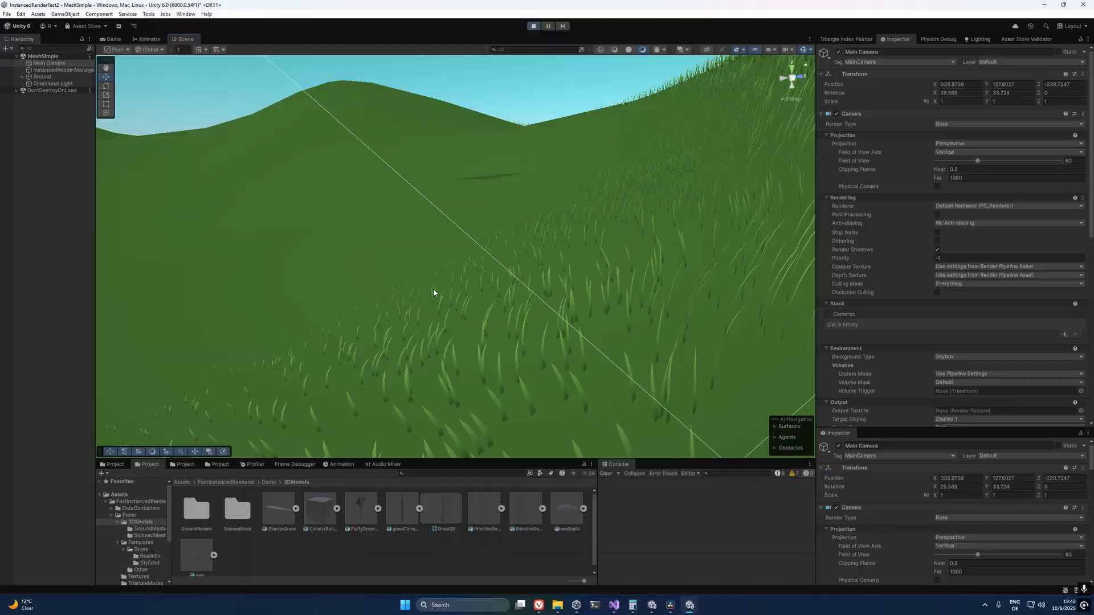
pyautogui.keyDown('alt'); pyautogui.moveTo(434, 292); pyautogui.dragTo(593, 241); pyautogui.keyUp('alt')
pyautogui.moveTo(577, 229); pyautogui.dragTo(575, 228, button='middle')
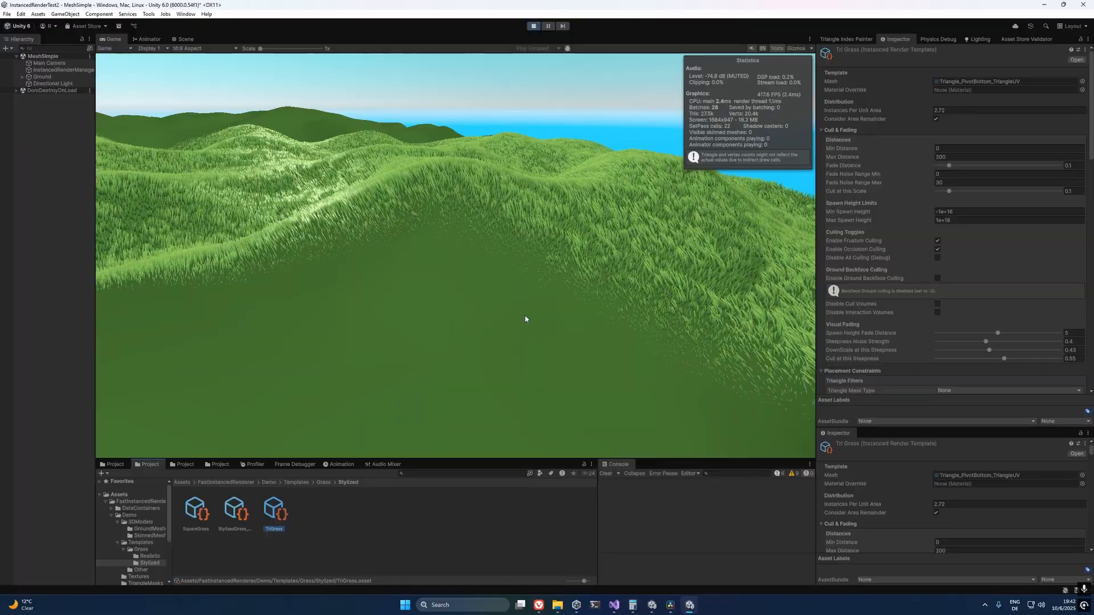
# Step: Reopen the Stylized Grass_LOD0 template and set its Cull at this Scale to about 0.19
pyautogui.scroll(-5, 854, 276)
pyautogui.scroll(5, 852, 276)
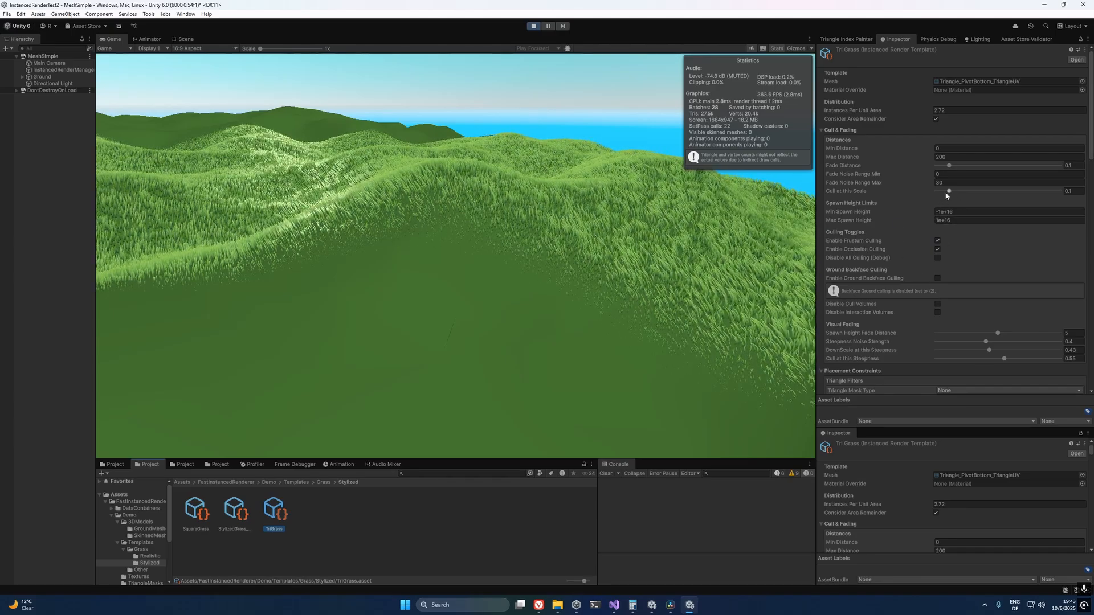
pyautogui.moveTo(949, 191)
pyautogui.mouseDown()
pyautogui.moveTo(1006, 188)
pyautogui.moveTo(878, 187)
pyautogui.moveTo(990, 194)
pyautogui.moveTo(950, 196)
pyautogui.moveTo(961, 193)
pyautogui.mouseUp()
pyautogui.click(239, 511)
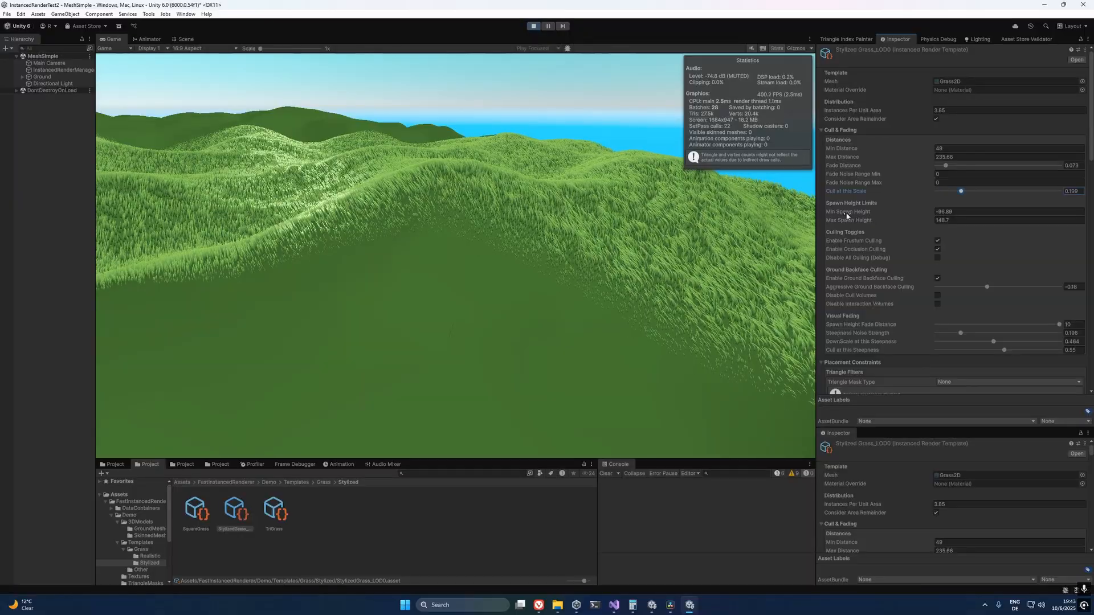
# Step: Set the grass template's Min Spawn Height to 5.76 and its Min Distance to 0
pyautogui.click(962, 210)
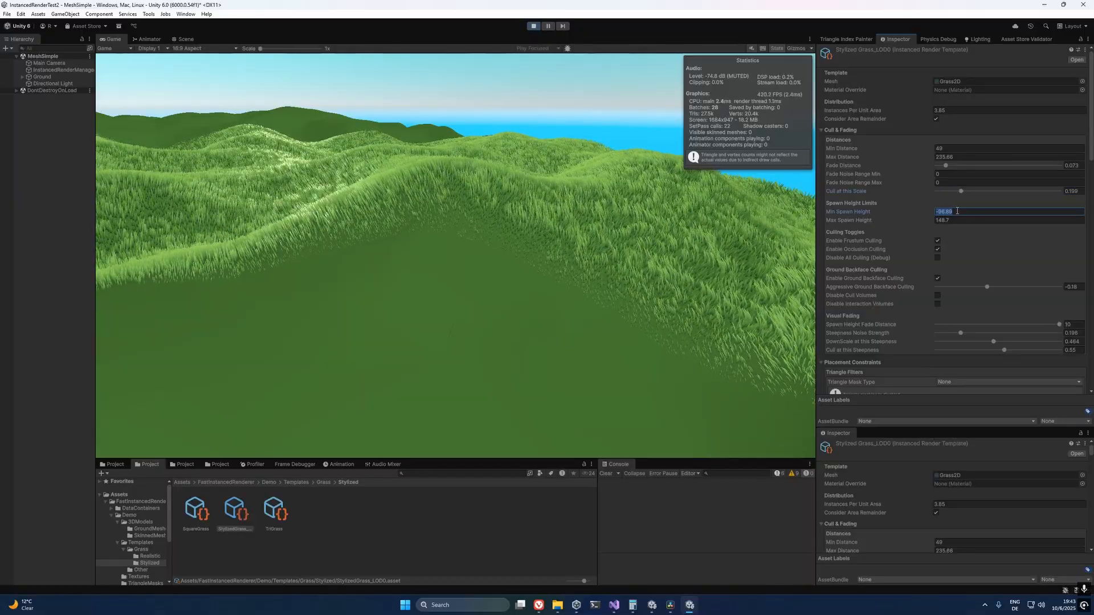
pyautogui.write('0')
pyautogui.moveTo(849, 214); pyautogui.dragTo(934, 215)
pyautogui.click(963, 148)
pyautogui.write('0')
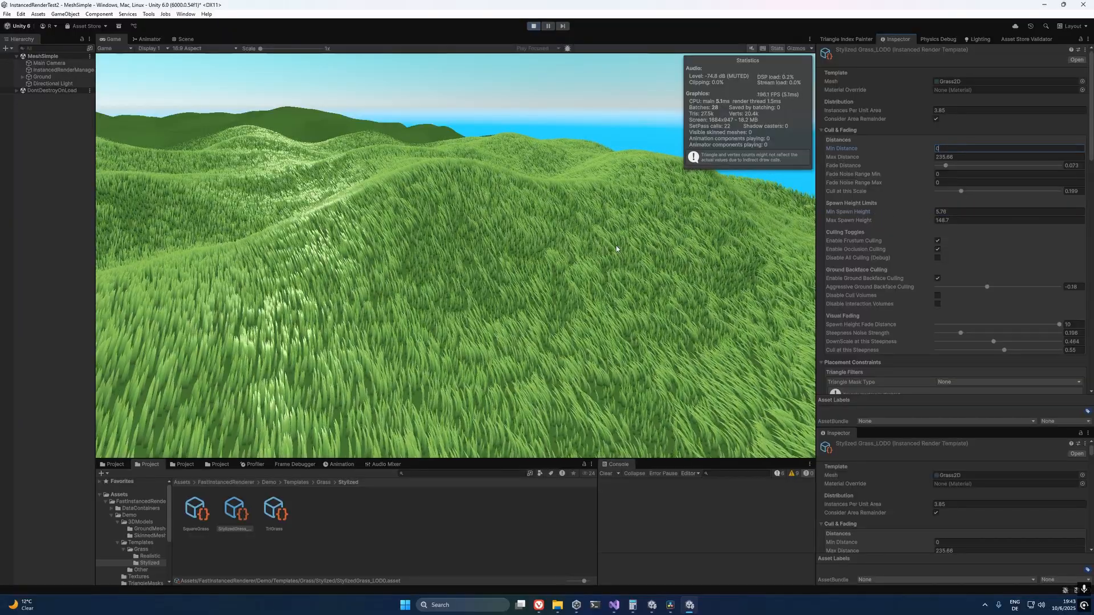
# Step: Raise Min Spawn Height to 85.43 and set Spawn Height Fade Distance to 2.02, checking the grass in the game view
pyautogui.moveTo(616, 249); pyautogui.dragTo(736, 253, button='right')
pyautogui.press('w')
pyautogui.moveTo(879, 211); pyautogui.dragTo(1058, 199)
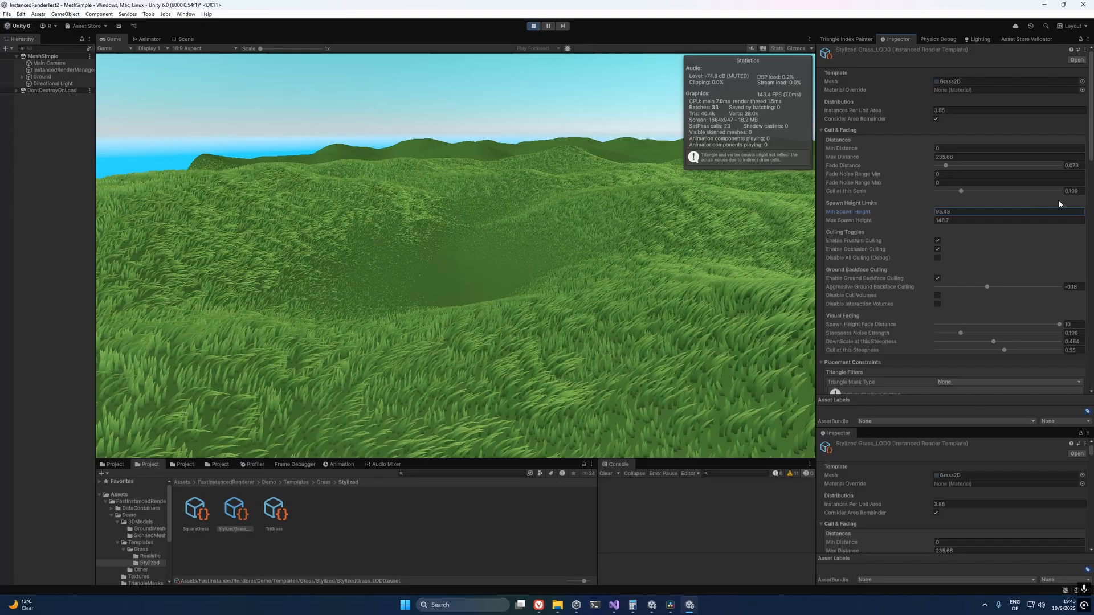
pyautogui.click(834, 221)
pyautogui.click(859, 324)
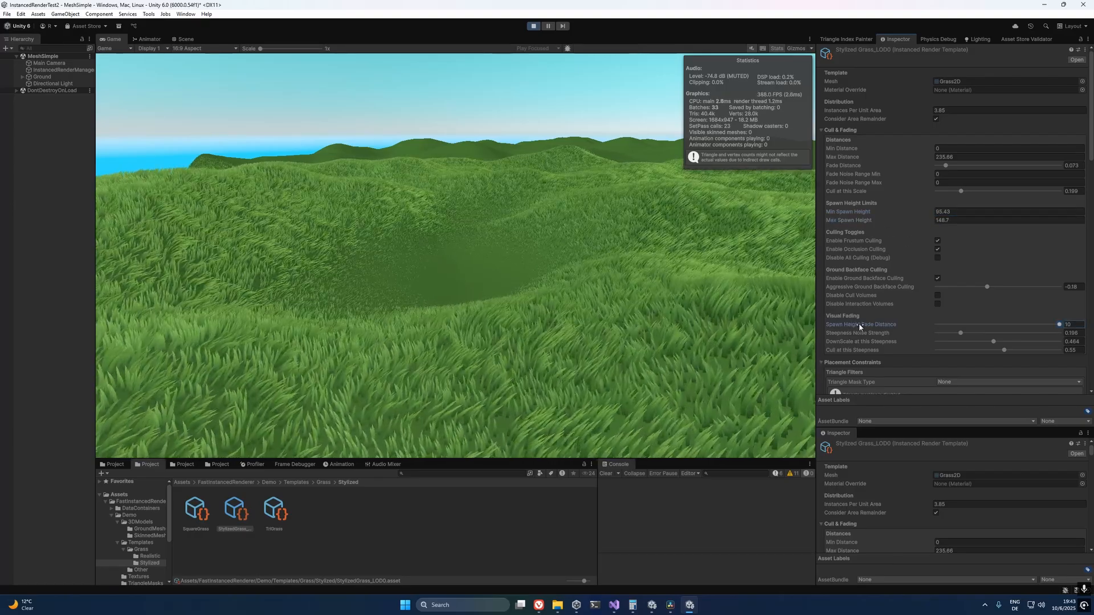
pyautogui.moveTo(1060, 325); pyautogui.dragTo(961, 326)
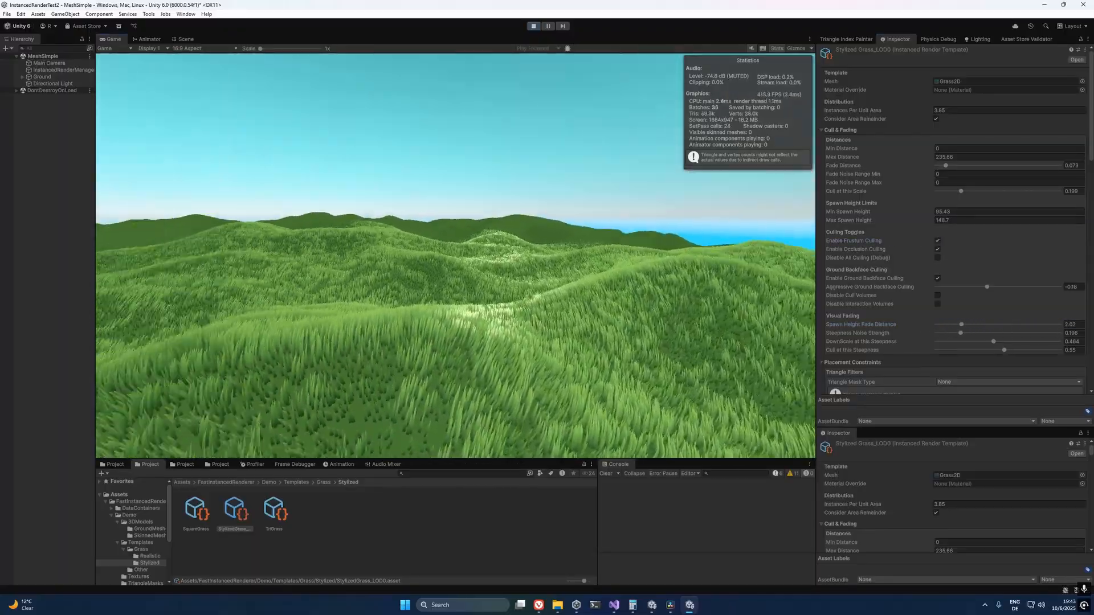
pyautogui.hotkey('alt', 'Tab')
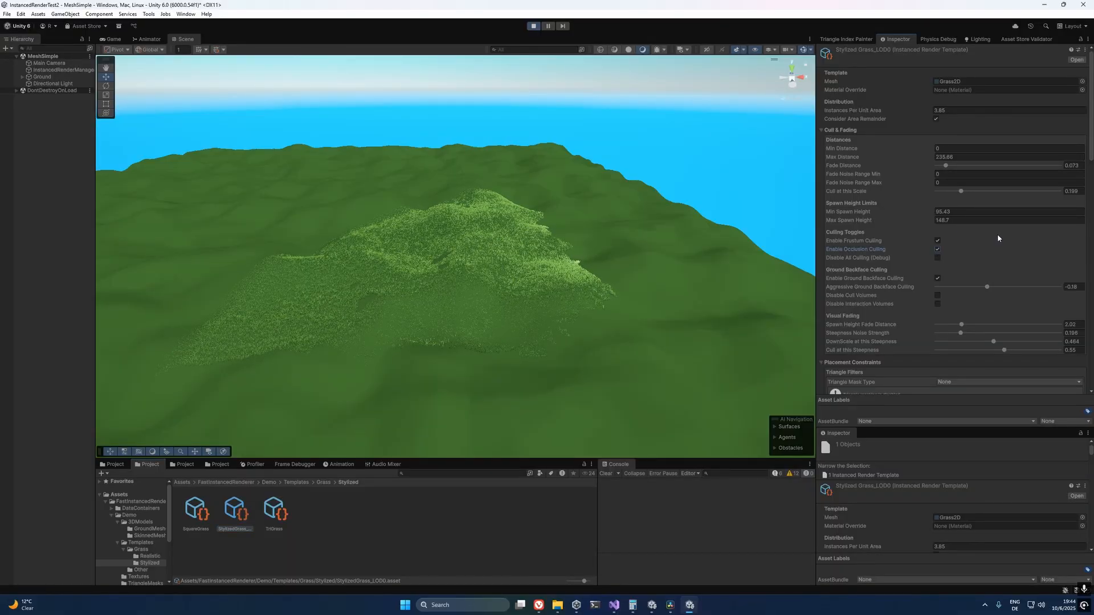
# Step: Disable frustum culling for the grass, inspect the terrain in the Scene view, and enable it again
pyautogui.click(937, 240)
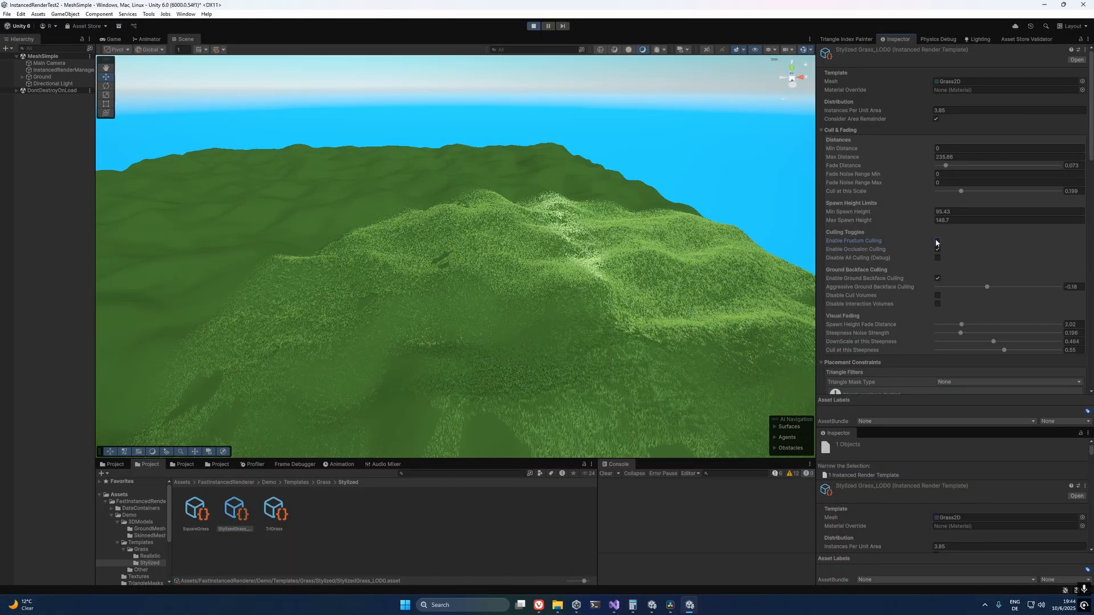
pyautogui.scroll(-2, 692, 274)
pyautogui.scroll(4, 693, 279)
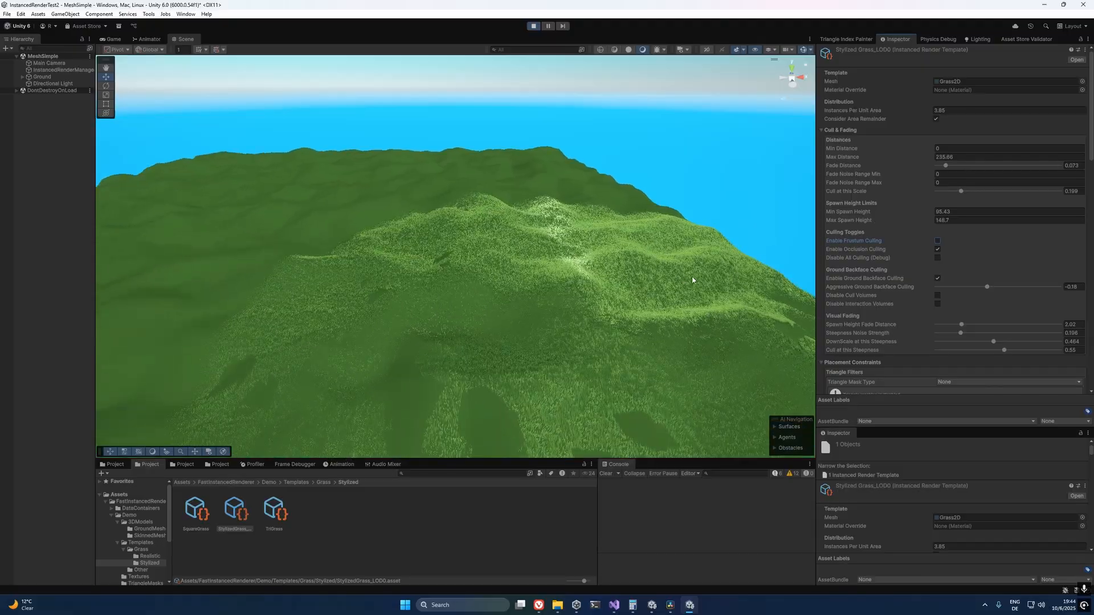
pyautogui.click(937, 240)
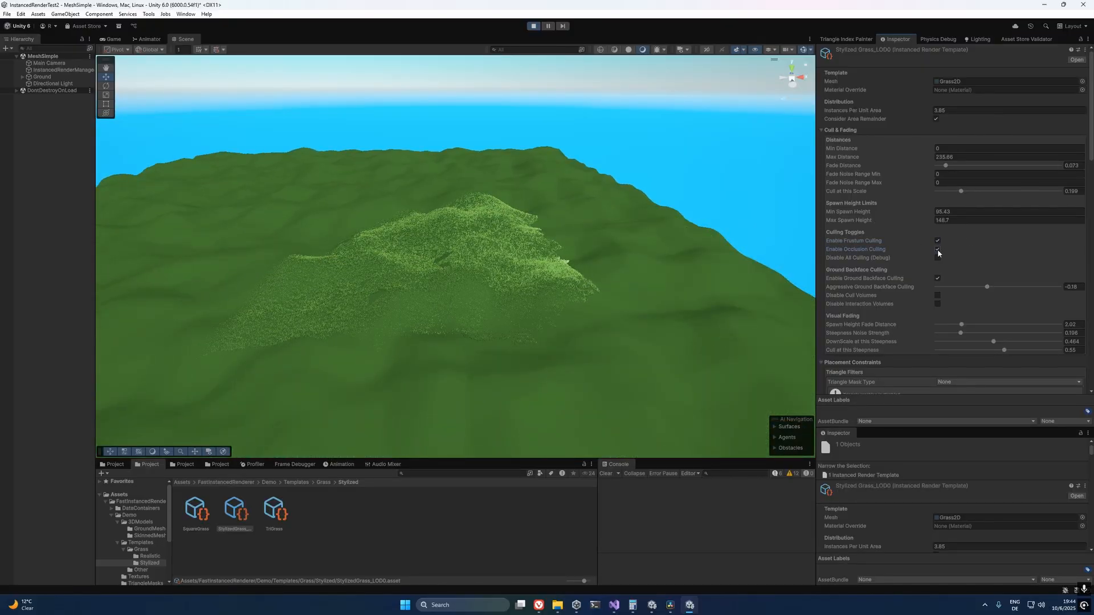
# Step: Disable occlusion culling for the grass and set Aggressive Ground Backface Culling to -0.055, inspecting the terrain in the Scene view
pyautogui.moveTo(459, 318); pyautogui.dragTo(954, 251, button='right')
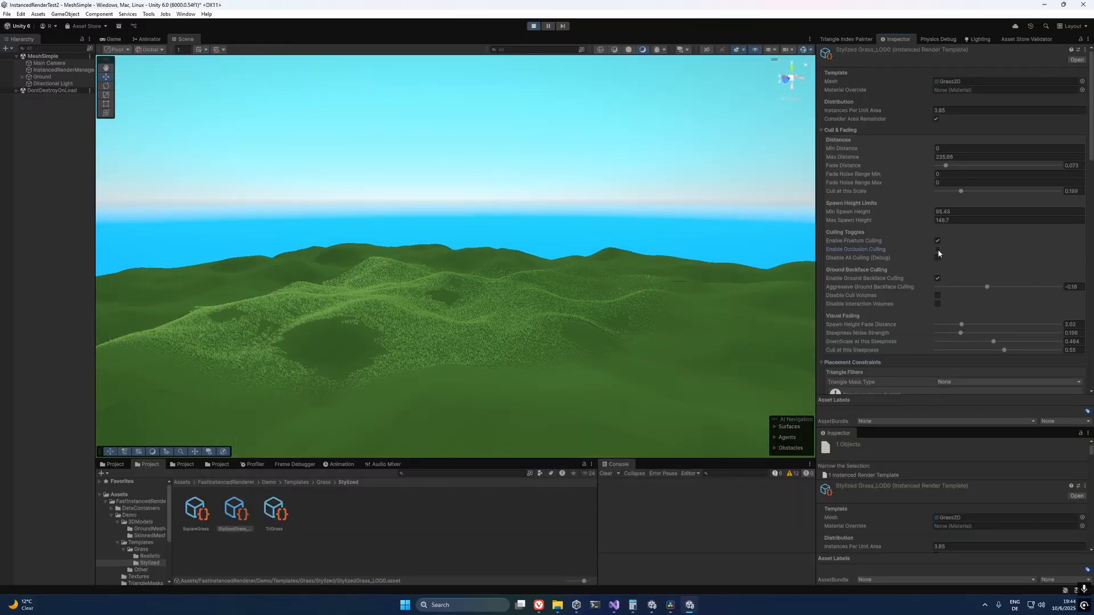
pyautogui.moveTo(705, 262); pyautogui.dragTo(745, 267, button='right')
pyautogui.moveTo(536, 306); pyautogui.dragTo(367, 298, button='right')
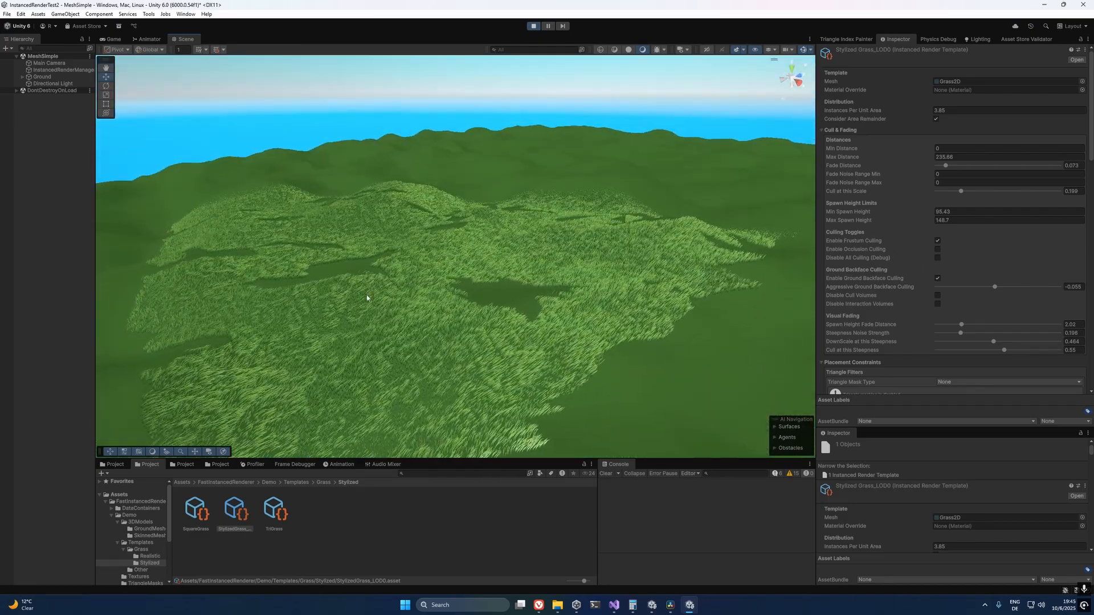
# Step: Enable occlusion culling for the grass again and check the terrain in the Game view
pyautogui.click(937, 250)
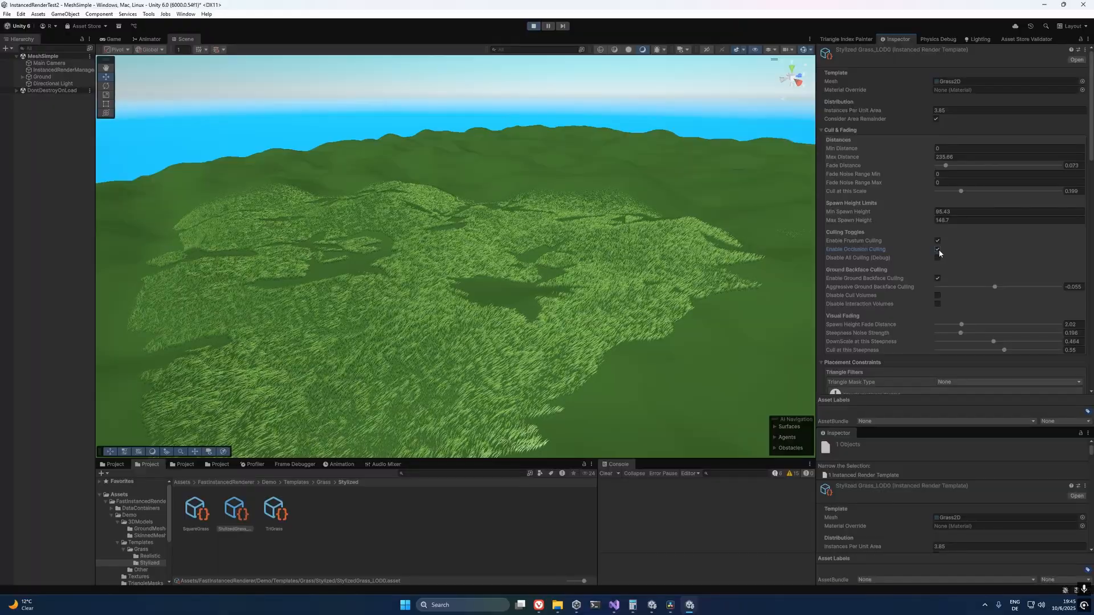
pyautogui.scroll(-2, 911, 272)
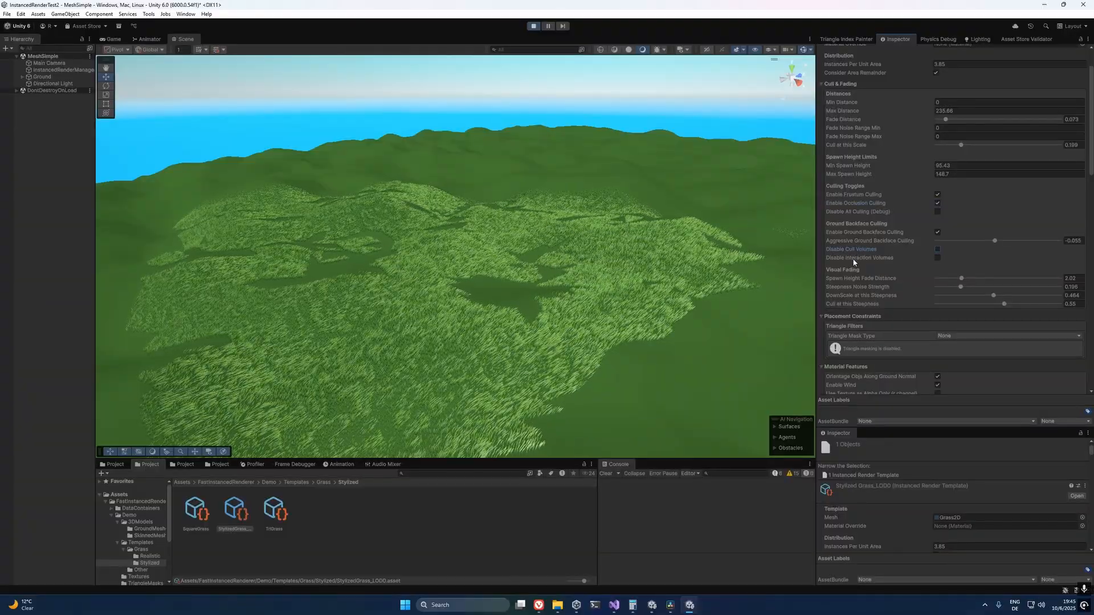
pyautogui.click(113, 39)
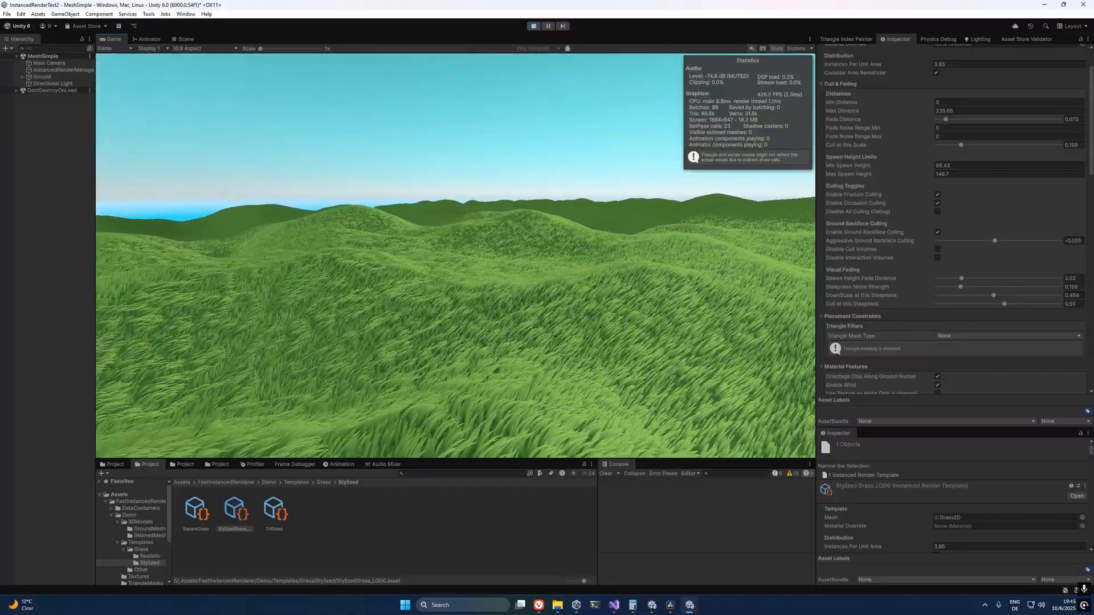
pyautogui.hotkey('alt', 'Tab')
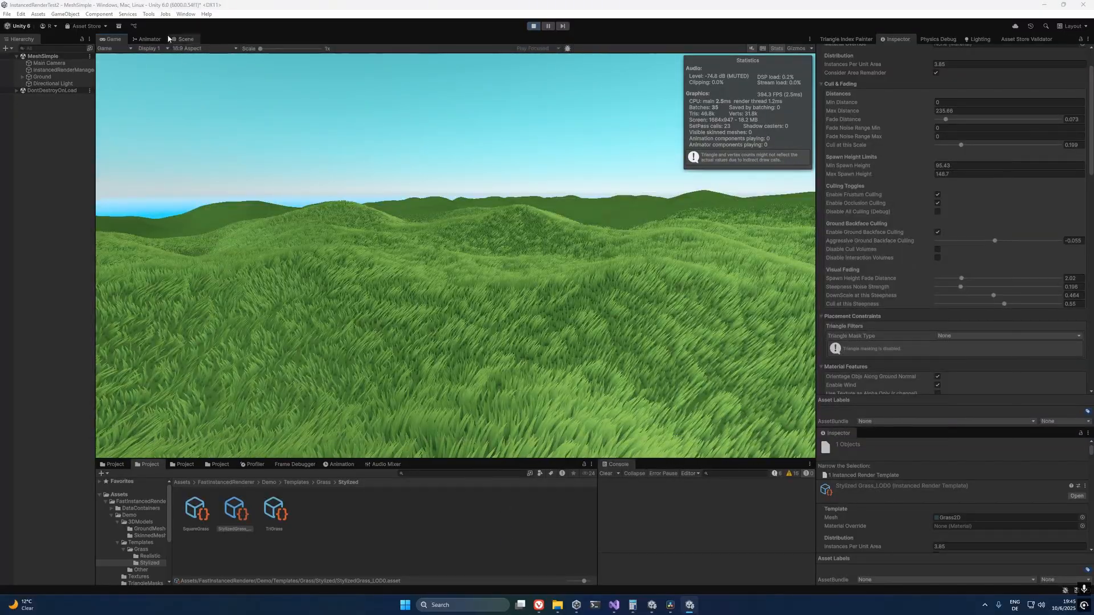
# Step: Turn on Disable Cull Volumes and Disable Interaction Volumes for the grass, inspecting the terrain in the Scene and Game views
pyautogui.click(188, 38)
pyautogui.moveTo(342, 282); pyautogui.dragTo(531, 273, button='right')
pyautogui.press('w')
pyautogui.scroll(-4, 531, 274)
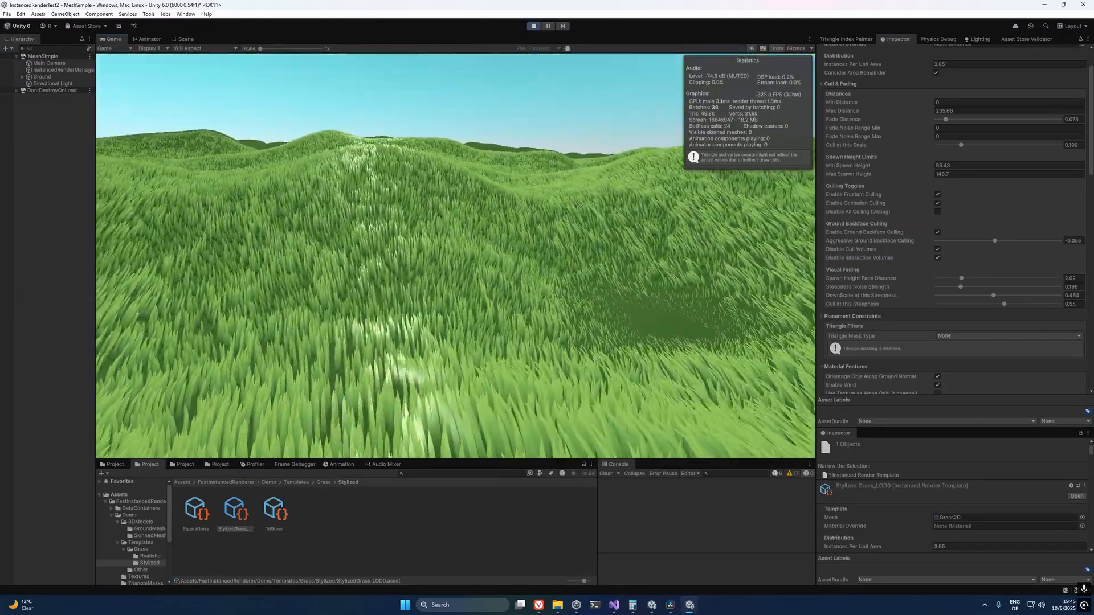
pyautogui.hotkey('alt', 'Tab')
pyautogui.press('Escape')
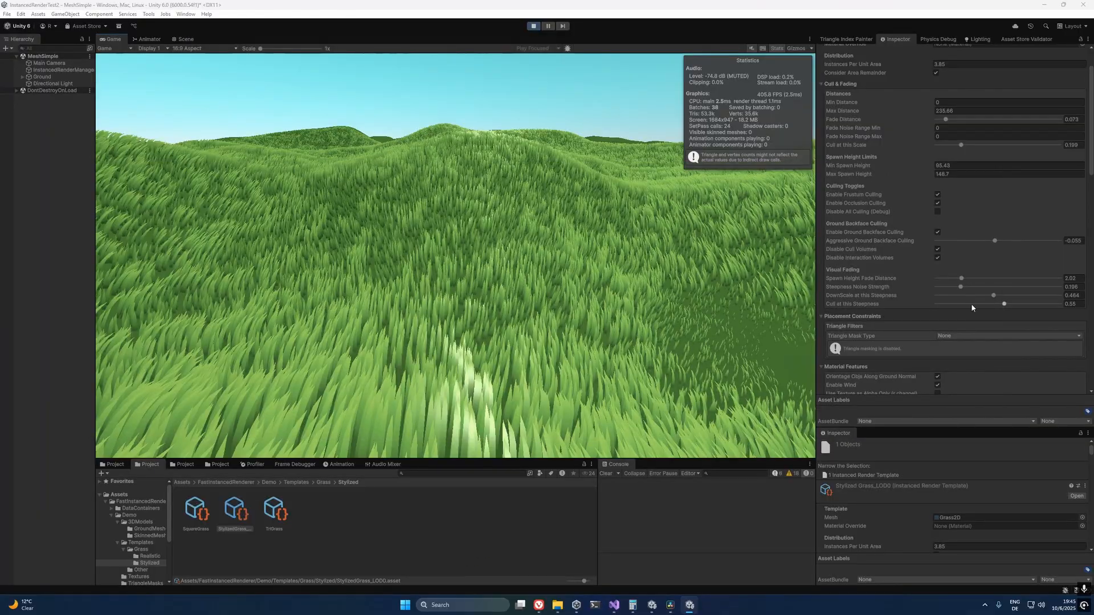
# Step: Set the grass template's DownScale at this Steepness to 0.039 and Cull at this Steepness to 0.1
pyautogui.moveTo(992, 297); pyautogui.dragTo(944, 309)
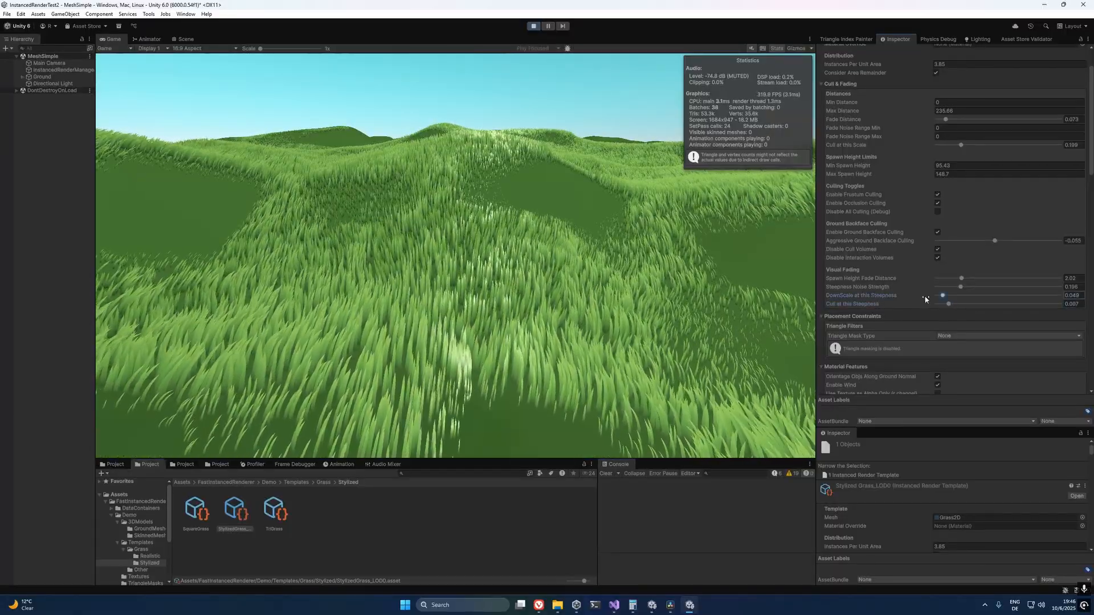
pyautogui.moveTo(939, 297); pyautogui.dragTo(947, 307)
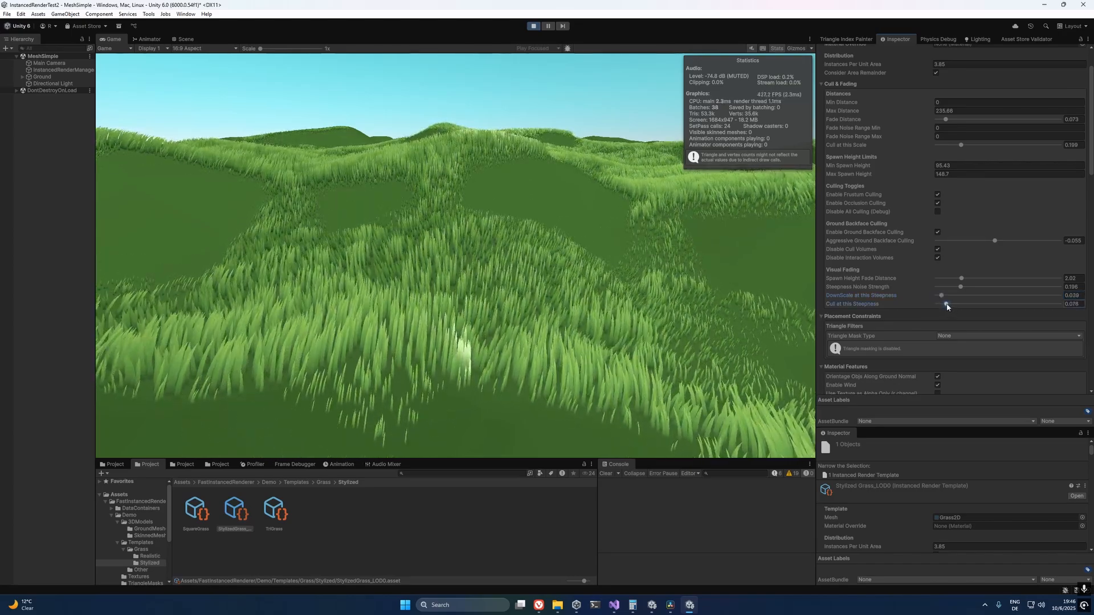
pyautogui.moveTo(944, 307); pyautogui.dragTo(948, 305)
# Step: Vary the Steepness Noise Strength to compare the grass on the slopes, and set it to 0
pyautogui.moveTo(961, 286); pyautogui.dragTo(925, 288)
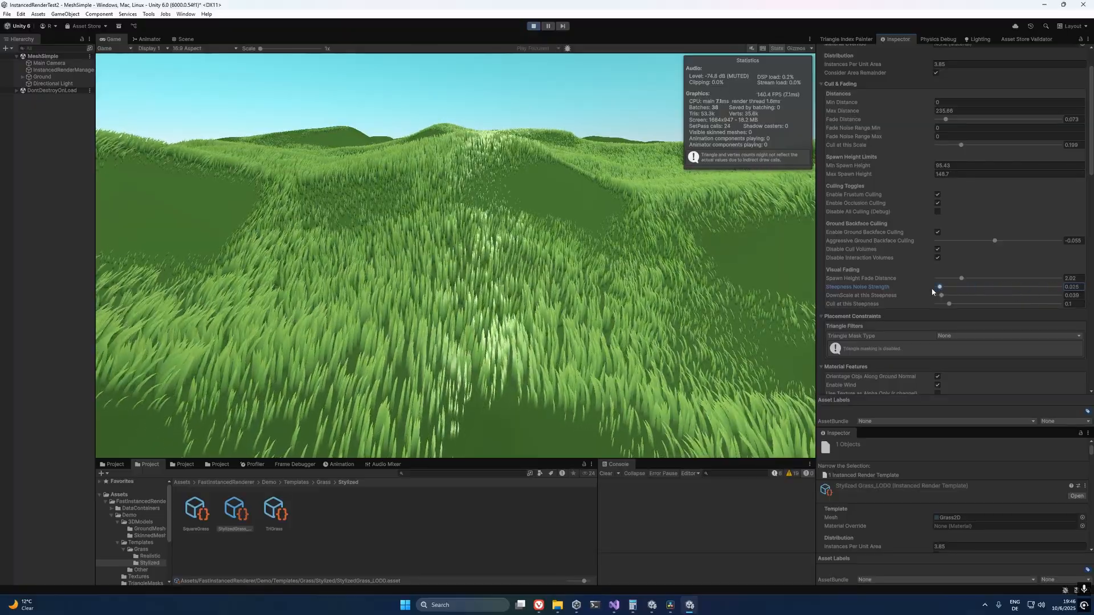
pyautogui.moveTo(1026, 295); pyautogui.dragTo(910, 289)
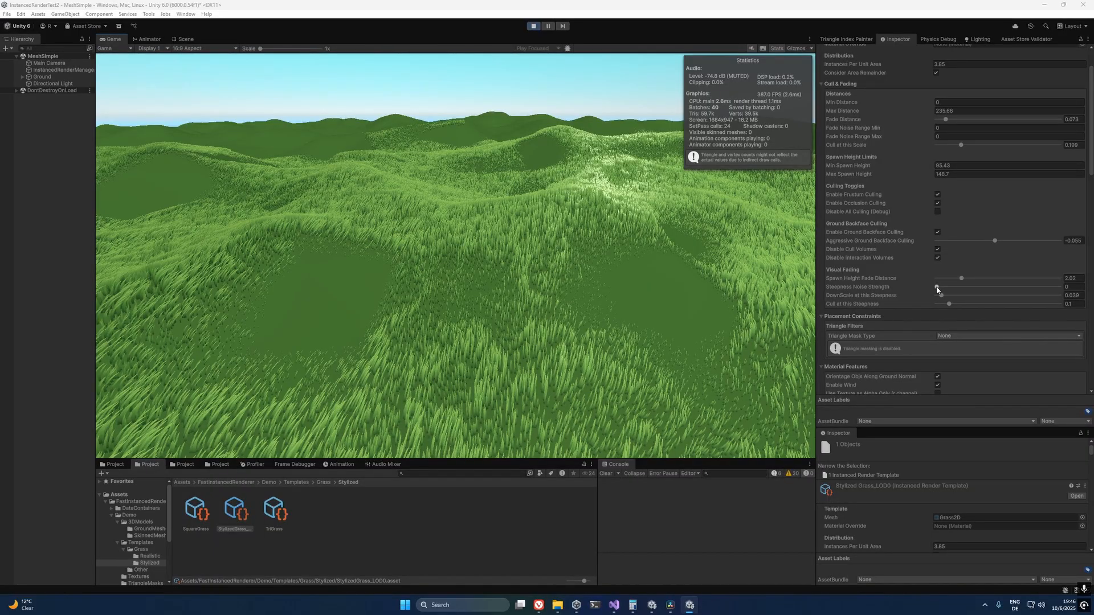
pyautogui.moveTo(937, 290)
pyautogui.mouseDown()
pyautogui.moveTo(1026, 295)
pyautogui.moveTo(929, 291)
pyautogui.mouseUp()
# Step: Set Triangle Mask Type to N Random Triangles, stop play mode and set N Random Triangles Count to 40
pyautogui.scroll(-3, 850, 268)
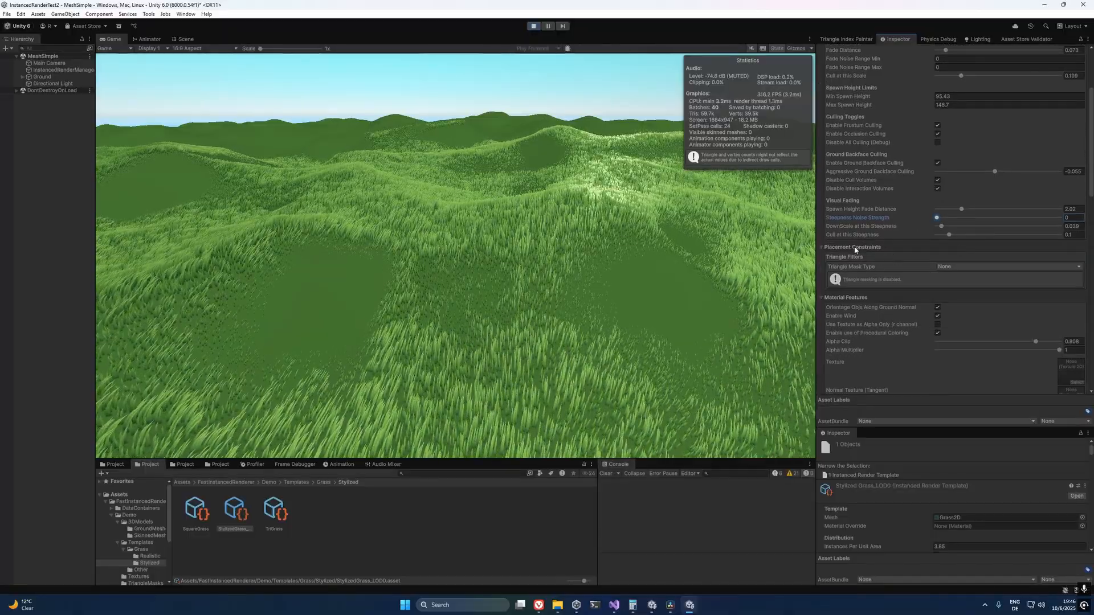
pyautogui.click(943, 268)
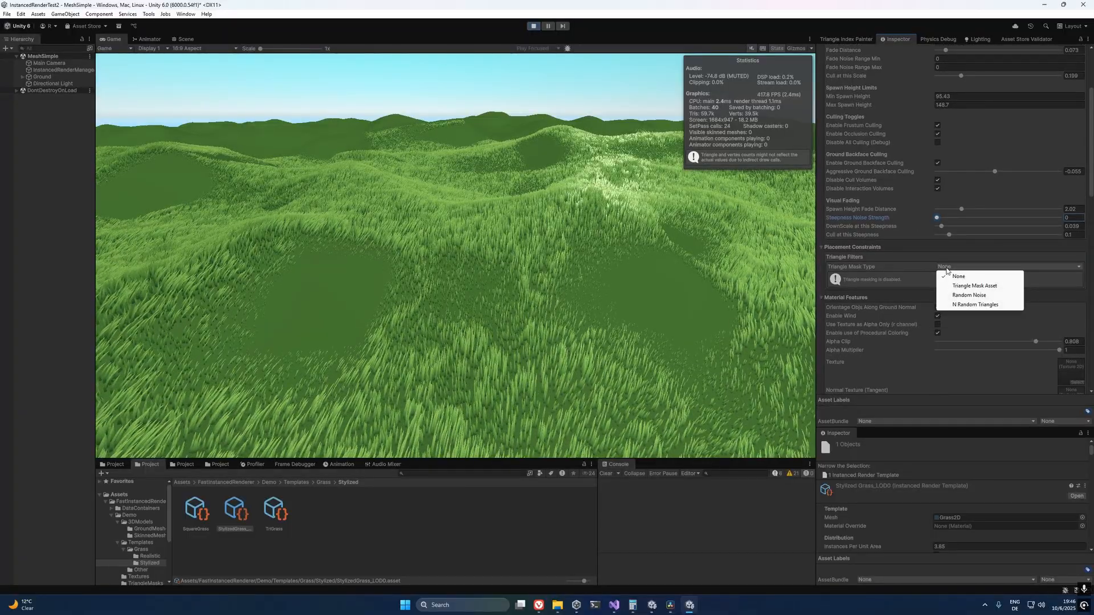
pyautogui.click(968, 305)
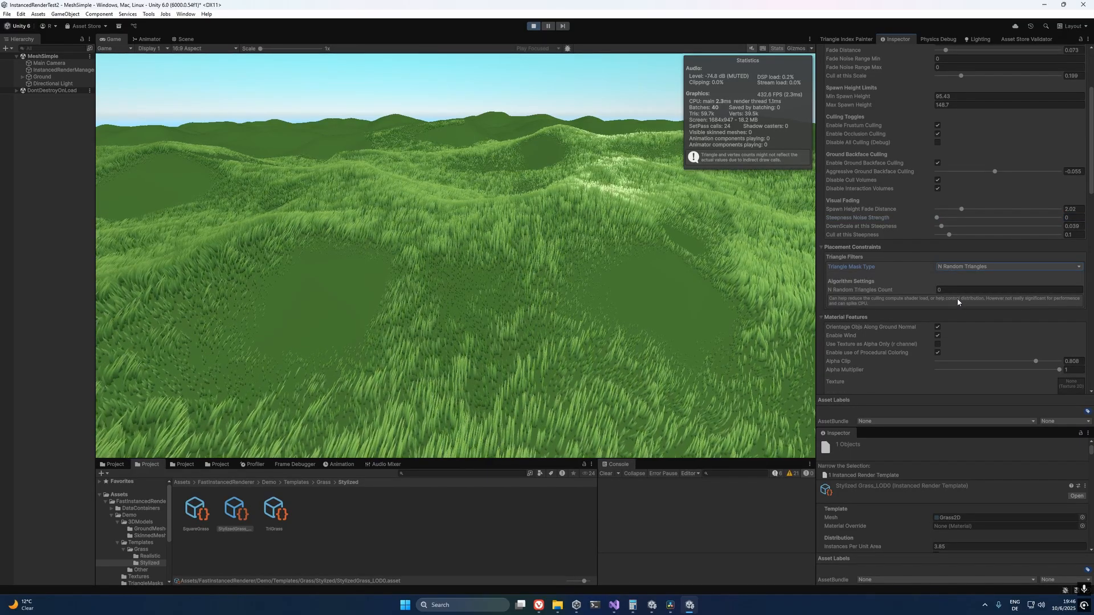
pyautogui.click(534, 27)
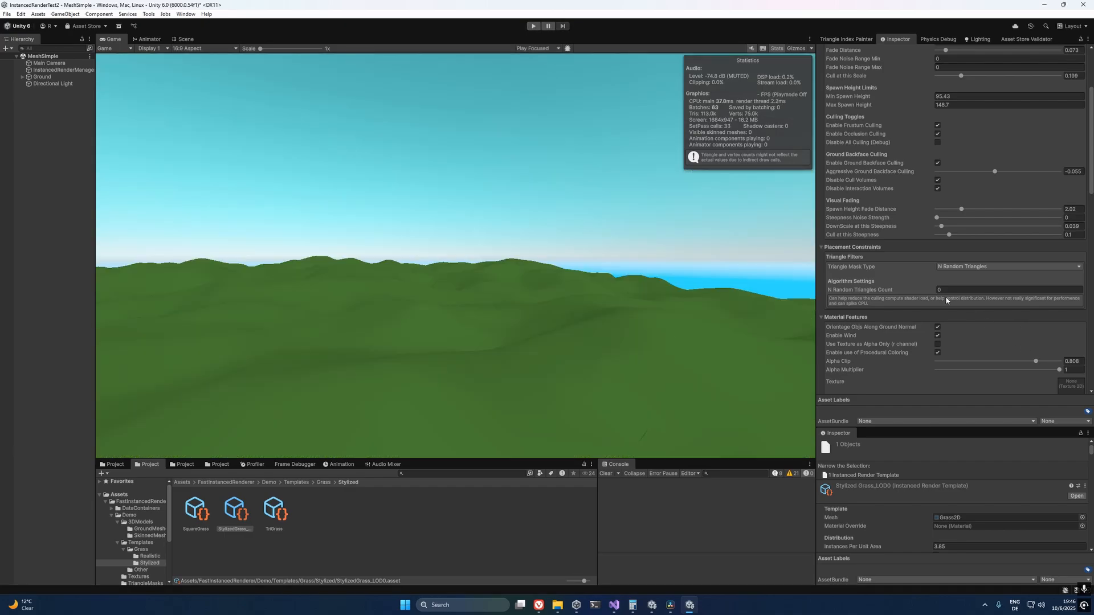
pyautogui.click(952, 290)
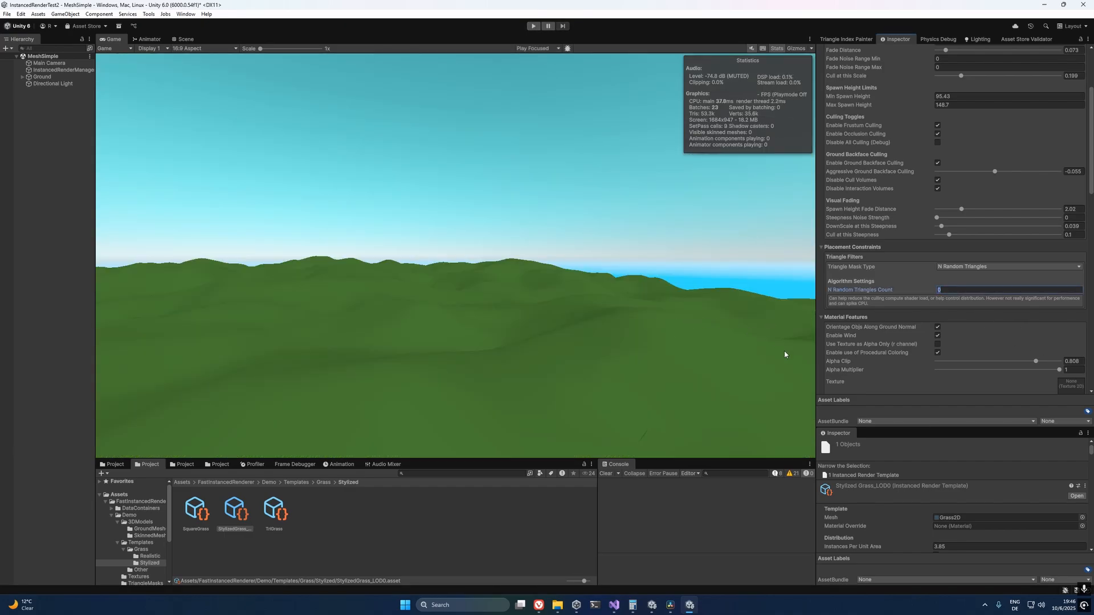
pyautogui.write('40')
# Step: Start play mode and examine how the grass patches are scattered over the terrain
pyautogui.click(674, 507)
pyautogui.click(533, 26)
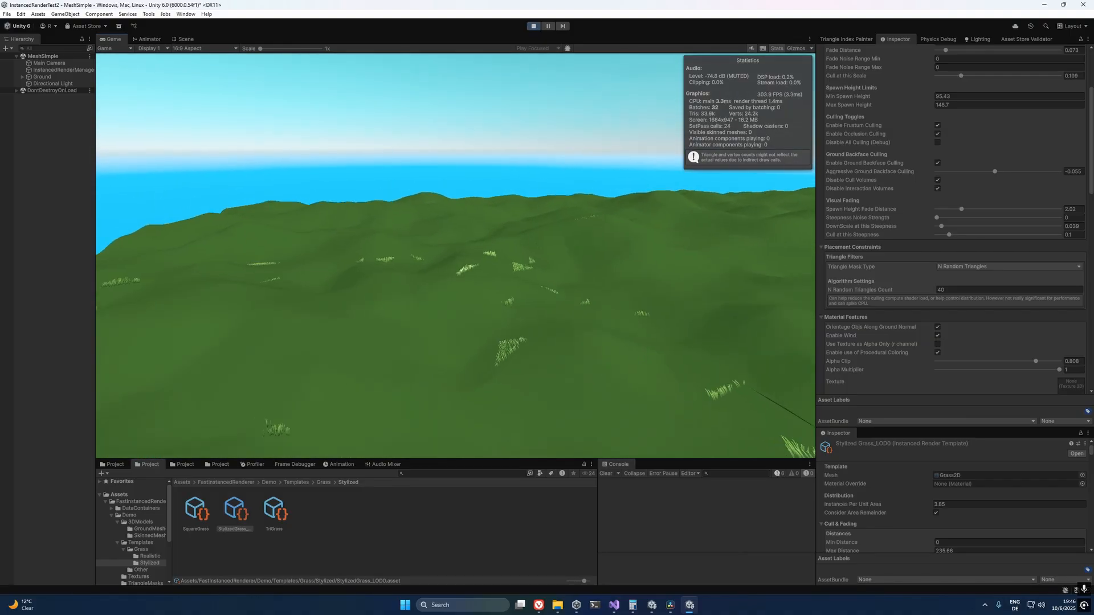
pyautogui.hotkey('alt', 'Tab')
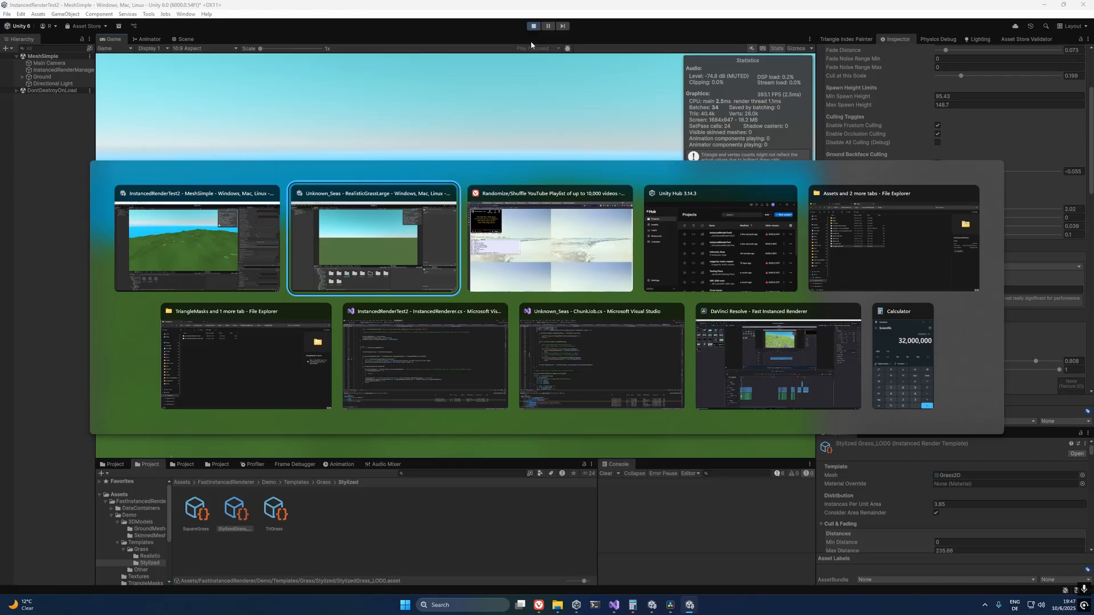
pyautogui.press('Escape')
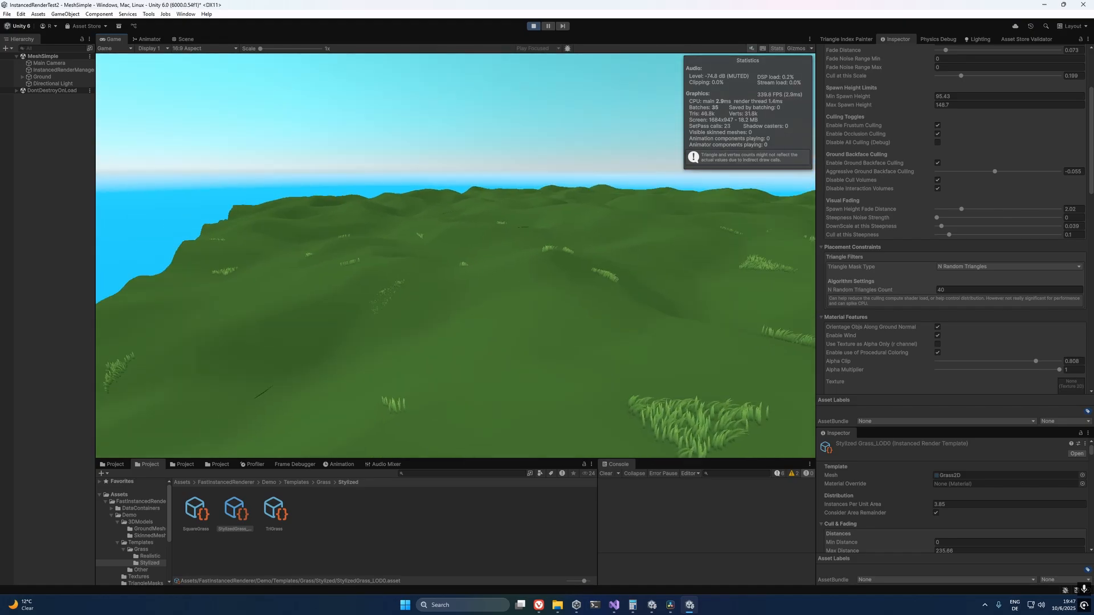
pyautogui.hotkey('alt', 'Tab')
pyautogui.press('Escape')
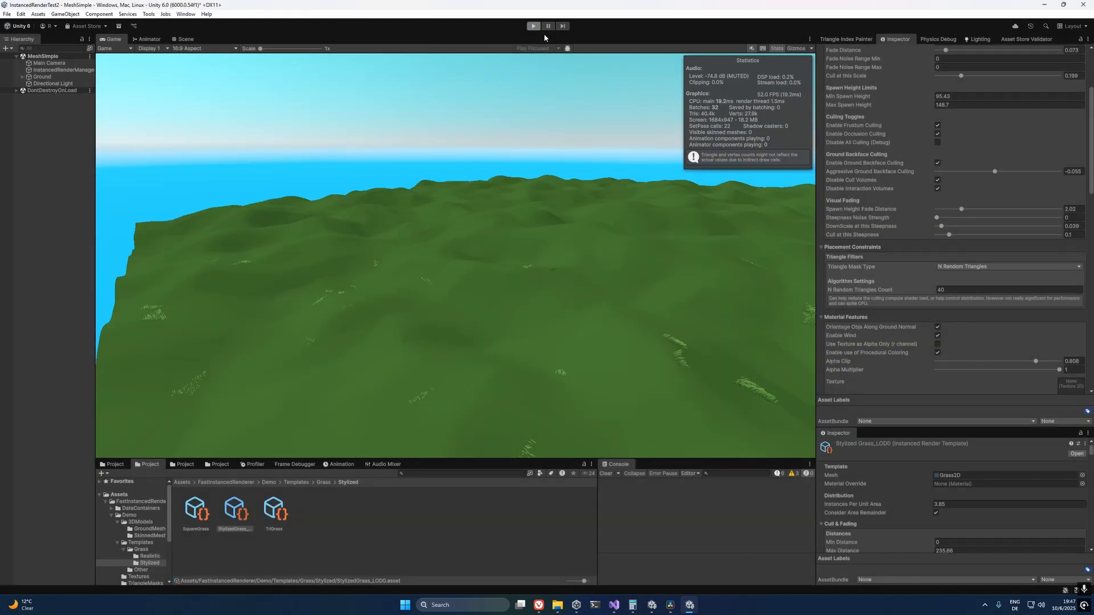
# Step: Stop play mode, change Triangle Mask Type to Random Noise with a probability of 0.928, and play the scene again
pyautogui.click(533, 25)
pyautogui.click(962, 266)
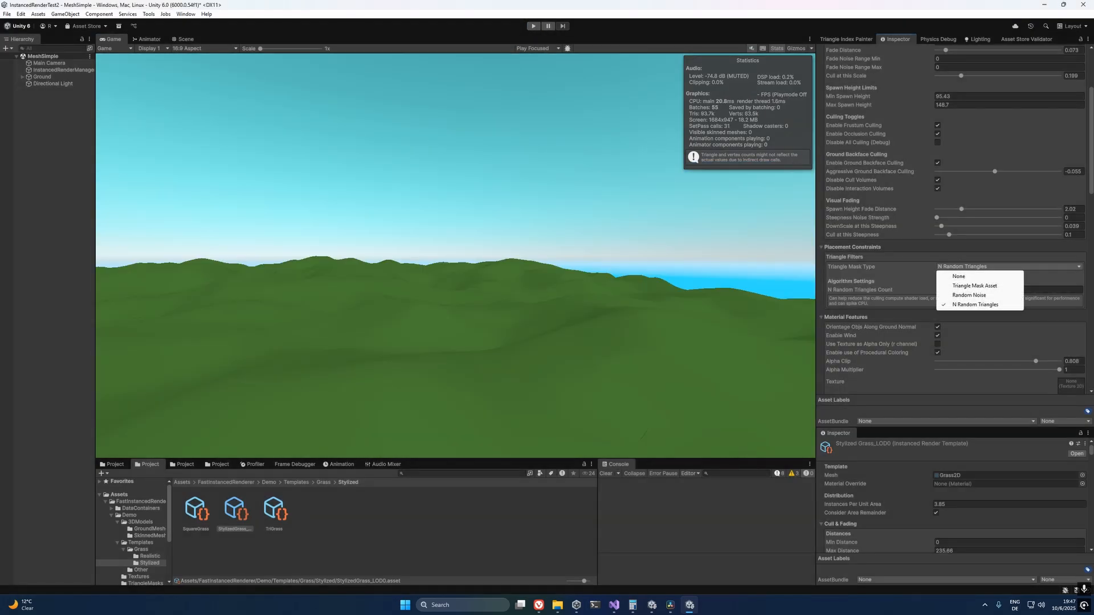
pyautogui.click(969, 295)
pyautogui.moveTo(965, 294); pyautogui.dragTo(966, 295)
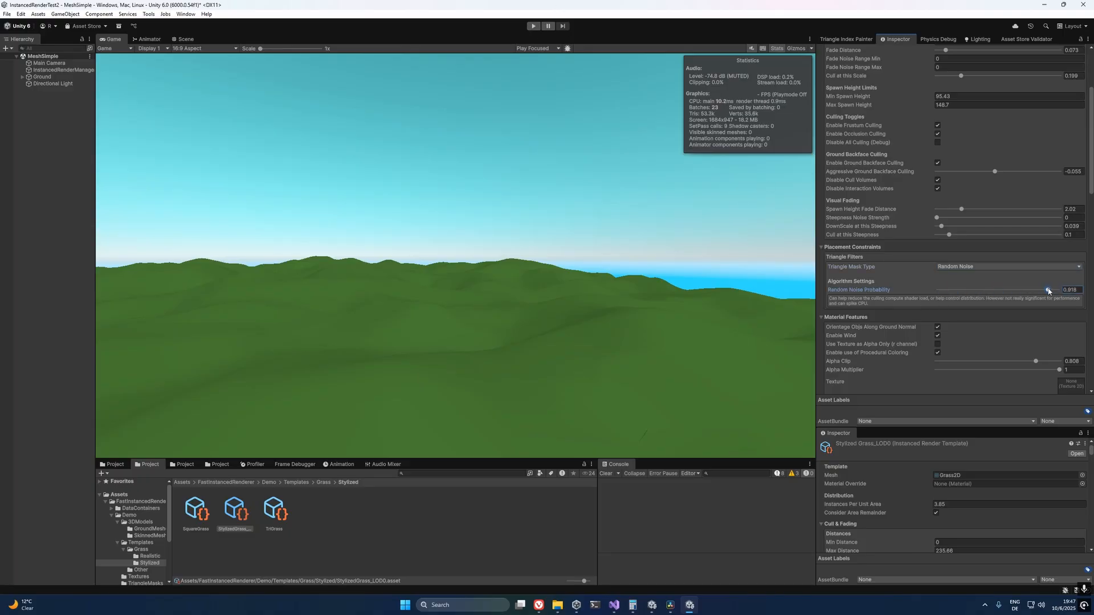
pyautogui.click(533, 26)
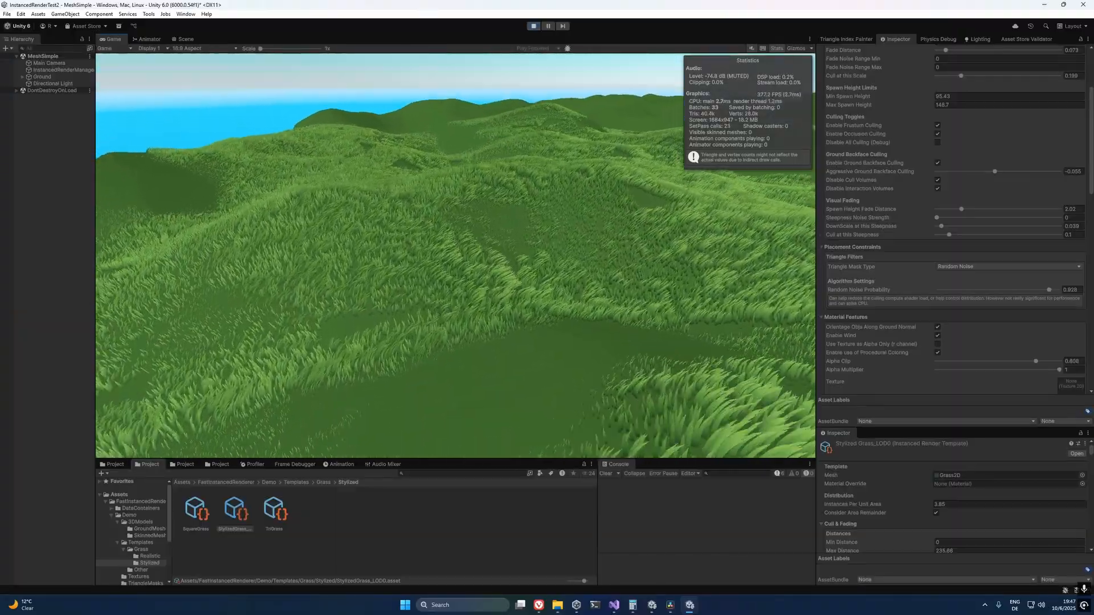
# Step: Select a ground chunk in the Scene view and inspect the masked grass triangles in shaded wireframe mode
pyautogui.hotkey('alt', 'Tab')
pyautogui.click(187, 40)
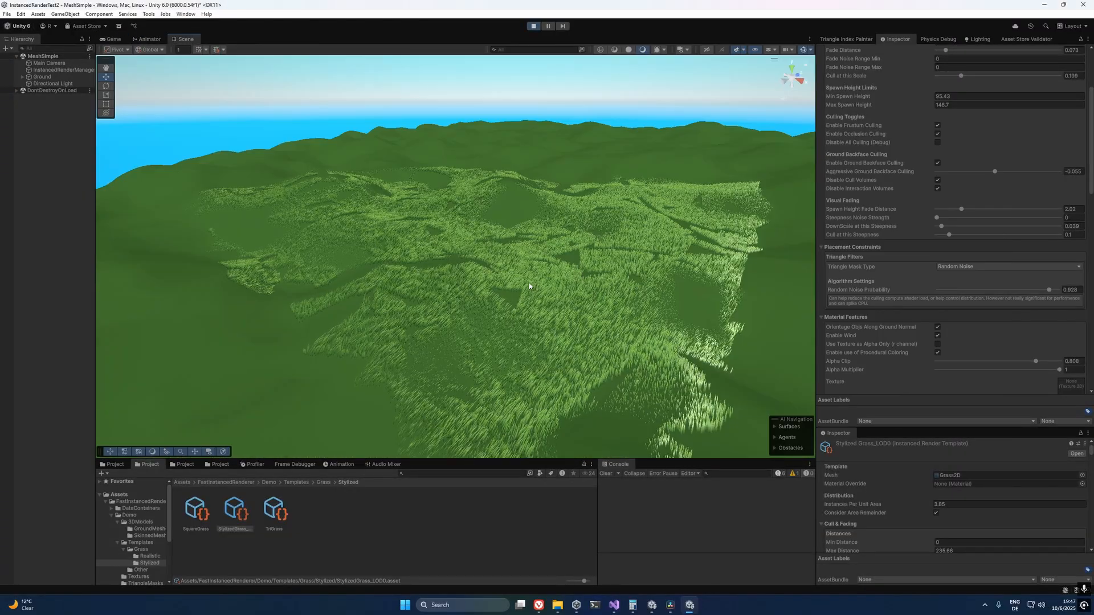
pyautogui.click(533, 304)
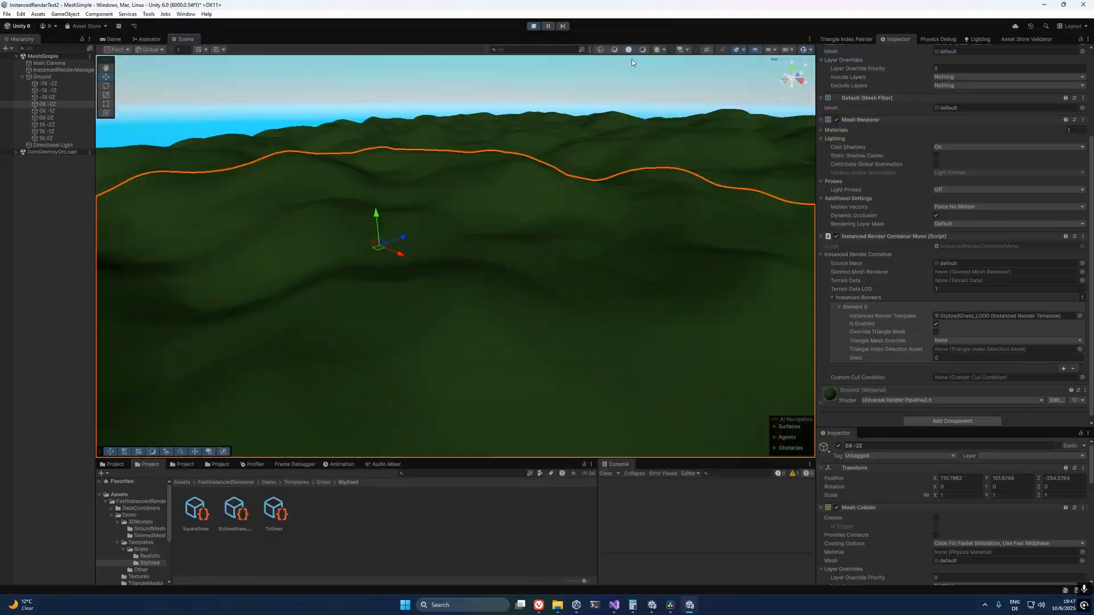
pyautogui.click(614, 50)
pyautogui.moveTo(593, 337)
pyautogui.keyDown('alt'); pyautogui.mouseDown()
pyautogui.moveTo(565, 339)
pyautogui.moveTo(520, 234)
pyautogui.moveTo(559, 227)
pyautogui.moveTo(413, 251)
pyautogui.moveTo(363, 236)
pyautogui.moveTo(610, 251)
pyautogui.moveTo(559, 232)
pyautogui.moveTo(539, 301)
pyautogui.mouseUp(); pyautogui.keyUp('alt')
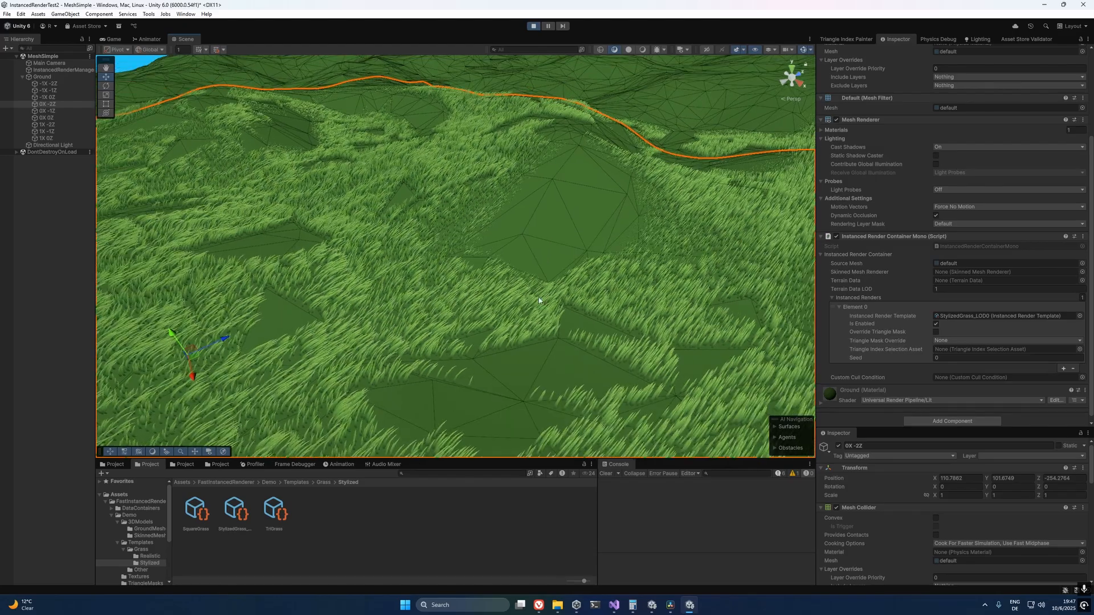
# Step: With play mode stopped, set the grass template's Triangle Mask Type to Triangle Mask Asset and view the whole ground mesh
pyautogui.click(969, 322)
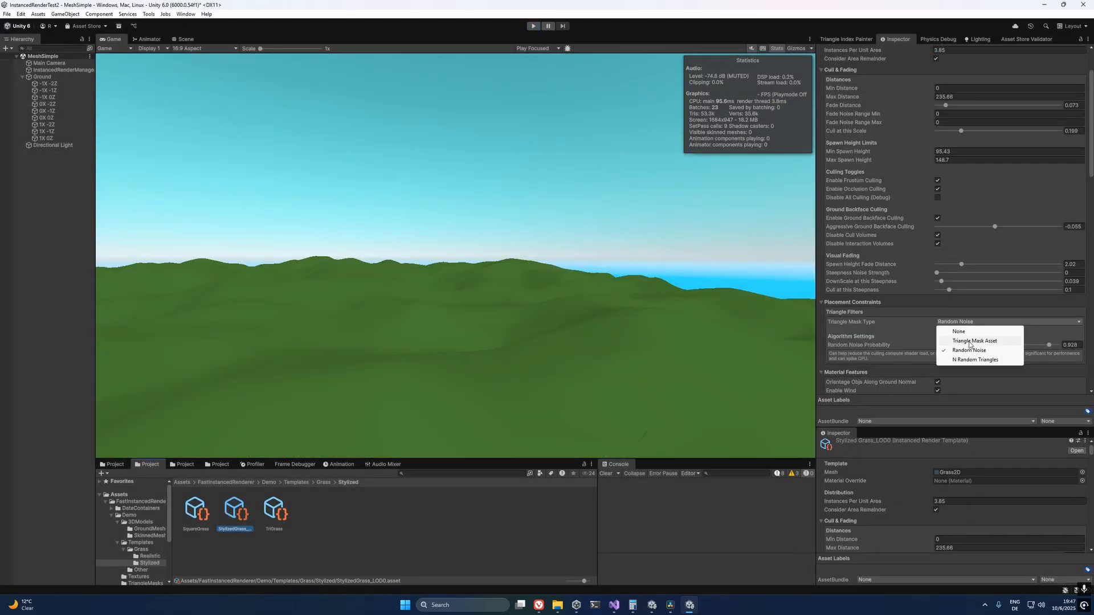
pyautogui.click(970, 342)
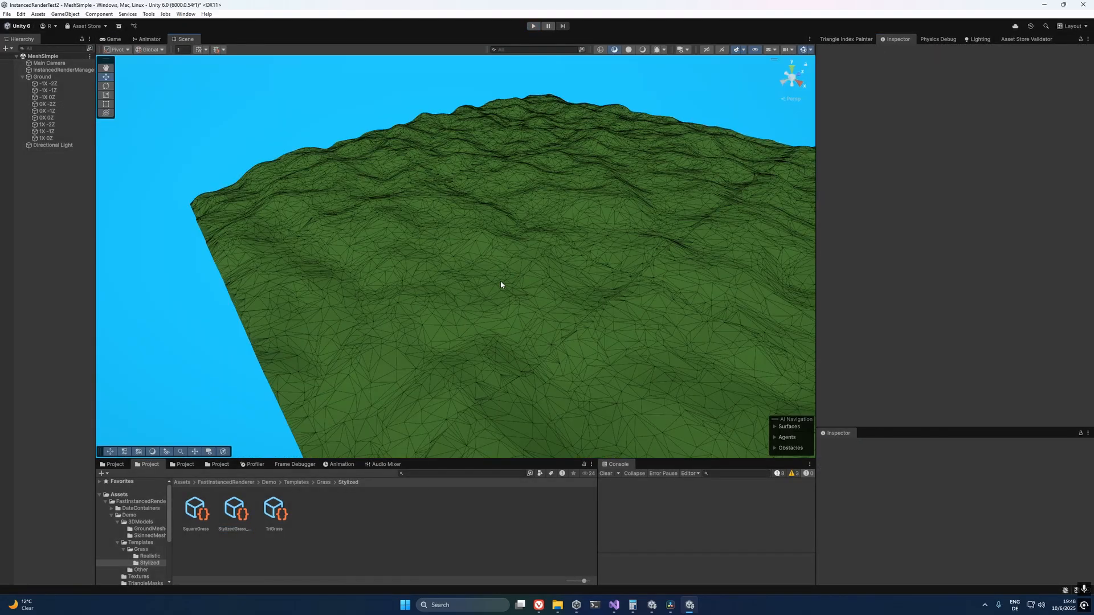
pyautogui.keyDown('alt'); pyautogui.moveTo(501, 286); pyautogui.dragTo(636, 293); pyautogui.keyUp('alt')
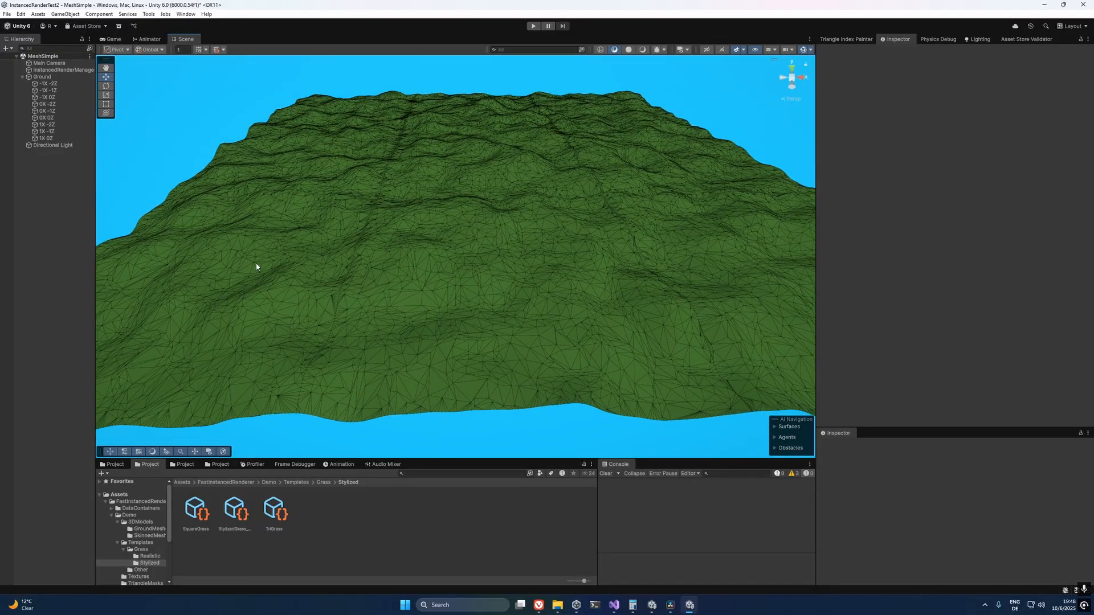
# Step: Create a Triangle Index Selection Asset in the Stylized templates folder
pyautogui.rightClick(319, 521)
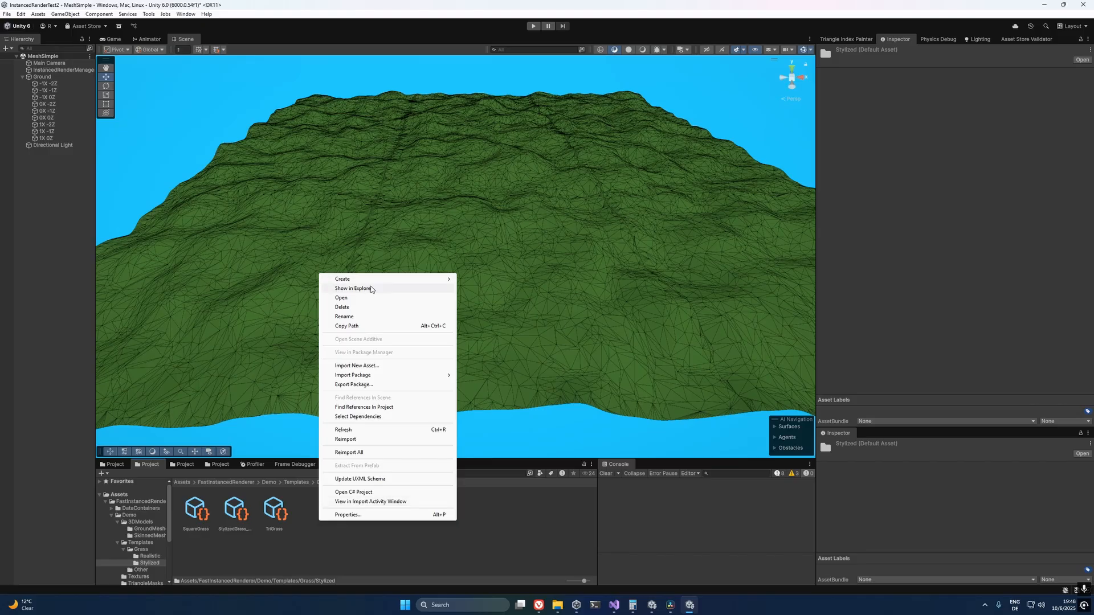
pyautogui.moveTo(399, 279)
pyautogui.moveTo(494, 507)
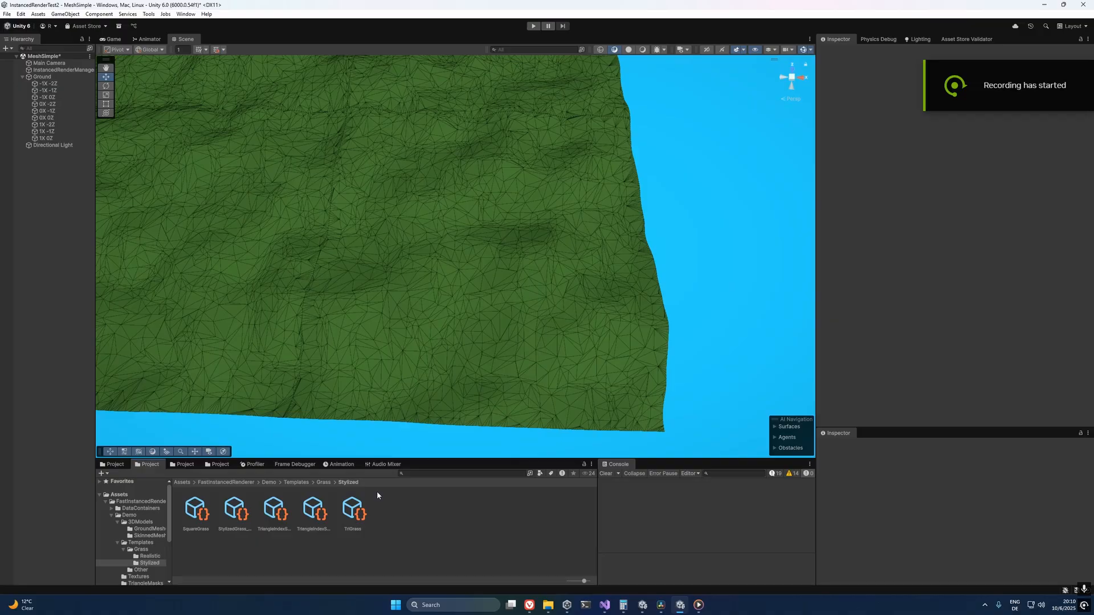
# Step: Open the Triangle Index Painter and dock it alongside the Inspector
pyautogui.click(147, 15)
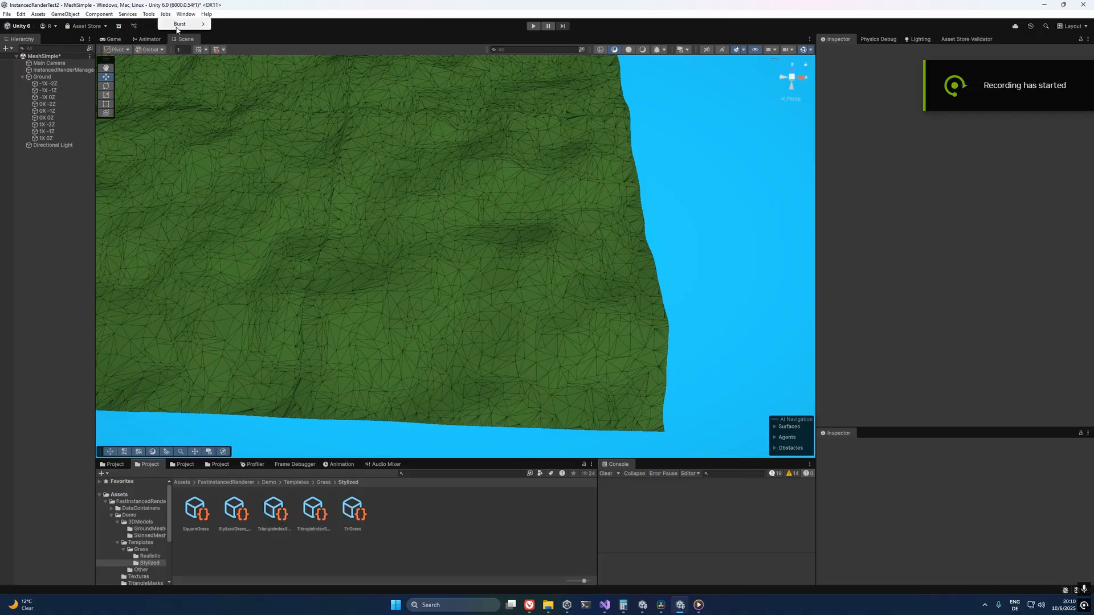
pyautogui.moveTo(167, 38)
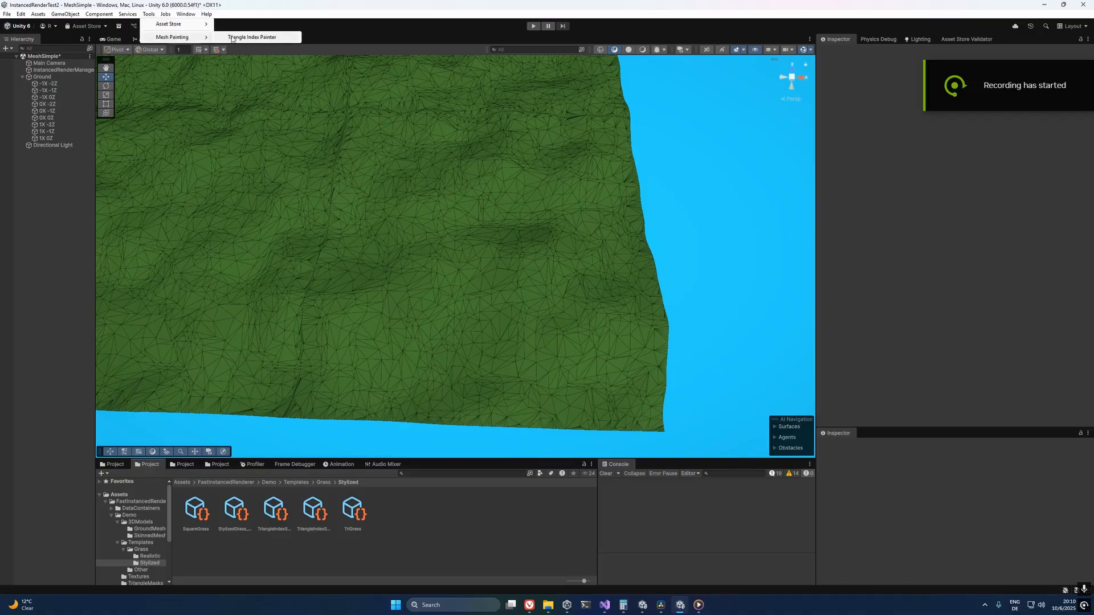
pyautogui.click(259, 37)
pyautogui.moveTo(285, 42); pyautogui.dragTo(890, 43)
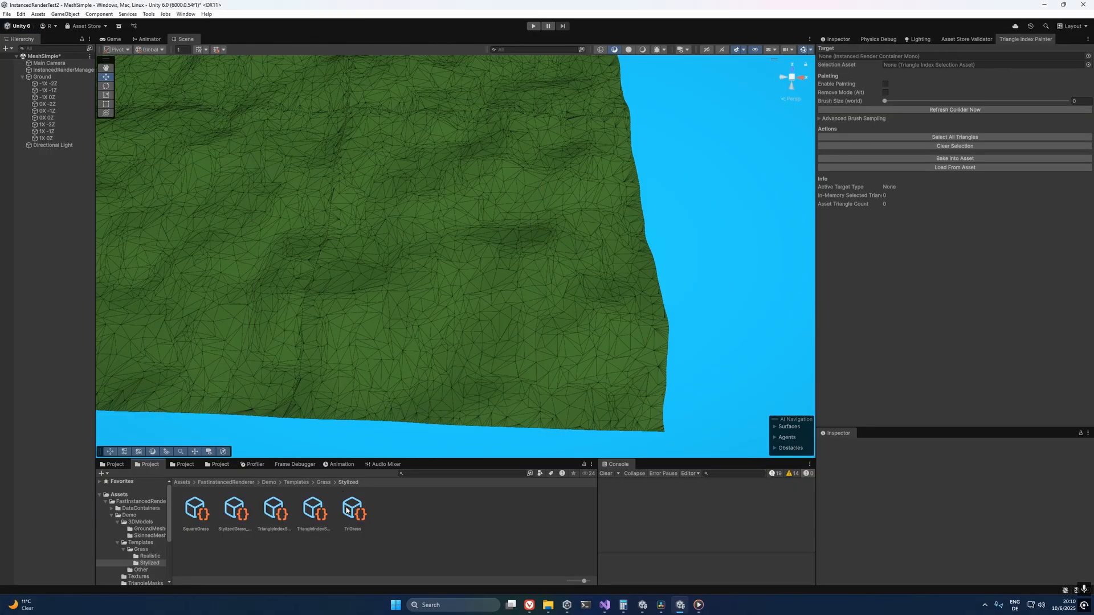
# Step: Assign TriangleIndexSelectionAsset 1 as the painter's selection asset and ground chunk -1X -2Z as its target
pyautogui.moveTo(291, 532); pyautogui.dragTo(906, 70)
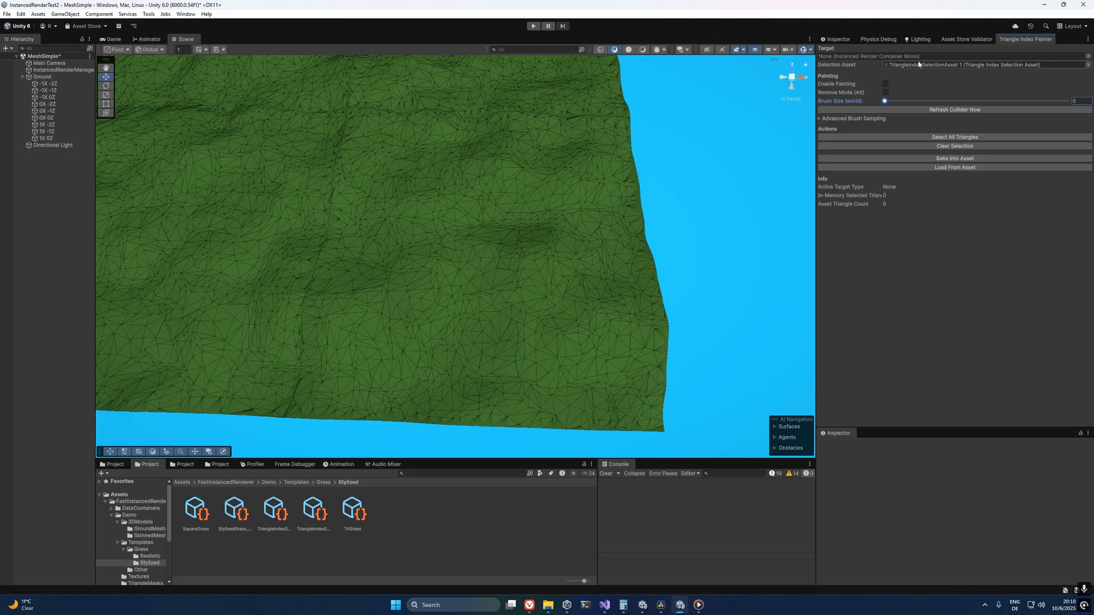
pyautogui.click(446, 239)
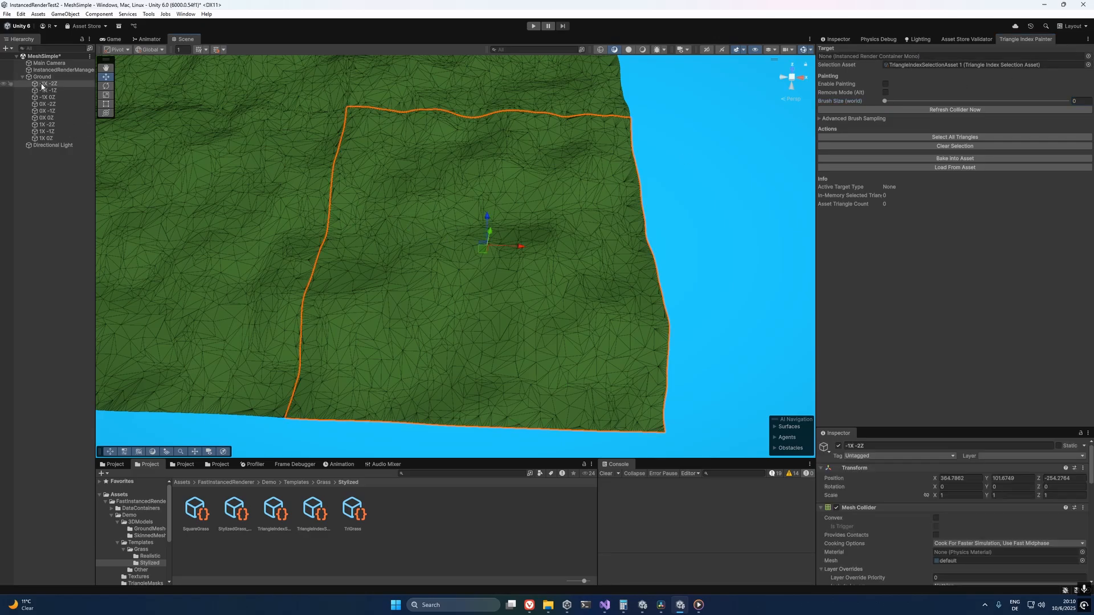
pyautogui.moveTo(42, 85); pyautogui.dragTo(889, 57)
pyautogui.moveTo(770, 196)
pyautogui.keyDown('alt'); pyautogui.mouseDown()
pyautogui.moveTo(759, 205)
pyautogui.moveTo(802, 179)
pyautogui.mouseUp(); pyautogui.keyUp('alt')
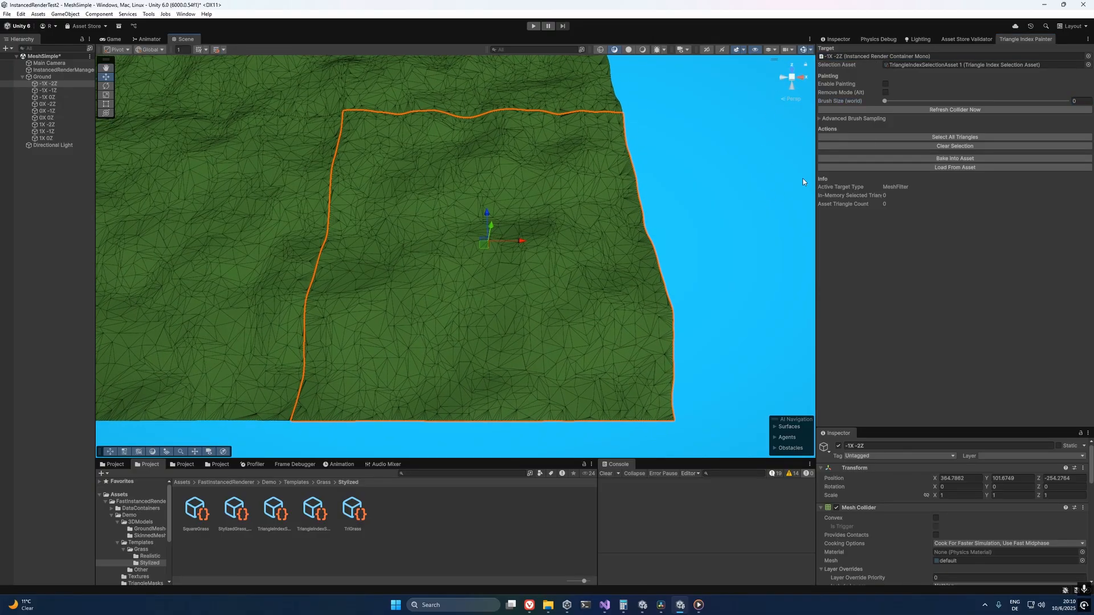
# Step: Enable painting, set the brush size to 14.8, and paint a figure with head, arms and legs on the target chunk
pyautogui.click(886, 84)
pyautogui.click(886, 102)
pyautogui.click(891, 101)
pyautogui.moveTo(492, 334)
pyautogui.mouseDown()
pyautogui.moveTo(532, 290)
pyautogui.moveTo(490, 289)
pyautogui.moveTo(480, 262)
pyautogui.moveTo(495, 228)
pyautogui.moveTo(480, 209)
pyautogui.mouseUp()
pyautogui.click(911, 101)
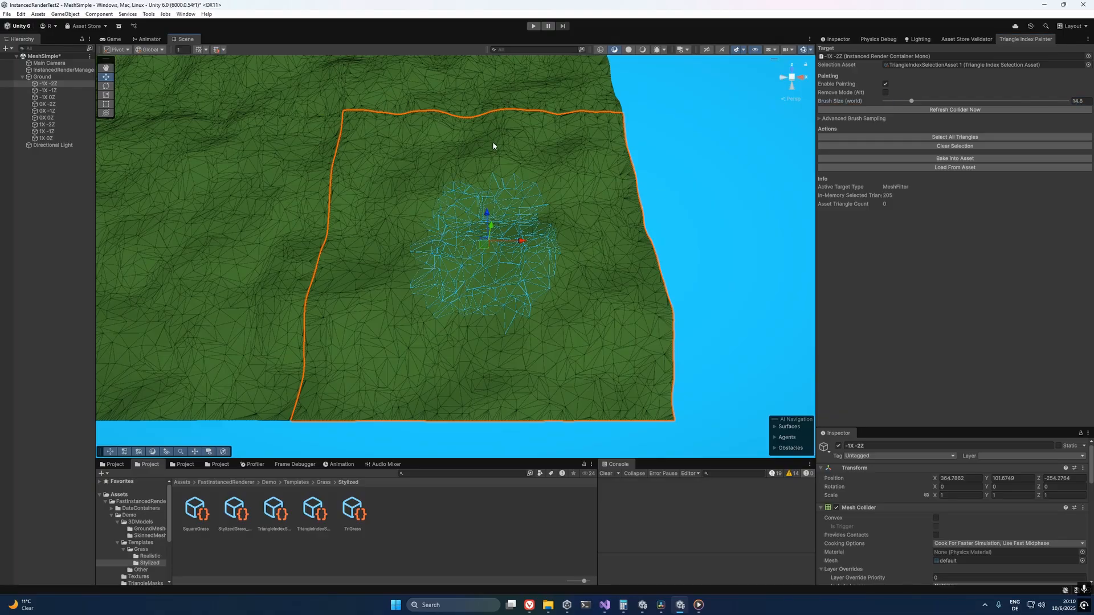
pyautogui.moveTo(494, 146)
pyautogui.mouseDown()
pyautogui.moveTo(491, 135)
pyautogui.moveTo(480, 144)
pyautogui.mouseUp()
pyautogui.moveTo(433, 192)
pyautogui.mouseDown()
pyautogui.moveTo(379, 152)
pyautogui.moveTo(557, 227)
pyautogui.moveTo(610, 140)
pyautogui.mouseUp()
pyautogui.moveTo(545, 331)
pyautogui.mouseDown()
pyautogui.moveTo(587, 384)
pyautogui.moveTo(476, 310)
pyautogui.moveTo(394, 397)
pyautogui.mouseUp()
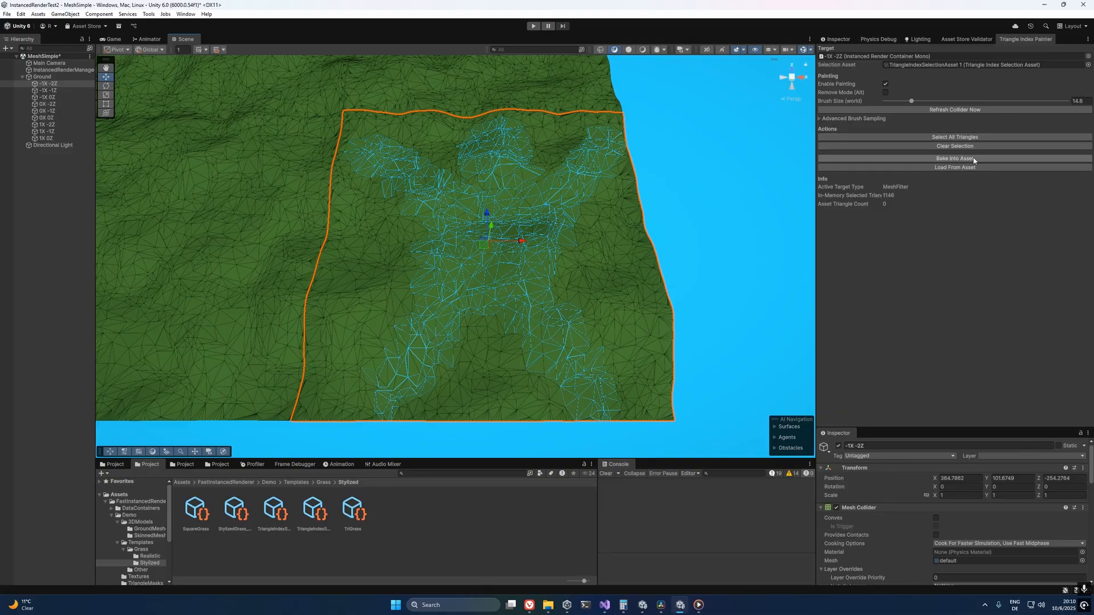
# Step: Bake the painted triangles into the selection asset and show that asset in the Inspector
pyautogui.click(947, 159)
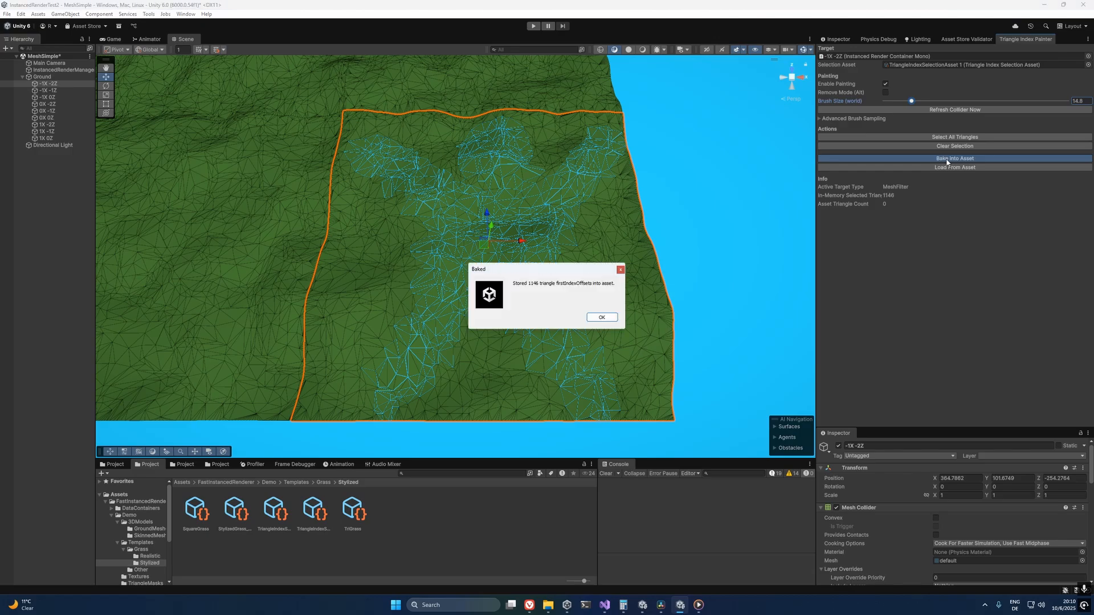
pyautogui.click(598, 319)
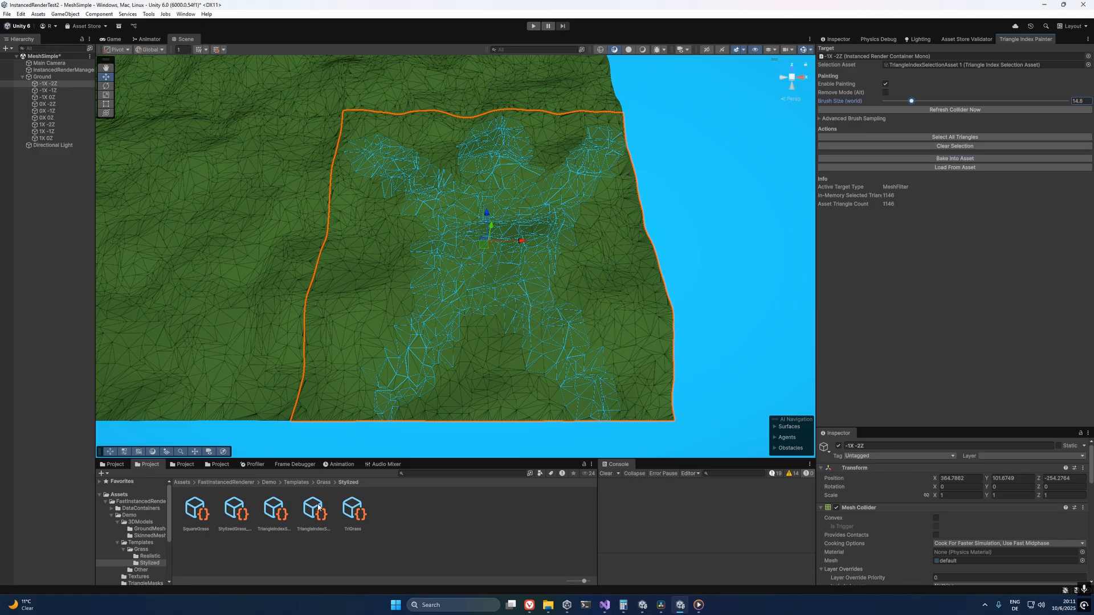
pyautogui.click(838, 40)
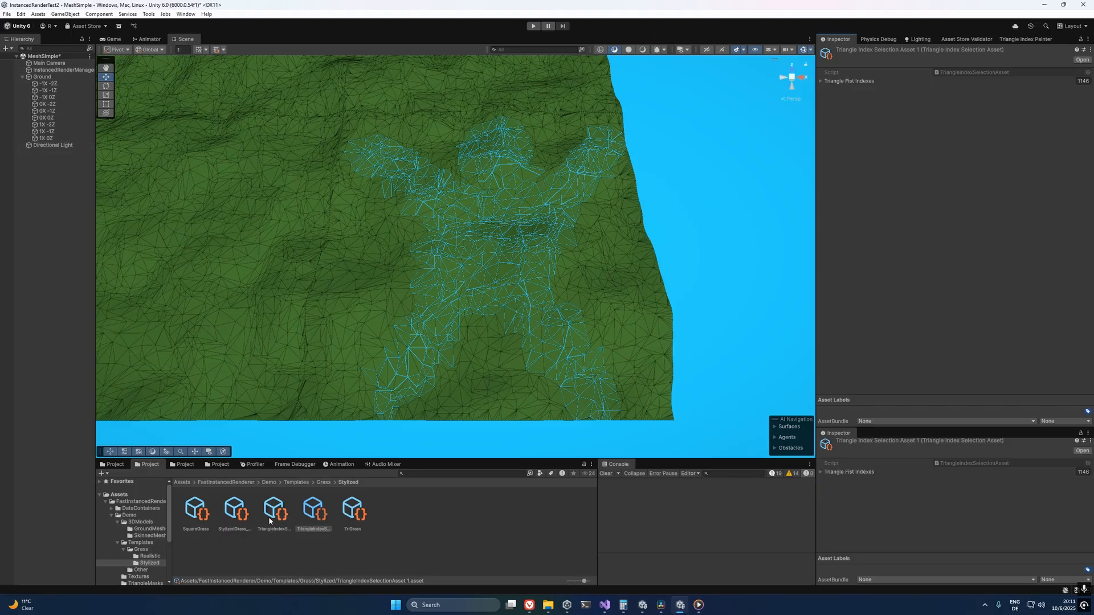
# Step: Select StylizedGrass_LOD0 and choose Triangle Mask Asset as its Triangle Mask Type
pyautogui.click(236, 522)
pyautogui.scroll(-5, 950, 299)
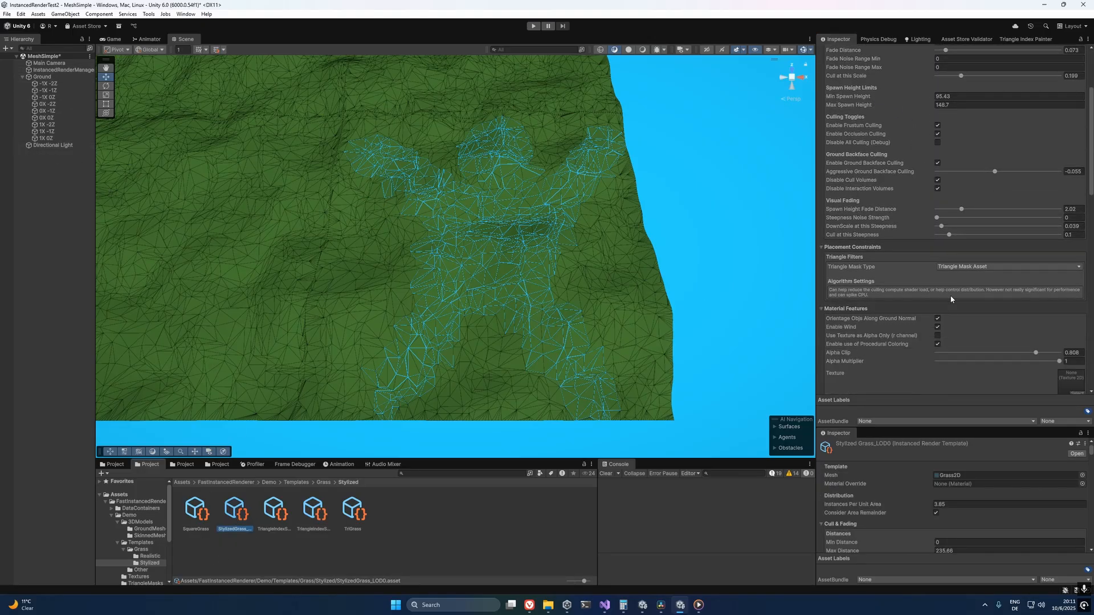
pyautogui.click(963, 268)
pyautogui.click(955, 286)
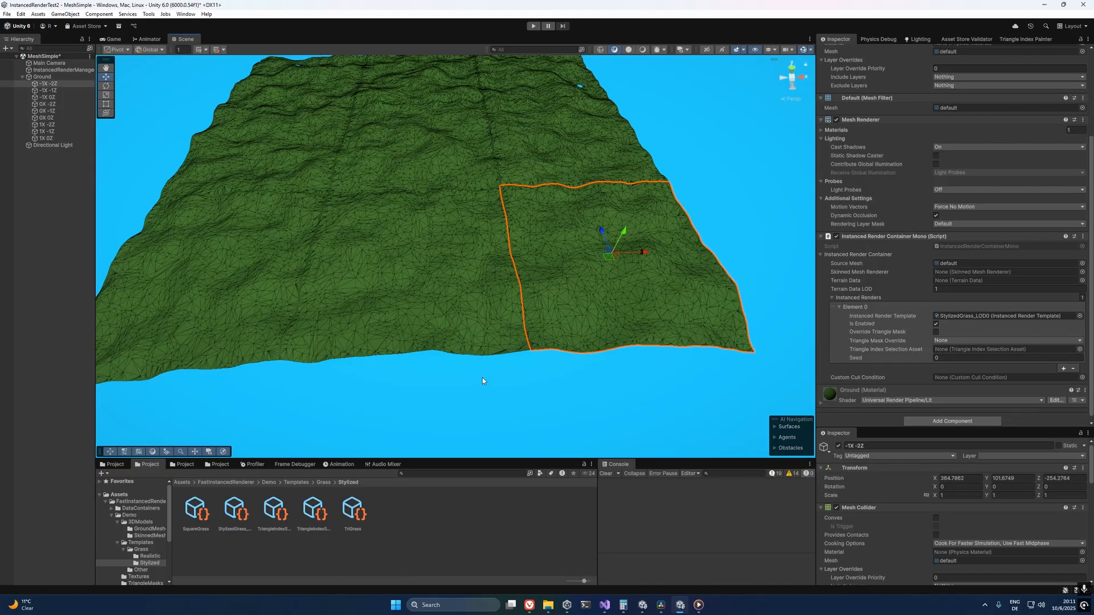
# Step: Examine the -1X -2Z chunk's Instanced Render Container settings and the two triangle index selection assets
pyautogui.keyDown('alt'); pyautogui.moveTo(482, 377); pyautogui.dragTo(454, 376); pyautogui.keyUp('alt')
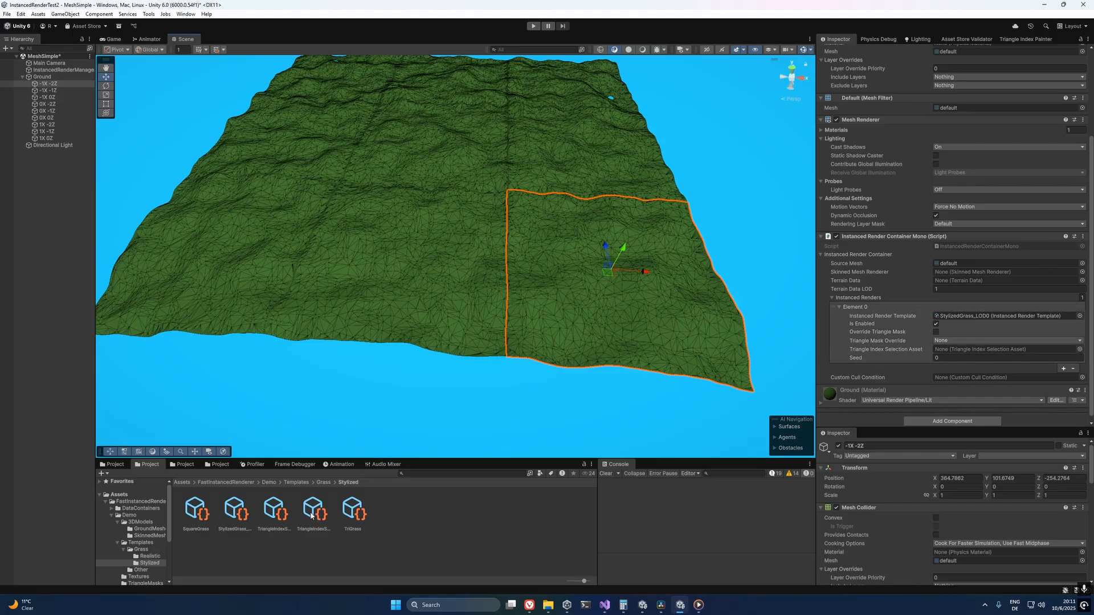
pyautogui.keyDown('alt'); pyautogui.moveTo(678, 226); pyautogui.dragTo(515, 279); pyautogui.keyUp('alt')
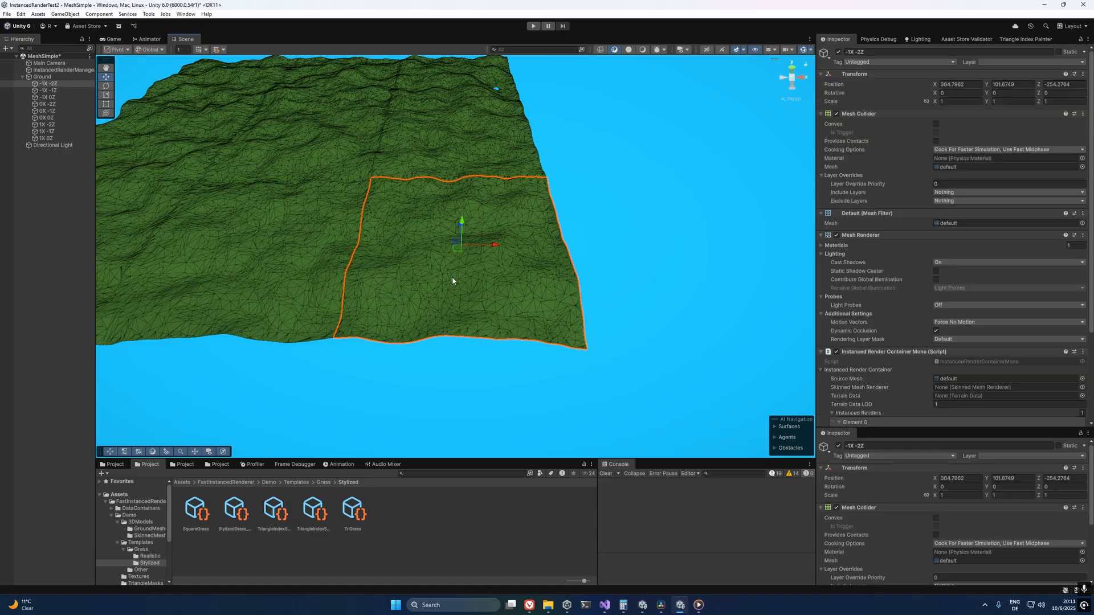
pyautogui.scroll(6, 521, 163)
pyautogui.scroll(-3, 539, 239)
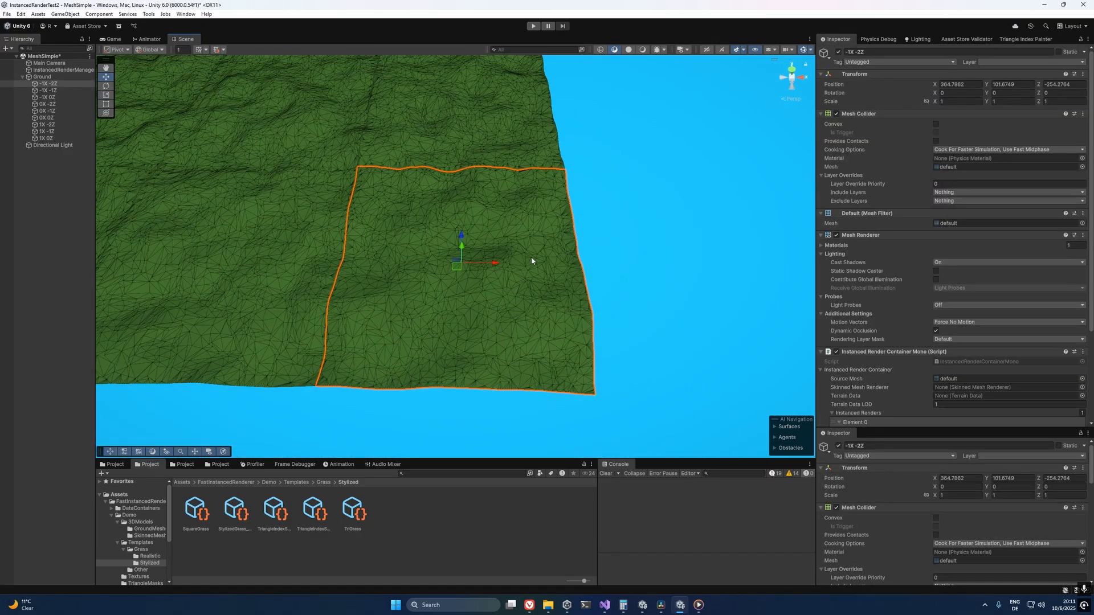
pyautogui.scroll(-5, 819, 260)
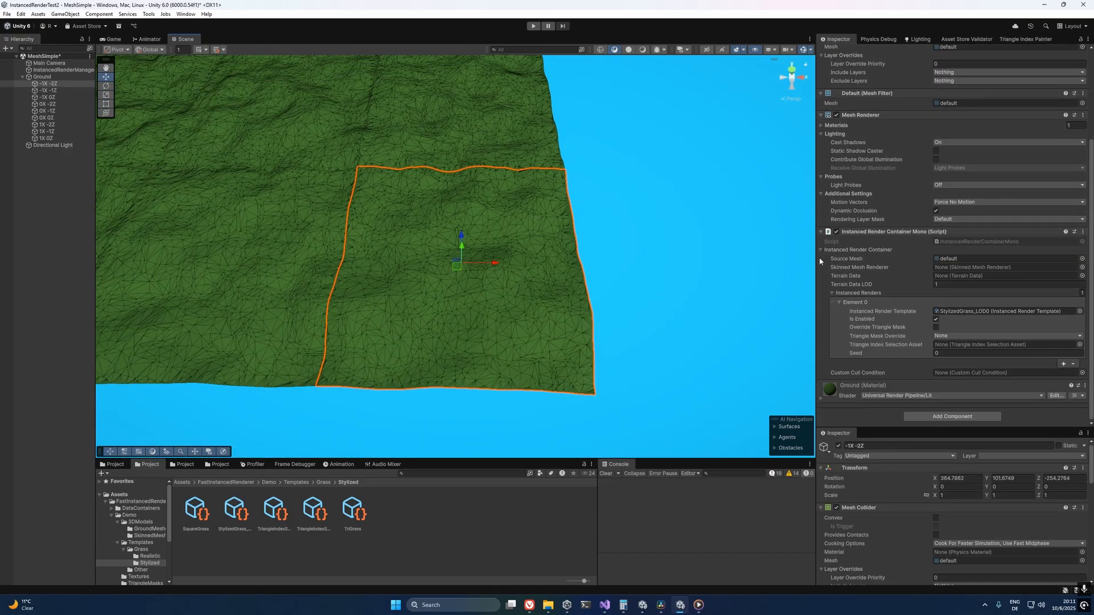
pyautogui.click(326, 511)
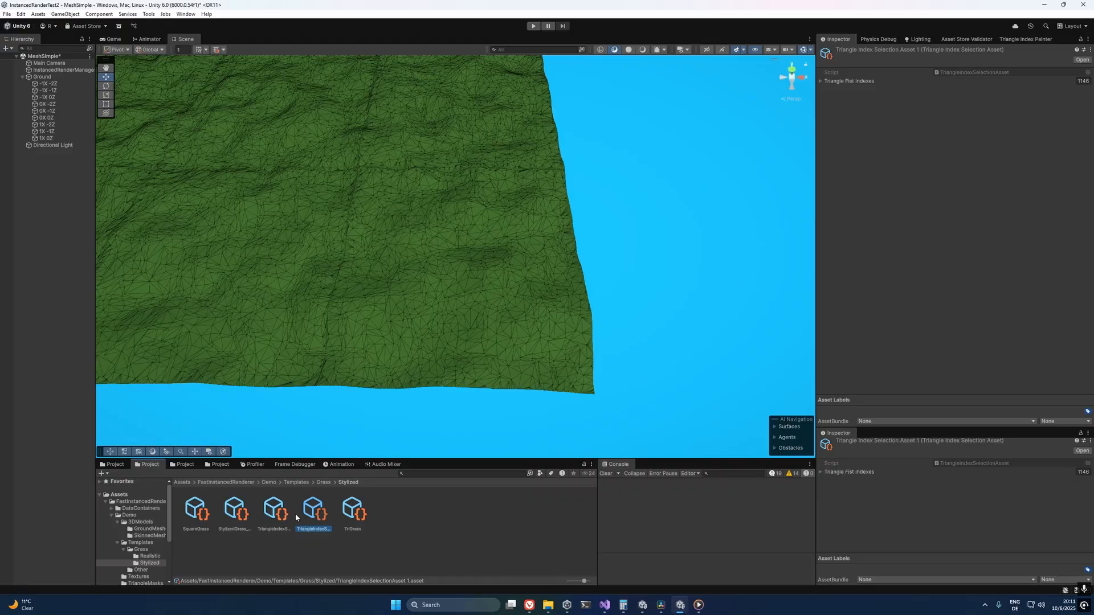
pyautogui.click(276, 512)
pyautogui.click(323, 518)
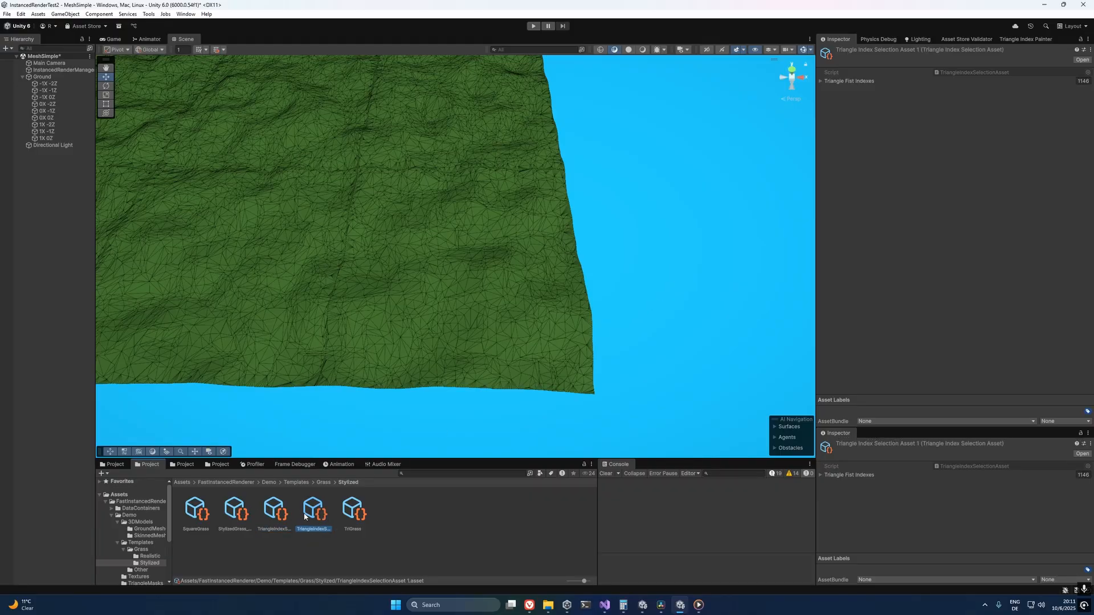
# Step: Set the Triangle Mask Type of StylizedGrass_LOD0 to None
pyautogui.click(229, 514)
pyautogui.scroll(-5, 917, 237)
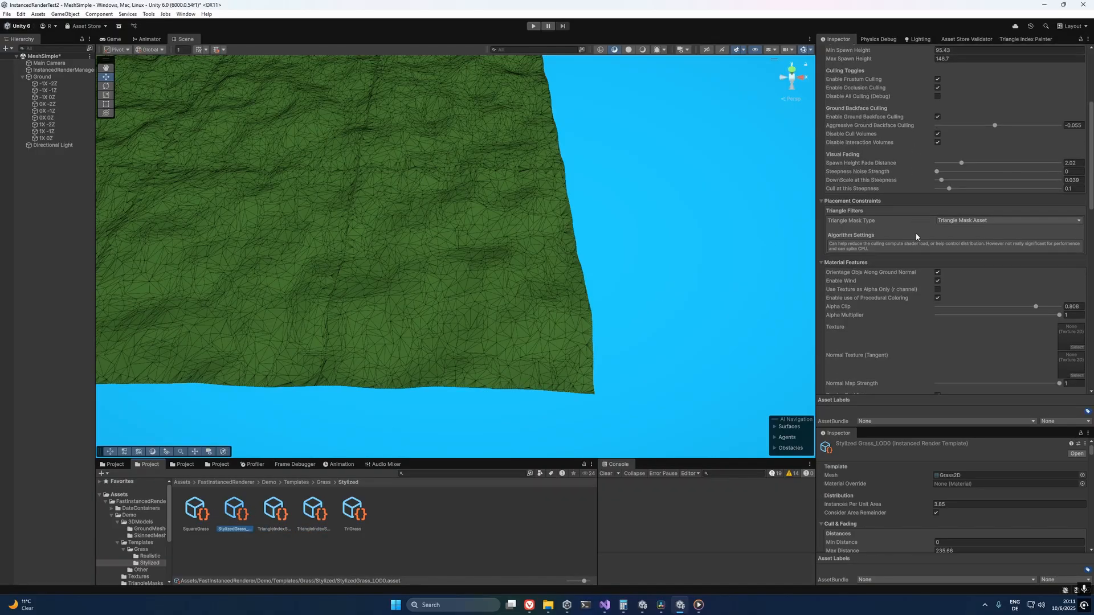
pyautogui.click(963, 220)
pyautogui.click(949, 228)
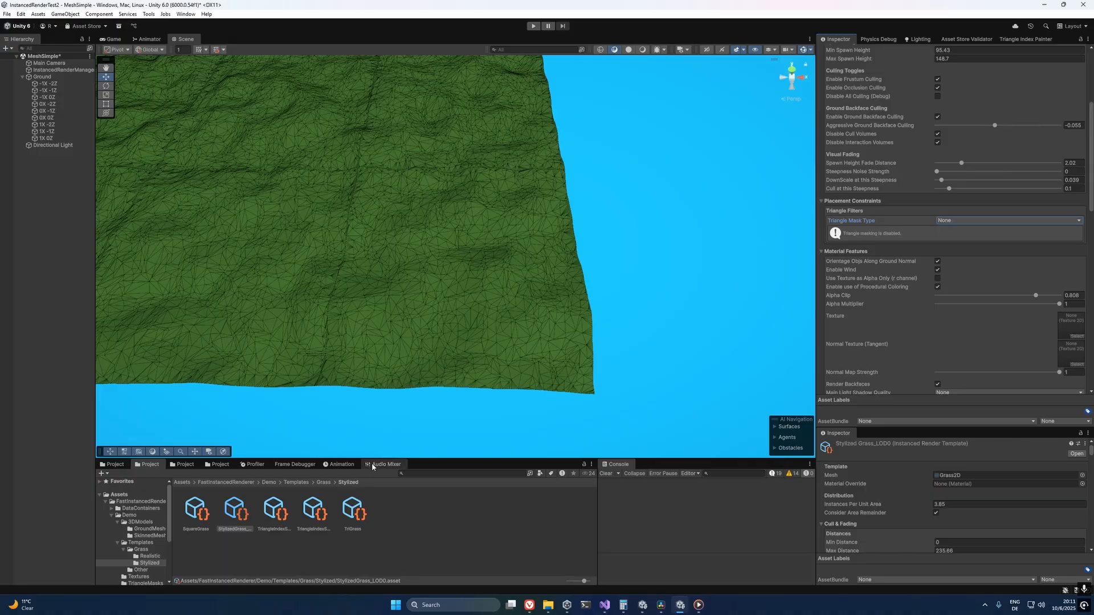
# Step: Override the -1X -2Z chunk's triangle mask with the Triangle Mask Asset option, using TriangleIndexSelectionAsset 1
pyautogui.click(495, 319)
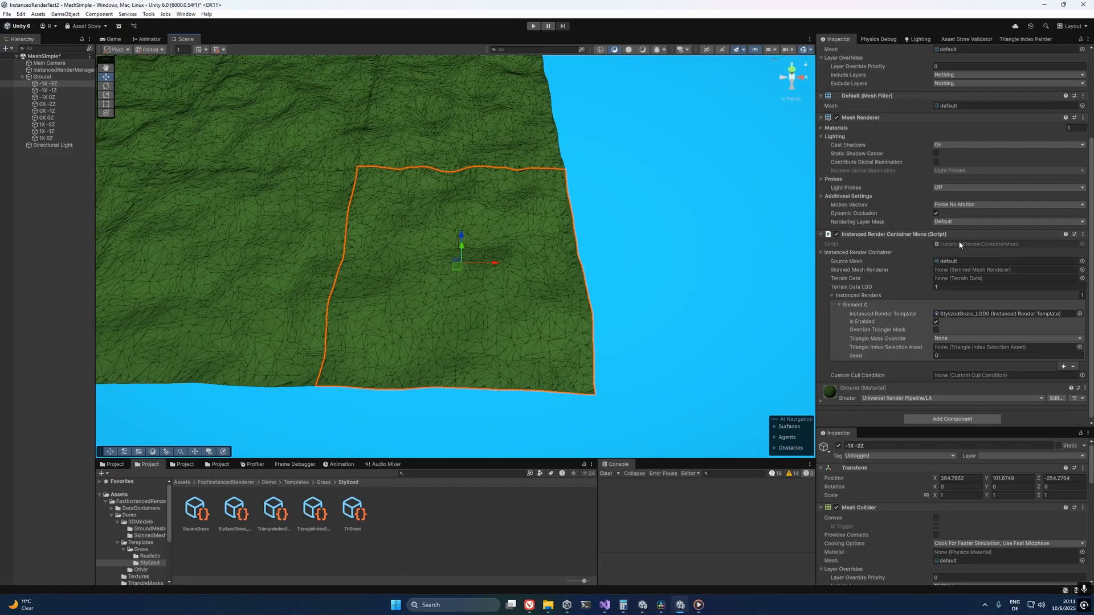
pyautogui.click(941, 340)
pyautogui.click(937, 331)
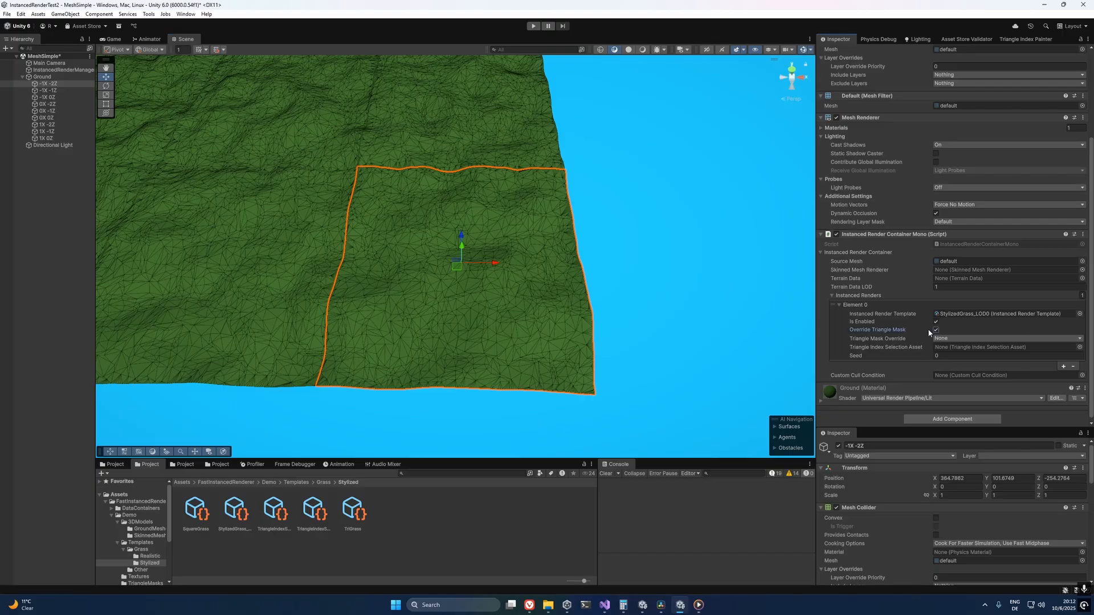
pyautogui.click(943, 338)
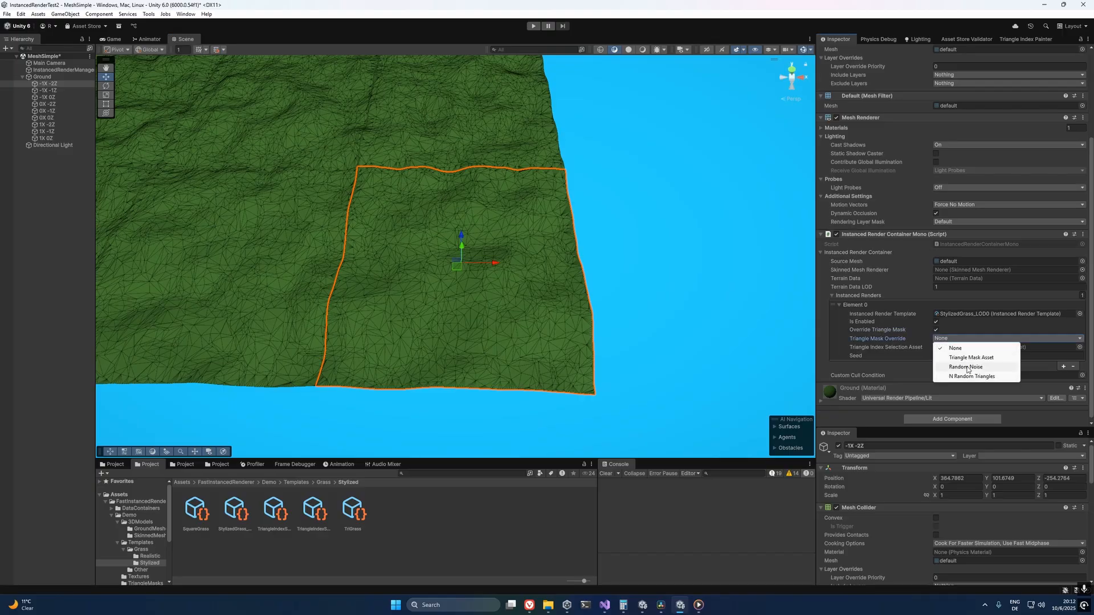
pyautogui.click(971, 357)
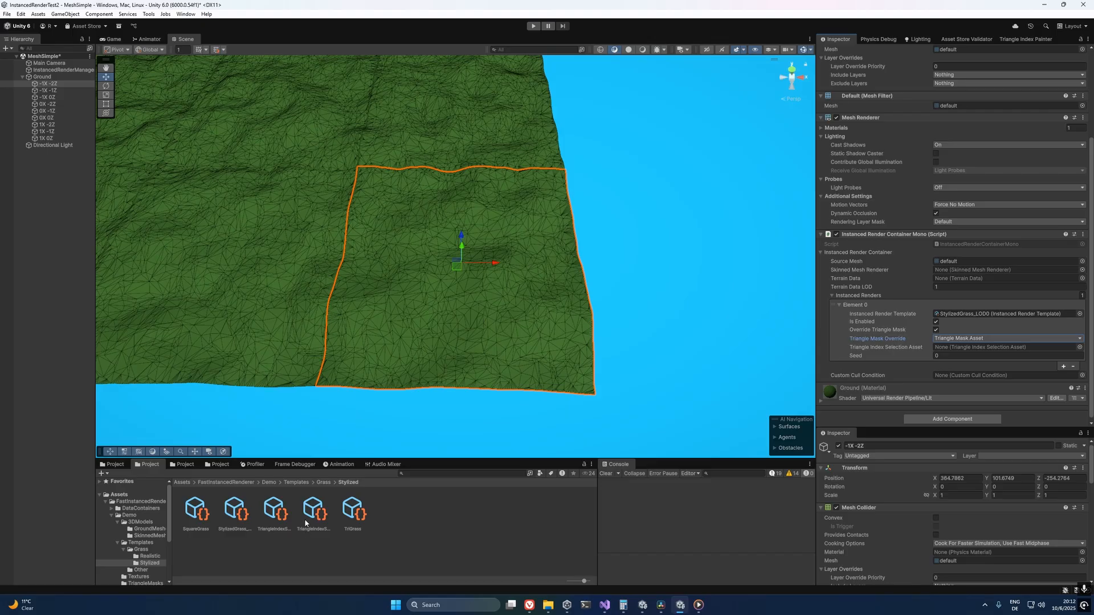
pyautogui.moveTo(304, 518); pyautogui.dragTo(960, 353)
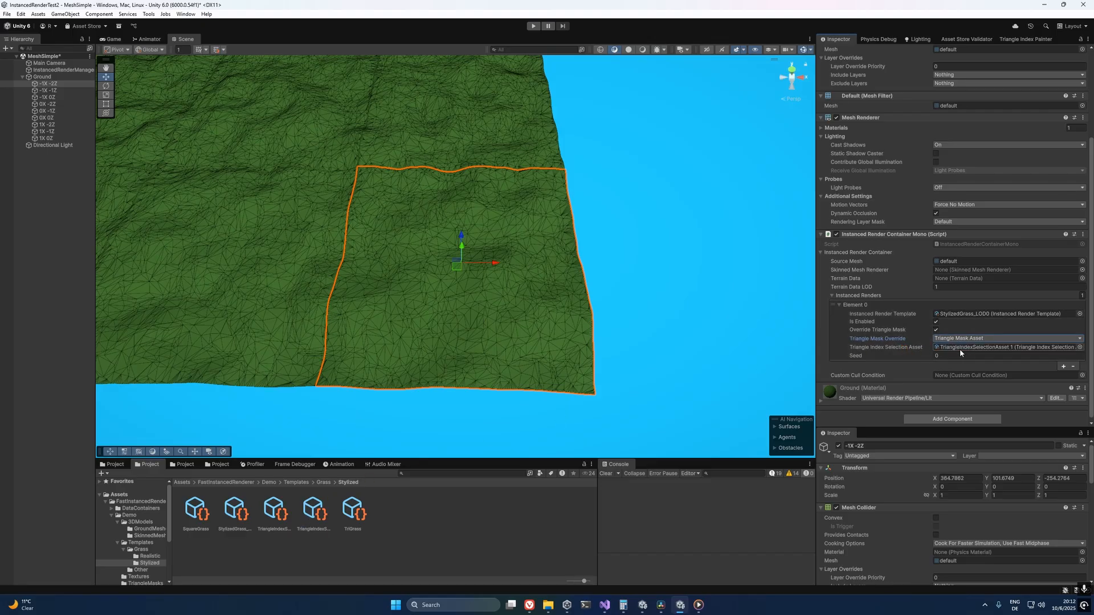
# Step: Start play mode and set the Max Distance of StylizedGrass_LOD0 to 333.42
pyautogui.hotkey('ctrl', 'p')
pyautogui.hotkey('alt', 'Tab')
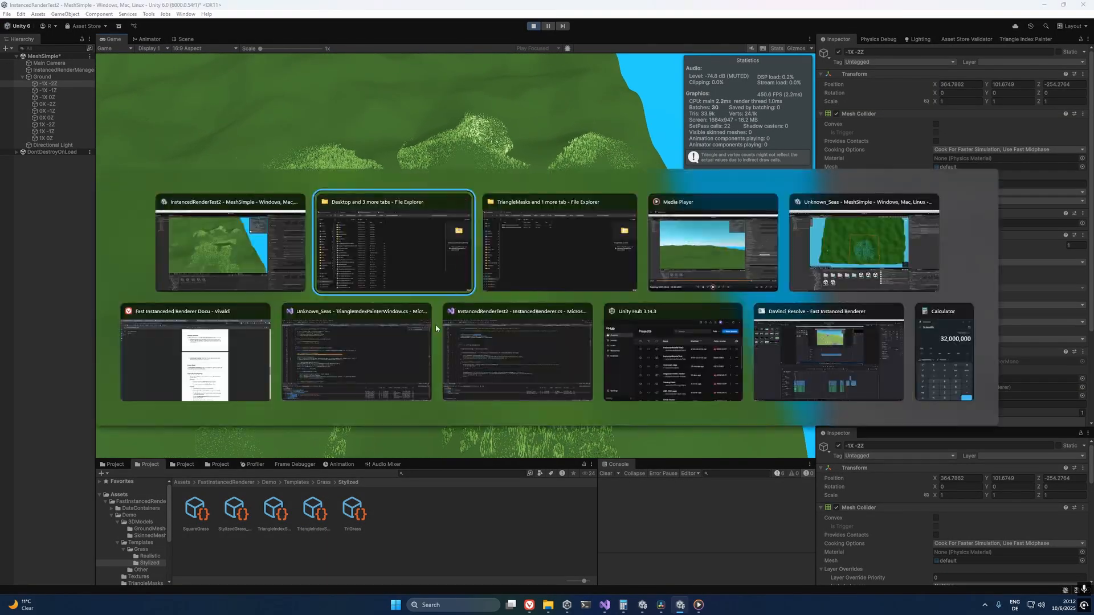
pyautogui.click(205, 519)
pyautogui.click(247, 516)
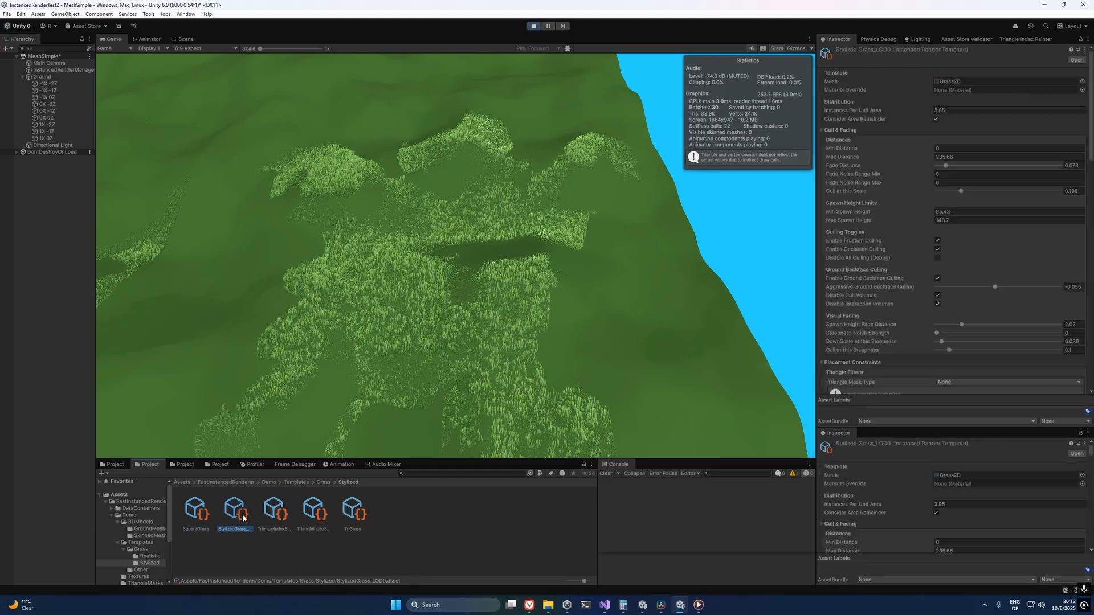
pyautogui.moveTo(866, 158); pyautogui.dragTo(1071, 165)
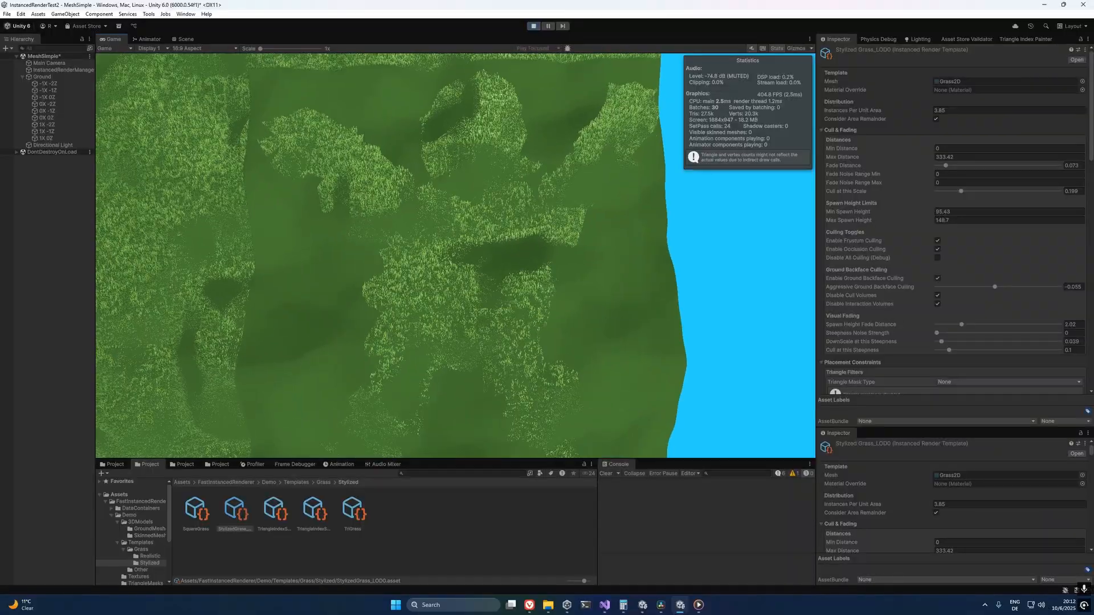
# Step: Turn the template's orientation along the ground normal off and on again, toggle Enable Wind, and review the material features
pyautogui.scroll(-5, 922, 248)
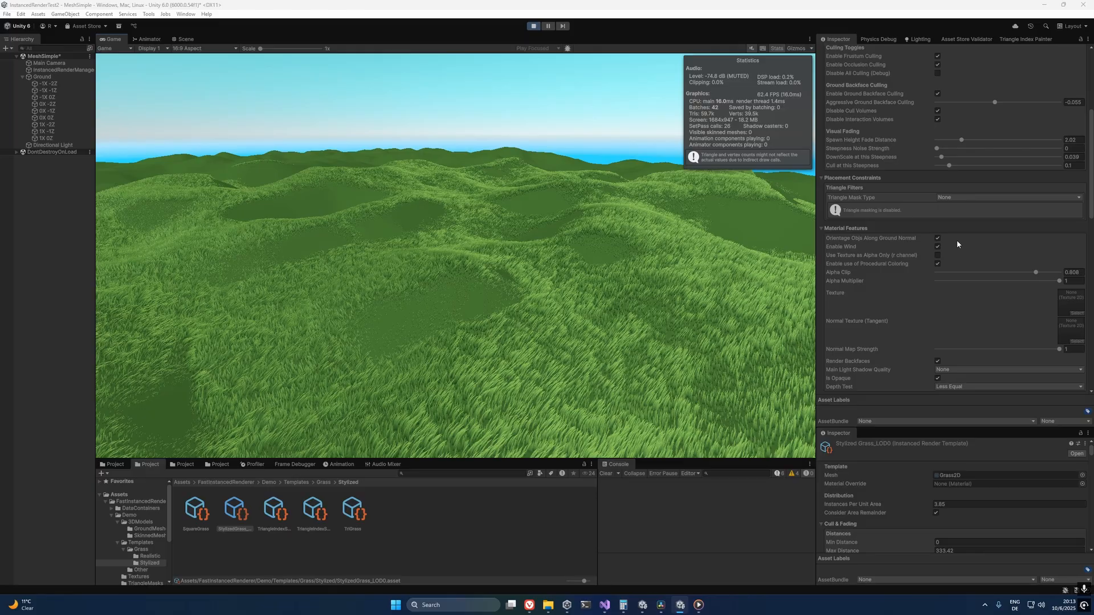
pyautogui.click(938, 238)
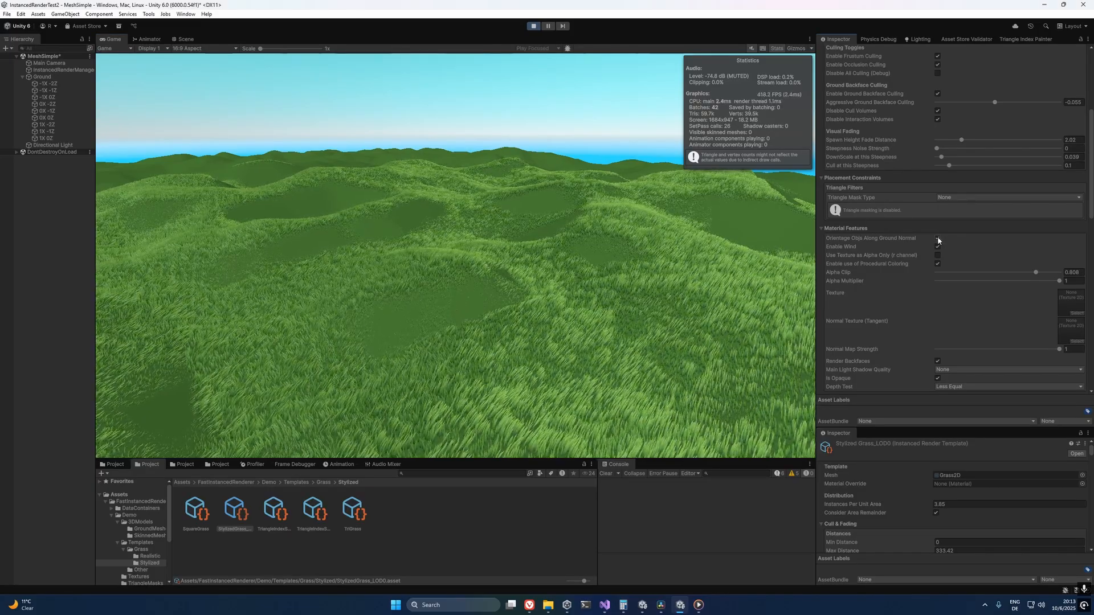
pyautogui.click(938, 238)
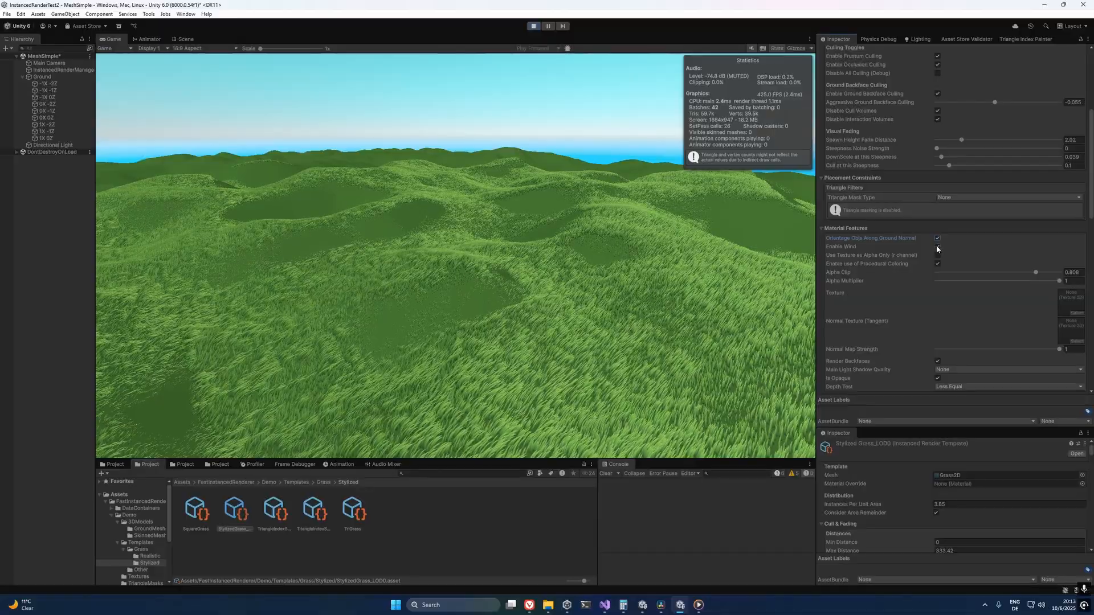
pyautogui.click(938, 248)
pyautogui.scroll(-5, 939, 247)
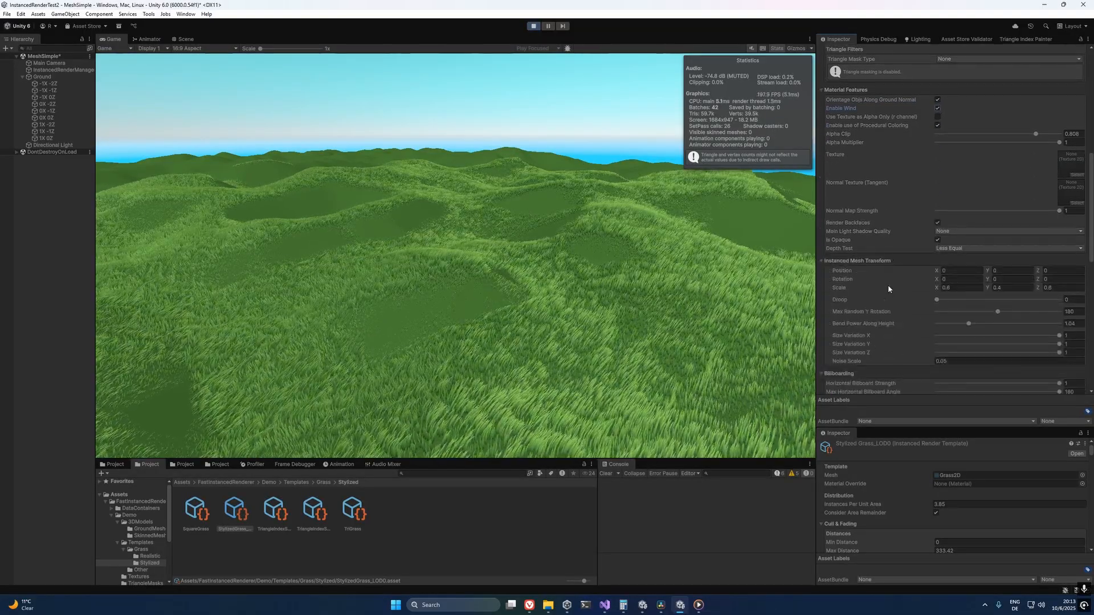
pyautogui.scroll(3, 888, 289)
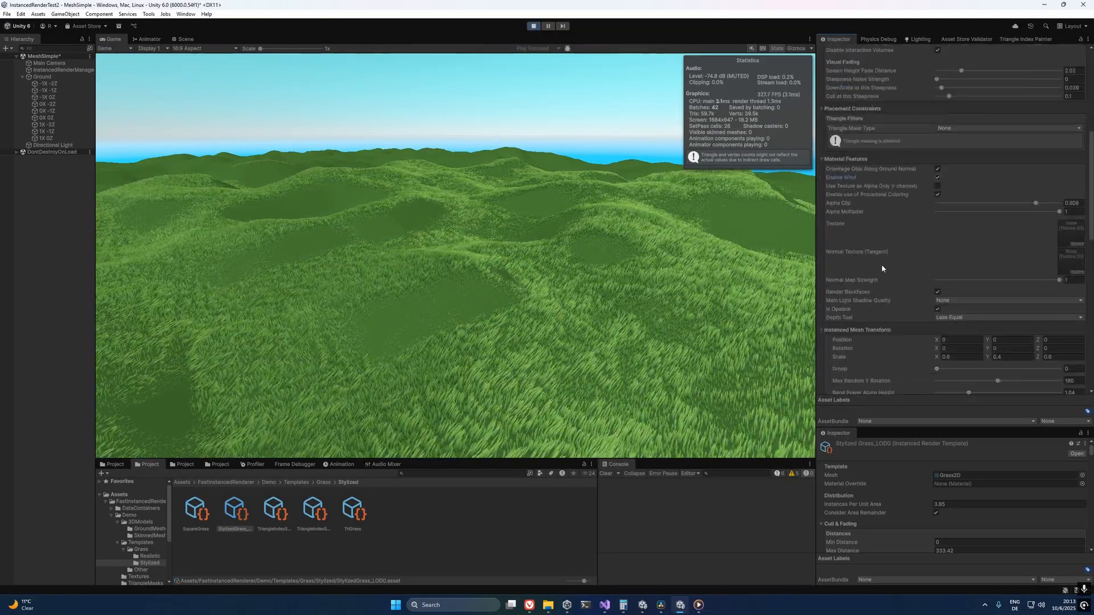
pyautogui.scroll(1, 882, 269)
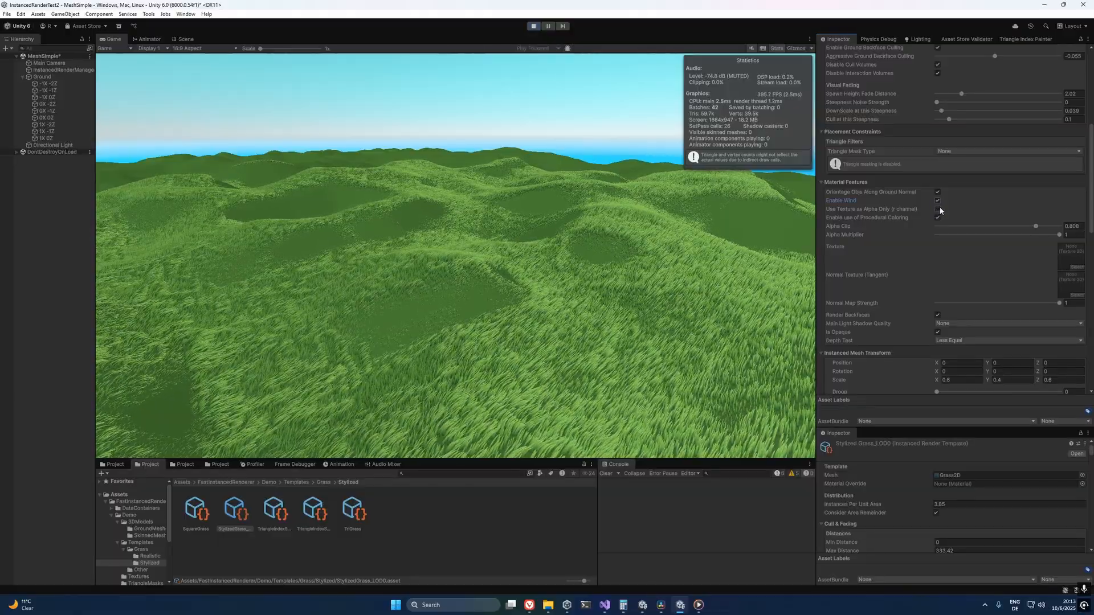
# Step: Open the Textures folder inside the FastInstancedRenderer Demo folder
pyautogui.click(180, 466)
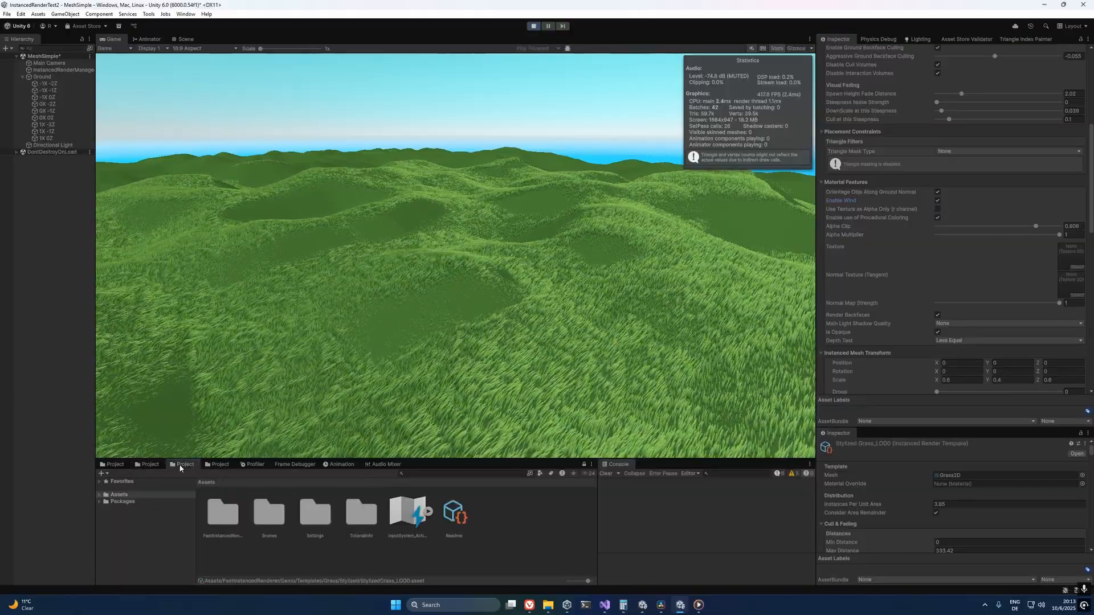
pyautogui.click(149, 465)
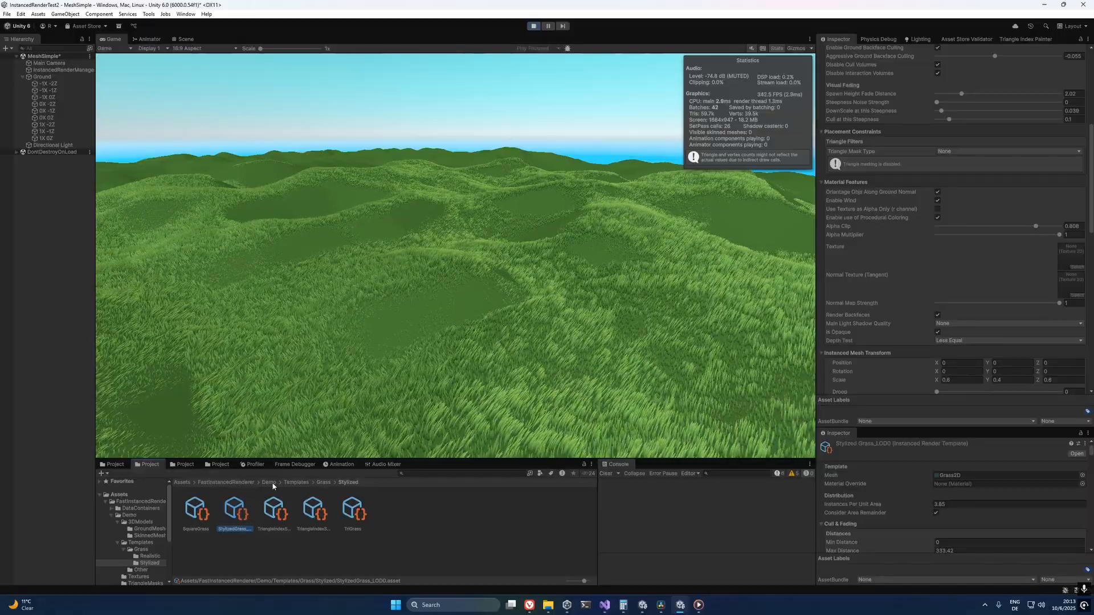
pyautogui.click(269, 482)
pyautogui.doubleClick(269, 510)
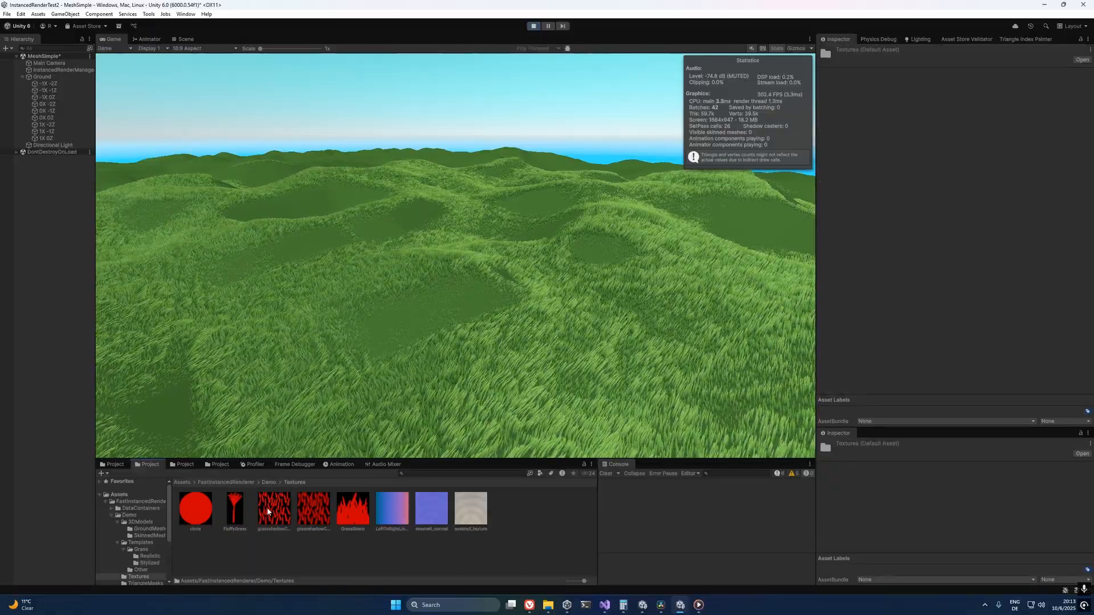
# Step: Examine the circle texture's import settings, including the available Format options and the Swizzle channel choices
pyautogui.click(197, 508)
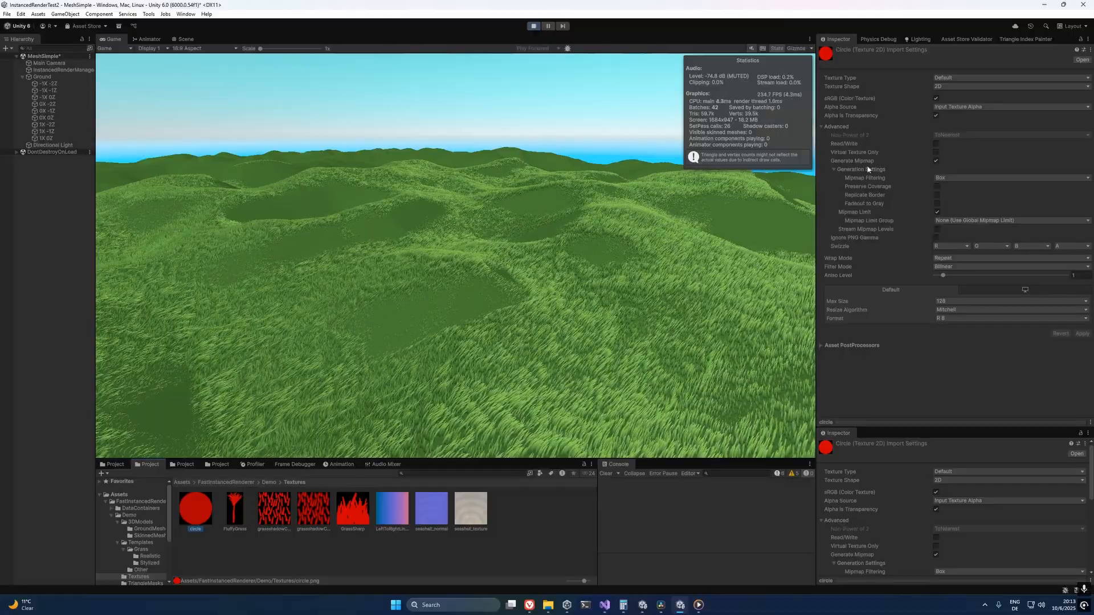
pyautogui.click(946, 319)
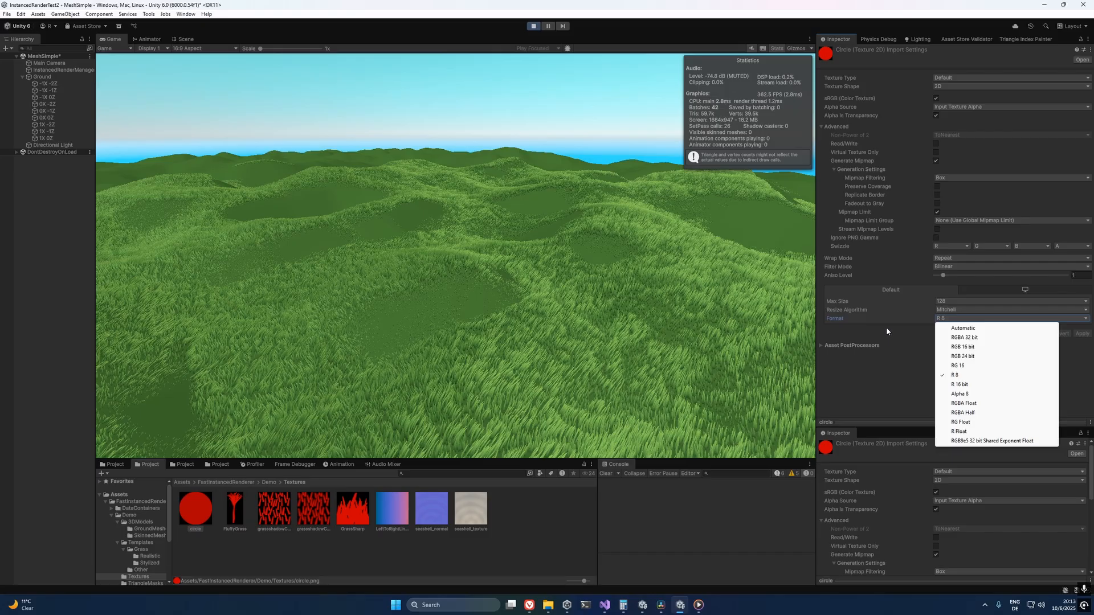
pyautogui.click(853, 329)
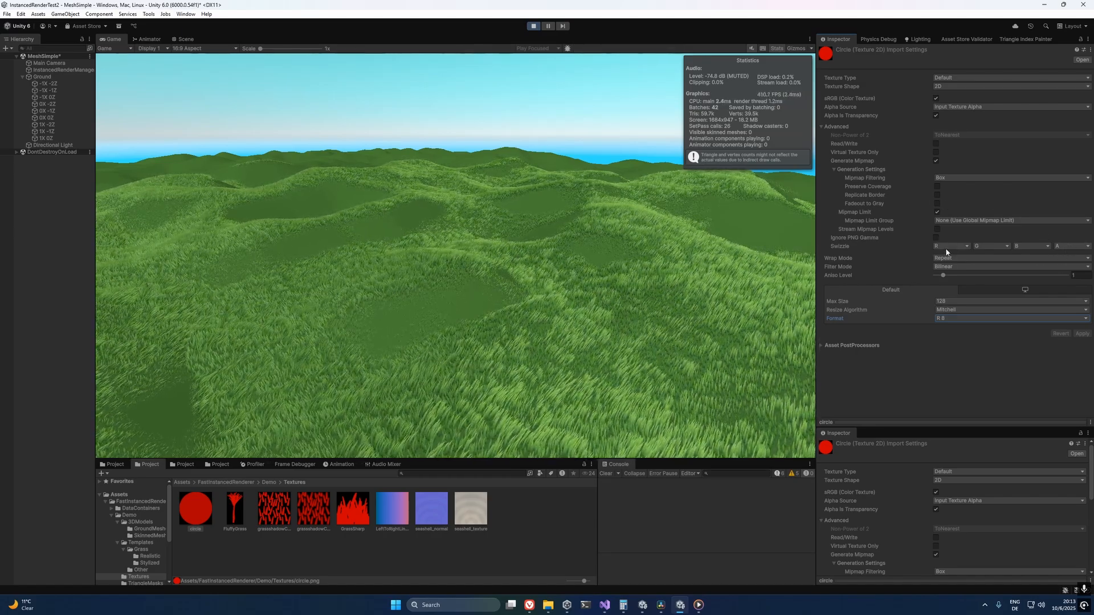
pyautogui.click(1077, 247)
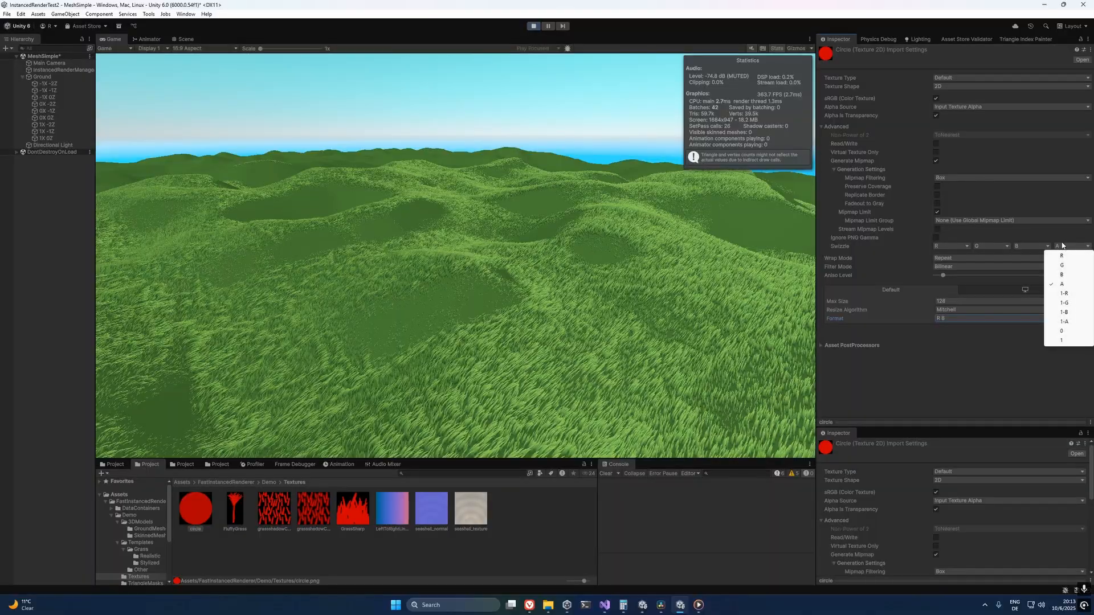
pyautogui.click(937, 248)
pyautogui.click(949, 257)
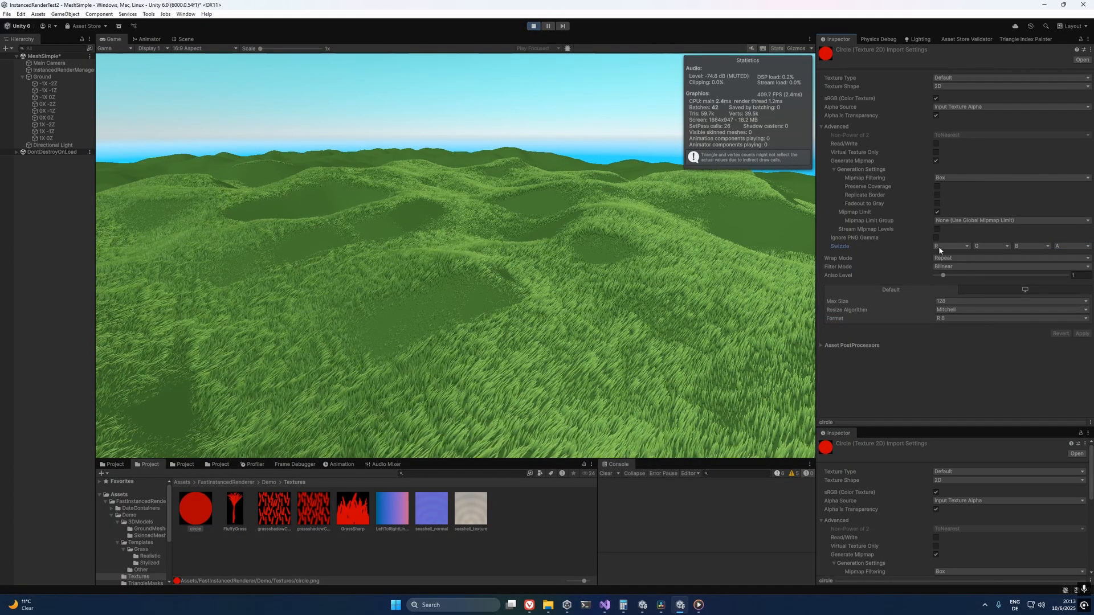
pyautogui.click(939, 246)
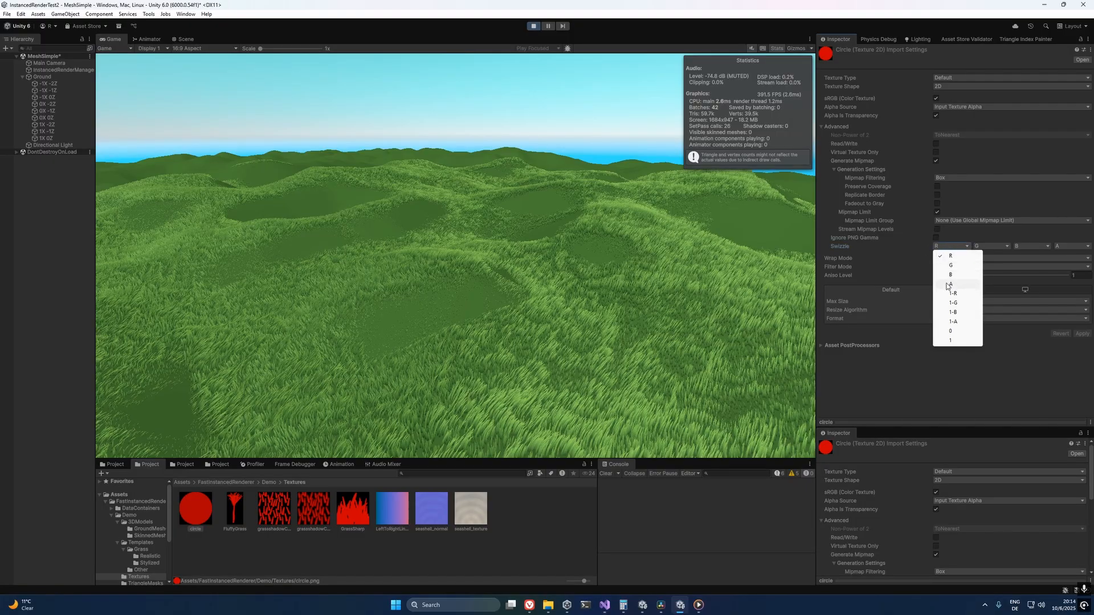
pyautogui.click(879, 240)
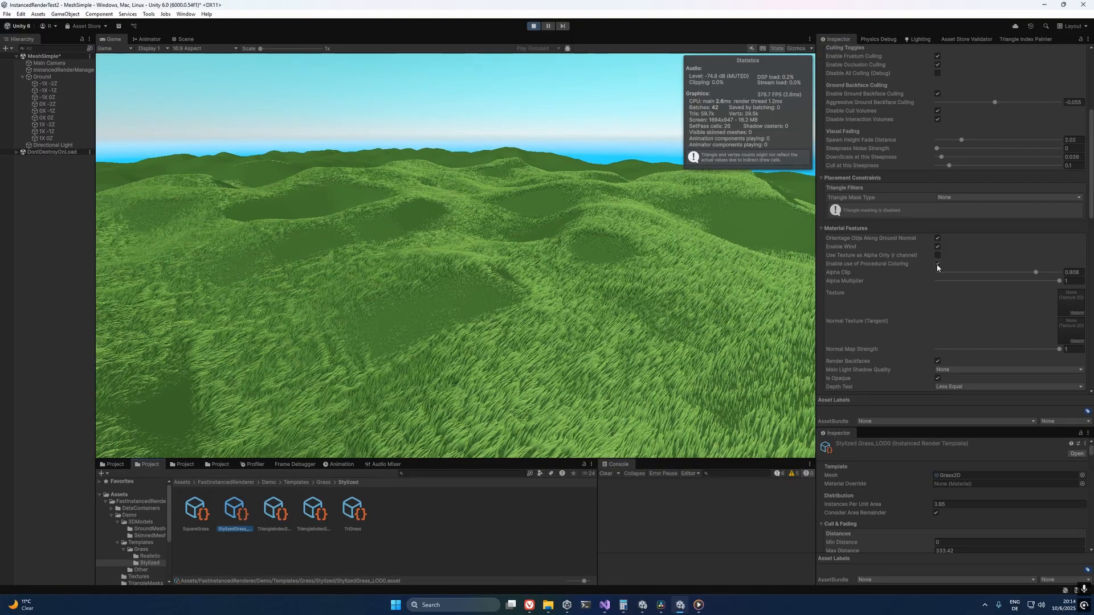
# Step: Toggle Enable use of Procedural Coloring off and on several times for StylizedGrass_LOD0, leaving it enabled
pyautogui.click(937, 265)
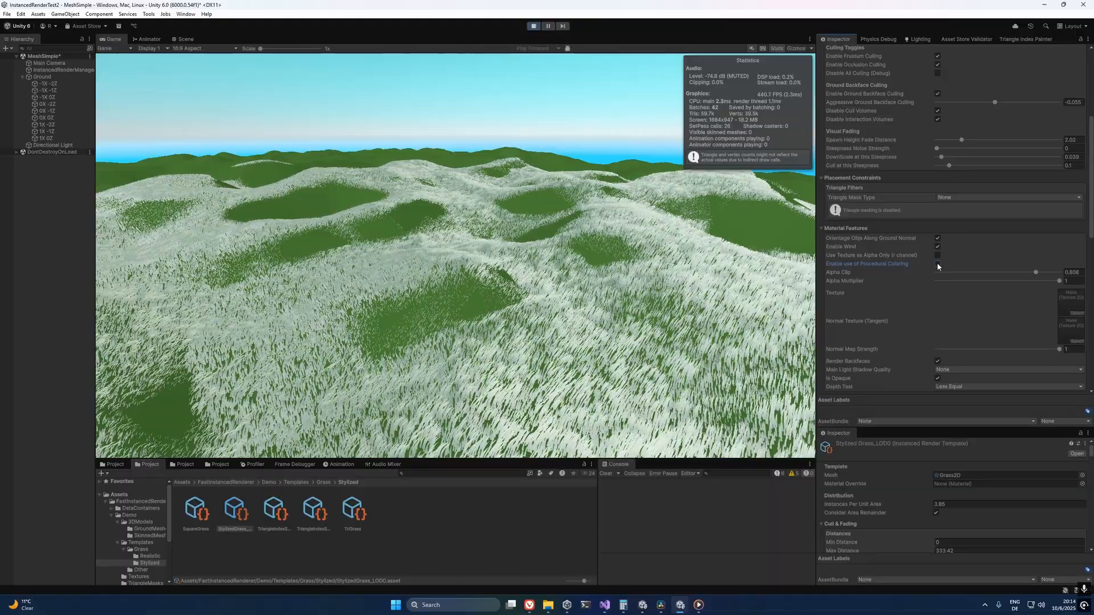
pyautogui.click(937, 264)
pyautogui.click(938, 265)
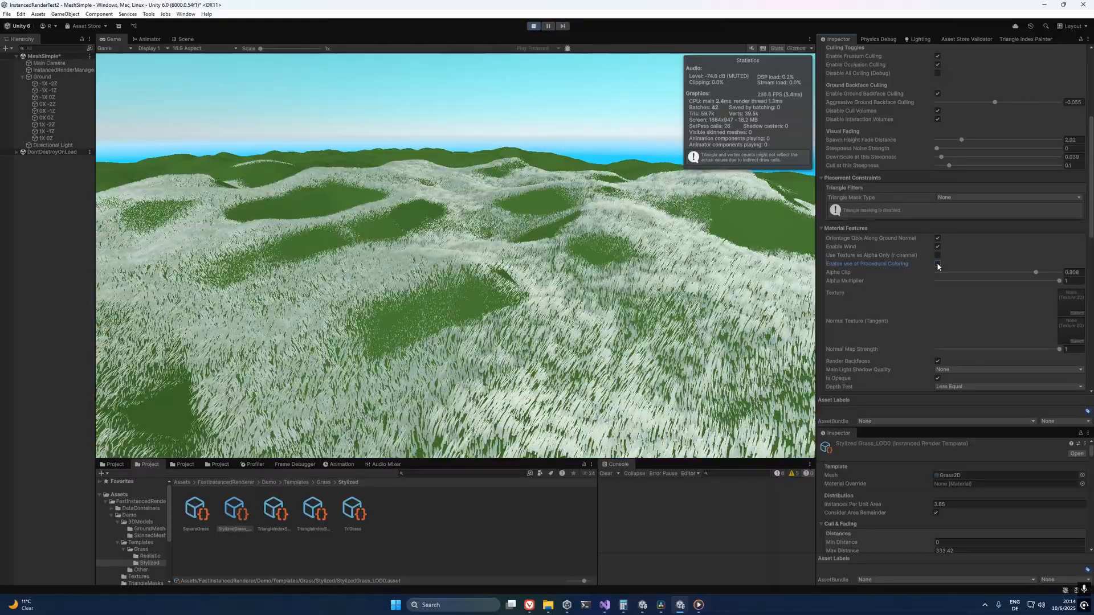
pyautogui.click(937, 264)
pyautogui.click(938, 265)
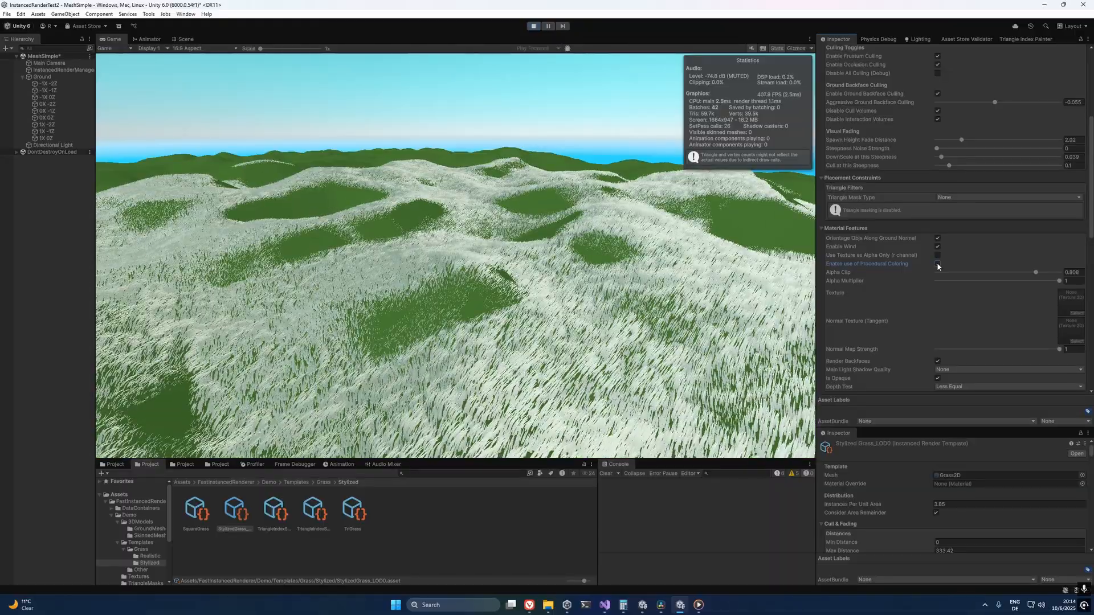
pyautogui.click(937, 264)
# Step: Set the grass template's Alpha Clip to 0.975 and keep its Alpha Multiplier at 1
pyautogui.scroll(-2, 948, 250)
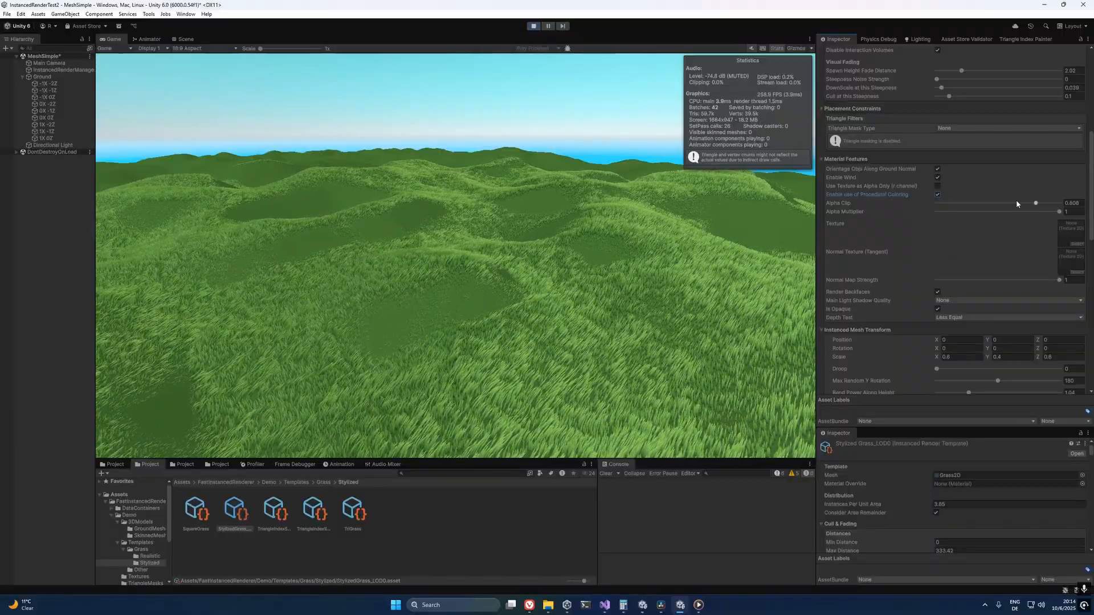
pyautogui.moveTo(1057, 204); pyautogui.dragTo(1056, 204)
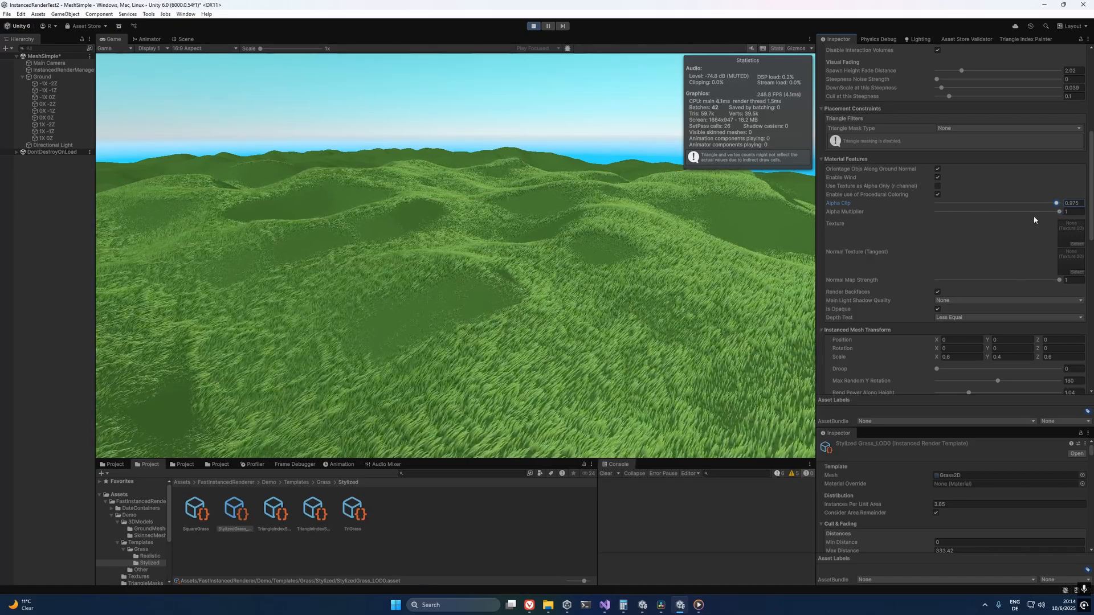
pyautogui.moveTo(1052, 211); pyautogui.dragTo(1061, 211)
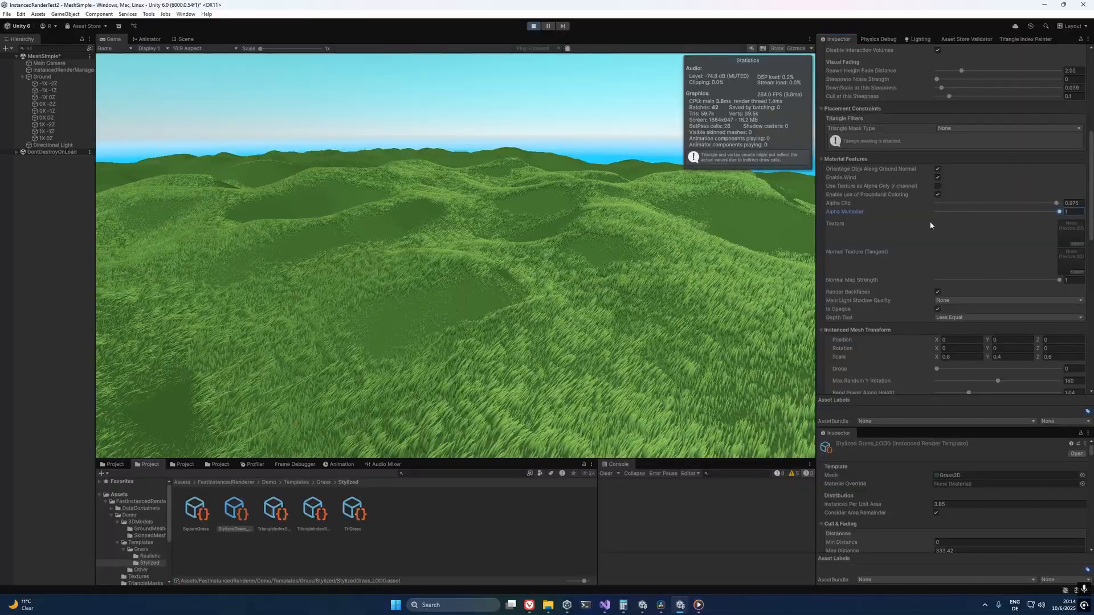
pyautogui.scroll(-1, 877, 225)
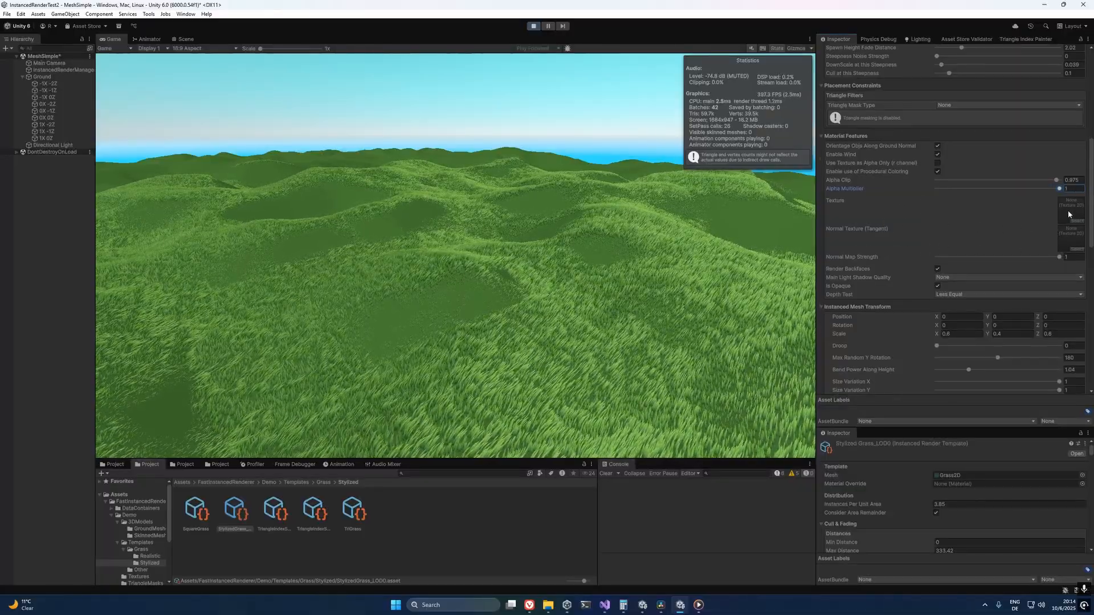
# Step: Fly through the grass in the running game view, and review the template's coloring, texture and normal map settings
pyautogui.click(655, 245)
pyautogui.press('w')
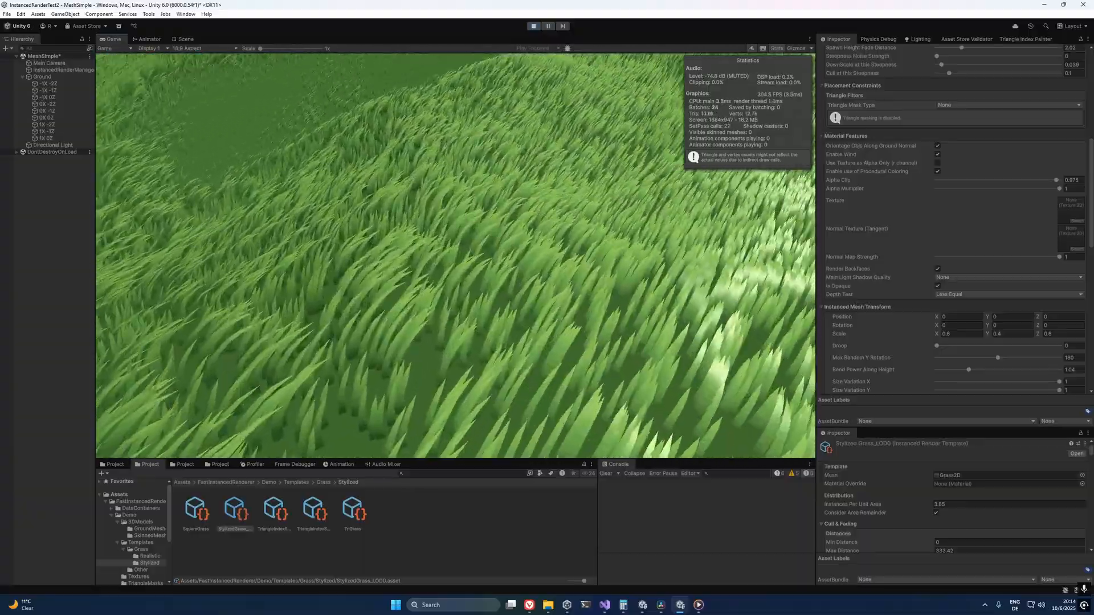
pyautogui.press('s')
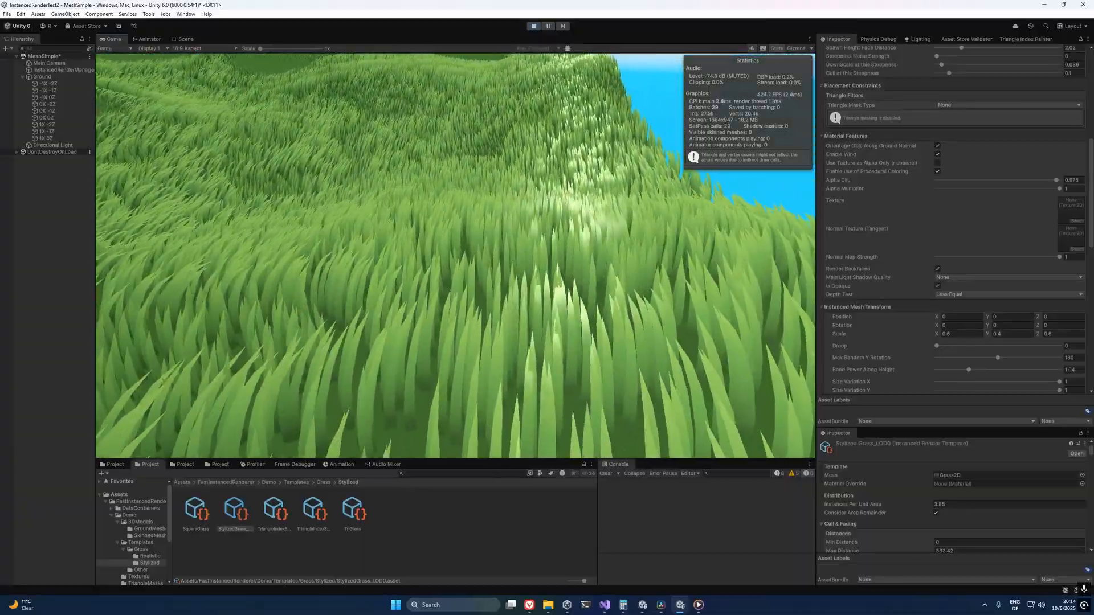
pyautogui.press('w')
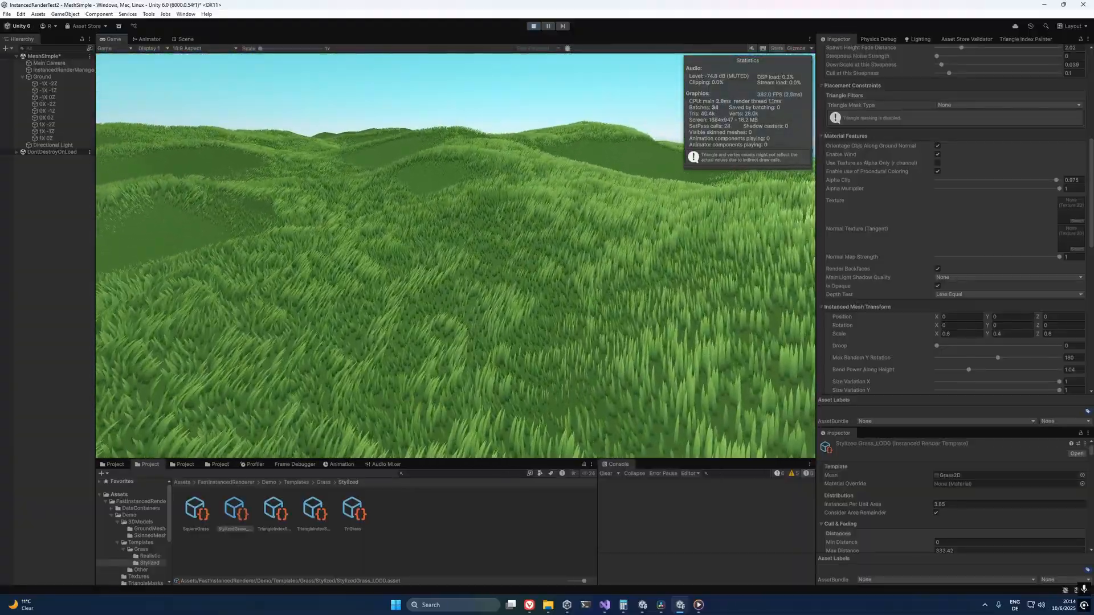
pyautogui.press('a')
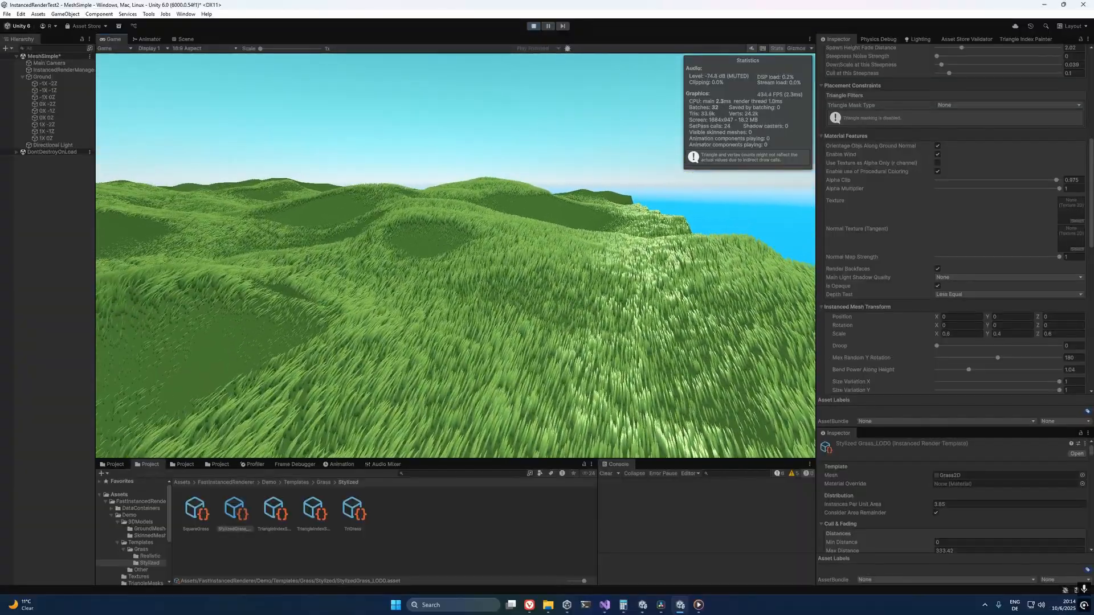
pyautogui.hotkey('alt', 'Tab')
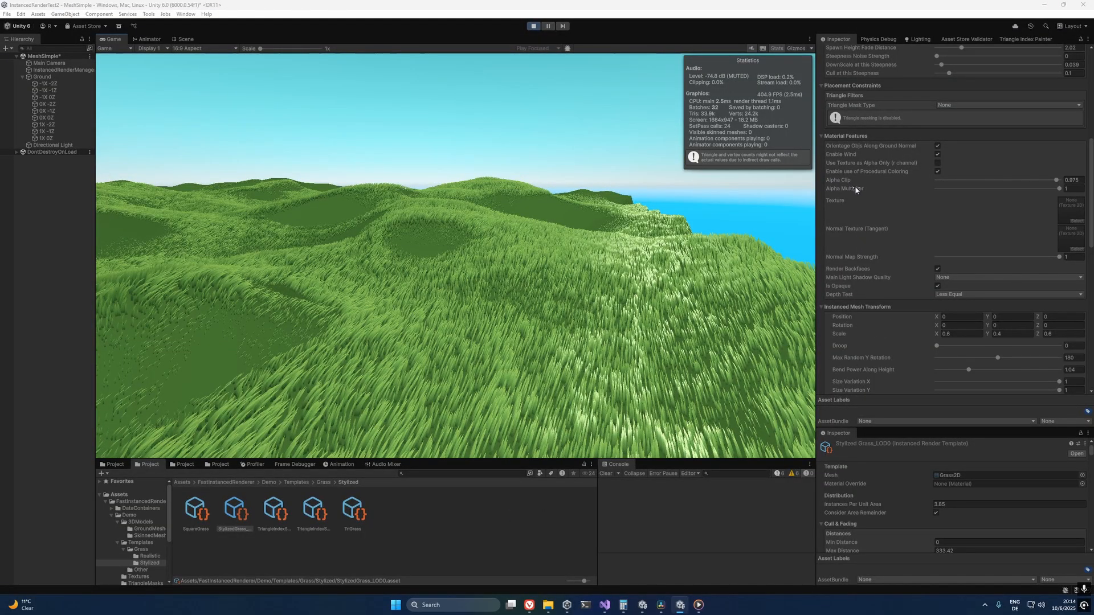
pyautogui.click(860, 171)
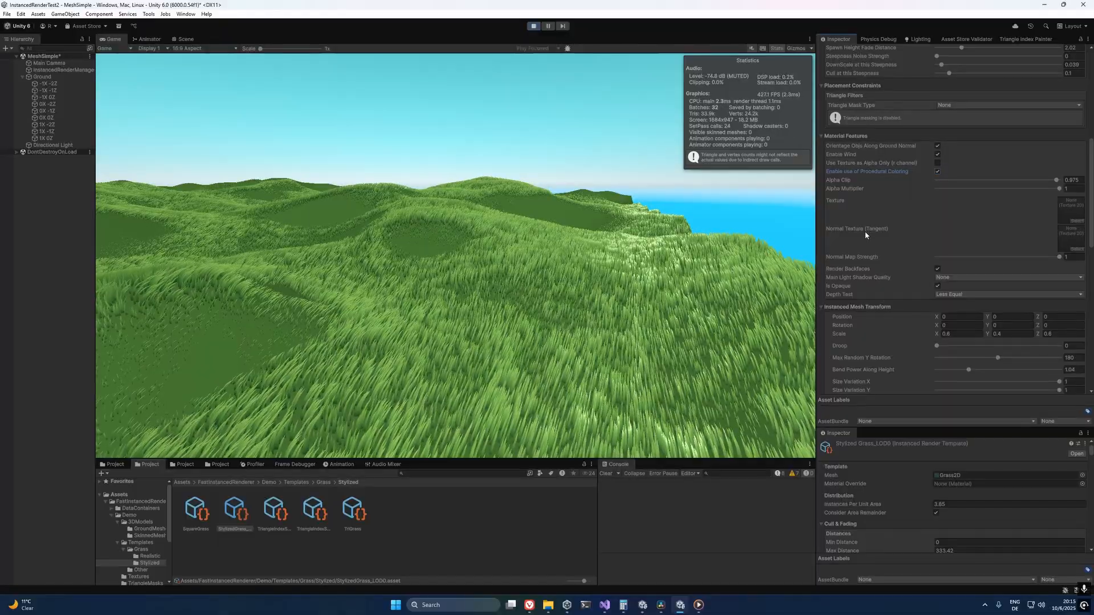
pyautogui.scroll(-1, 857, 234)
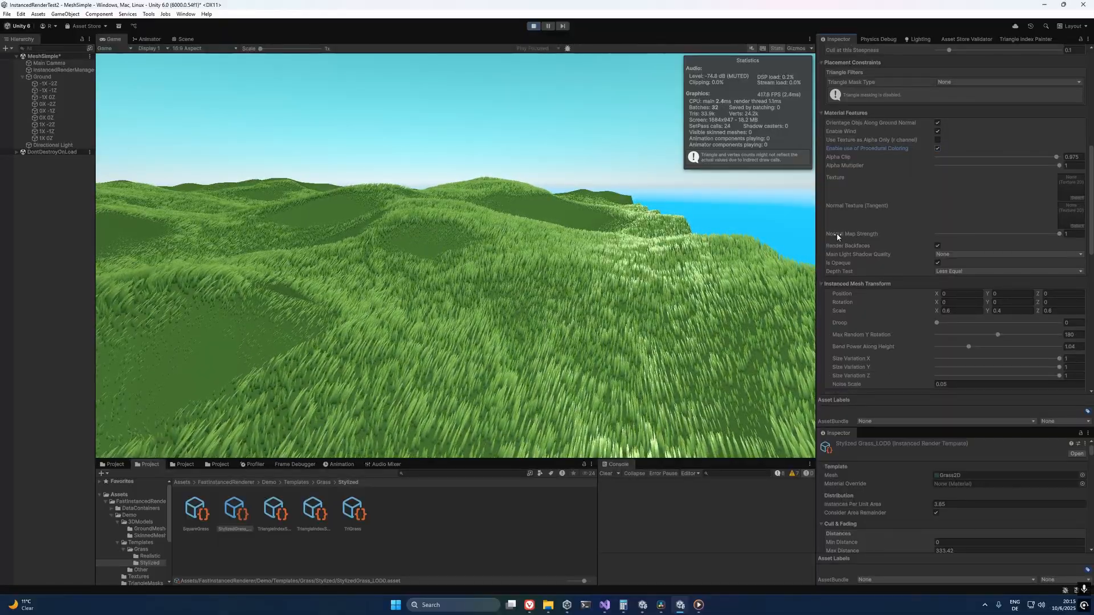
pyautogui.scroll(-1, 857, 239)
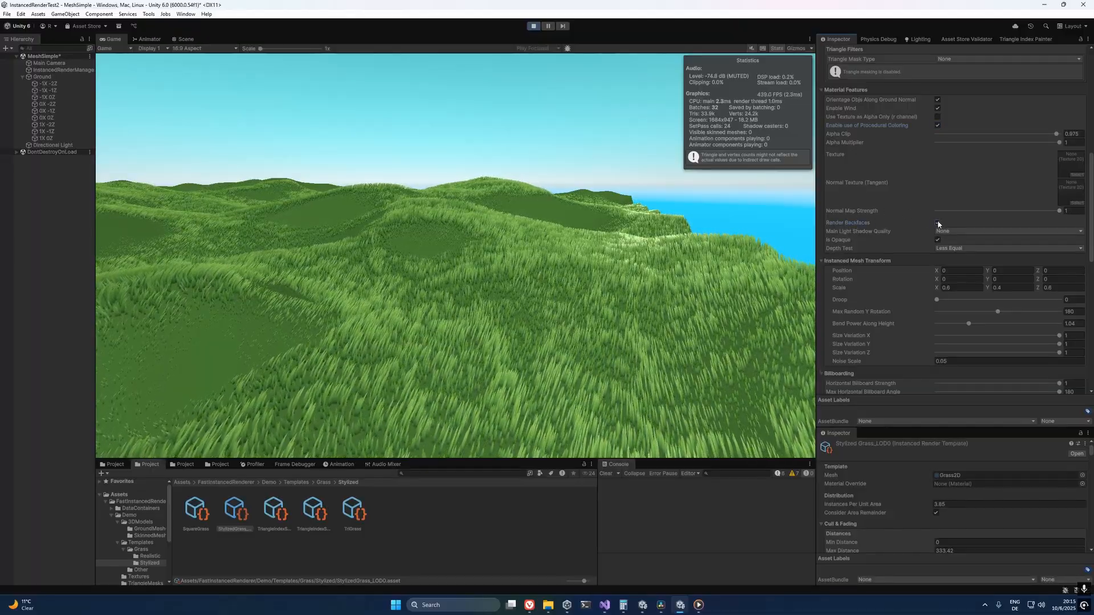
# Step: Turn off Render Backfaces for the grass template and compare the blades up close in the running game
pyautogui.click(742, 260)
pyautogui.press('w')
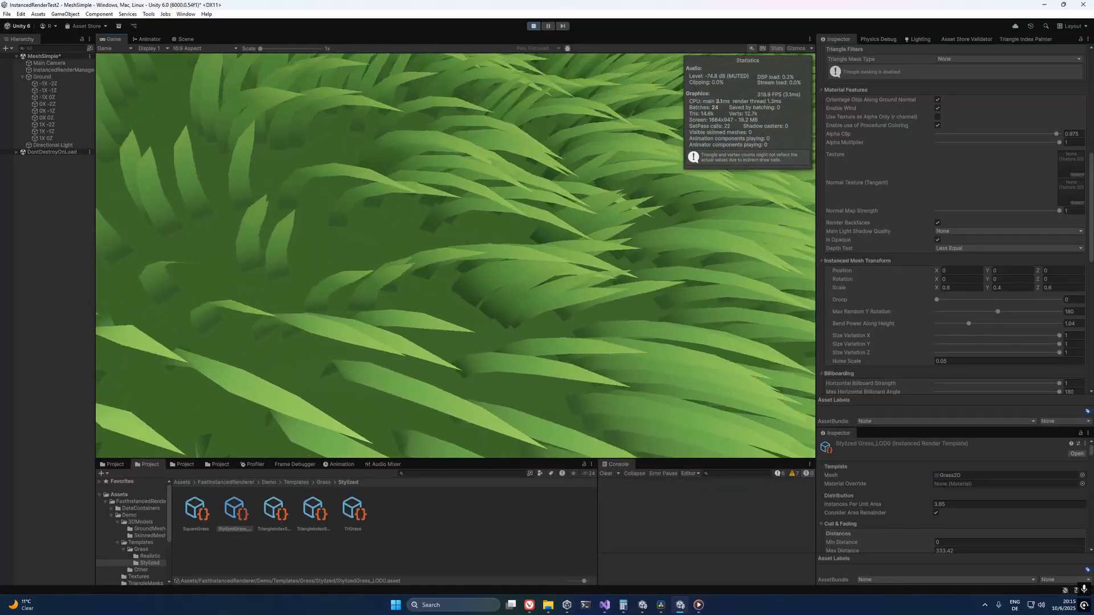
pyautogui.hotkey('alt', 'Tab')
pyautogui.press('Escape')
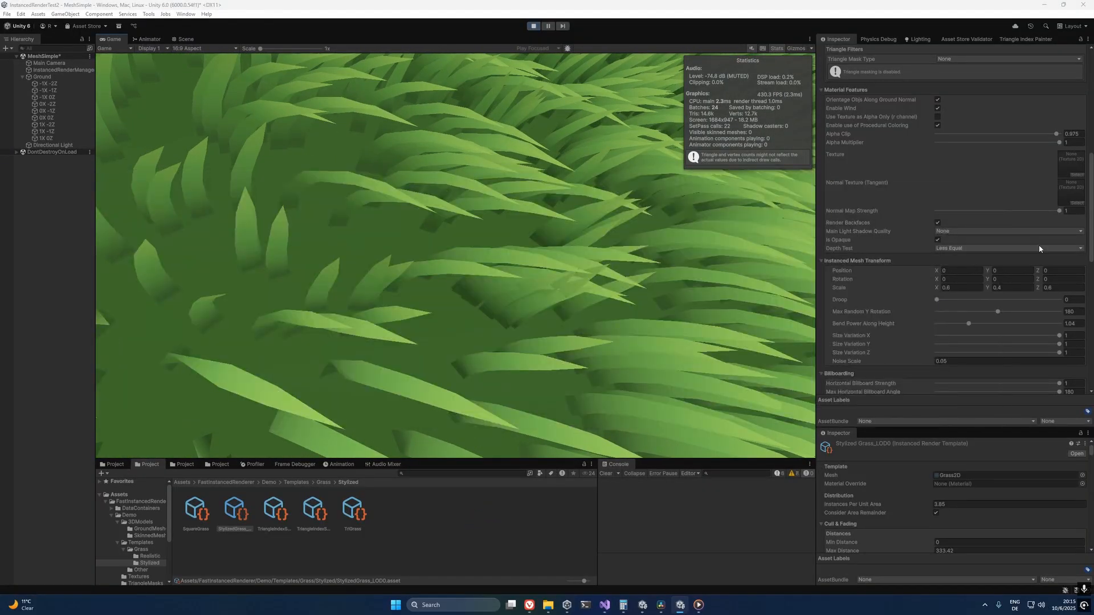
pyautogui.click(940, 223)
pyautogui.click(758, 242)
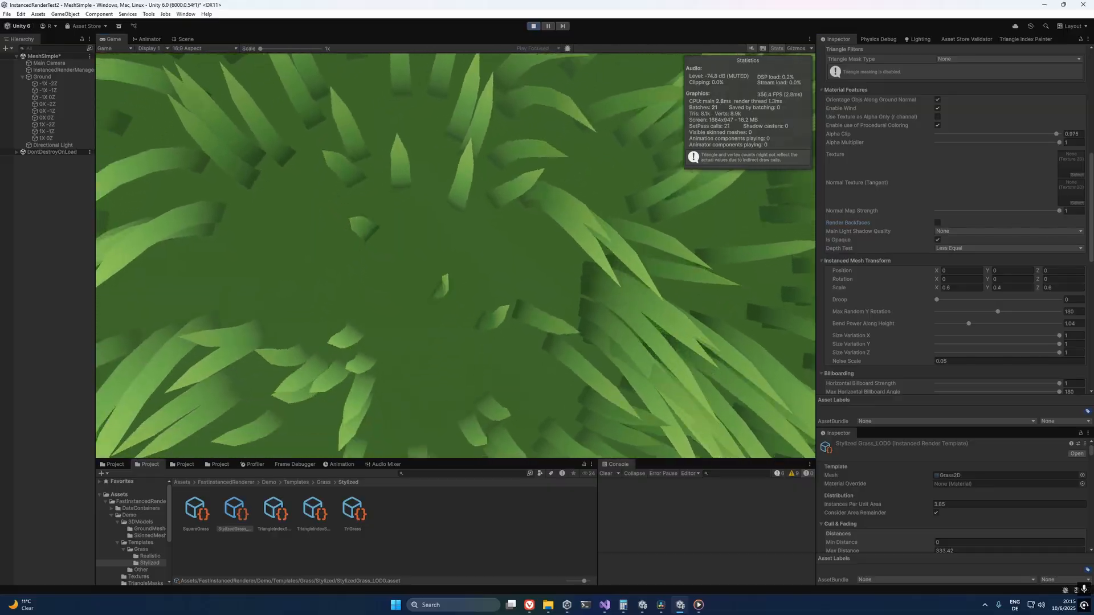
pyautogui.press('s')
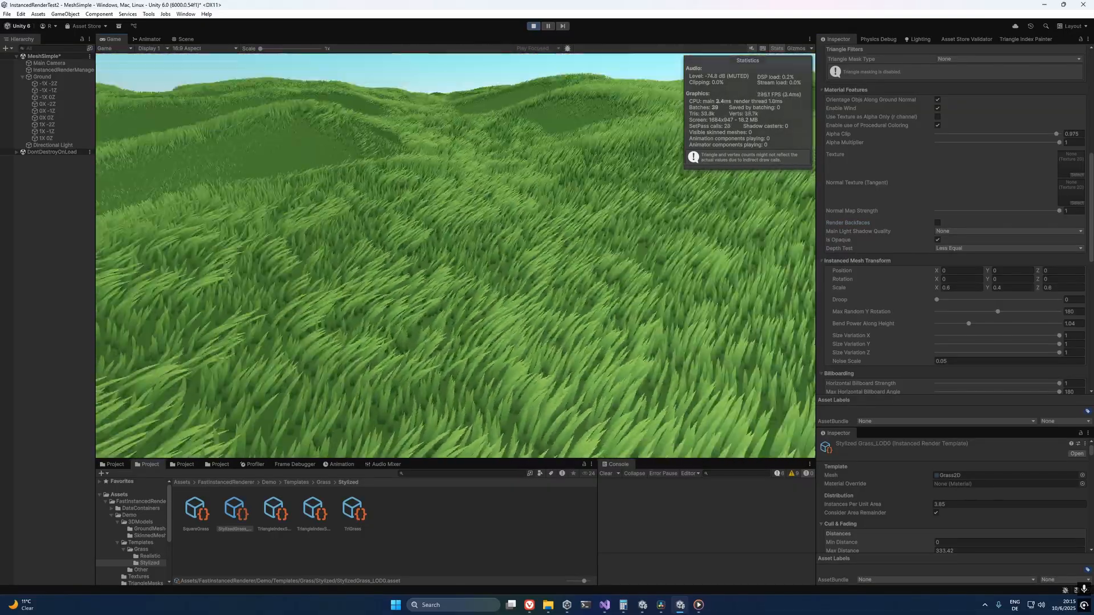
pyautogui.hotkey('alt', 'Tab')
pyautogui.press('Escape')
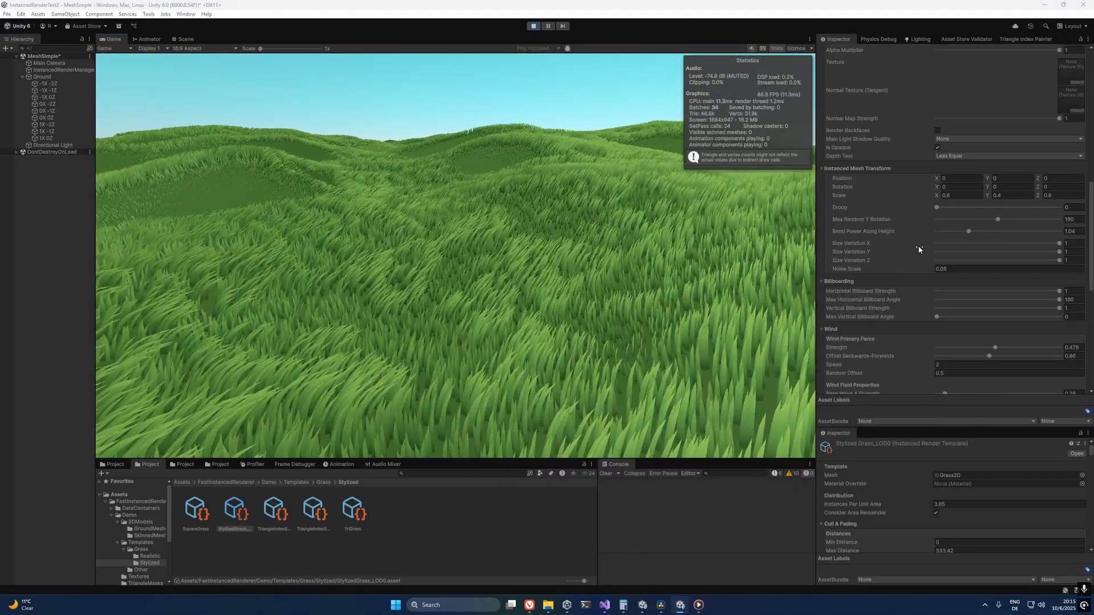
# Step: Set the template's Max Horizontal Billboard Angle to 0 and inspect the grass blades from several viewpoints in the running game
pyautogui.scroll(-3, 918, 245)
pyautogui.scroll(-4, 977, 270)
pyautogui.scroll(-2, 983, 251)
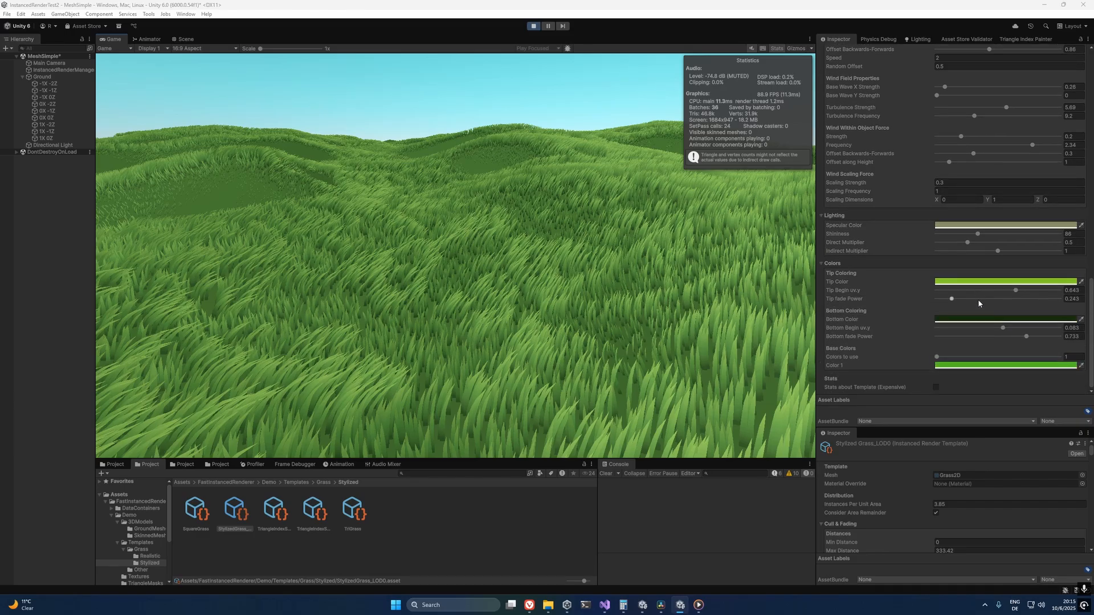
pyautogui.scroll(6, 1003, 234)
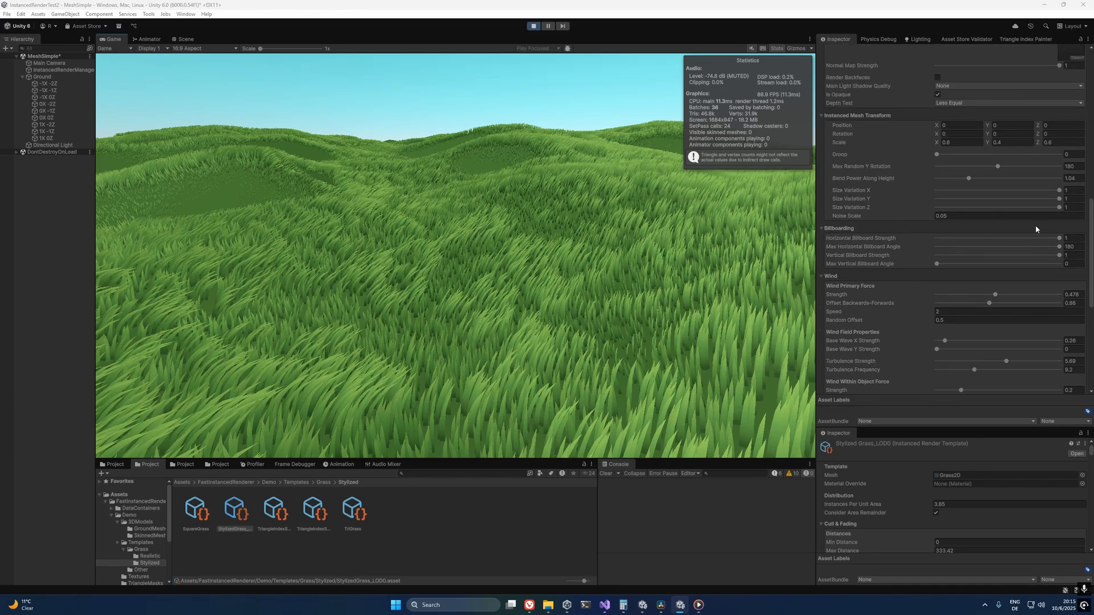
pyautogui.moveTo(1058, 249); pyautogui.dragTo(937, 247)
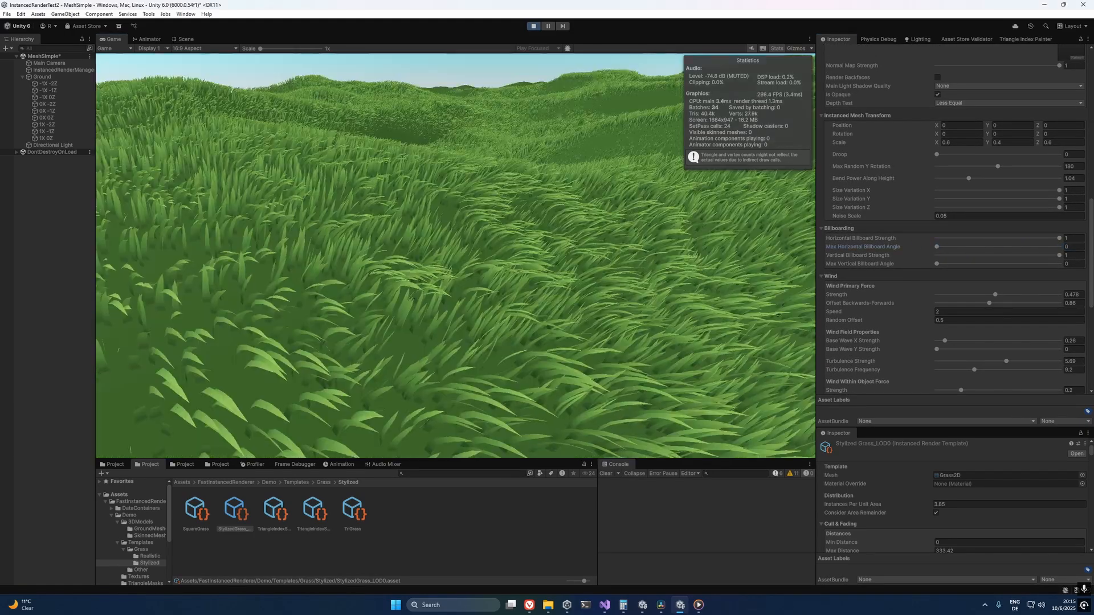
pyautogui.press('w')
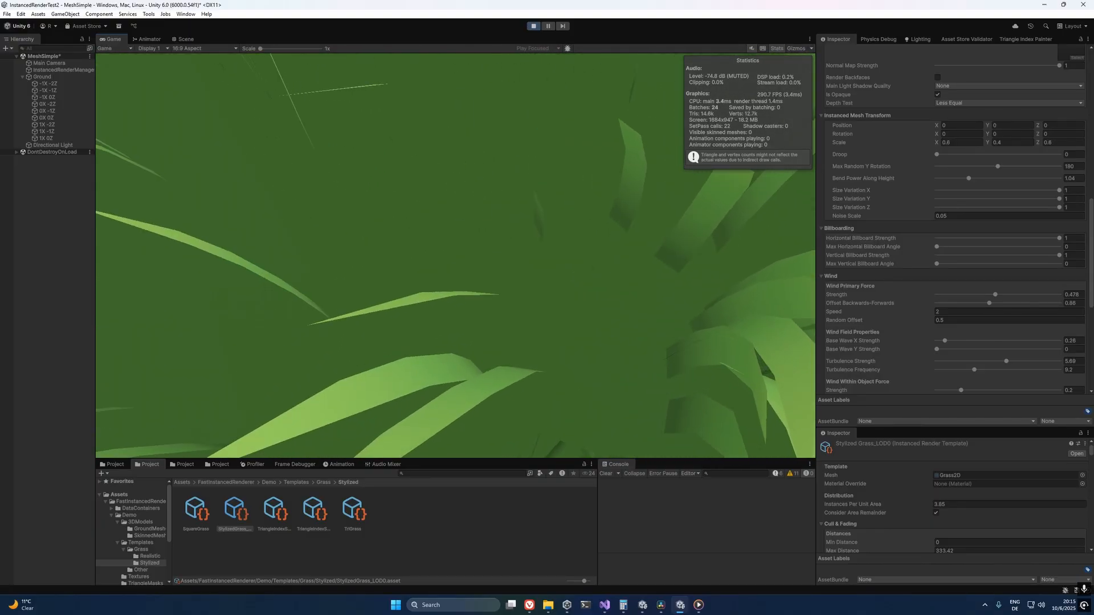
pyautogui.press('s')
pyautogui.press('s')
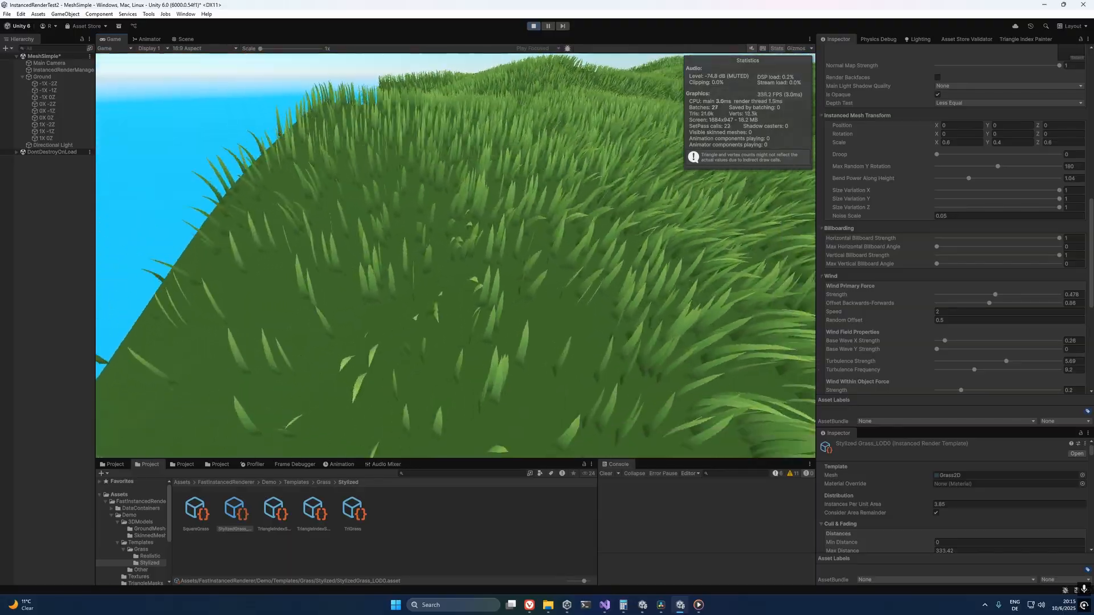
pyautogui.press('w')
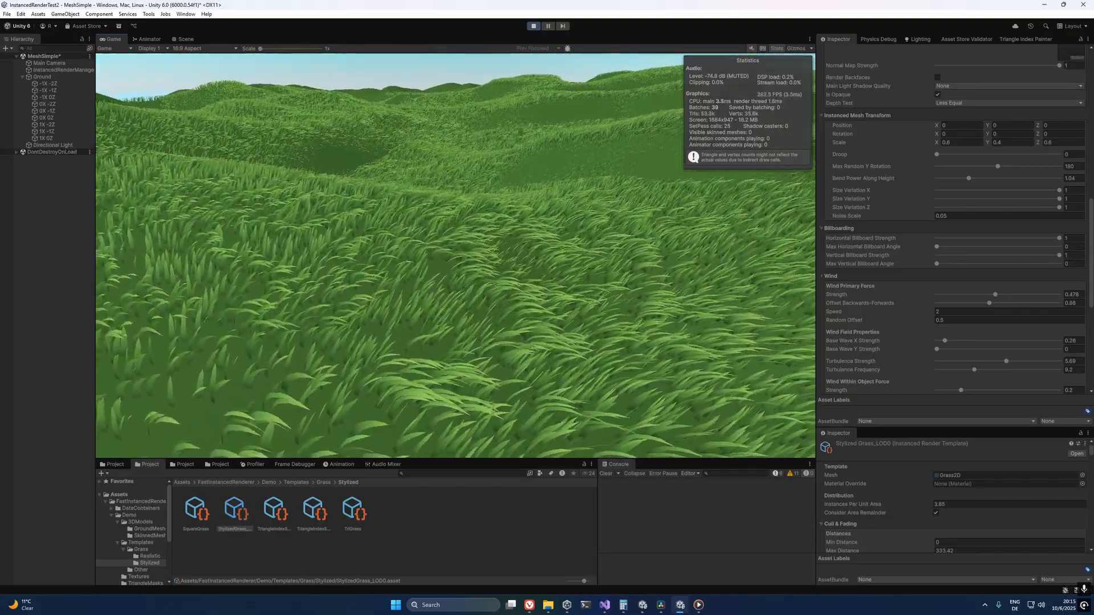
pyautogui.press('w')
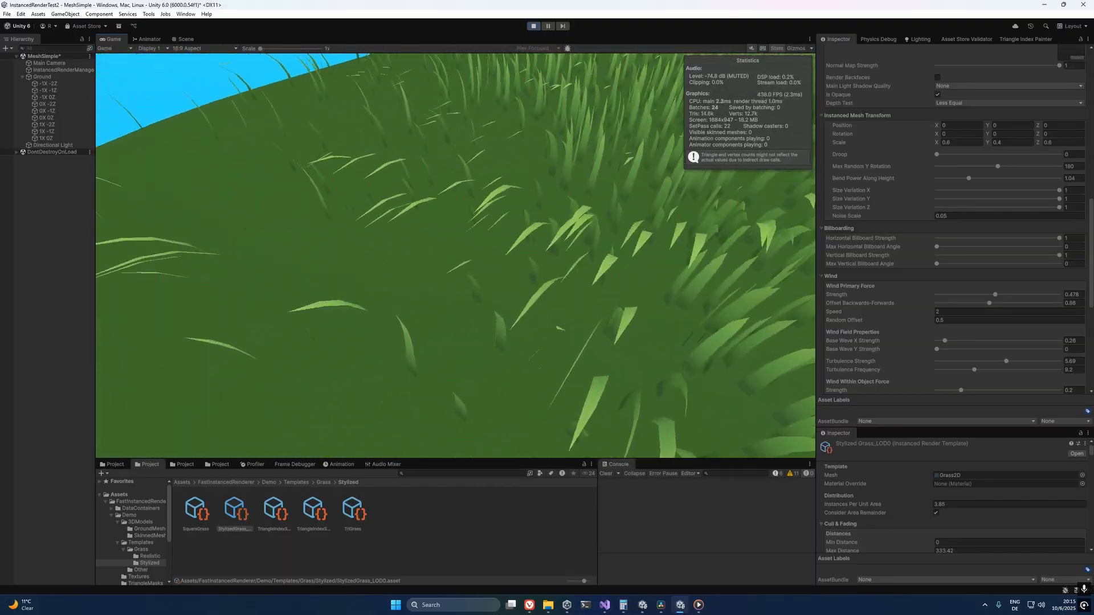
pyautogui.press('s')
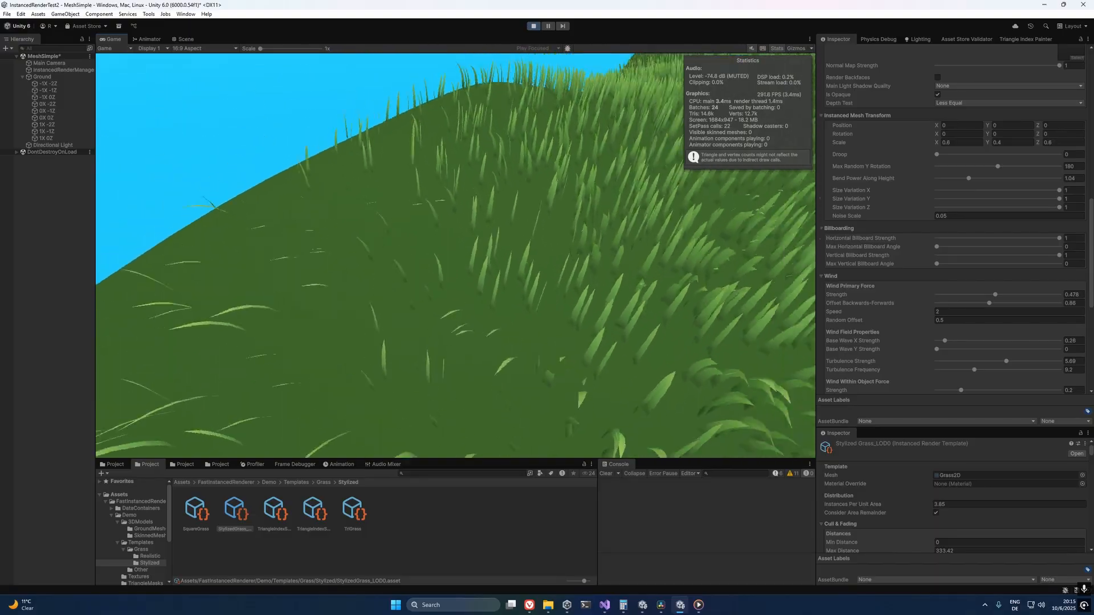
# Step: Leave the running game's fly view and turn Render Backfaces back on for the grass template
pyautogui.hotkey('alt', 'Tab')
pyautogui.press('Escape')
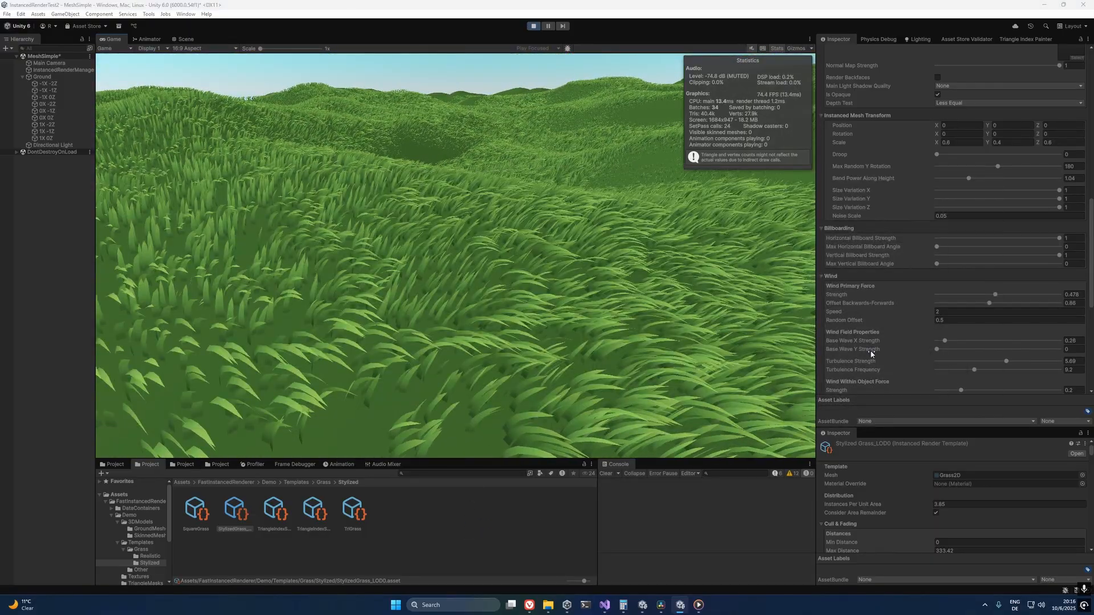
pyautogui.scroll(5, 932, 199)
pyautogui.click(938, 193)
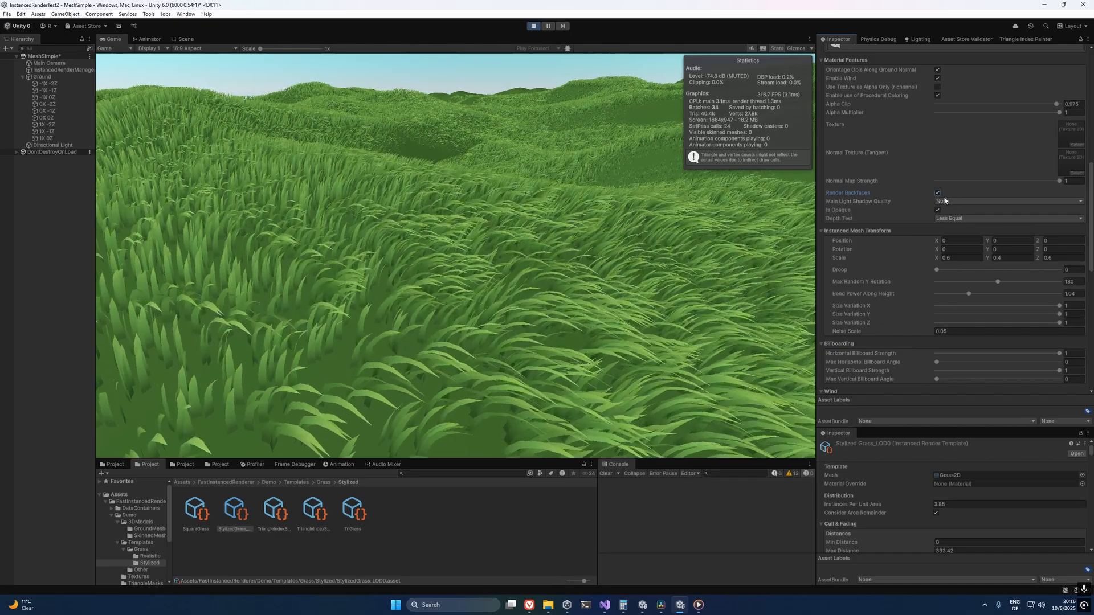
# Step: Set the grass template's Main Light Shadow Quality to Hard_1x Cost
pyautogui.click(945, 201)
pyautogui.click(879, 205)
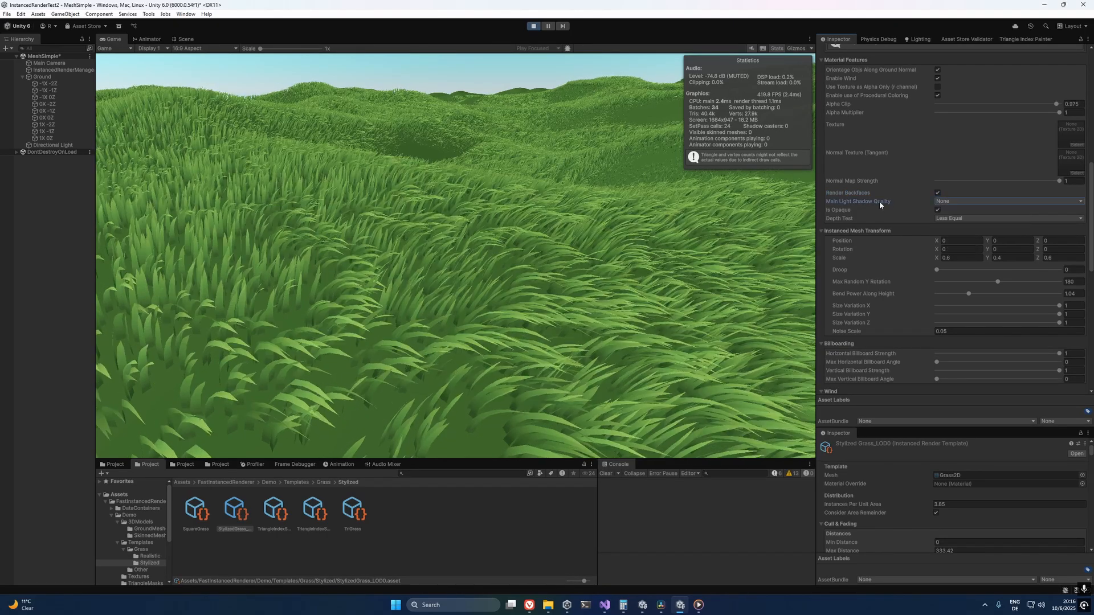
pyautogui.click(963, 201)
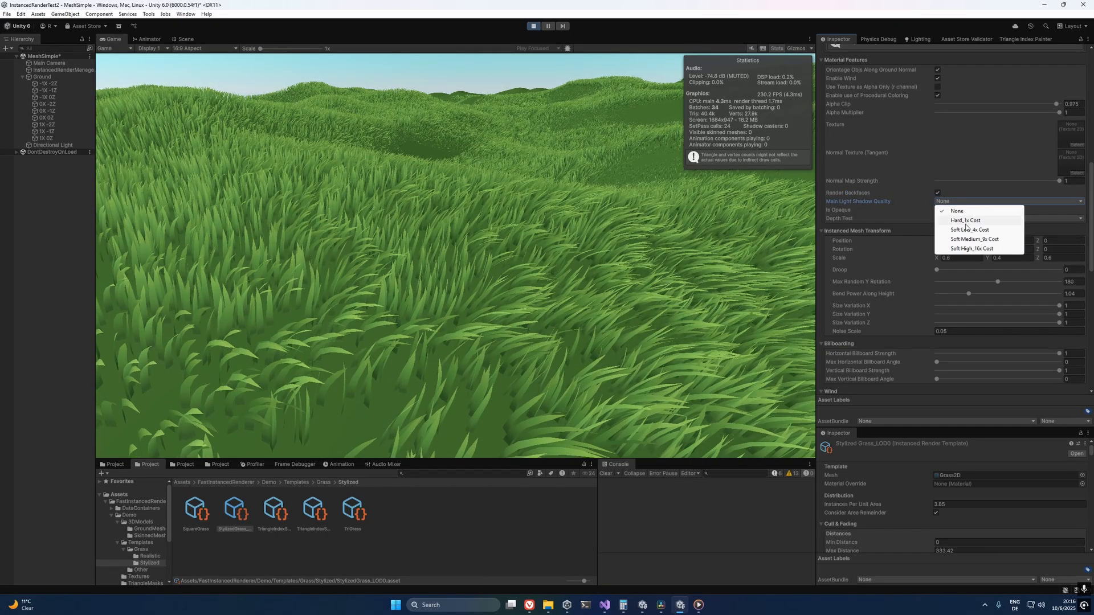
pyautogui.click(873, 203)
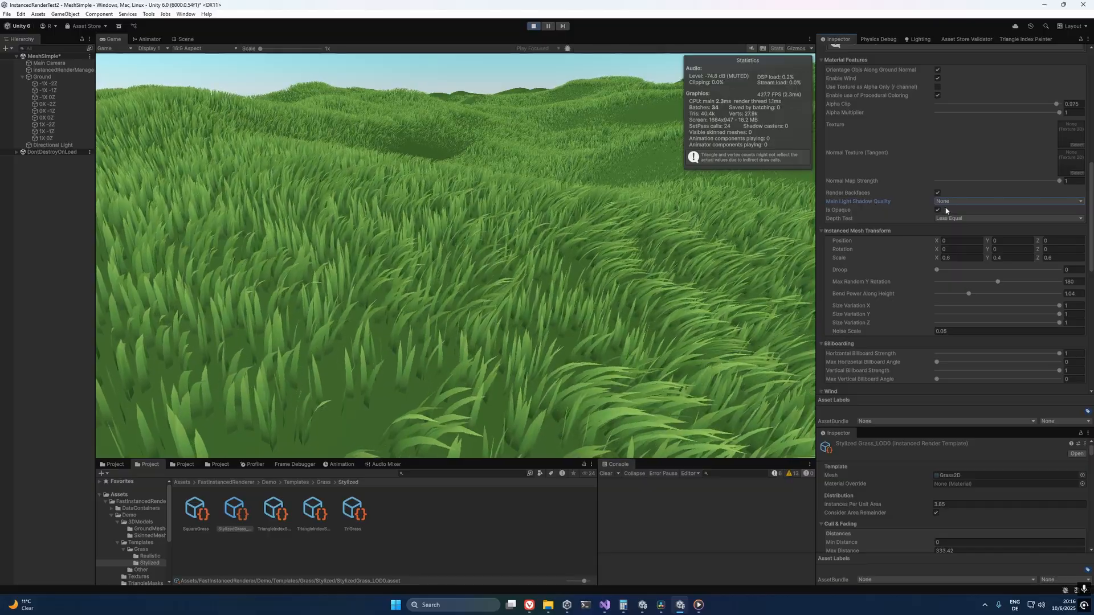
pyautogui.click(951, 202)
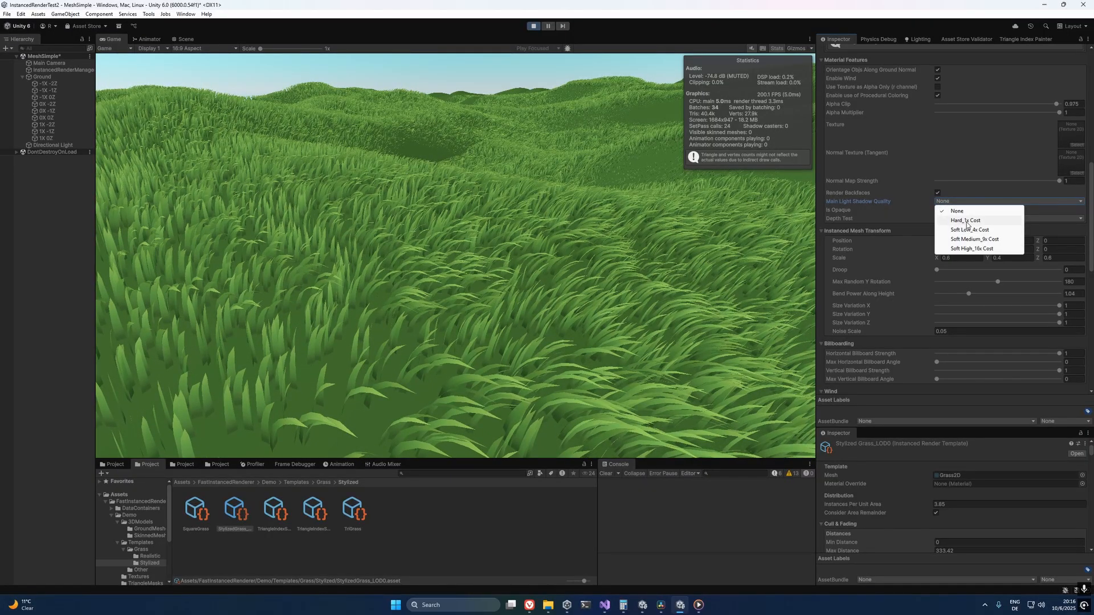
pyautogui.click(965, 220)
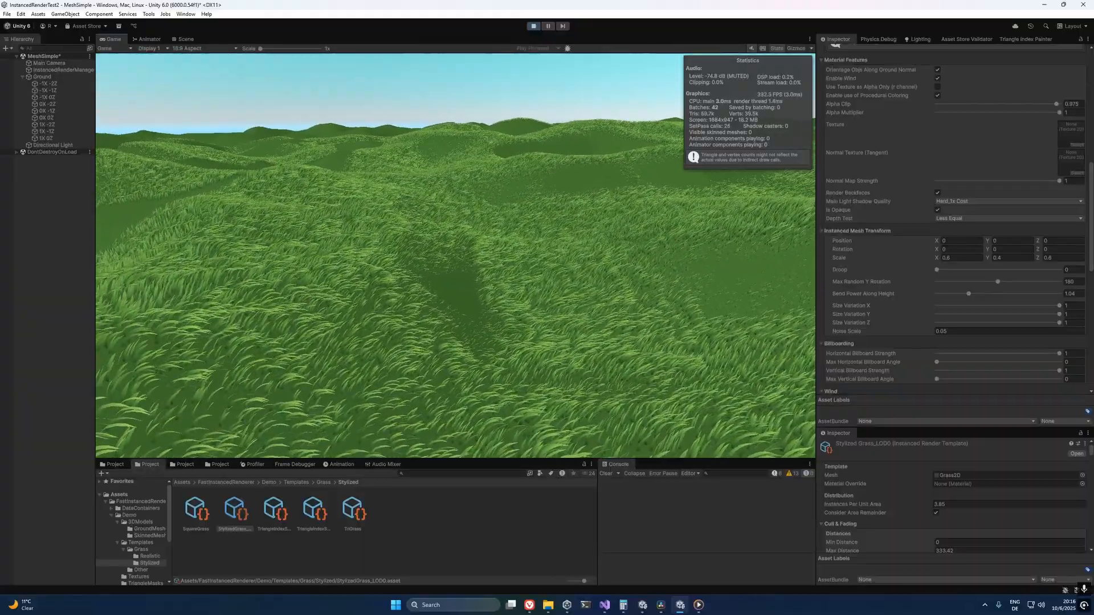
# Step: Inspect the shadowed grass in the running game, and set the template's Max Horizontal Billboard Angle to 180
pyautogui.hotkey('alt', 'Tab')
pyautogui.scroll(-5, 926, 290)
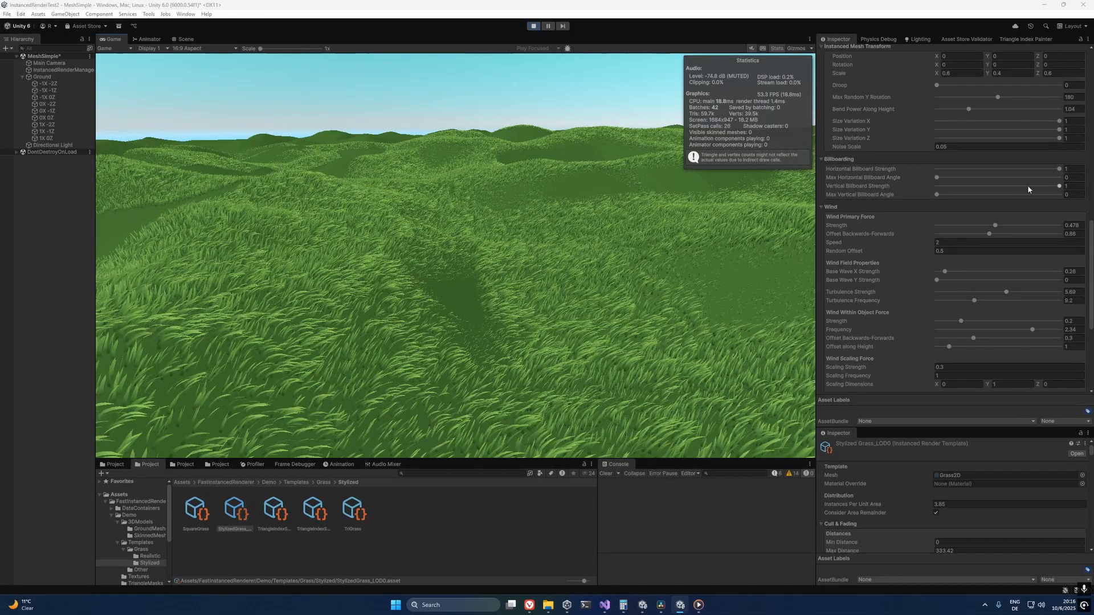
pyautogui.scroll(8, 959, 201)
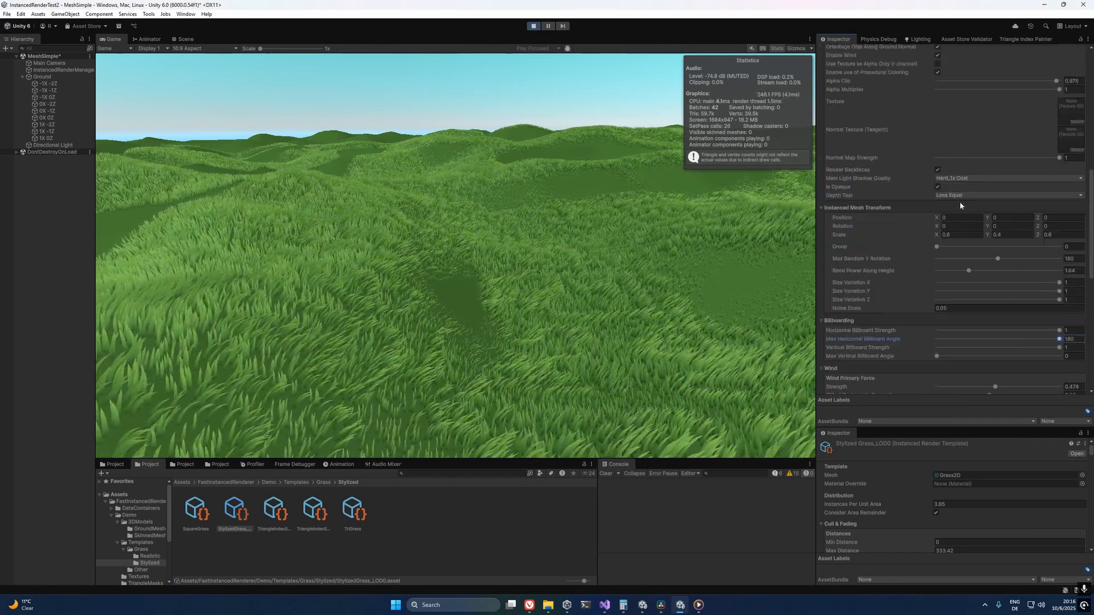
# Step: Compare Main Light Shadow Quality None with Hard_1x Cost on the grass, finishing on None
pyautogui.click(960, 293)
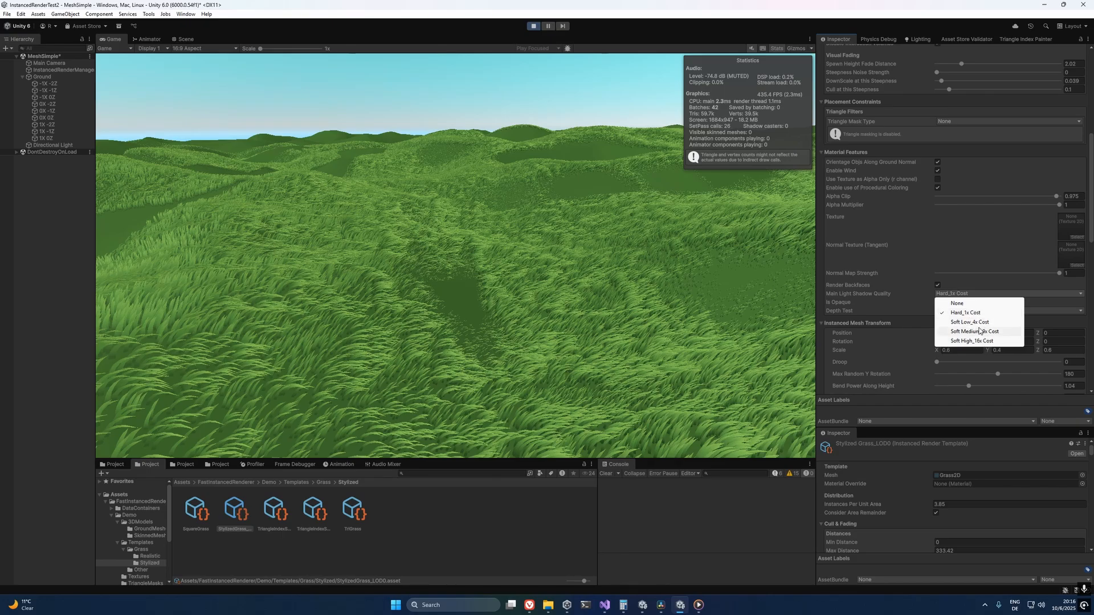
pyautogui.click(955, 304)
pyautogui.click(948, 294)
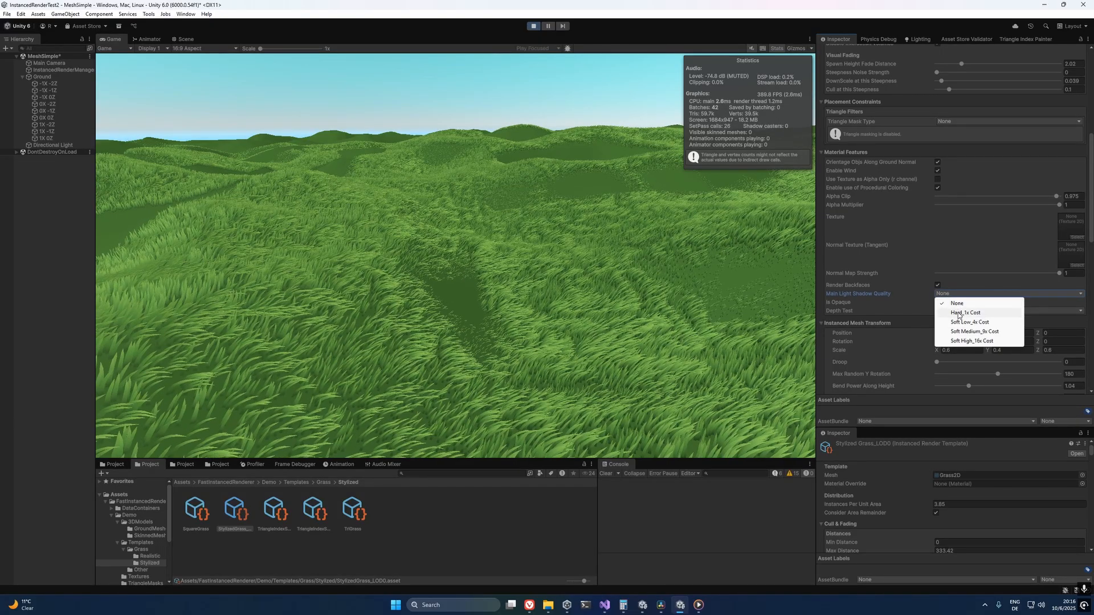
pyautogui.click(959, 313)
pyautogui.click(948, 293)
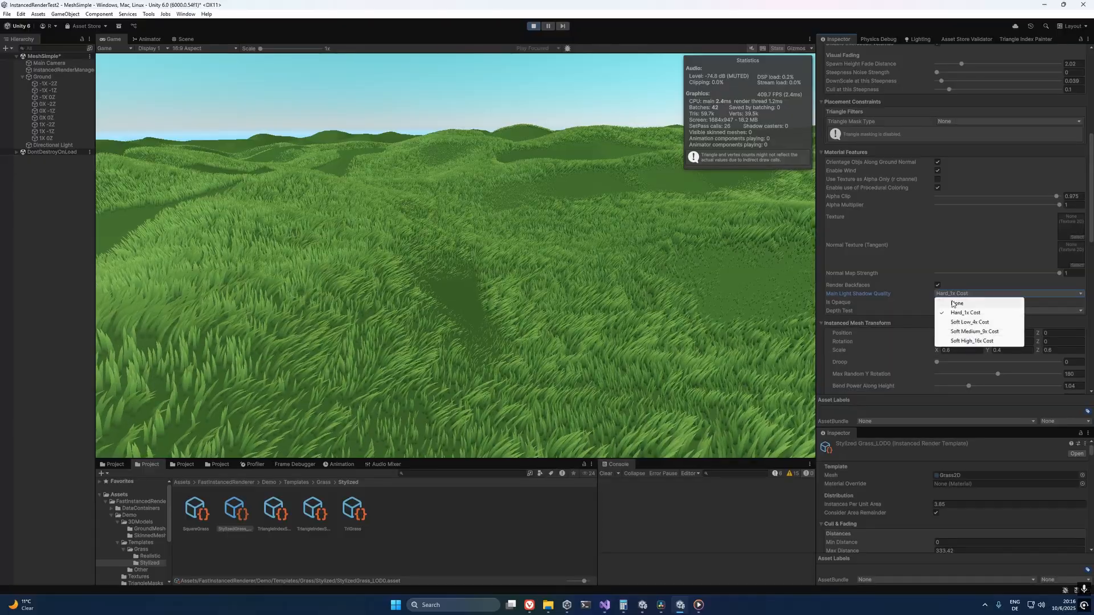
pyautogui.click(955, 303)
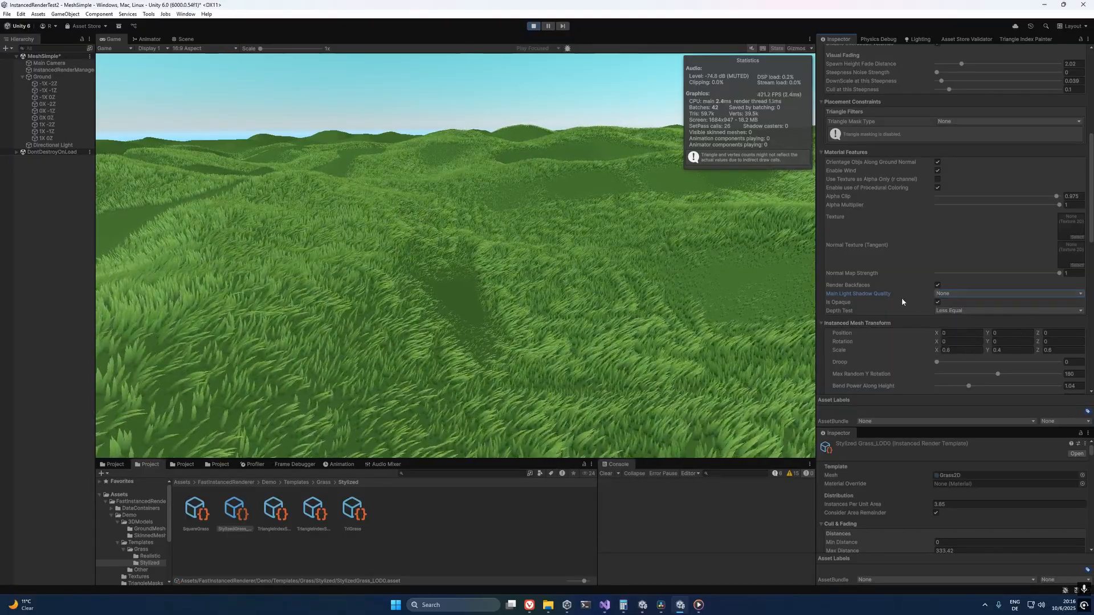
# Step: Turn off Is Opaque for the grass template, inspect the grass in the running game, and turn it back on
pyautogui.scroll(-1, 937, 297)
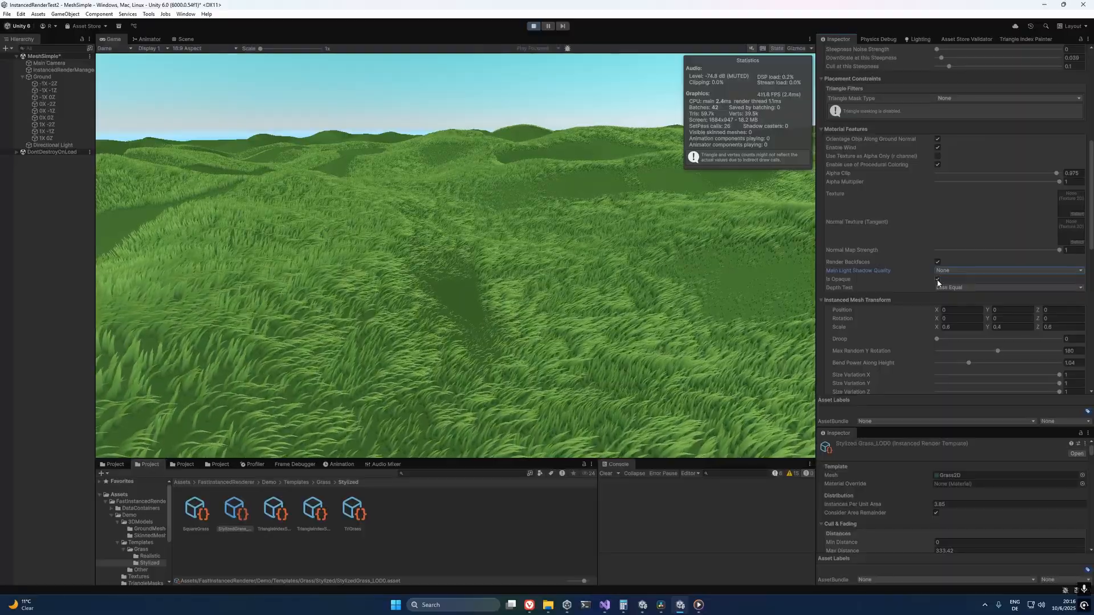
pyautogui.click(833, 281)
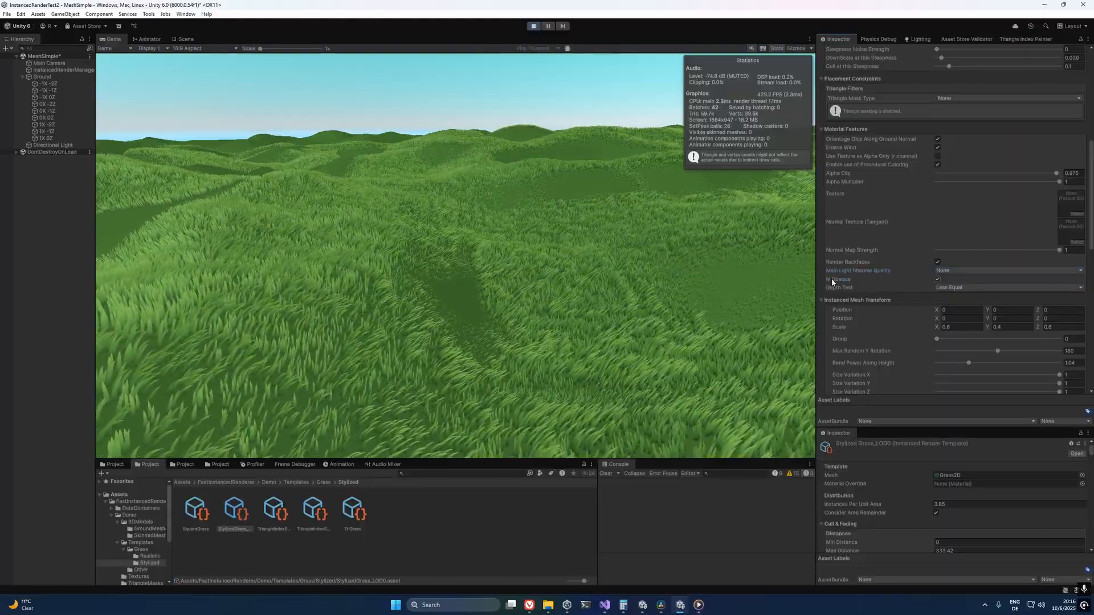
pyautogui.click(781, 280)
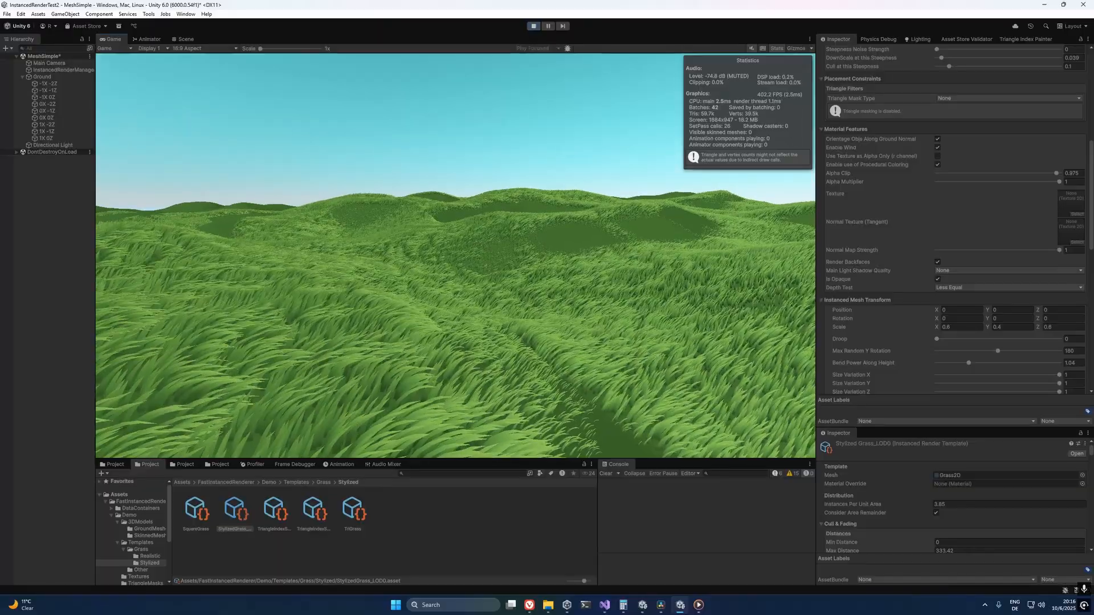
pyautogui.hotkey('alt', 'Tab')
pyautogui.click(938, 279)
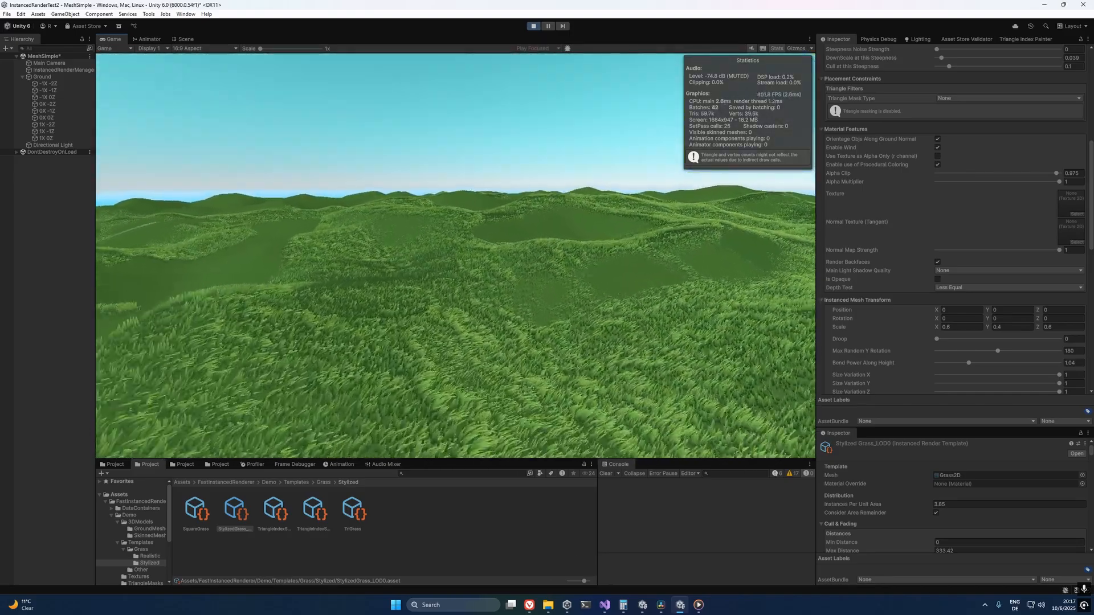
pyautogui.hotkey('alt', 'Tab')
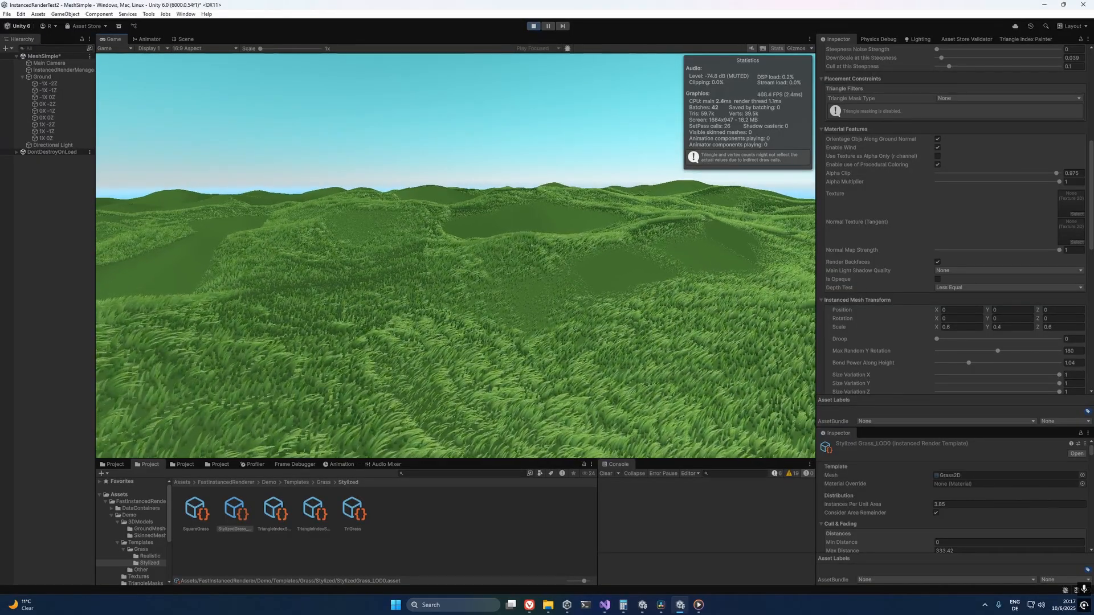
pyautogui.hotkey('alt', 'Tab')
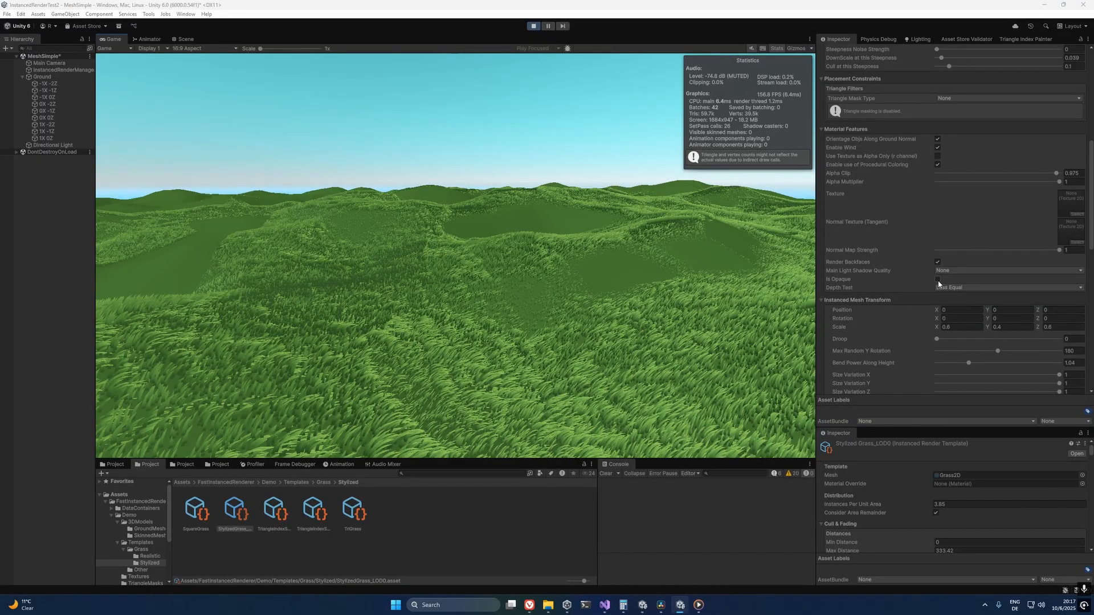
pyautogui.click(938, 280)
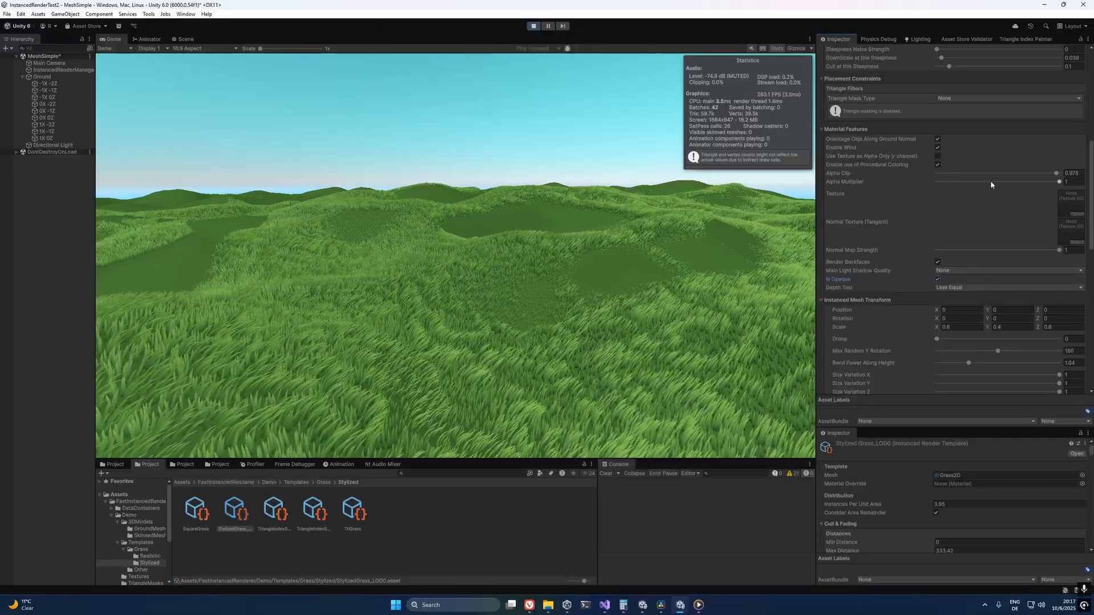
# Step: Review the template's Depth Test setting, keeping Less Equal
pyautogui.scroll(-1, 990, 185)
pyautogui.click(948, 264)
pyautogui.click(874, 271)
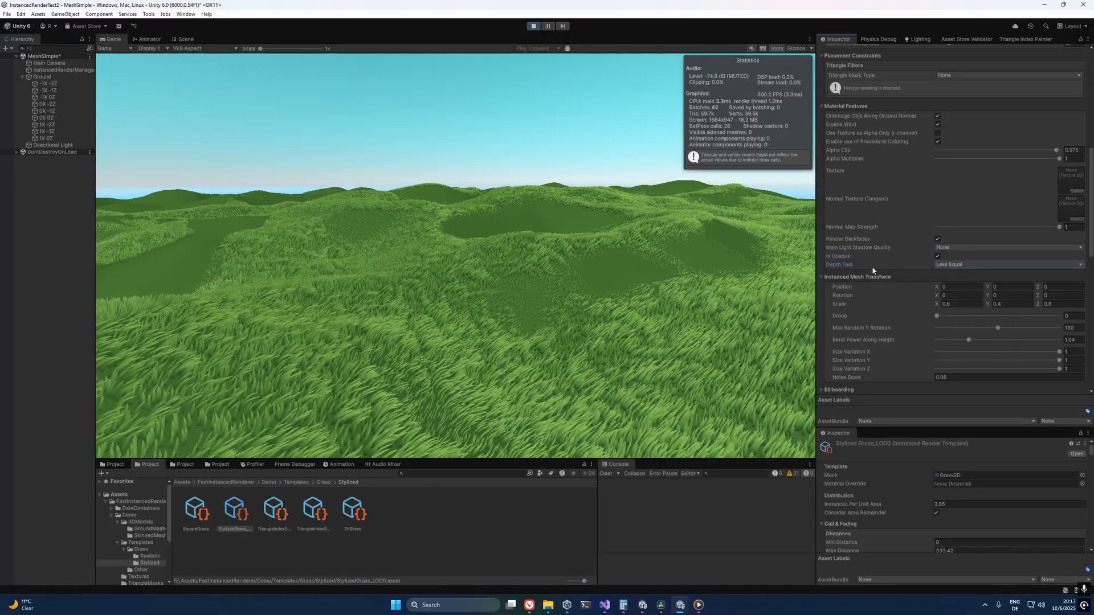
pyautogui.scroll(-1, 871, 266)
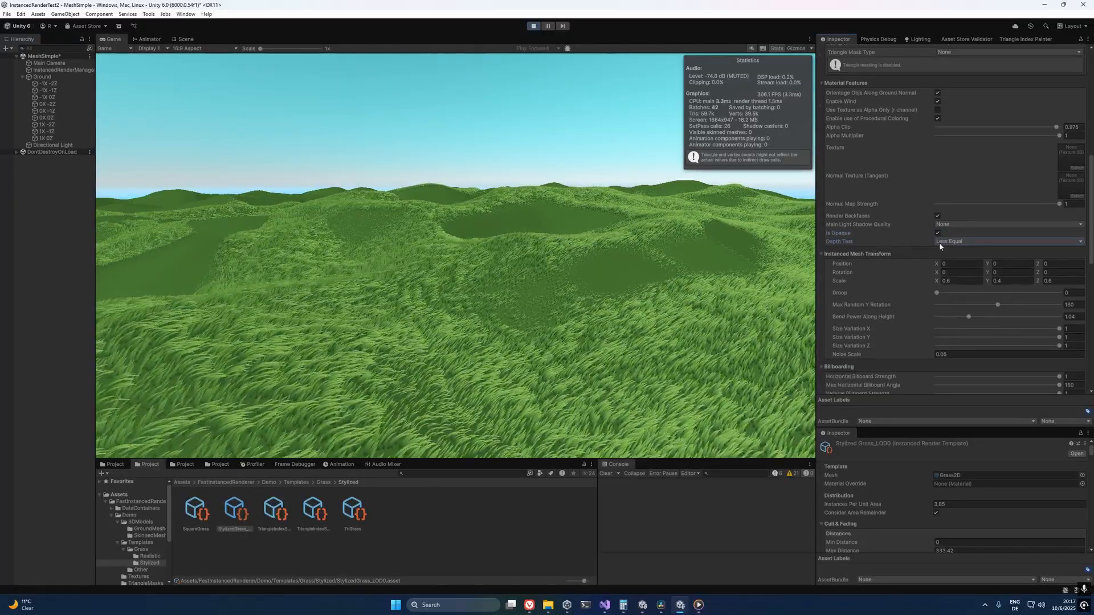
# Step: Raise the instanced mesh's Y position to about 2.6 and turn off orientation along the ground normal
pyautogui.scroll(-1, 960, 244)
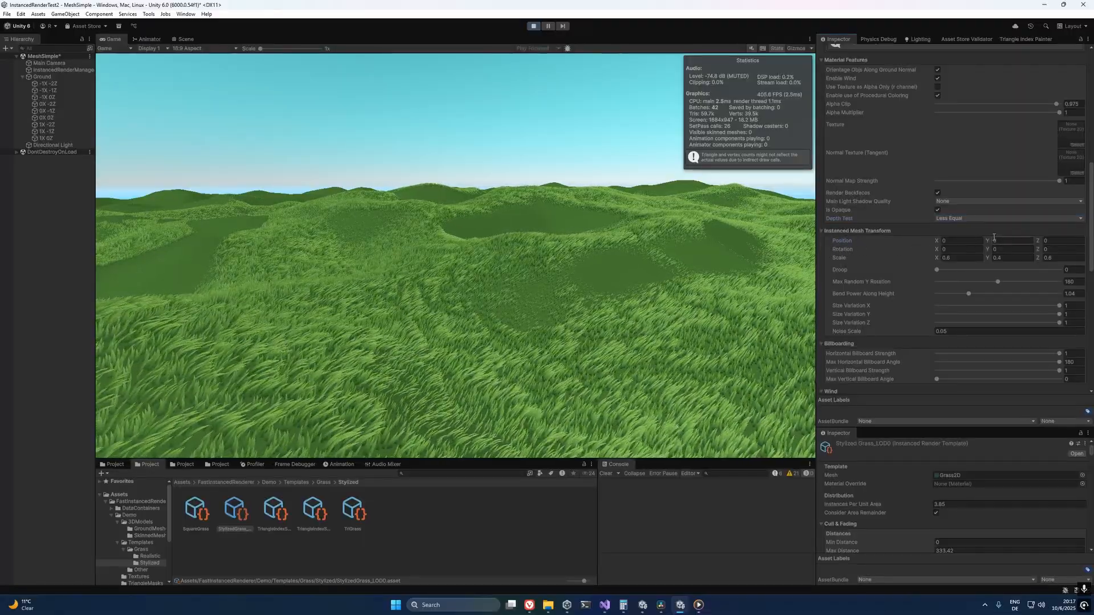
pyautogui.moveTo(989, 242)
pyautogui.mouseDown()
pyautogui.moveTo(999, 238)
pyautogui.moveTo(994, 250)
pyautogui.mouseUp()
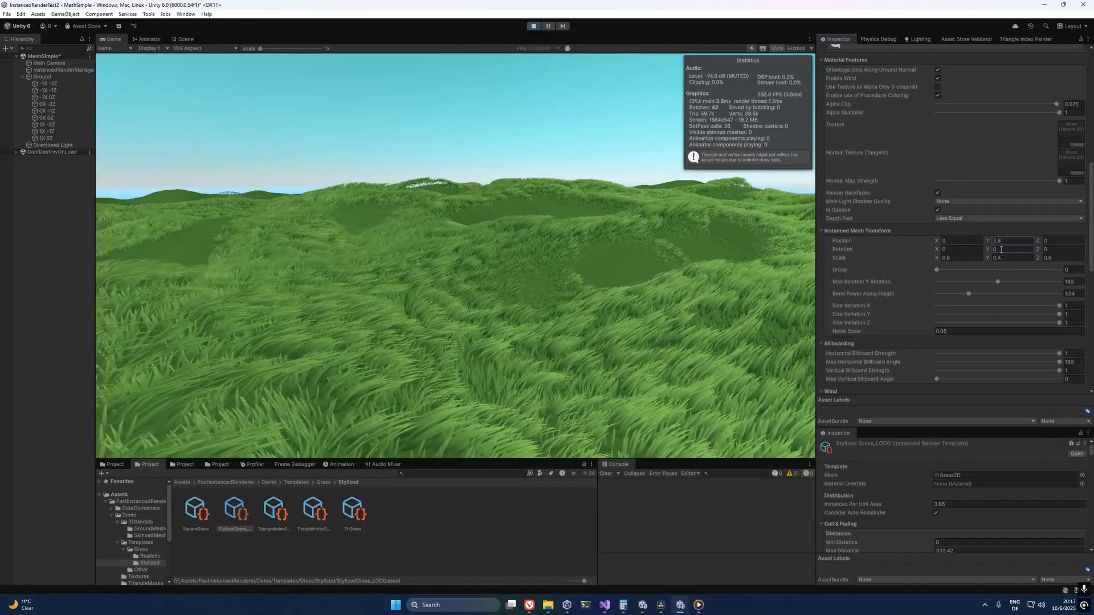
pyautogui.scroll(3, 945, 168)
pyautogui.click(937, 139)
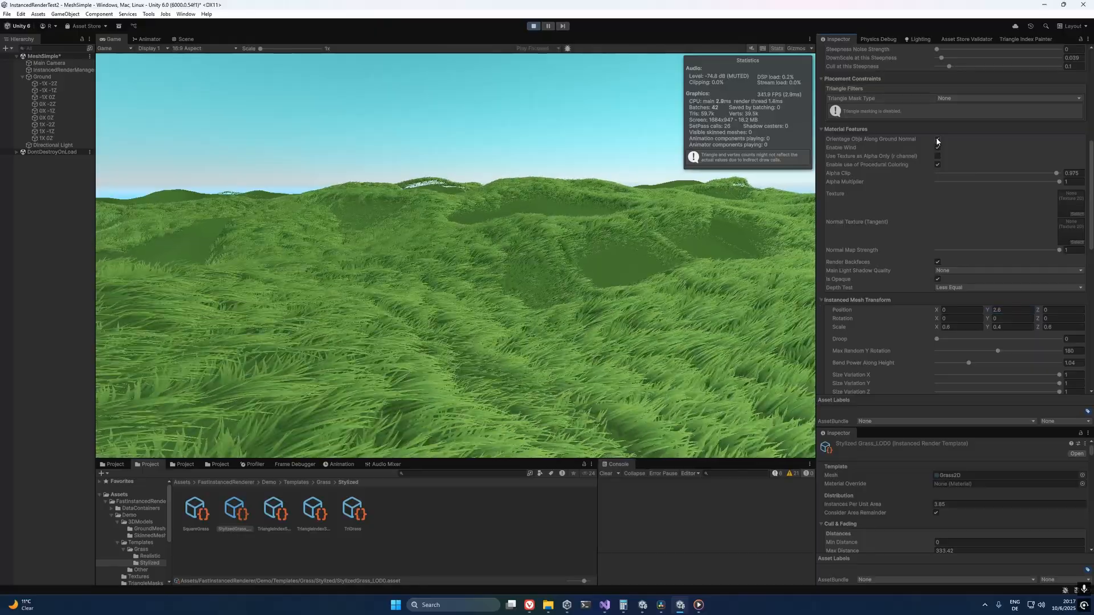
pyautogui.click(937, 147)
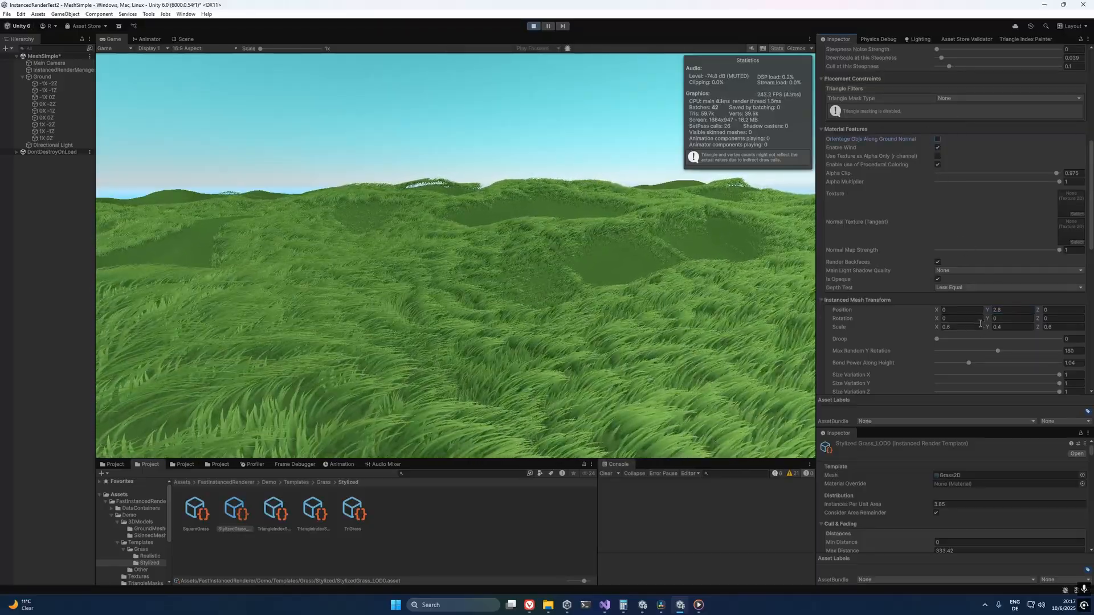
# Step: Try other Y and X position offsets for the instanced mesh and return both to 0
pyautogui.scroll(-1, 989, 292)
pyautogui.moveTo(989, 293)
pyautogui.mouseDown()
pyautogui.moveTo(1088, 288)
pyautogui.moveTo(26, 243)
pyautogui.moveTo(49, 221)
pyautogui.moveTo(22, 226)
pyautogui.moveTo(1051, 255)
pyautogui.moveTo(941, 304)
pyautogui.moveTo(1003, 287)
pyautogui.mouseUp()
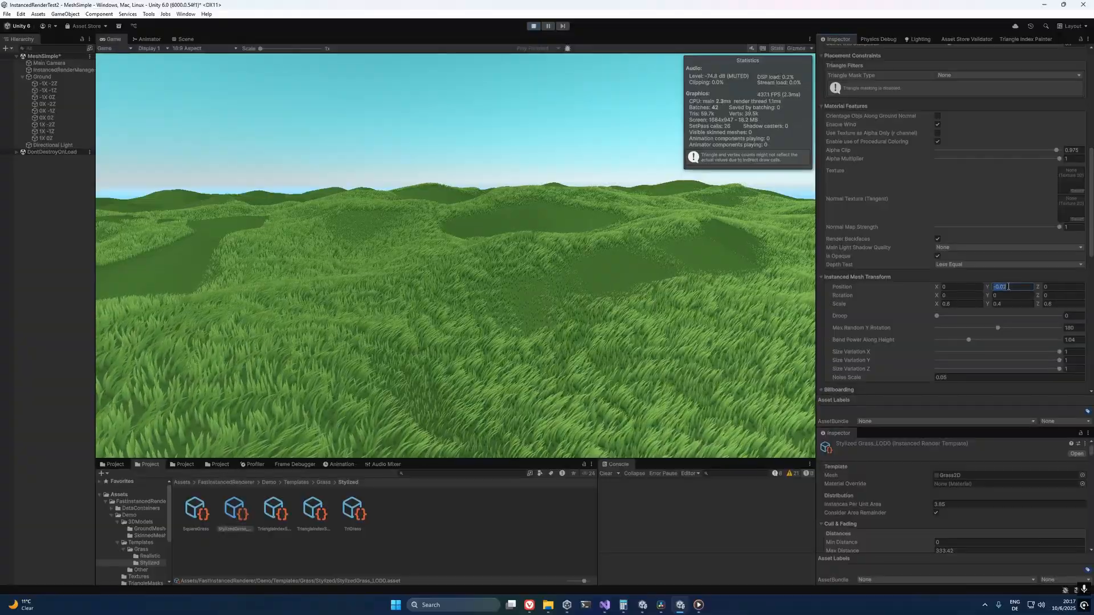
pyautogui.moveTo(937, 288); pyautogui.dragTo(828, 279)
pyautogui.write('0')
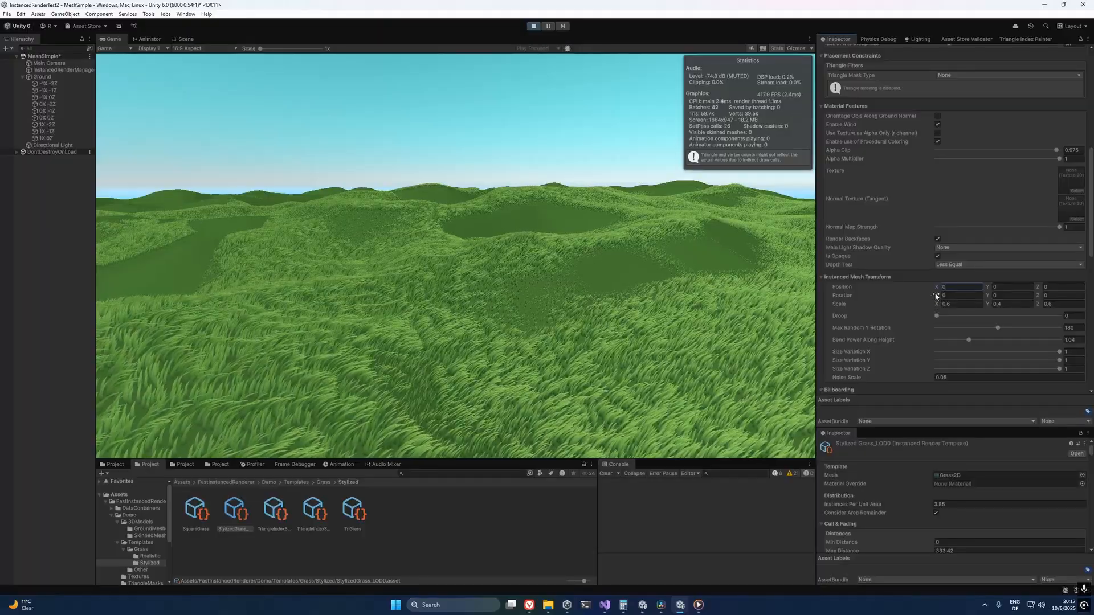
# Step: Tilt the instanced mesh with positive and negative X rotations, and reset its X rotation to 0
pyautogui.moveTo(943, 295); pyautogui.dragTo(1017, 294)
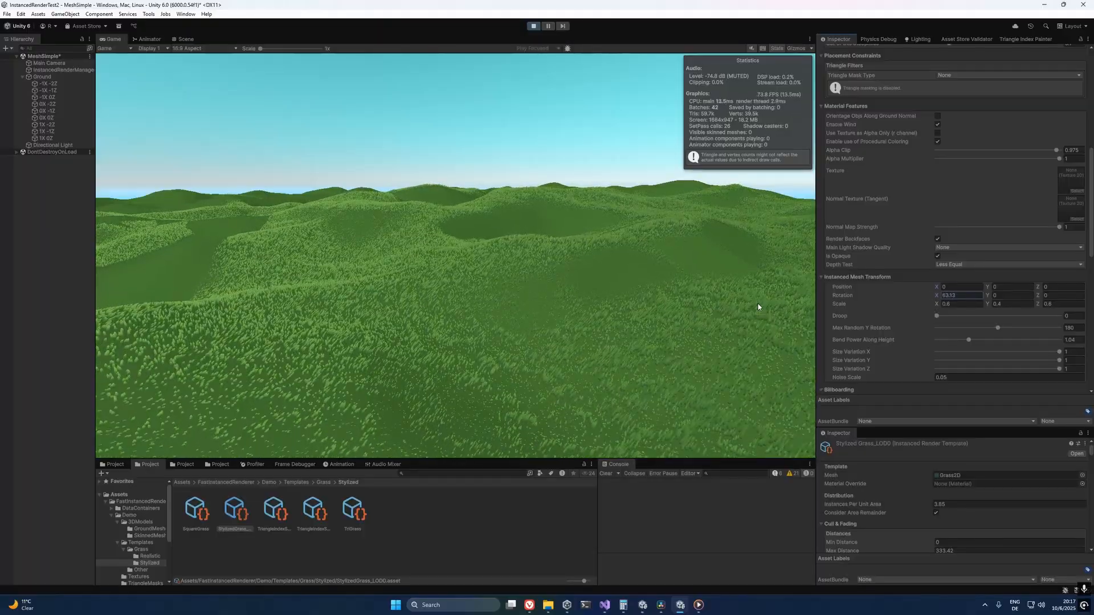
pyautogui.moveTo(928, 311); pyautogui.dragTo(524, 282)
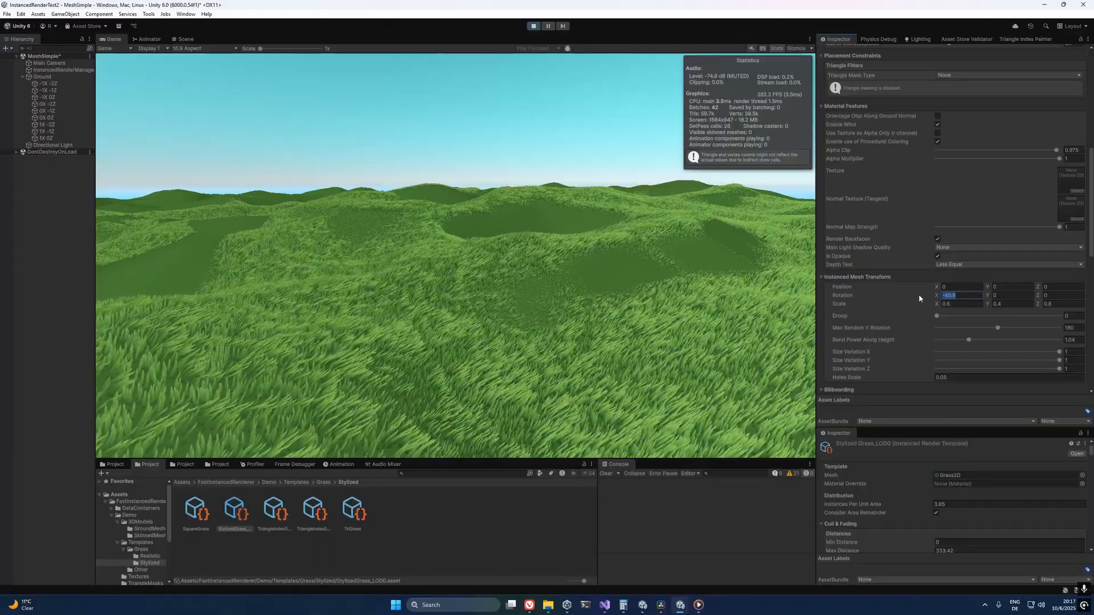
pyautogui.write('0')
# Step: Set the Max Horizontal Billboard Angle to 0 and try different Y rotations for the instanced mesh
pyautogui.scroll(-5, 969, 279)
pyautogui.moveTo(1058, 247); pyautogui.dragTo(811, 254)
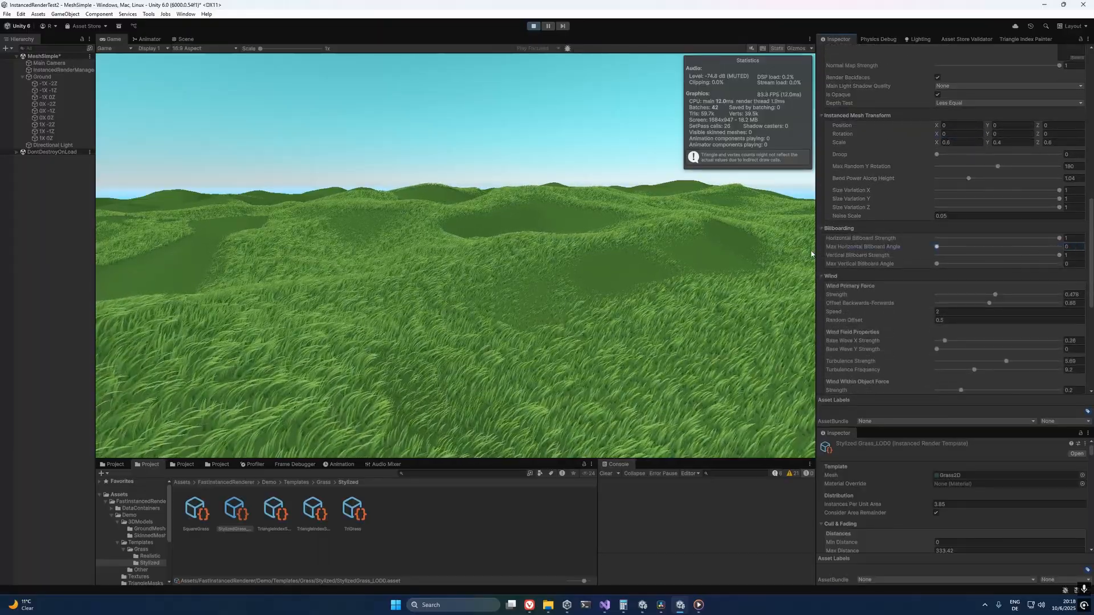
pyautogui.scroll(4, 980, 245)
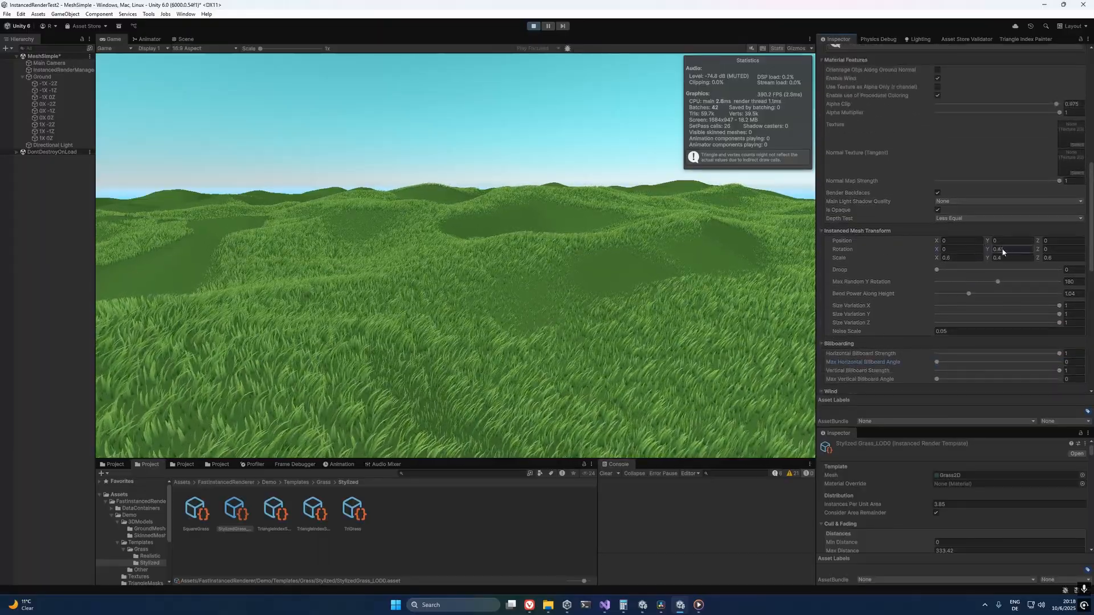
pyautogui.moveTo(1002, 252); pyautogui.dragTo(691, 258)
pyautogui.moveTo(933, 262); pyautogui.dragTo(738, 323)
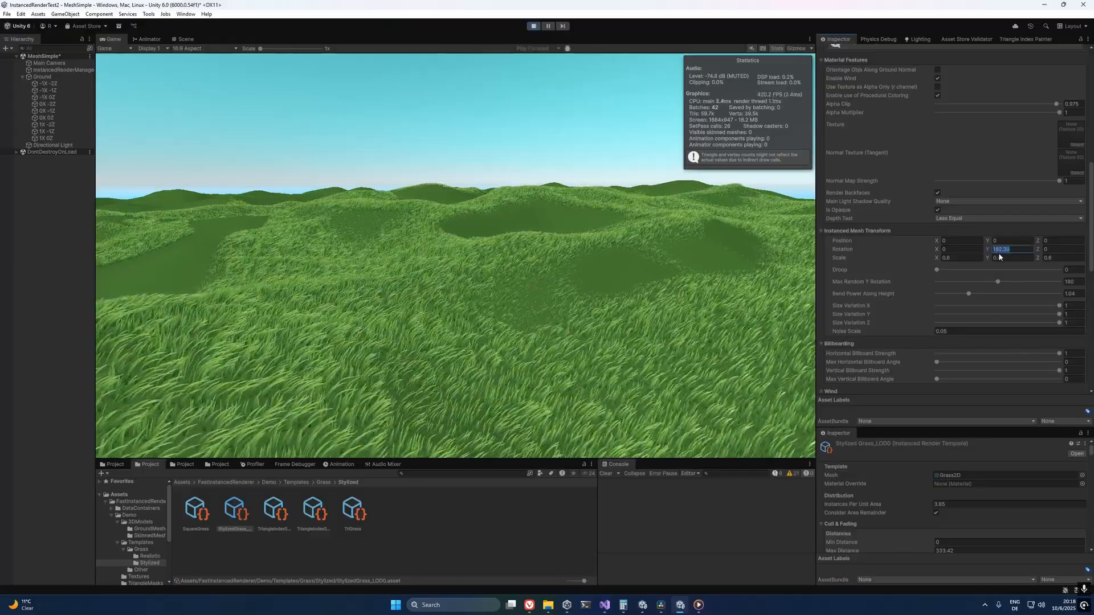
# Step: Reset the instanced mesh's Y rotation to 0 and set its Y scale to 1
pyautogui.moveTo(1003, 258)
pyautogui.mouseDown()
pyautogui.moveTo(1052, 251)
pyautogui.moveTo(985, 267)
pyautogui.moveTo(1005, 265)
pyautogui.mouseUp()
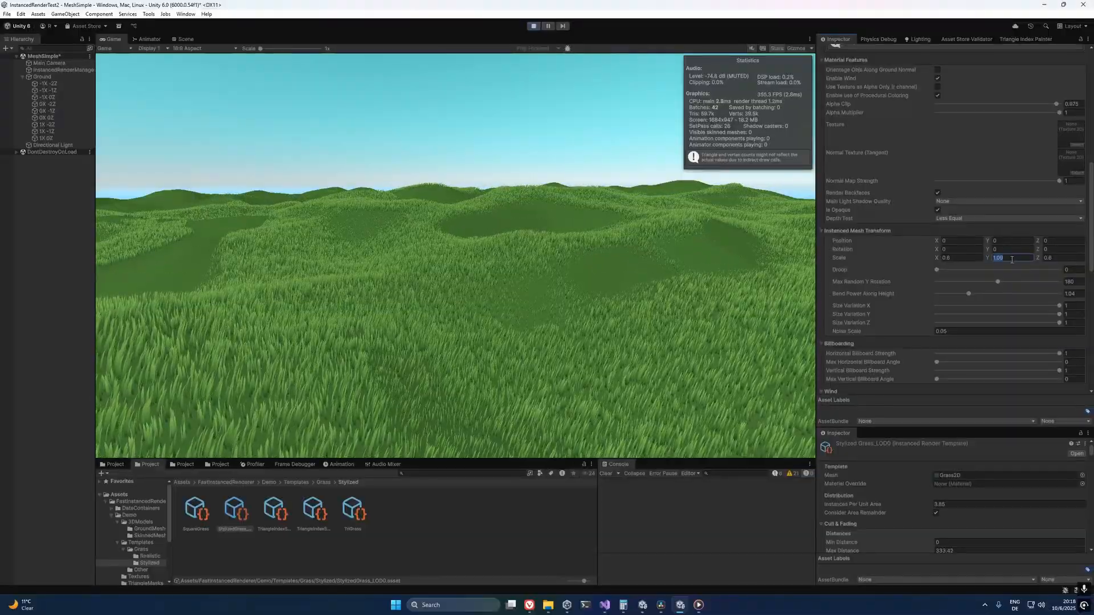
pyautogui.write('1')
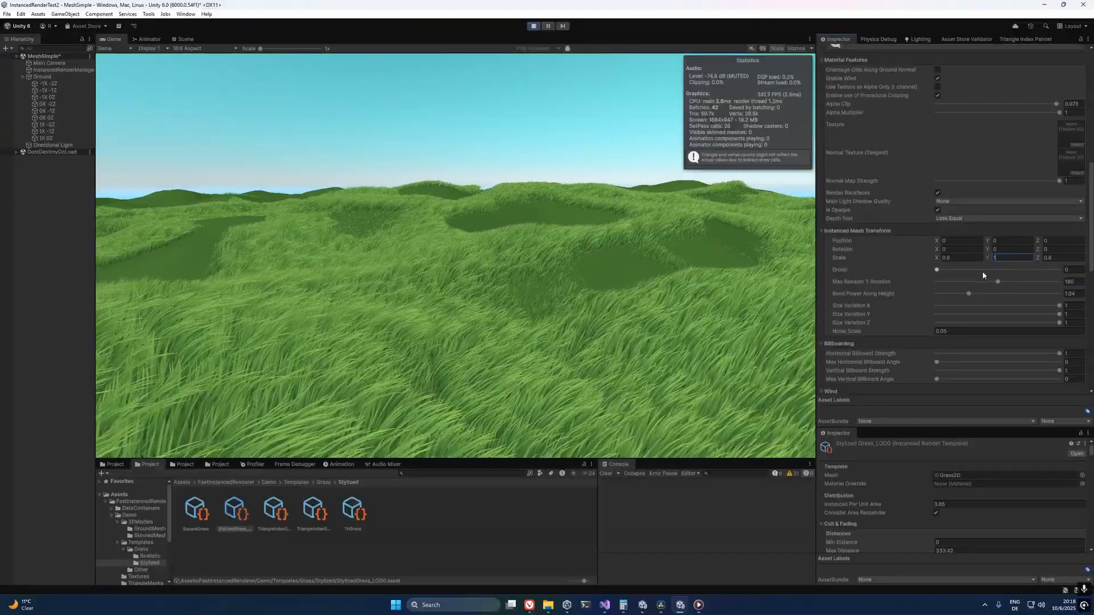
# Step: Match the instanced mesh's Y scale to its X and Z scale, and raise the Max Horizontal Billboard Angle to 180
pyautogui.press('BackSpace')
pyautogui.write('0.8')
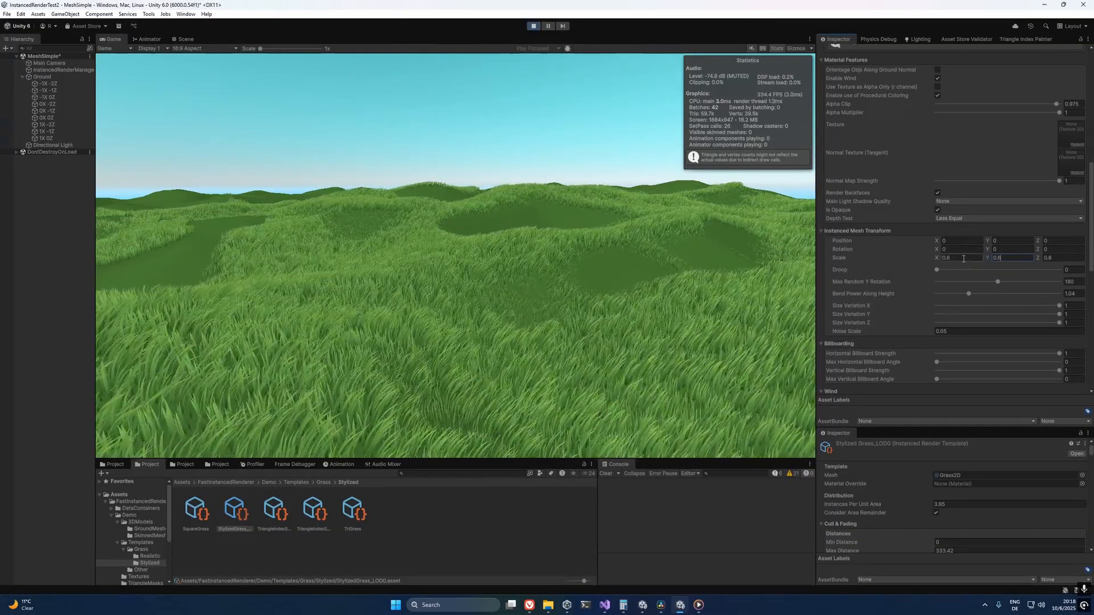
pyautogui.scroll(-2, 847, 241)
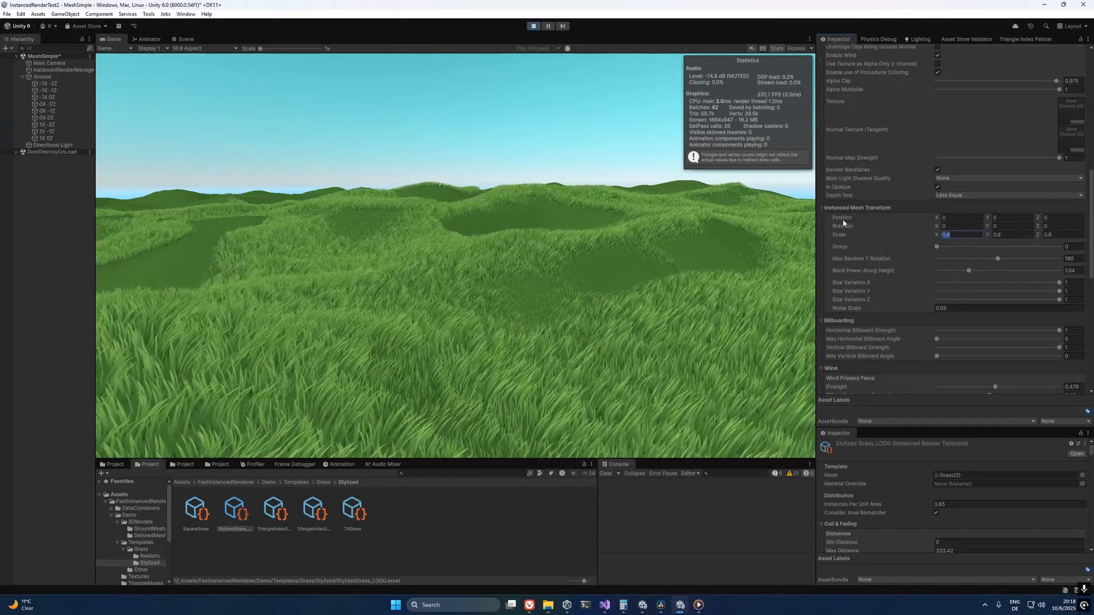
pyautogui.scroll(-3, 981, 282)
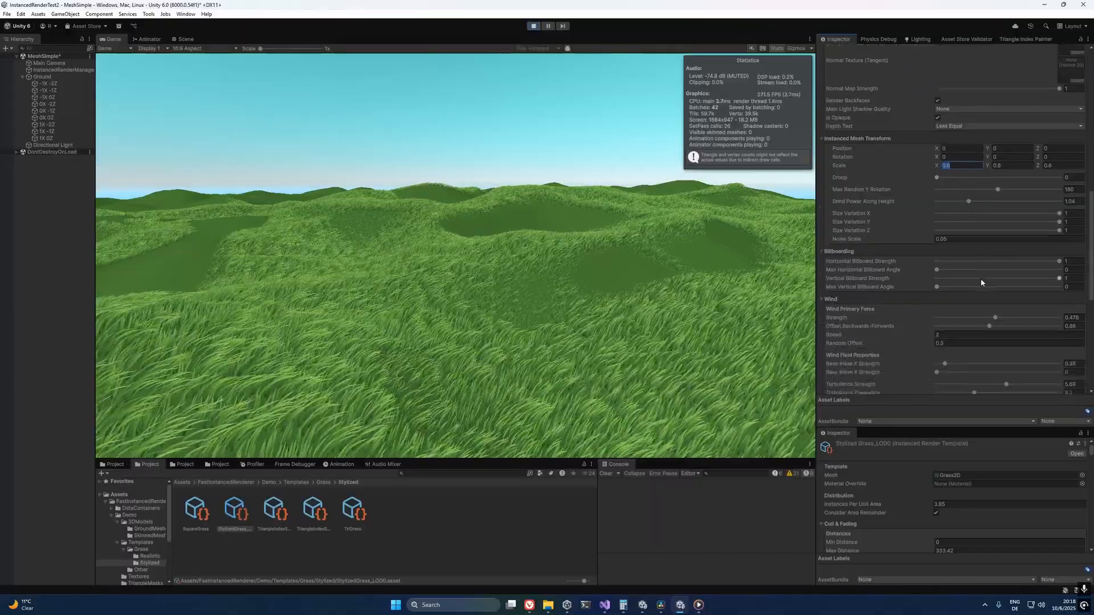
pyautogui.moveTo(937, 270); pyautogui.dragTo(1086, 272)
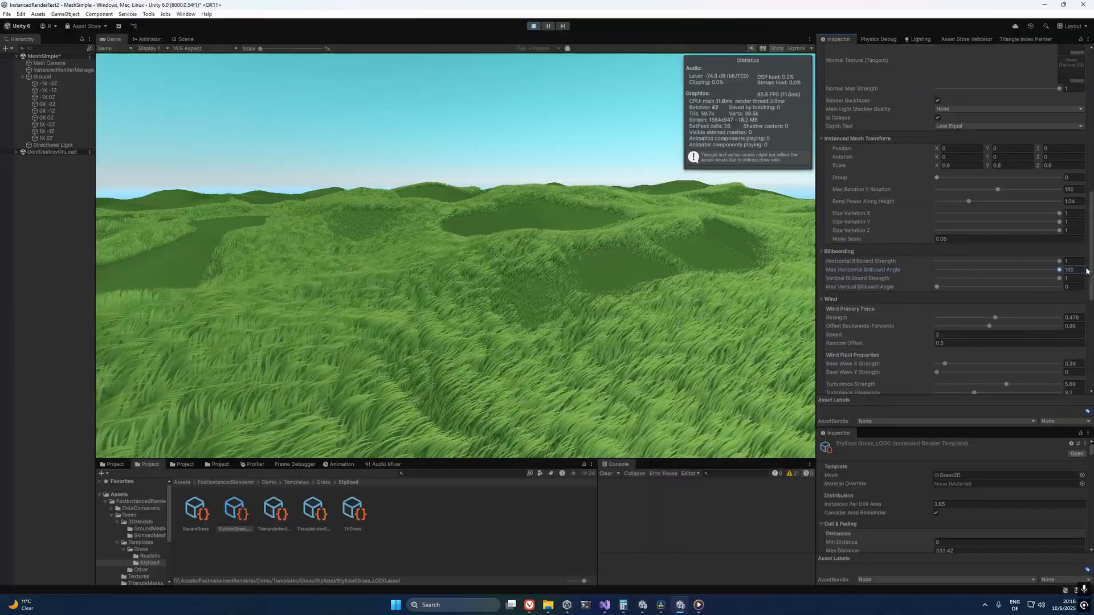
# Step: Disable wind in the grass template's material features and bring the game camera close to the blades
pyautogui.scroll(2, 956, 223)
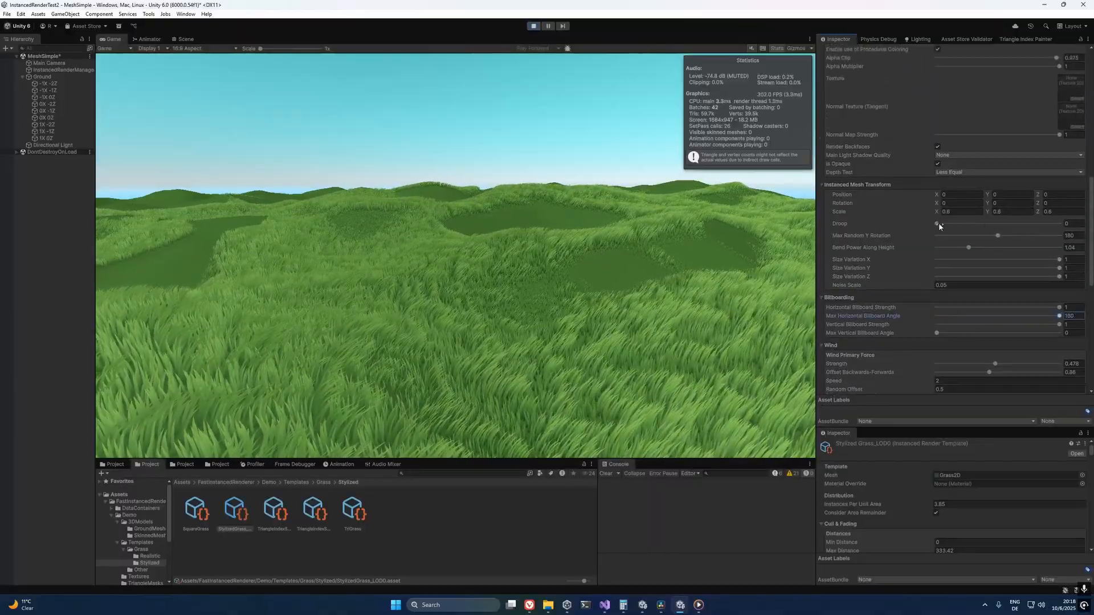
pyautogui.scroll(5, 998, 177)
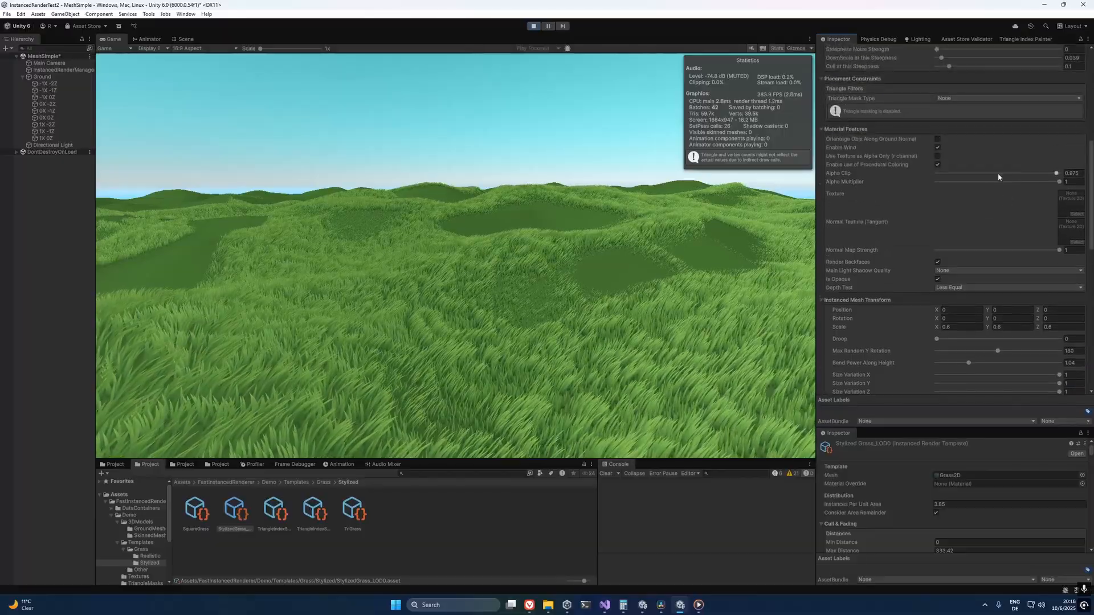
pyautogui.click(938, 148)
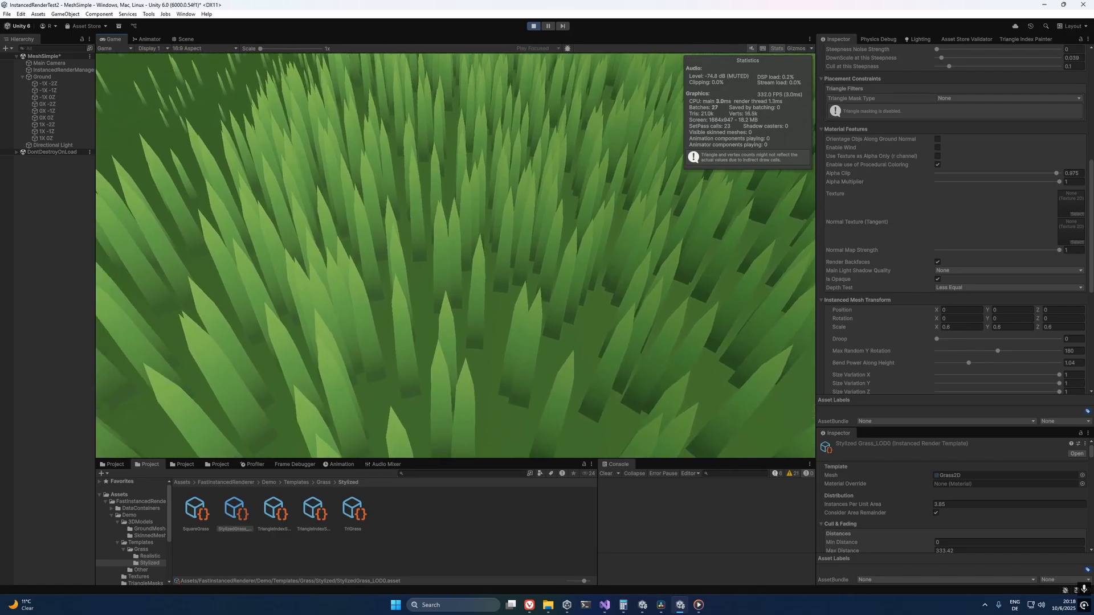
pyautogui.hotkey('alt', 'Tab')
# Step: Set the instanced mesh's Droop to about 0.254 and try Bend Power Along Height values from about 0.67 to 3.14
pyautogui.scroll(-1, 959, 278)
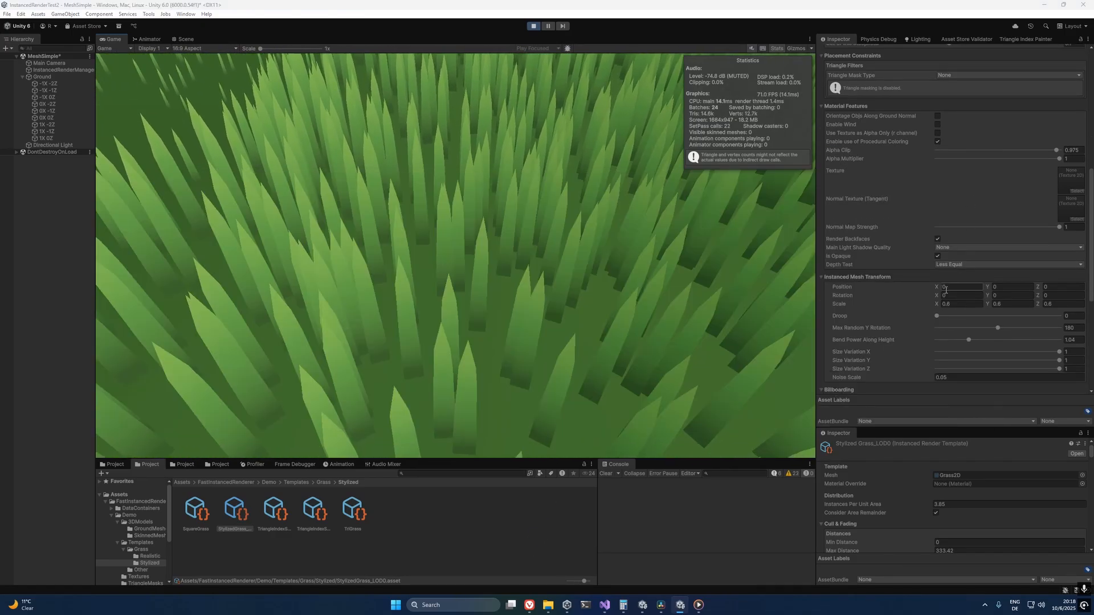
pyautogui.moveTo(947, 316); pyautogui.dragTo(968, 321)
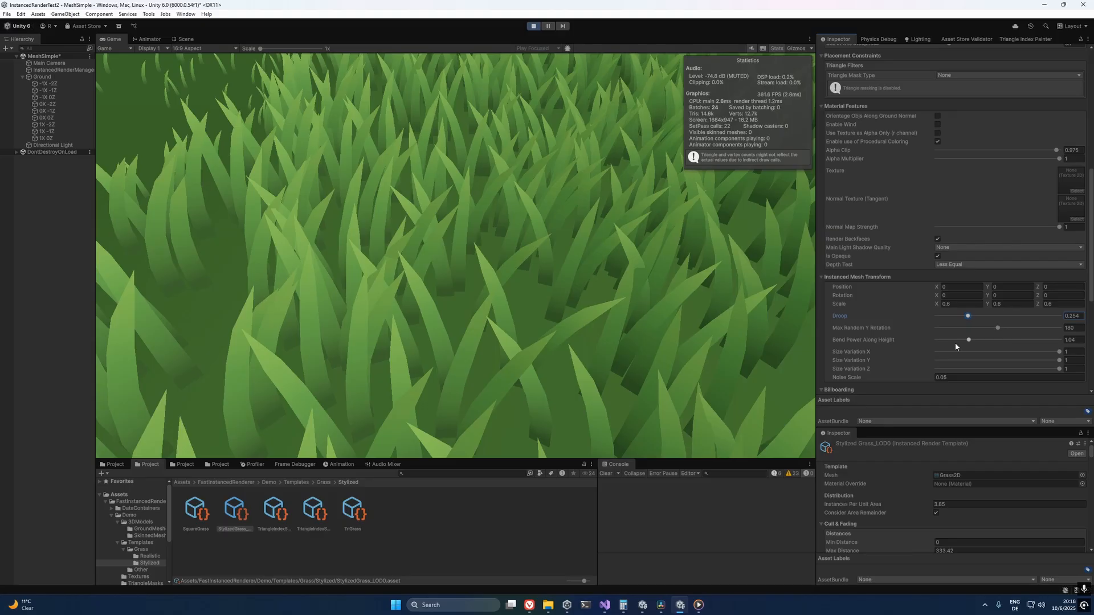
pyautogui.click(964, 340)
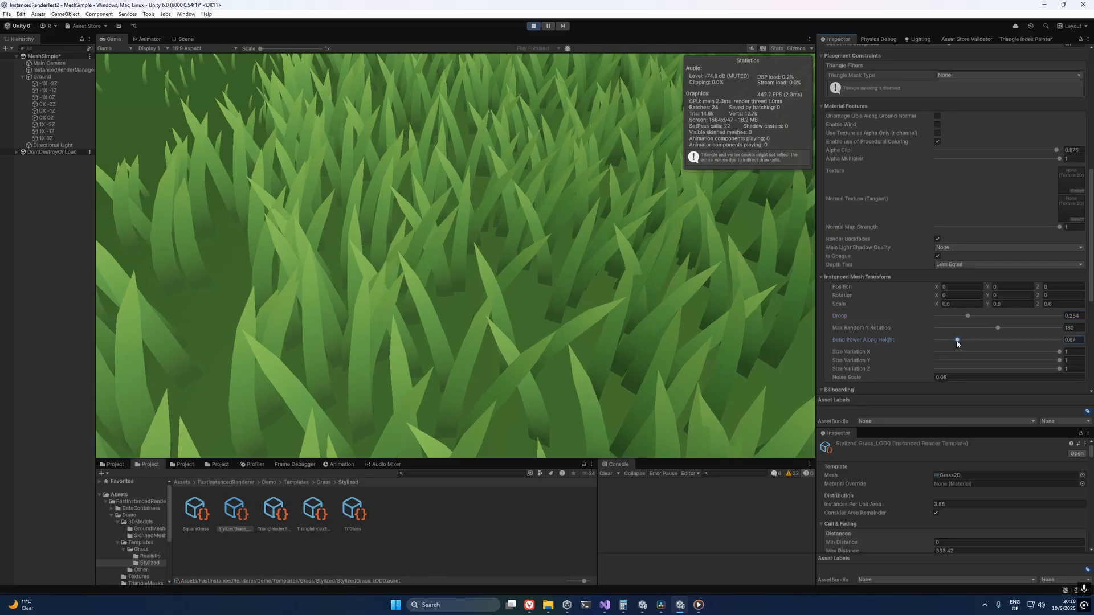
pyautogui.moveTo(949, 338); pyautogui.dragTo(1014, 340)
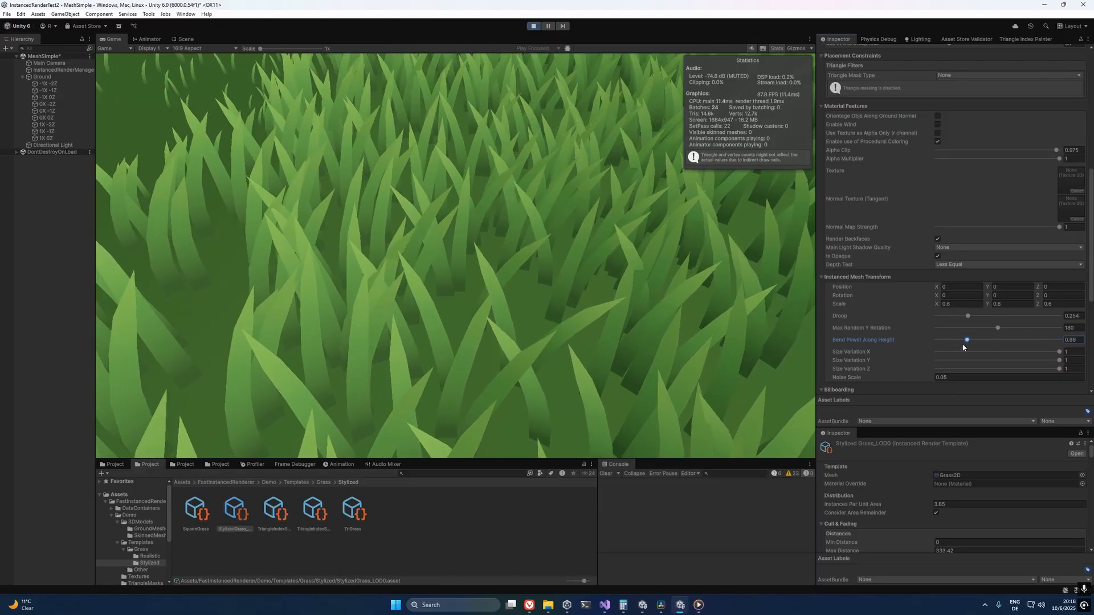
pyautogui.moveTo(985, 337); pyautogui.dragTo(1029, 343)
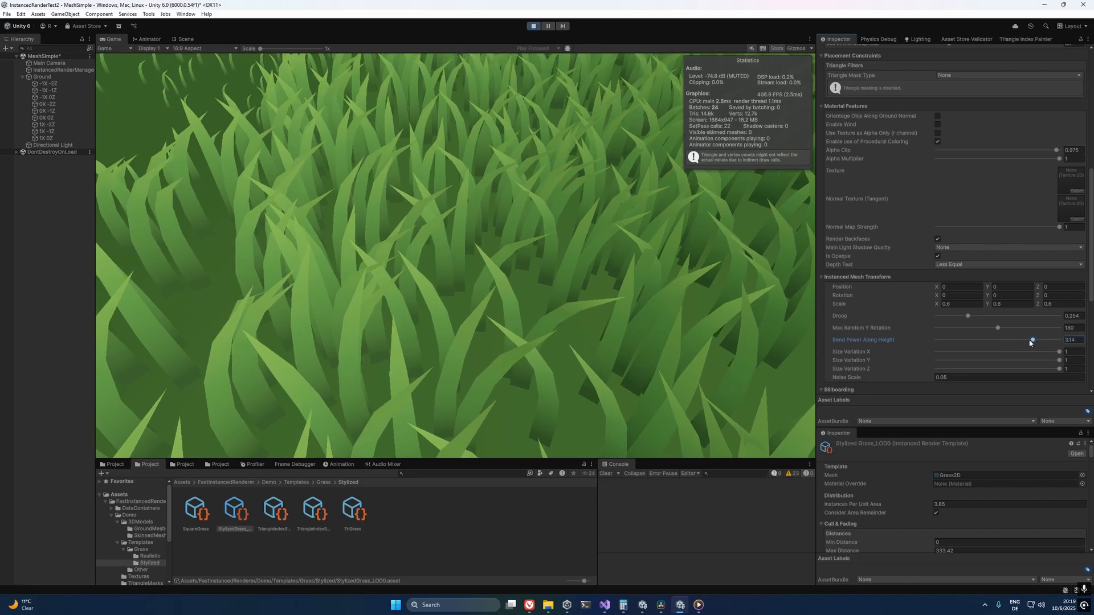
# Step: Set Bend Power Along Height to about 1.18 and Max Random Y Rotation to 360, and inspect the grass from farther away
pyautogui.moveTo(955, 340); pyautogui.dragTo(1047, 324)
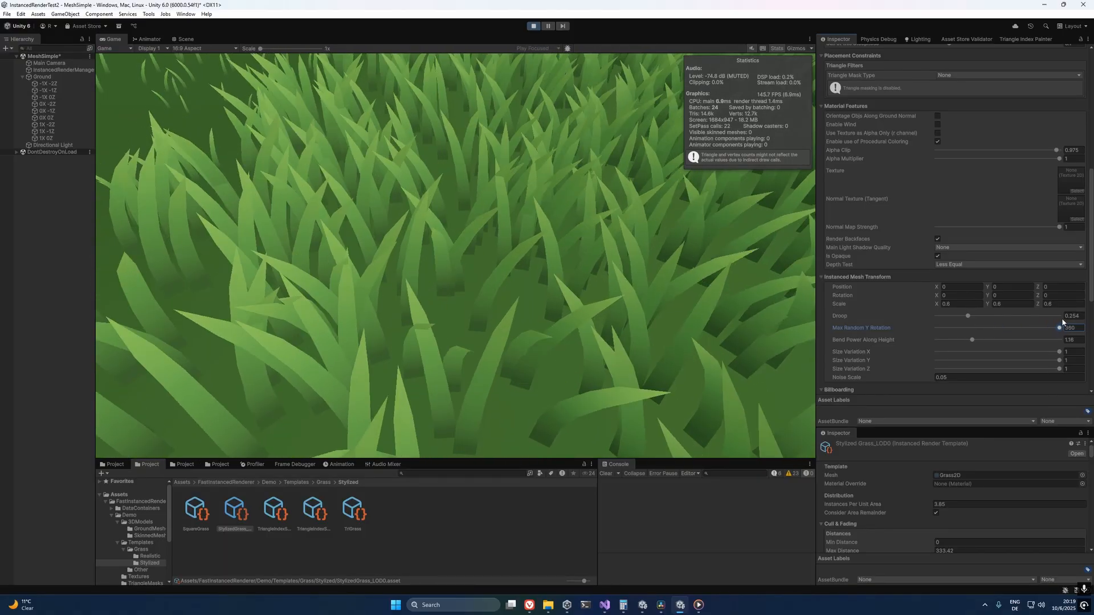
pyautogui.click(706, 302)
pyautogui.press('s')
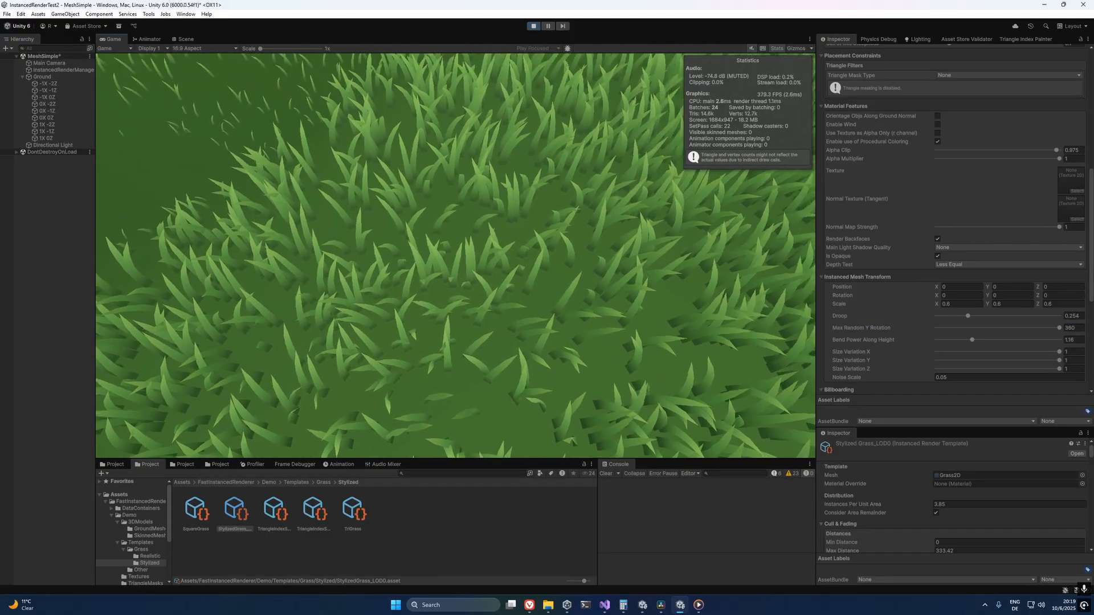
pyautogui.press('s')
pyautogui.press('w')
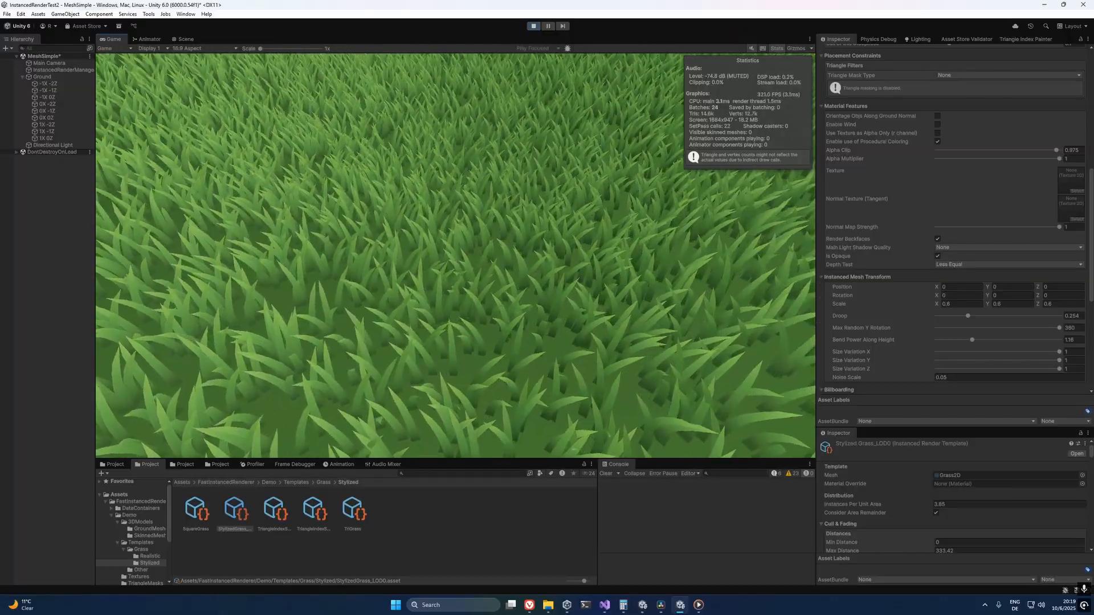
pyautogui.hotkey('alt', 'Tab')
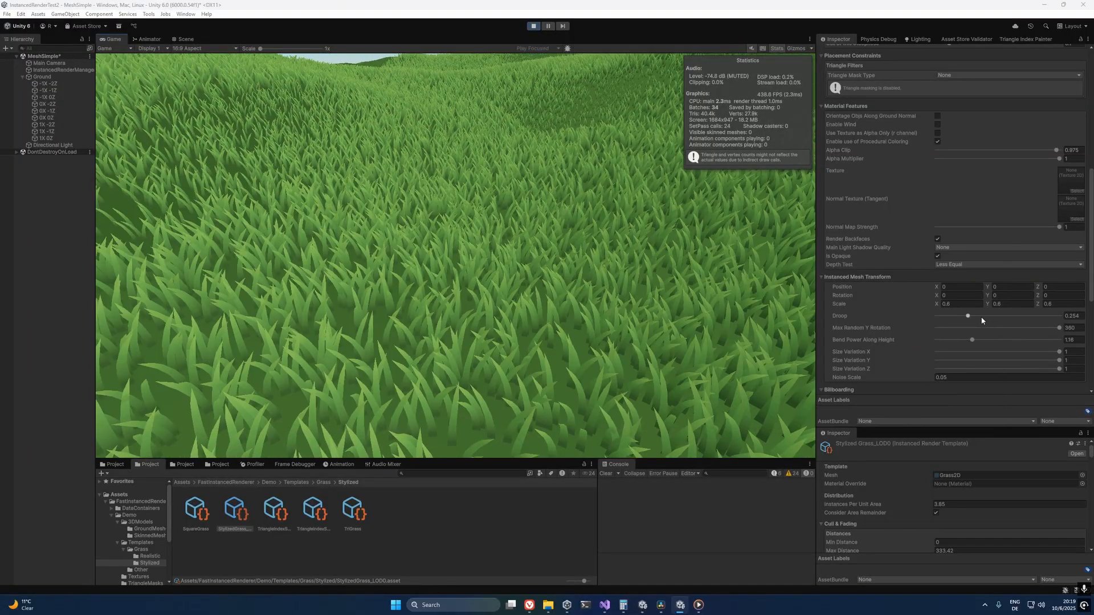
# Step: Set Max Random Y Rotation to 0 and Size Variation Y to about 0.14, and inspect the height variation across the terrain
pyautogui.click(1078, 329)
pyautogui.write('0')
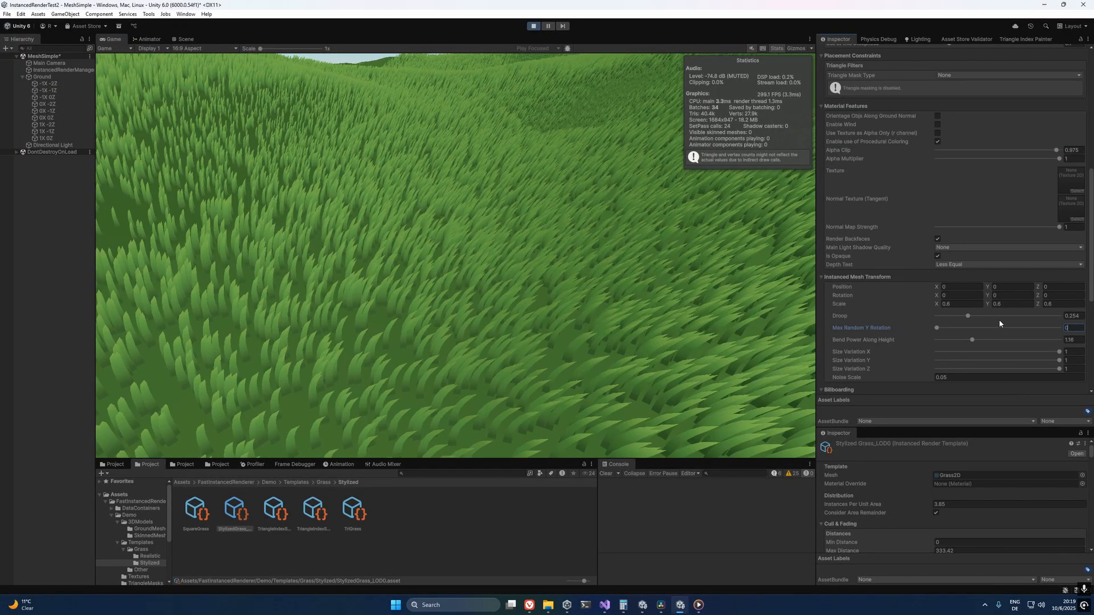
pyautogui.scroll(-3, 999, 322)
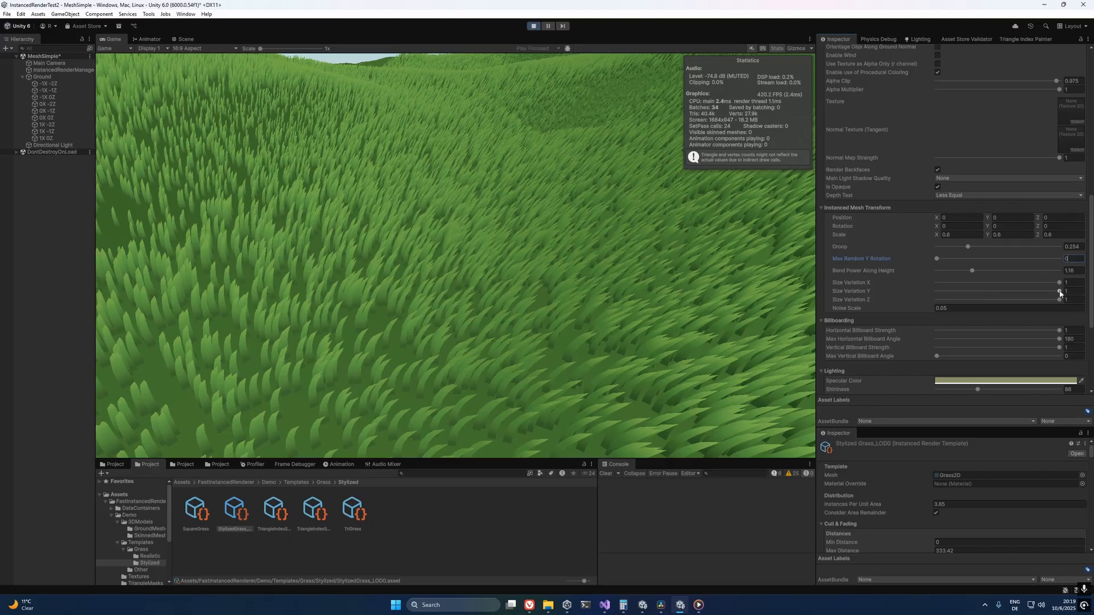
pyautogui.moveTo(1060, 293); pyautogui.dragTo(955, 291)
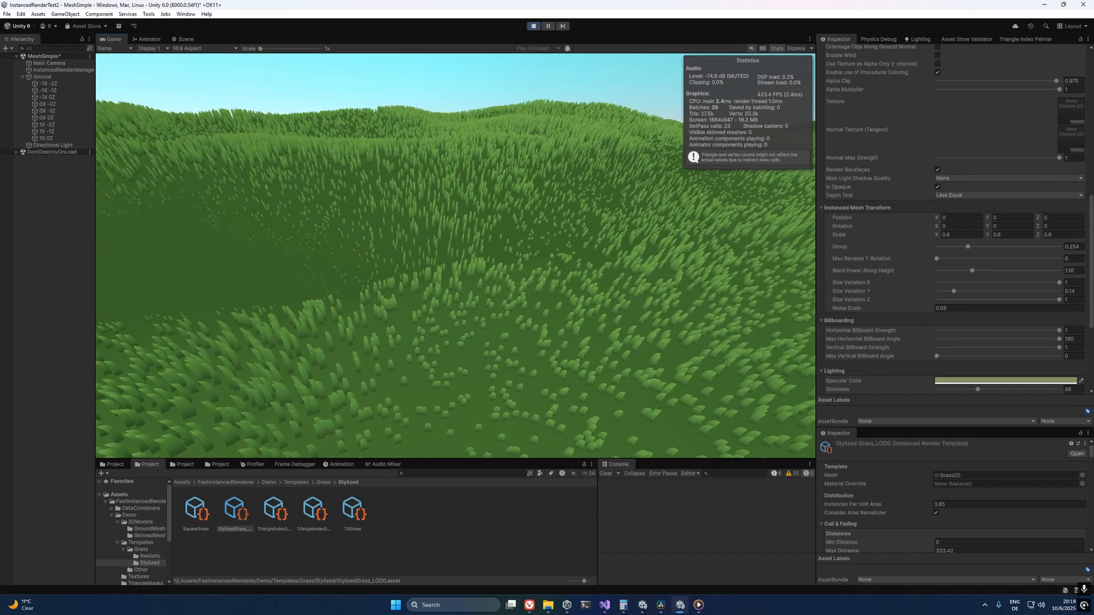
pyautogui.press('s')
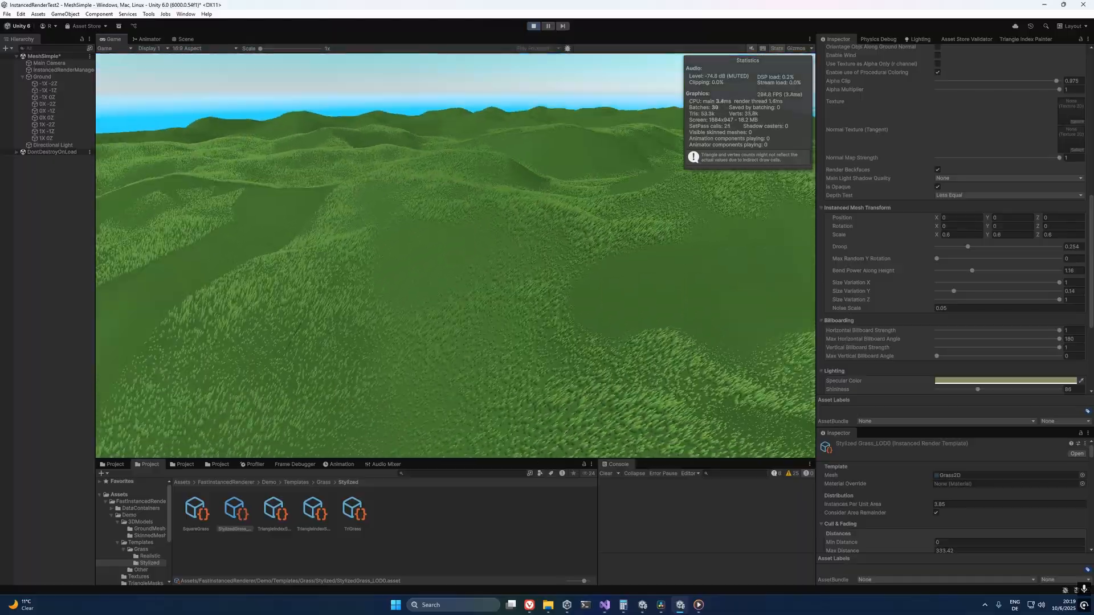
pyautogui.press('w')
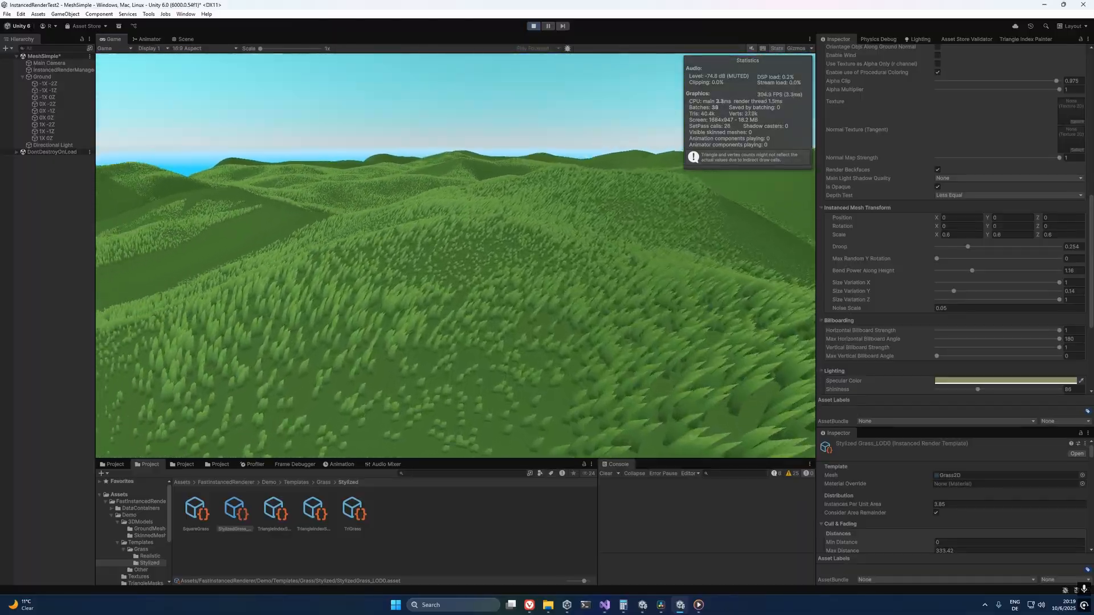
pyautogui.press('w')
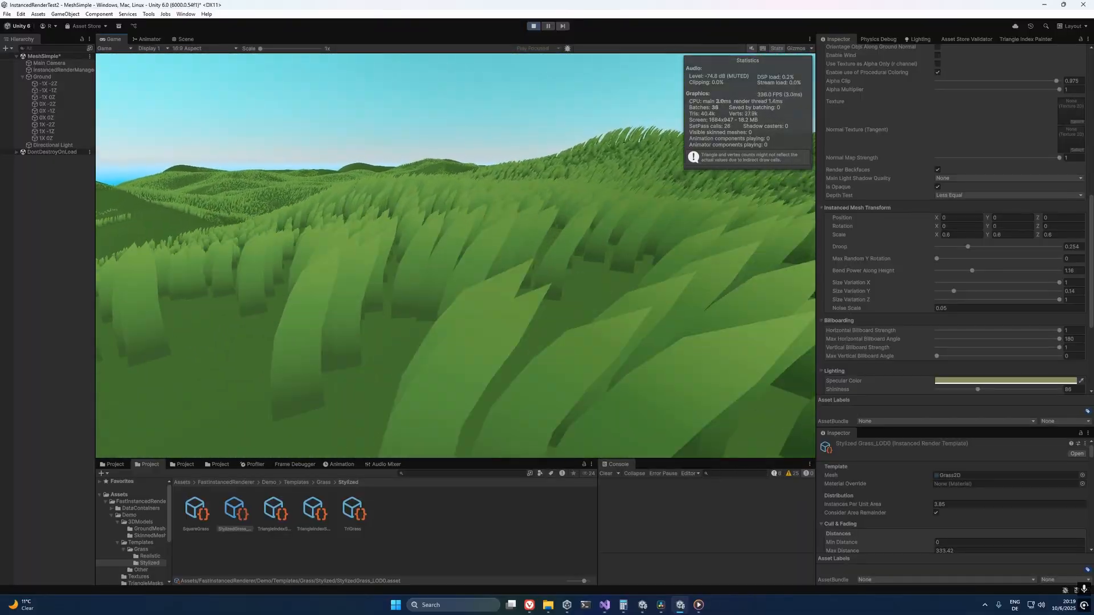
pyautogui.press('s')
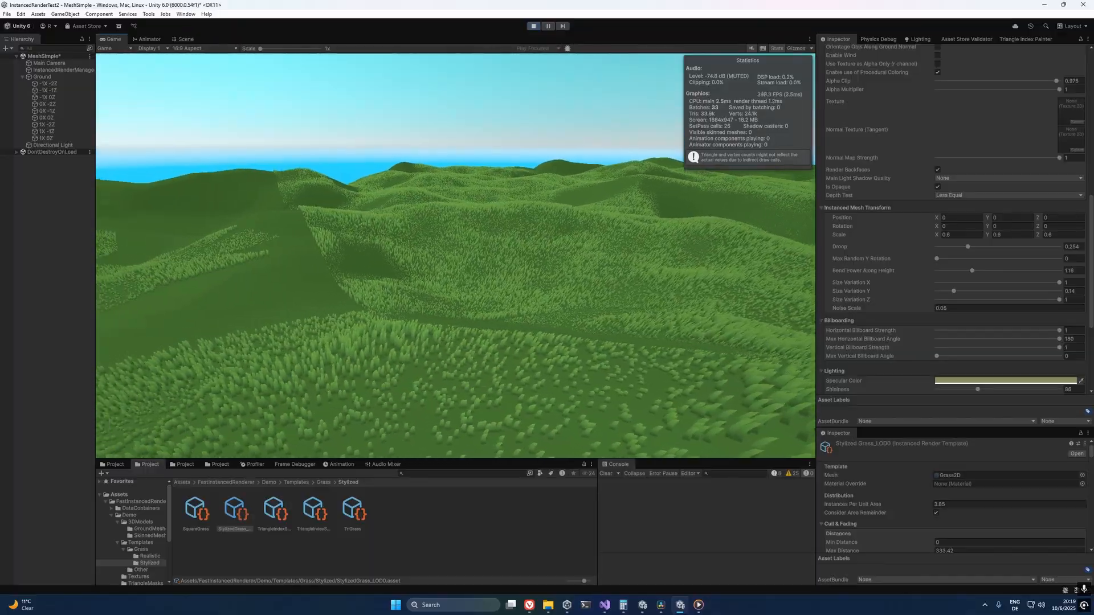
pyautogui.hotkey('alt', 'Tab')
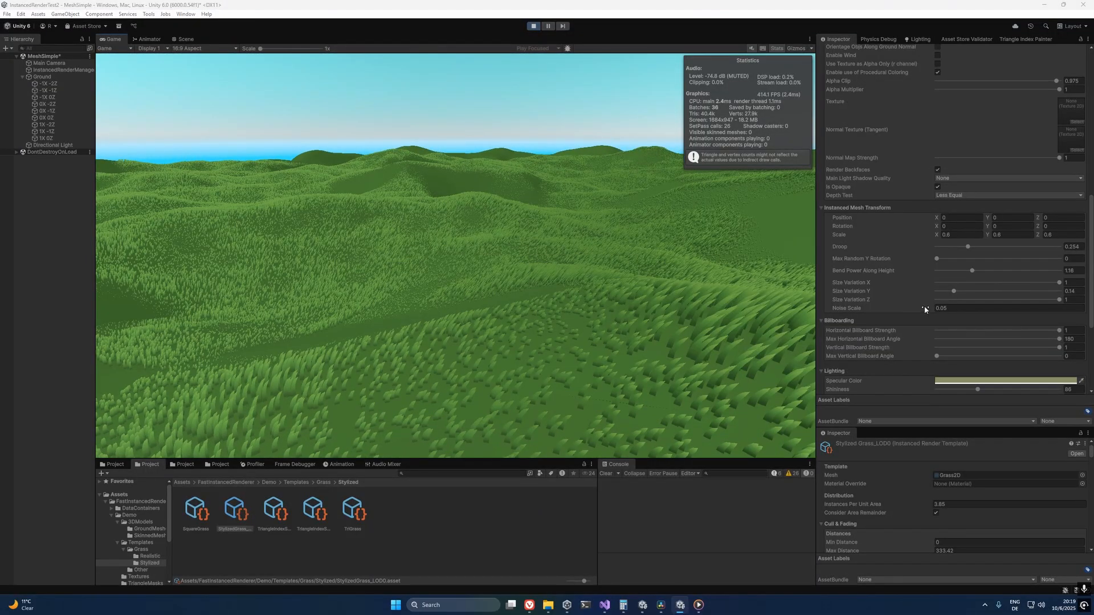
# Step: Try different Noise Scale values for the size variation, including 0.09, 0.06 and 0.2
pyautogui.click(963, 308)
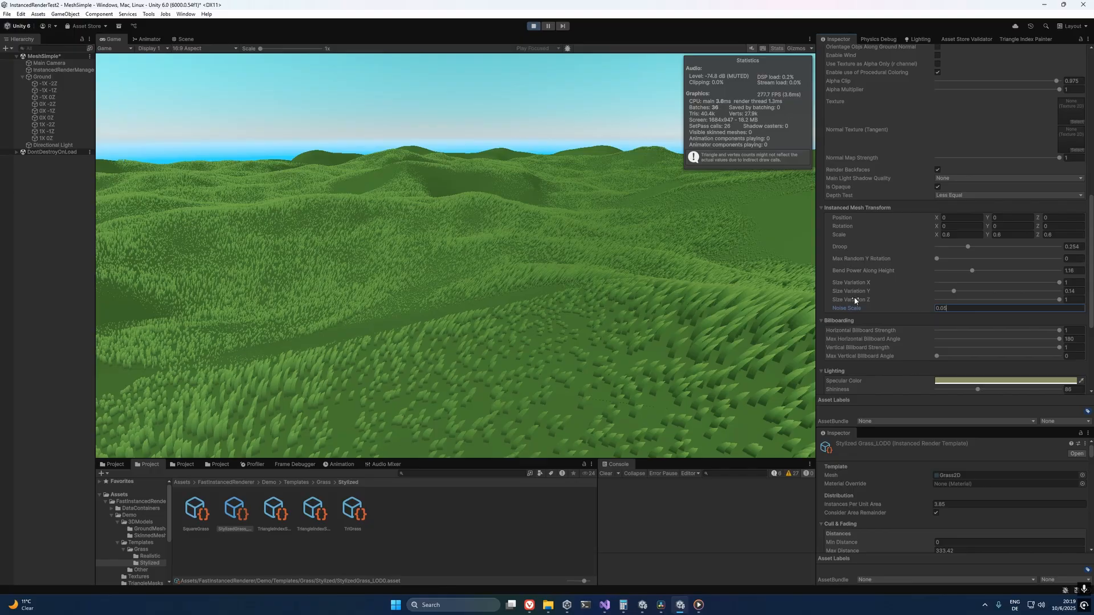
pyautogui.scroll(7, 856, 296)
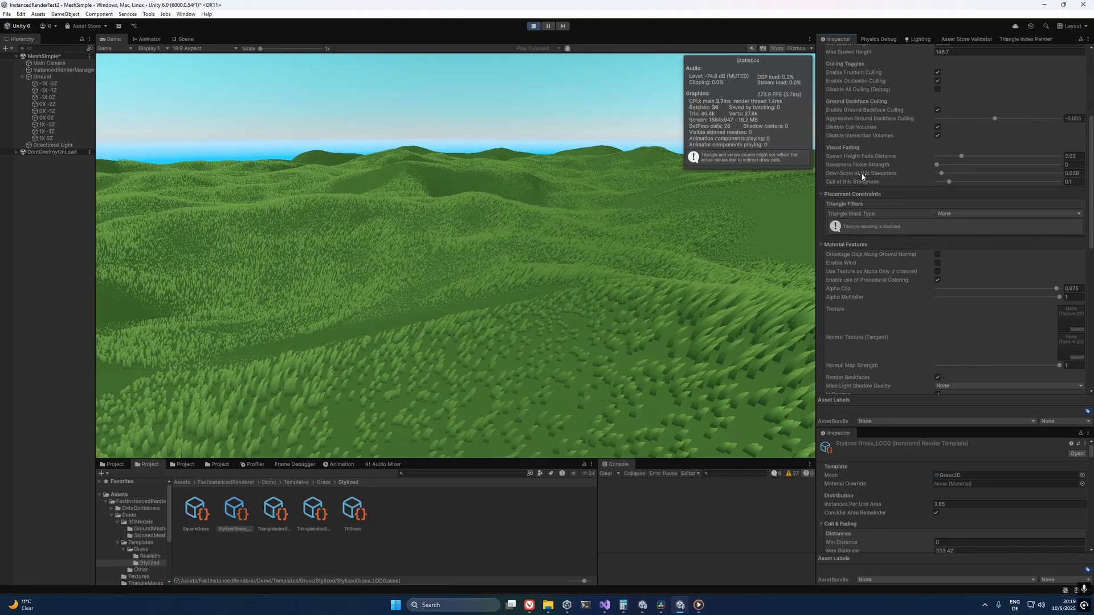
pyautogui.scroll(5, 841, 167)
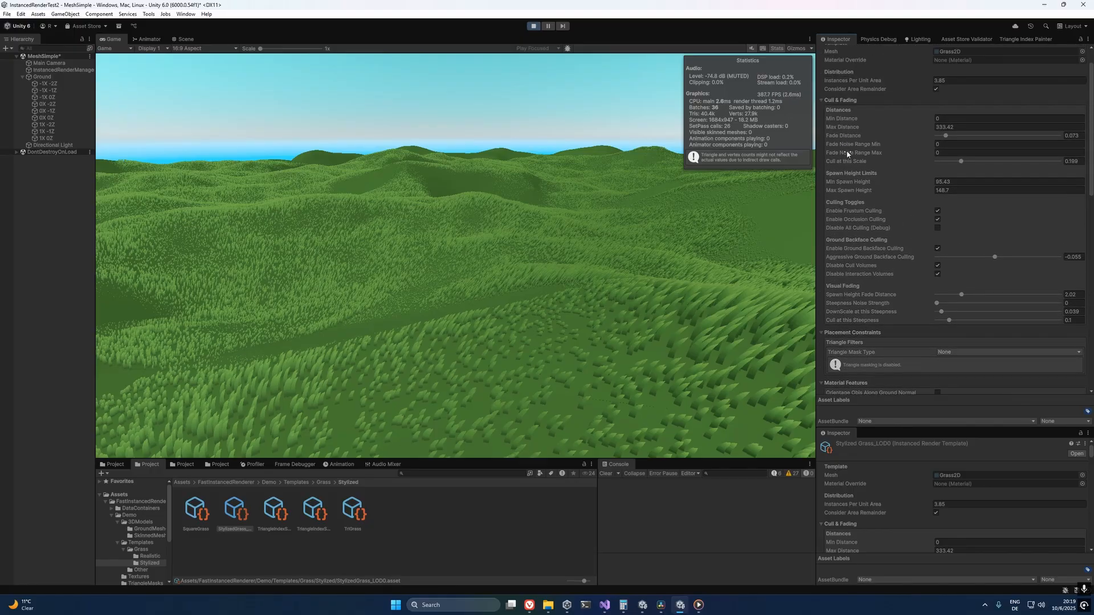
pyautogui.scroll(-11, 862, 180)
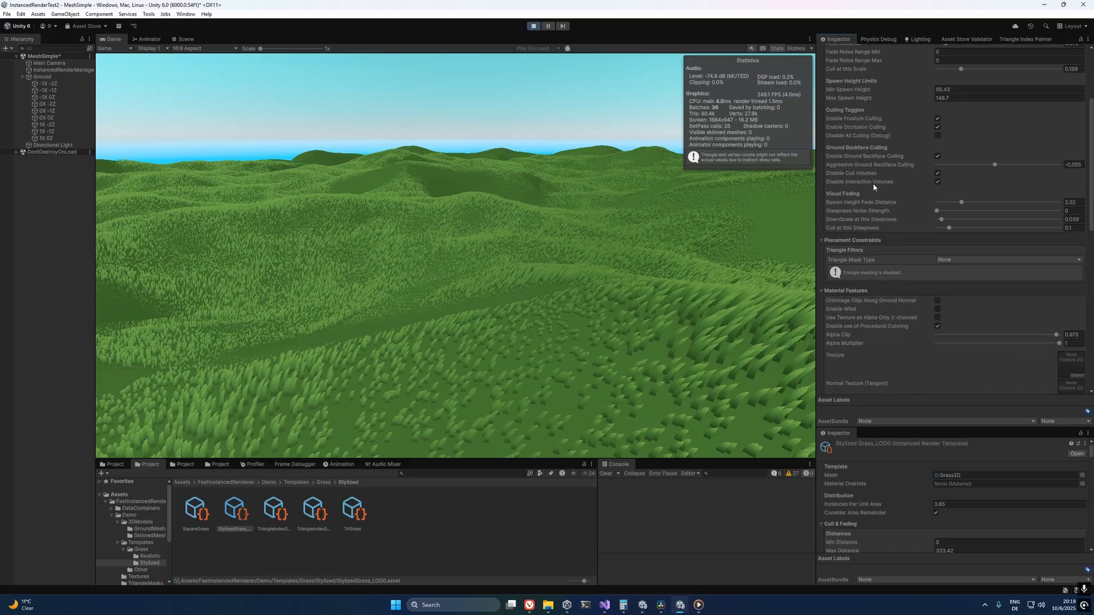
pyautogui.scroll(-1, 885, 239)
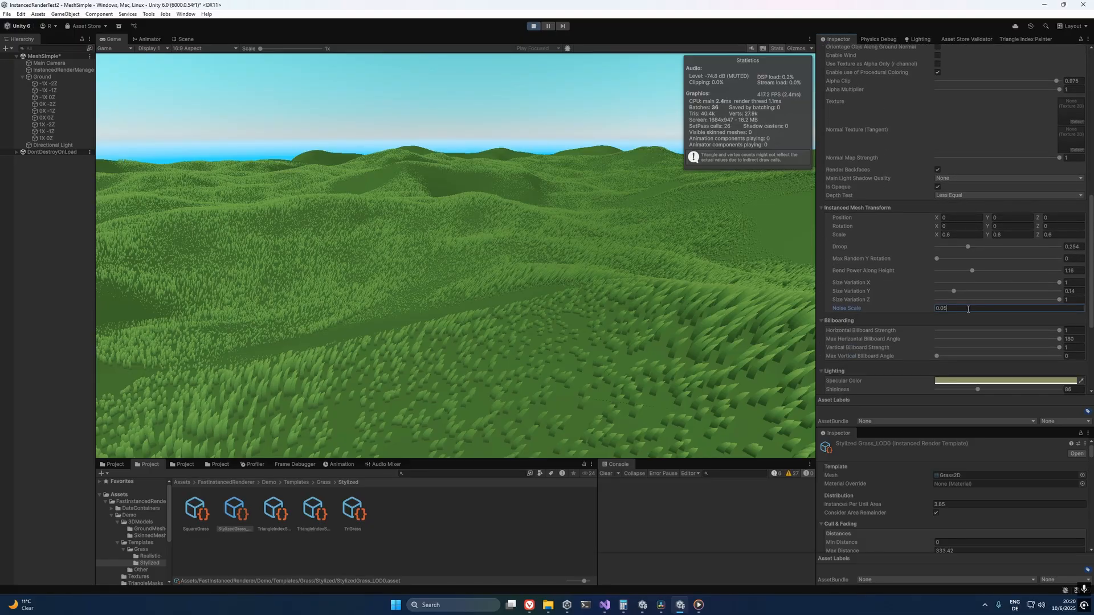
pyautogui.press('BackSpace')
pyautogui.write('8')
pyautogui.press('BackSpace')
pyautogui.write('9')
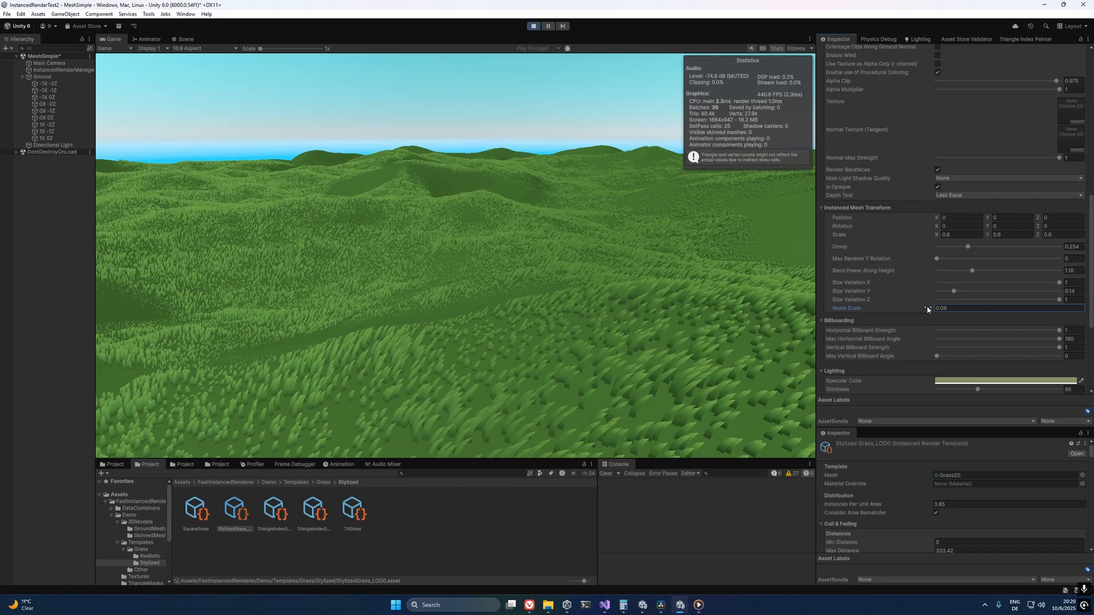
pyautogui.press('BackSpace')
pyautogui.write('6')
pyautogui.moveTo(926, 308); pyautogui.dragTo(929, 308)
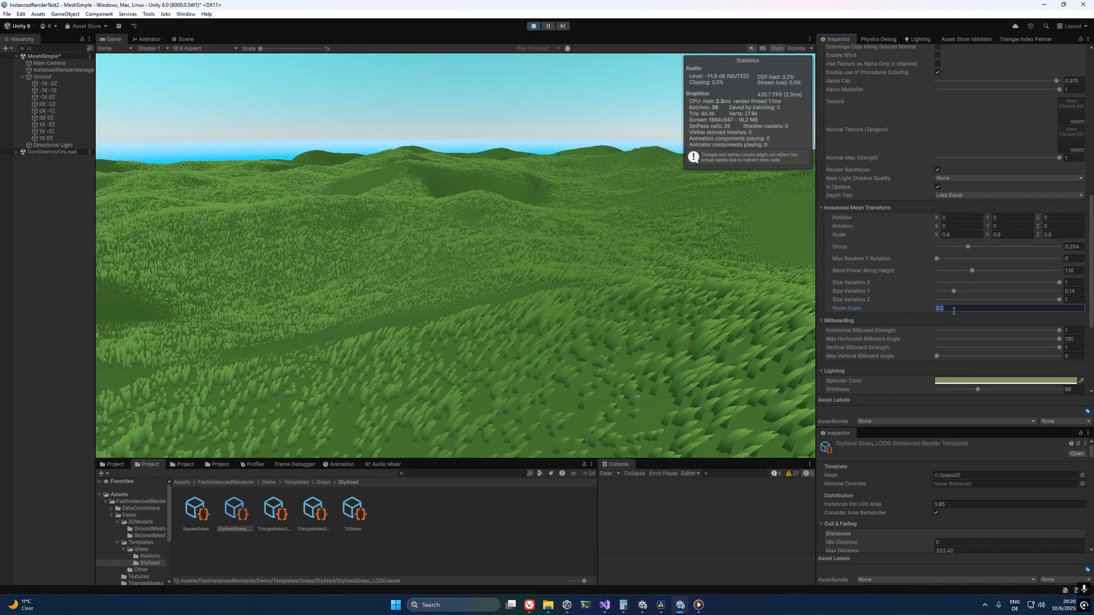
# Step: Try a Noise Scale of 0.001 and a few larger values, and set it to 0.07
pyautogui.write('0.001')
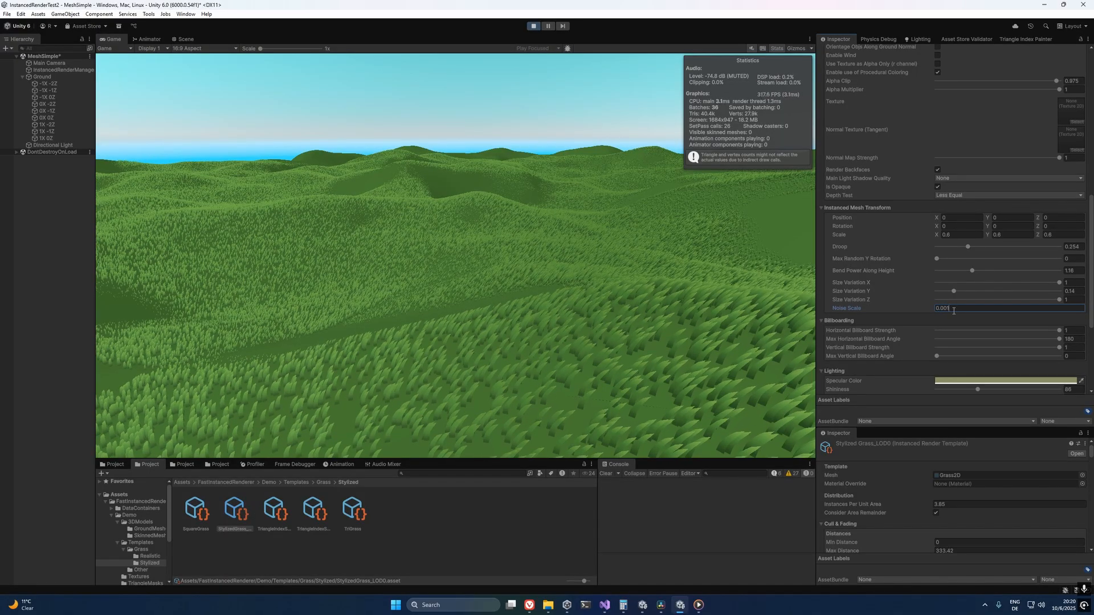
pyautogui.press('BackSpace')
pyautogui.press('BackSpace')
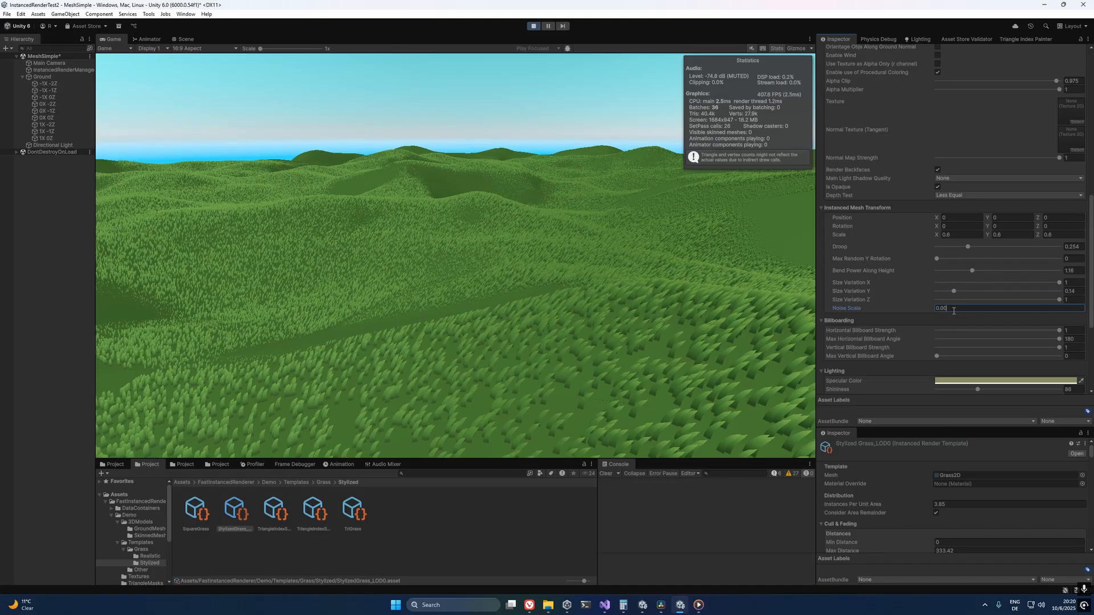
pyautogui.write('2')
pyautogui.press('BackSpace')
pyautogui.write('6')
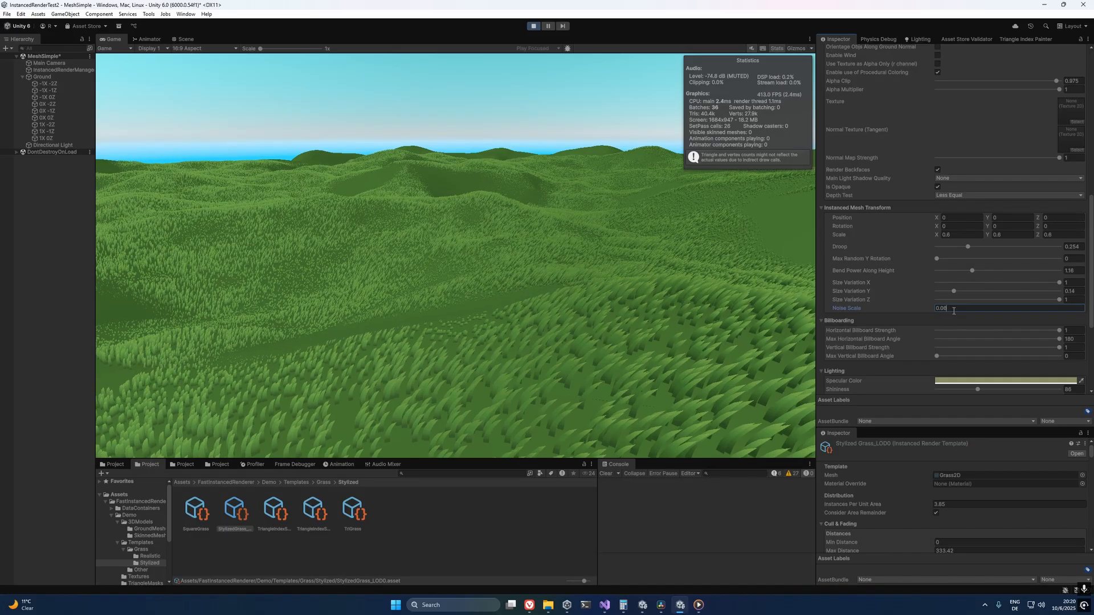
pyautogui.press('BackSpace')
pyautogui.write('7')
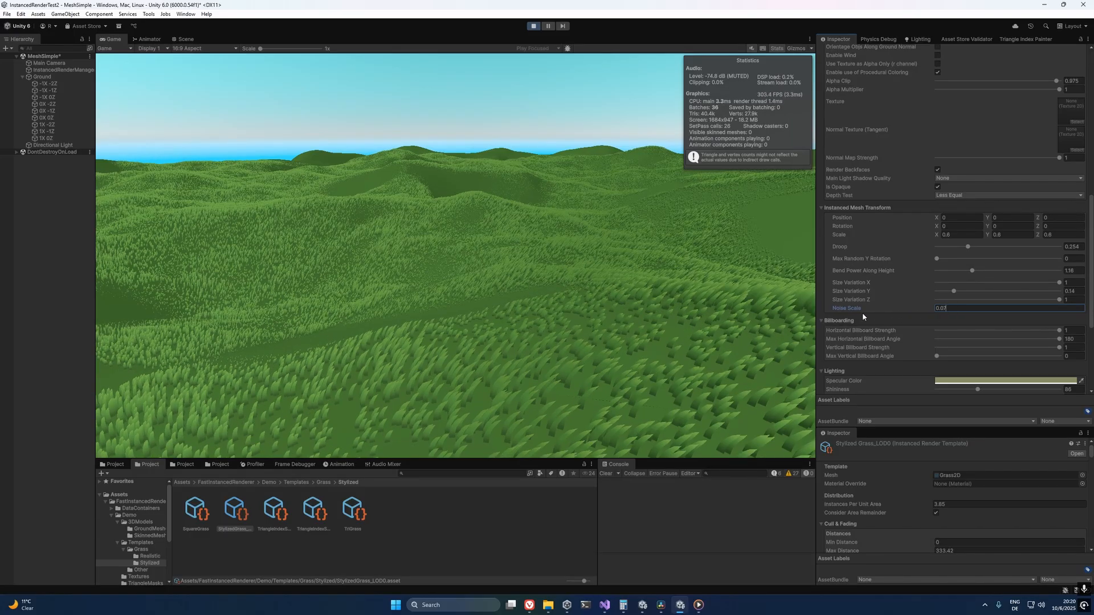
# Step: Try Horizontal Billboard Strength at 0 on the stylized grass template and return it to 1
pyautogui.scroll(-2, 880, 312)
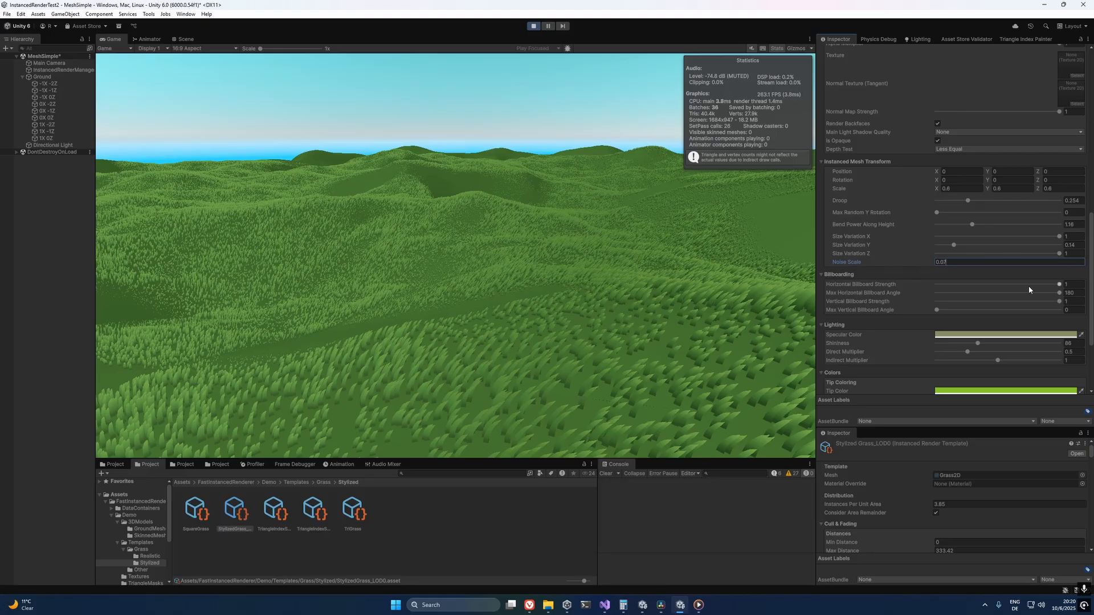
pyautogui.moveTo(1060, 286); pyautogui.dragTo(944, 284)
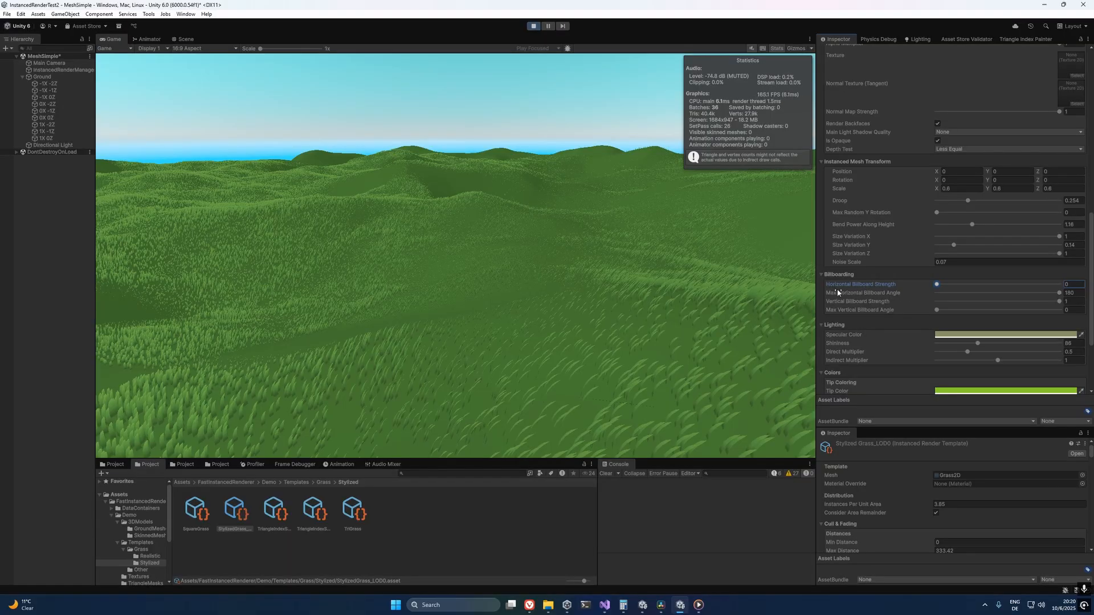
pyautogui.moveTo(837, 293); pyautogui.dragTo(1077, 293)
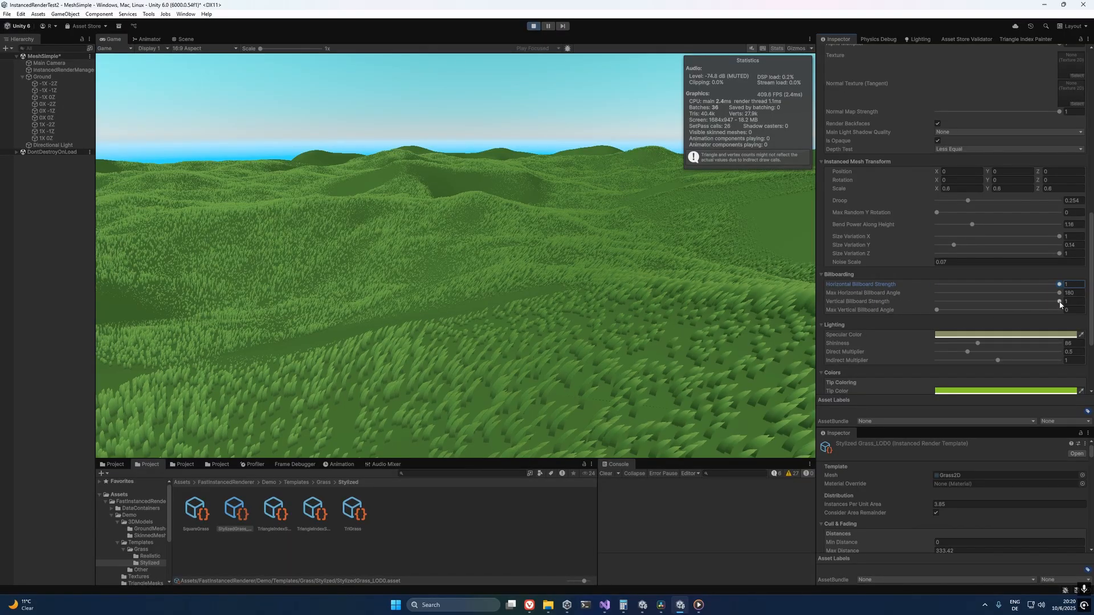
pyautogui.moveTo(1058, 285)
pyautogui.mouseDown()
pyautogui.moveTo(909, 280)
pyautogui.moveTo(1070, 283)
pyautogui.mouseUp()
# Step: Move down over the grass and raise Max Vertical Billboard Angle to 180 to compare the blades
pyautogui.click(726, 266)
pyautogui.press('w')
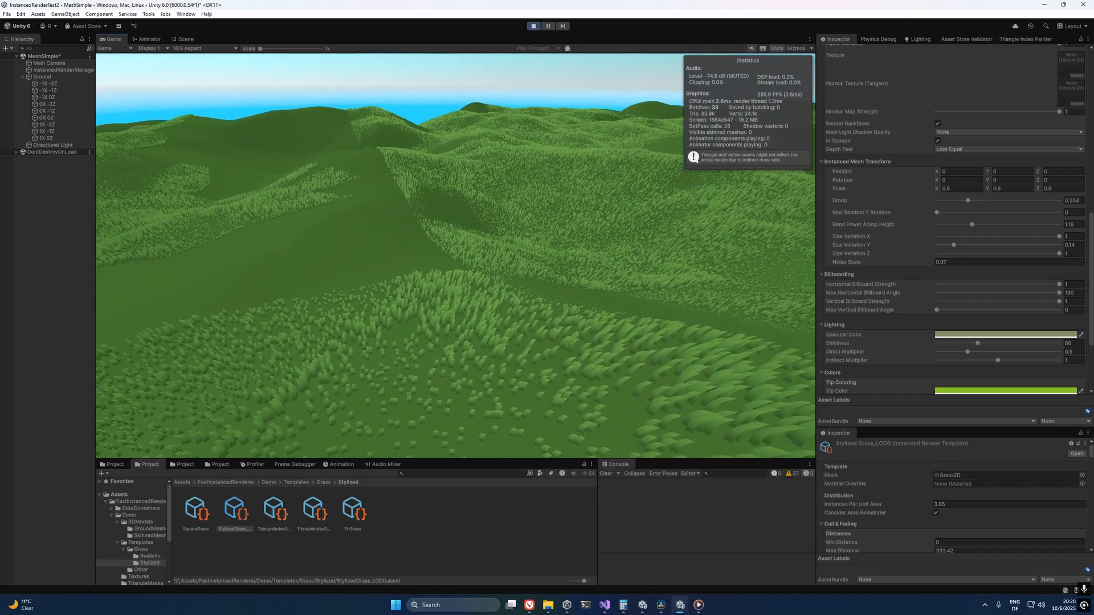
pyautogui.press('w')
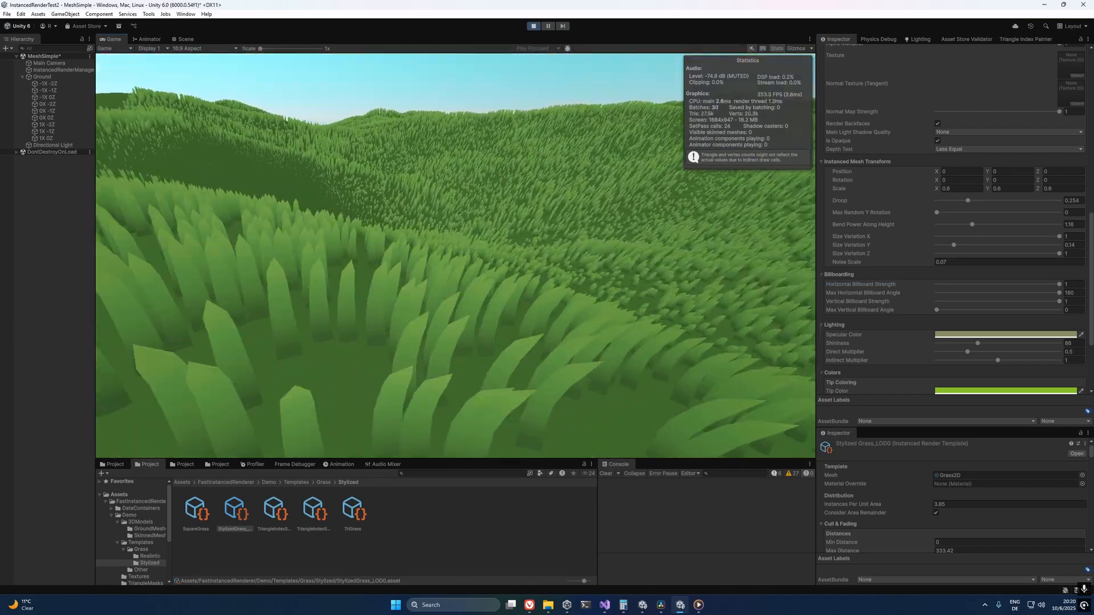
pyautogui.press('w')
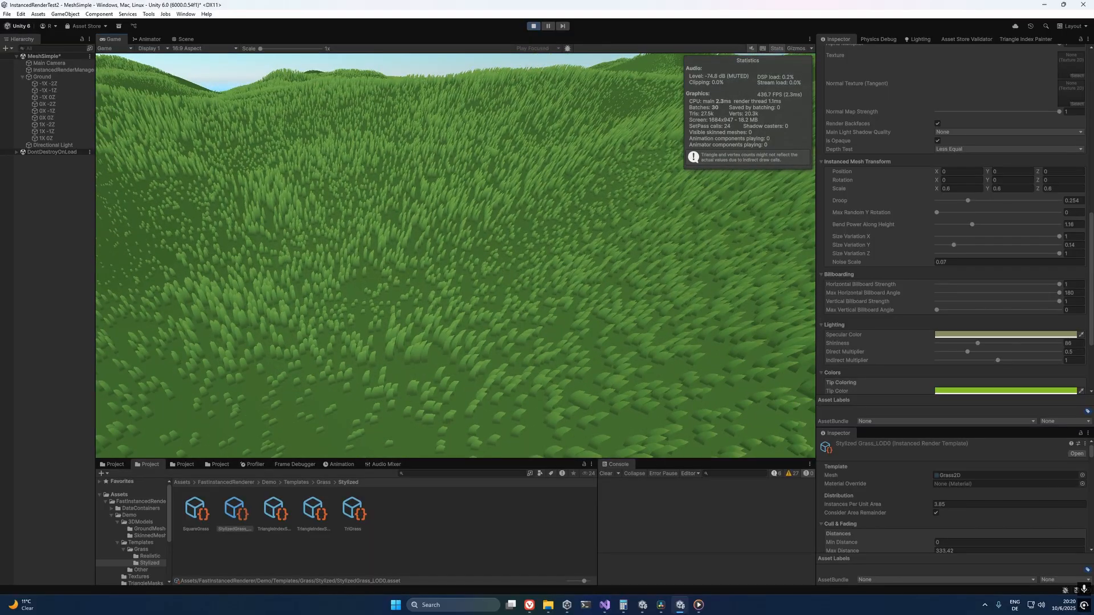
pyautogui.hotkey('alt', 'Tab')
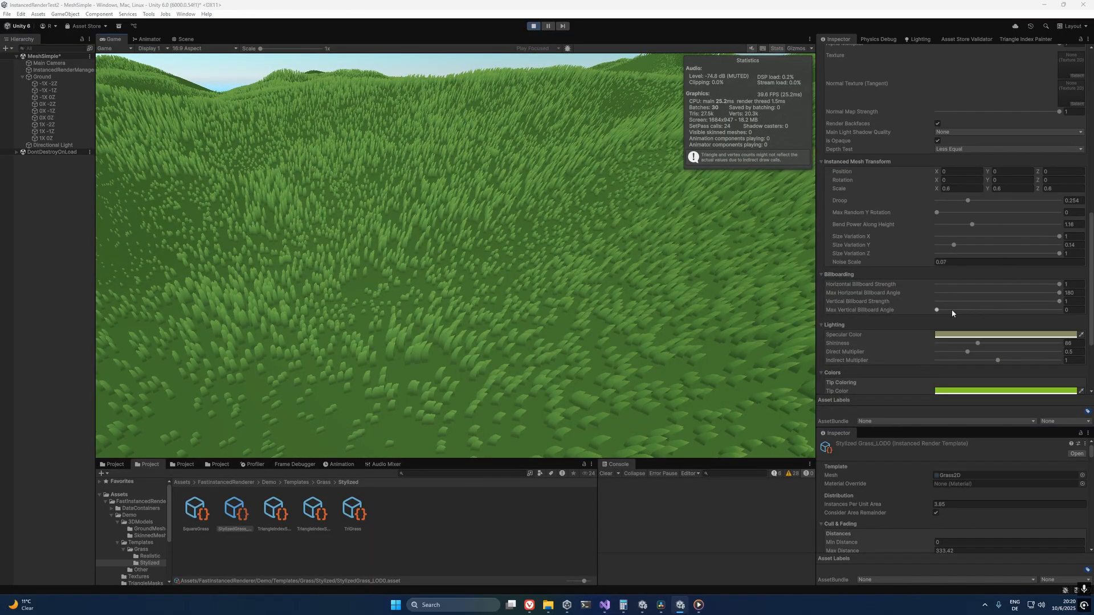
pyautogui.moveTo(952, 309); pyautogui.dragTo(1061, 312)
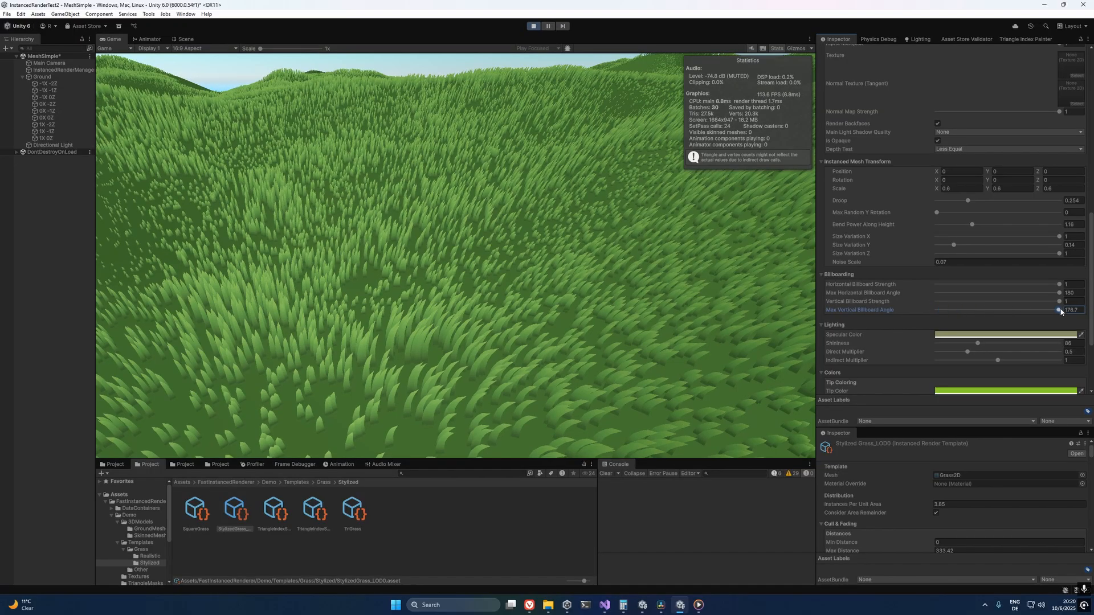
# Step: Examine the vertically billboarded grass from directly above, both close up and from high over the terrain
pyautogui.click(577, 507)
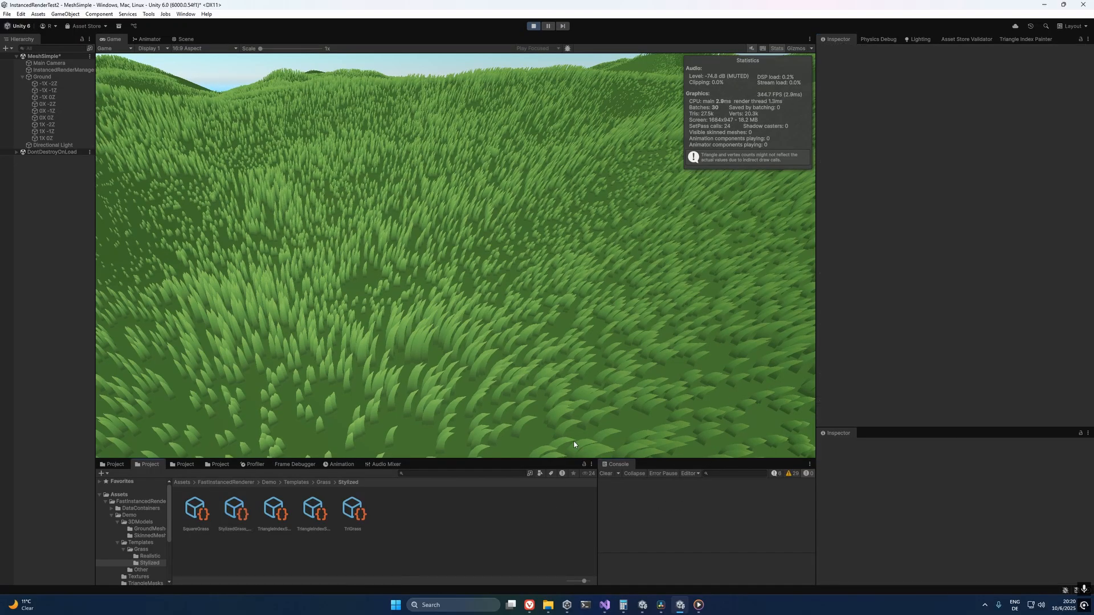
pyautogui.click(574, 444)
pyautogui.press('s')
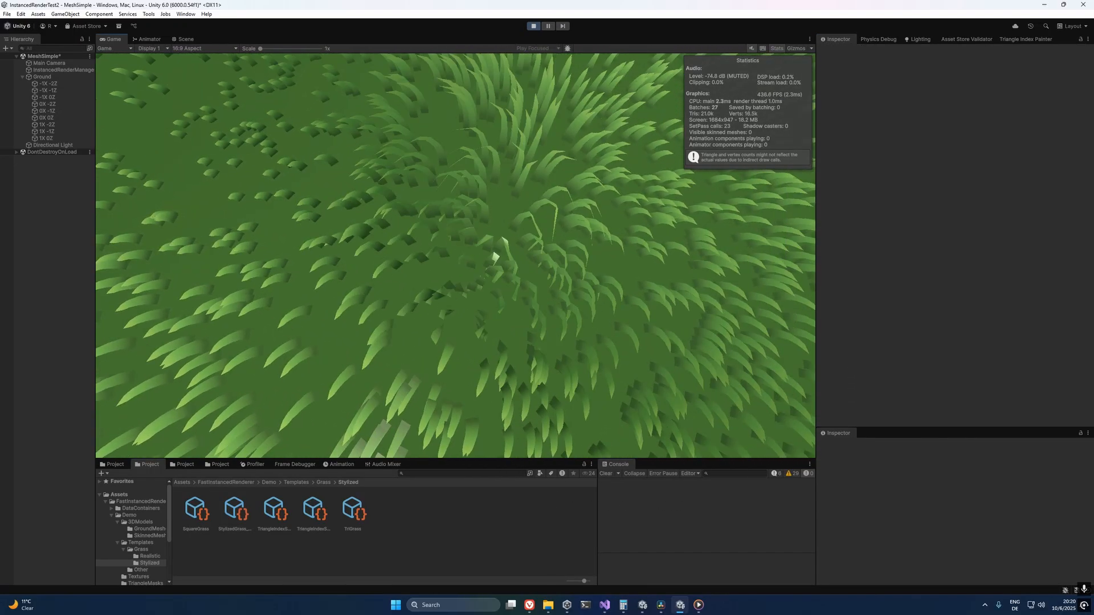
pyautogui.press('w')
pyautogui.press('s')
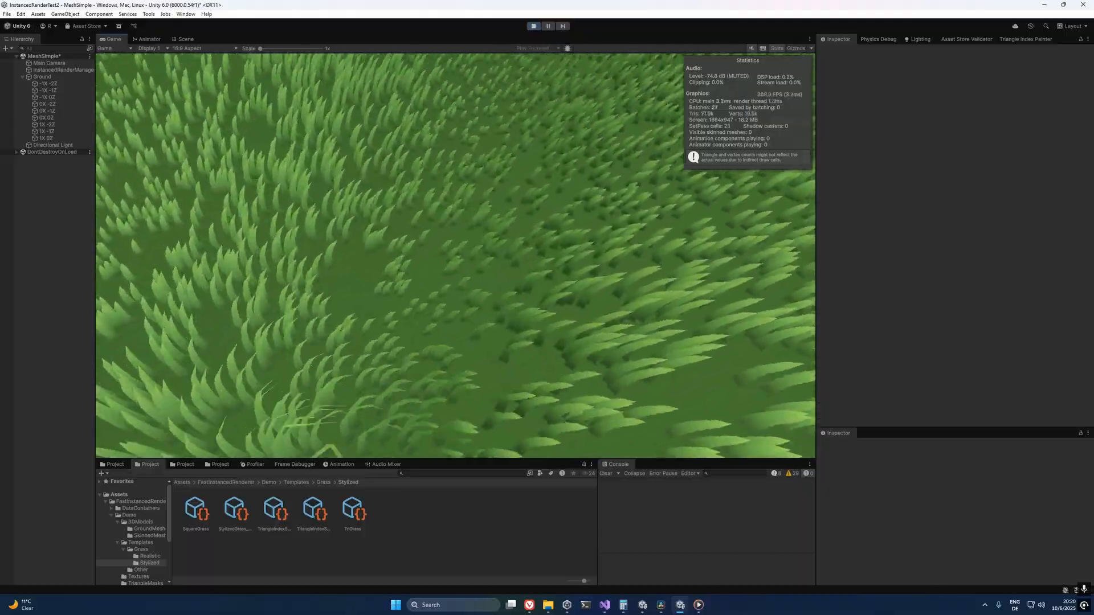
pyautogui.press('s')
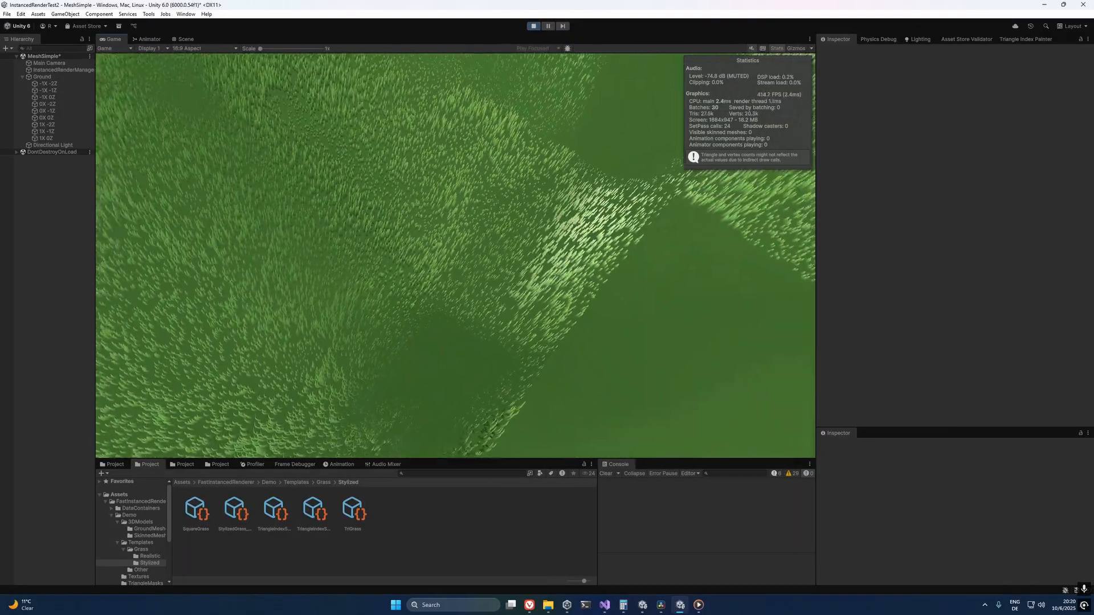
pyautogui.press('w')
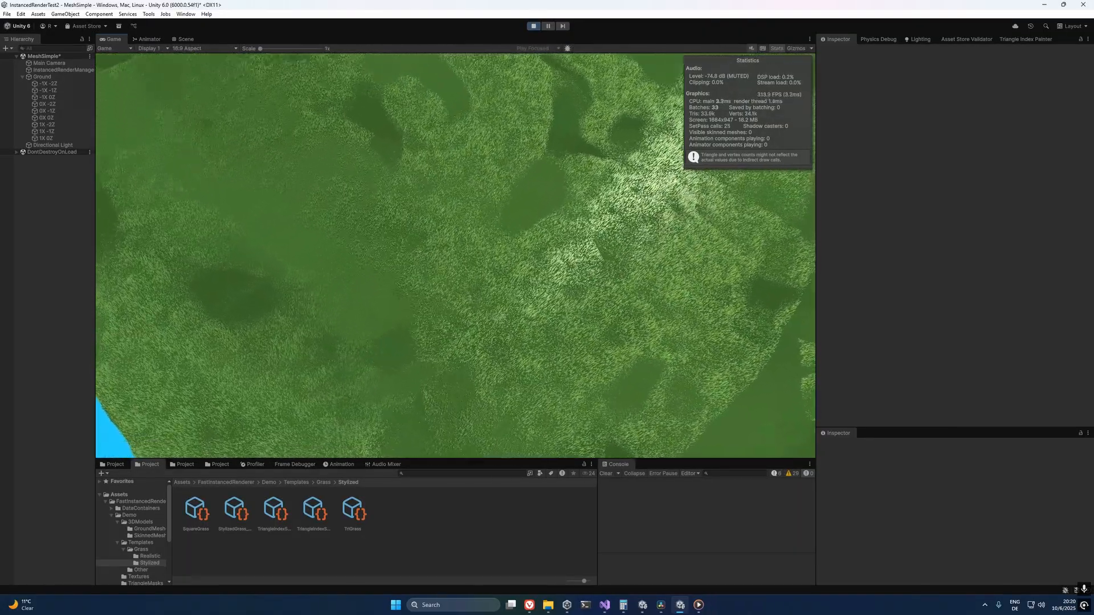
pyautogui.hotkey('alt', 'Tab')
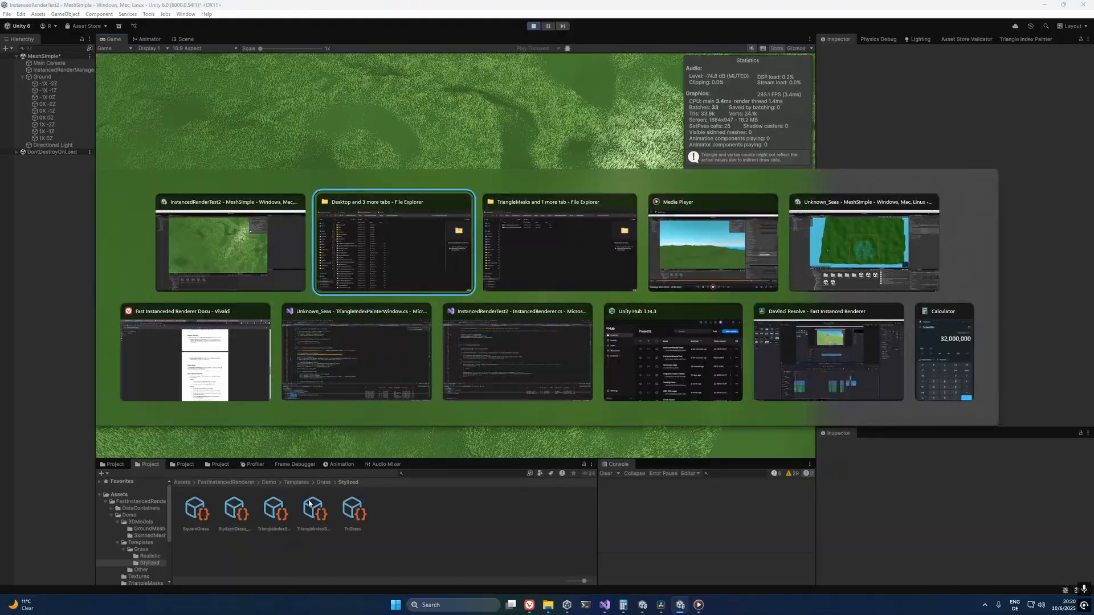
# Step: Select the Stylized Grass_LOD0 template again and try Max Vertical Billboard Angle at lower values, including about 97, before returning it to 180
pyautogui.click(235, 516)
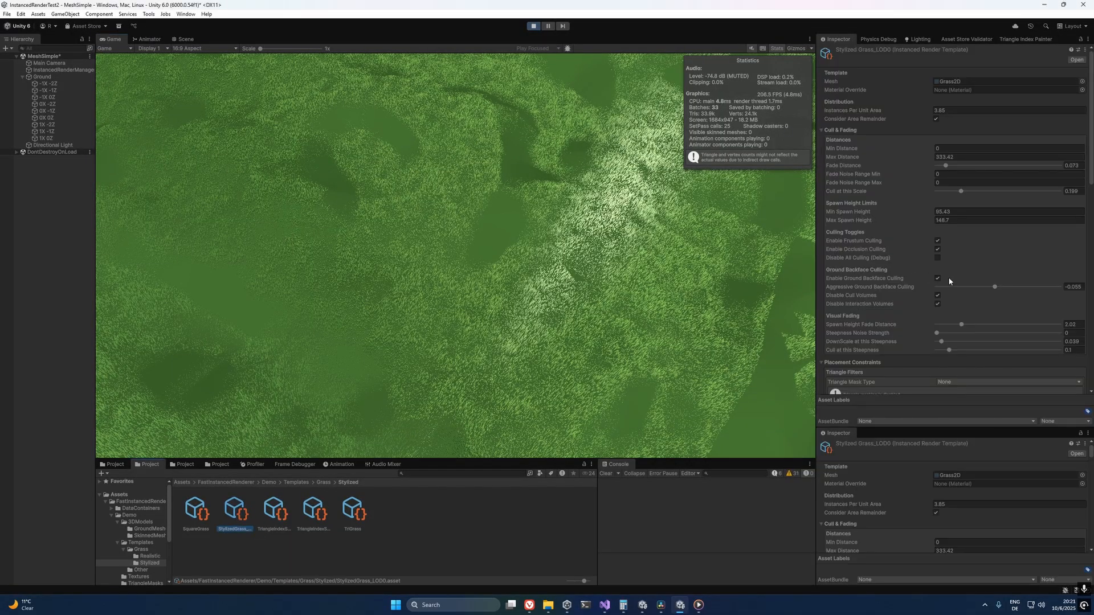
pyautogui.scroll(-10, 949, 280)
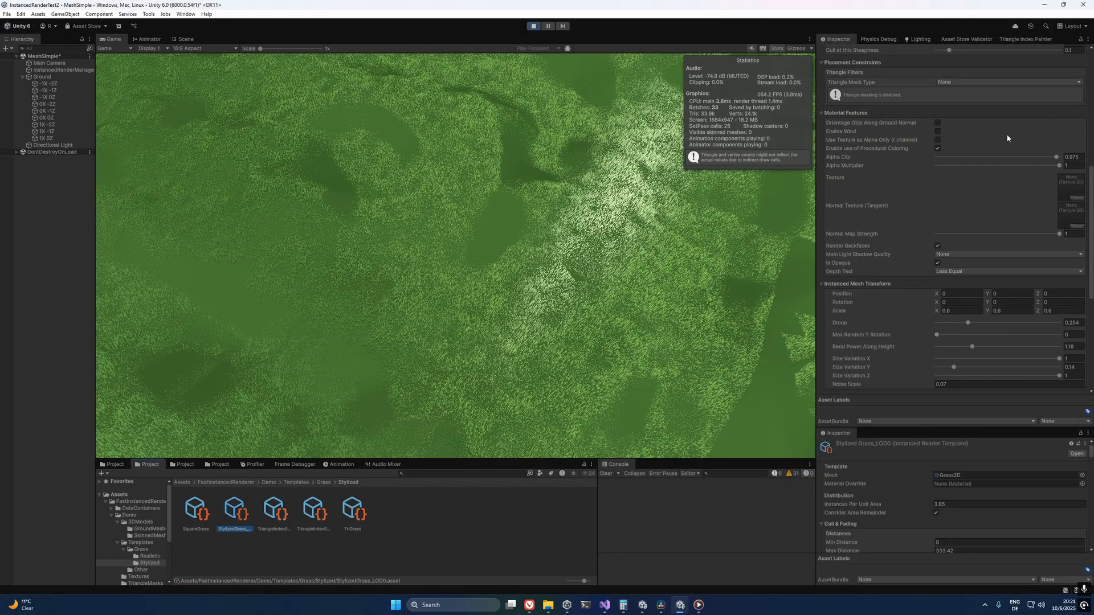
pyautogui.scroll(-5, 956, 233)
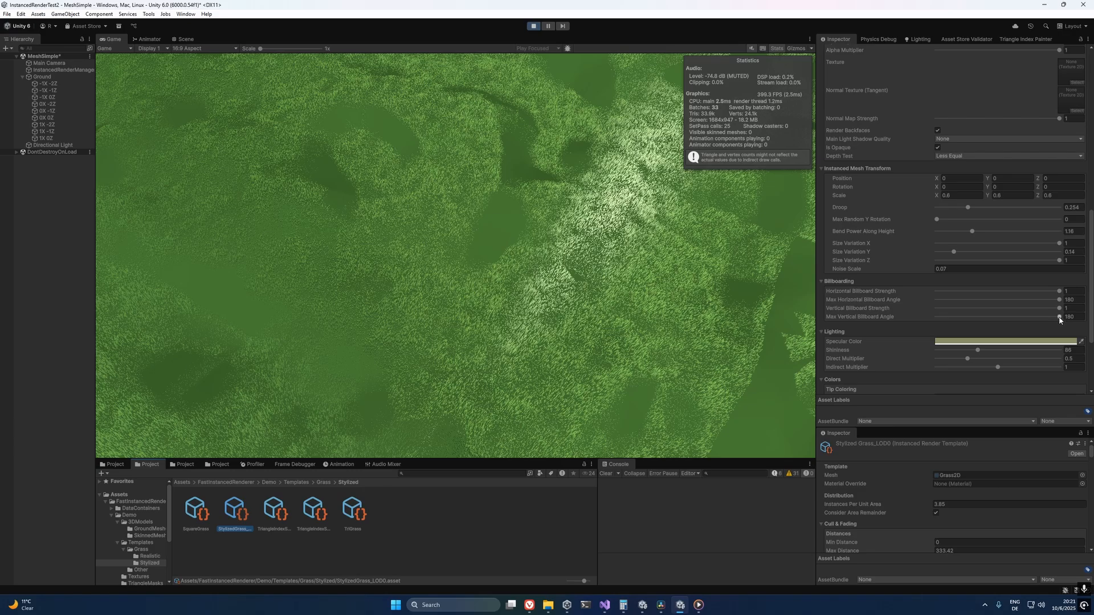
pyautogui.moveTo(1059, 317)
pyautogui.mouseDown()
pyautogui.moveTo(953, 319)
pyautogui.moveTo(1071, 335)
pyautogui.moveTo(915, 330)
pyautogui.moveTo(1002, 338)
pyautogui.mouseUp()
pyautogui.moveTo(1072, 336)
pyautogui.mouseDown()
pyautogui.moveTo(883, 321)
pyautogui.moveTo(1013, 325)
pyautogui.mouseUp()
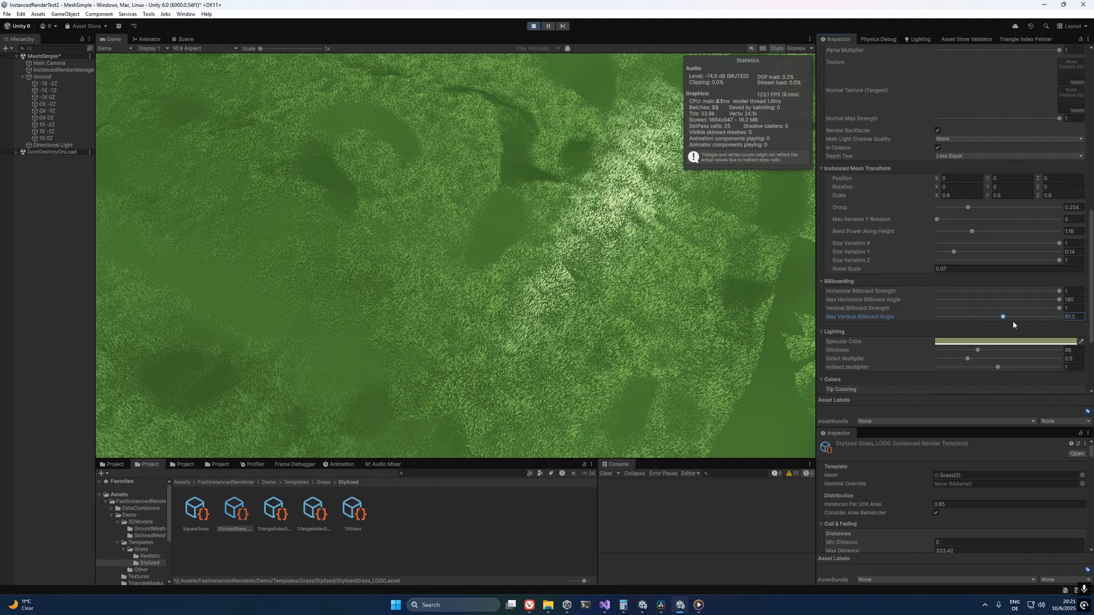
# Step: Set the instanced mesh Scale Y to 1, trying 0.8 first
pyautogui.click(1014, 196)
pyautogui.press('BackSpace')
pyautogui.write('8')
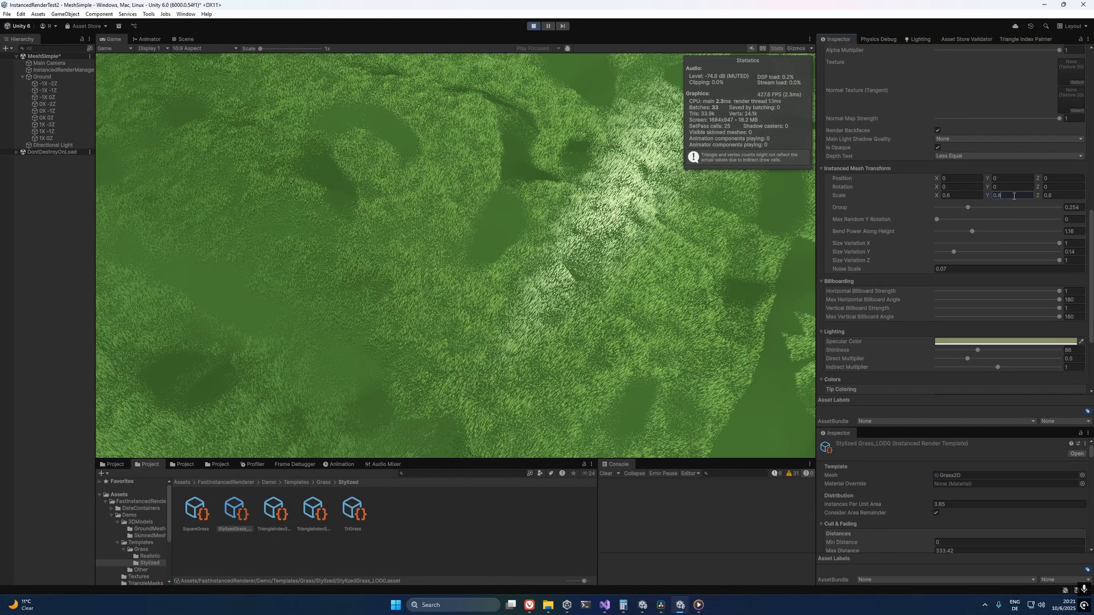
pyautogui.press('BackSpace')
pyautogui.press('BackSpace')
pyautogui.press('BackSpace')
pyautogui.write('1')
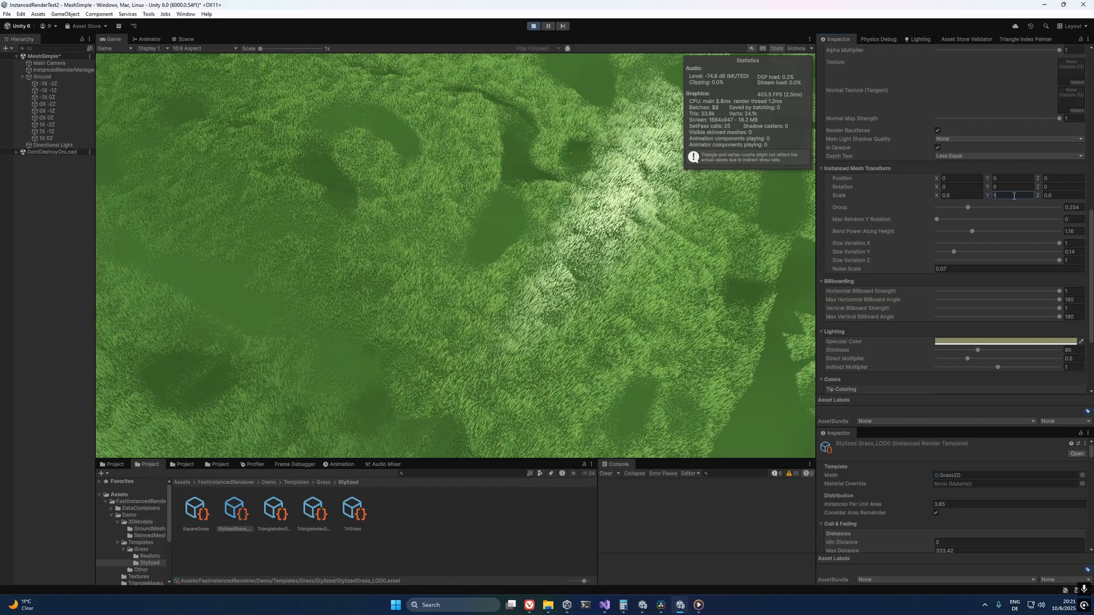
# Step: Compare the grass from above with Max Vertical Billboard Angle at 0 and at 180
pyautogui.moveTo(1045, 322); pyautogui.dragTo(893, 326)
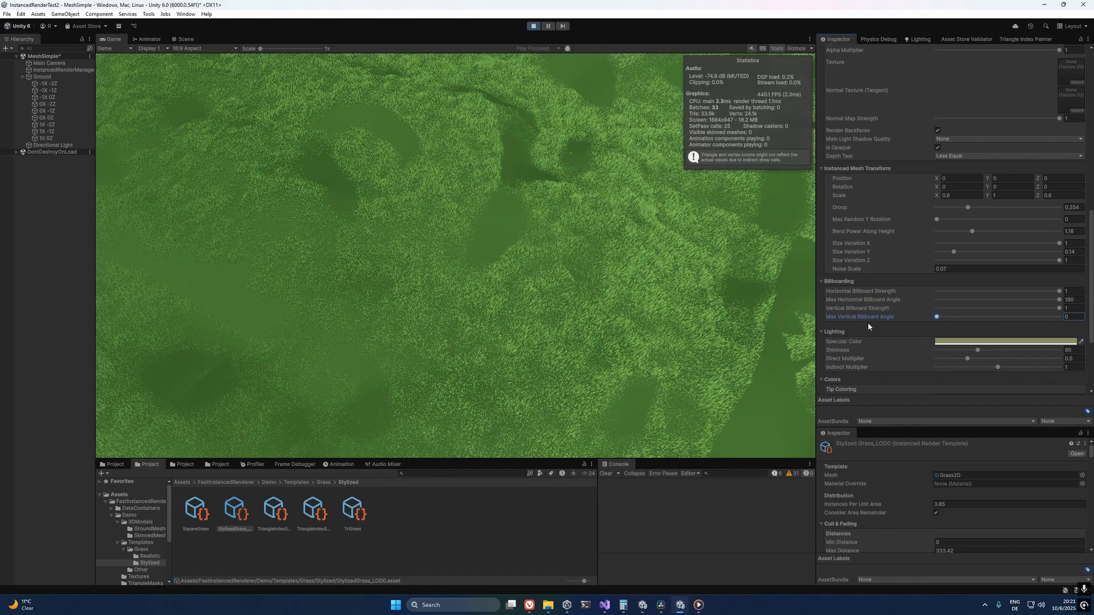
pyautogui.moveTo(1048, 312); pyautogui.dragTo(1007, 308)
pyautogui.click(1041, 308)
pyautogui.moveTo(933, 317); pyautogui.dragTo(1075, 319)
pyautogui.moveTo(959, 316); pyautogui.dragTo(1071, 318)
# Step: Examine the taller grass with full vertical billboarding from above, at ground level and across the hills
pyautogui.press('s')
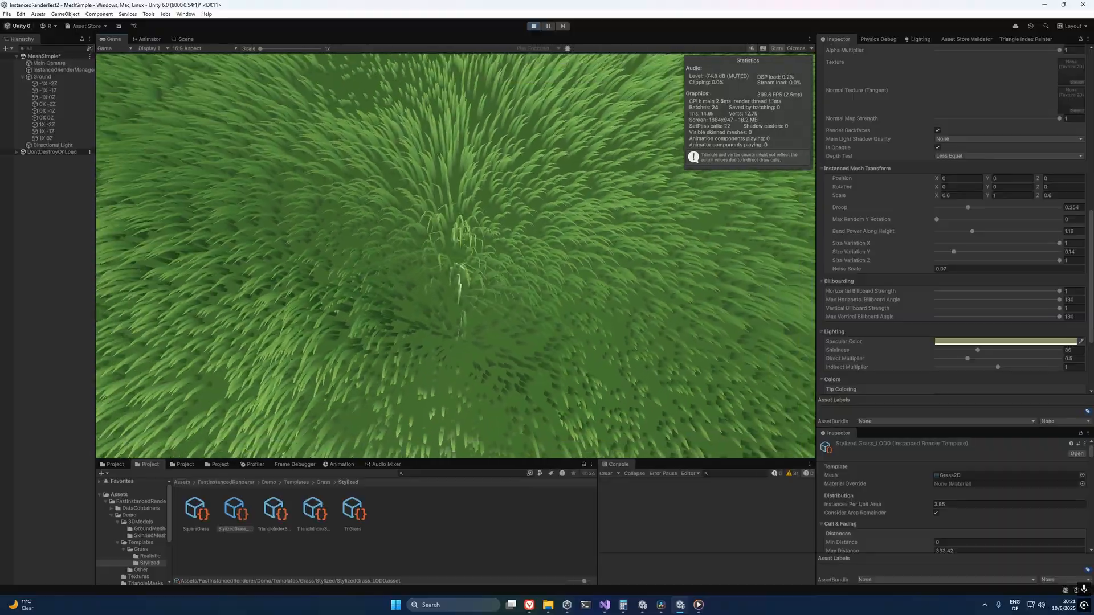
pyautogui.press('w')
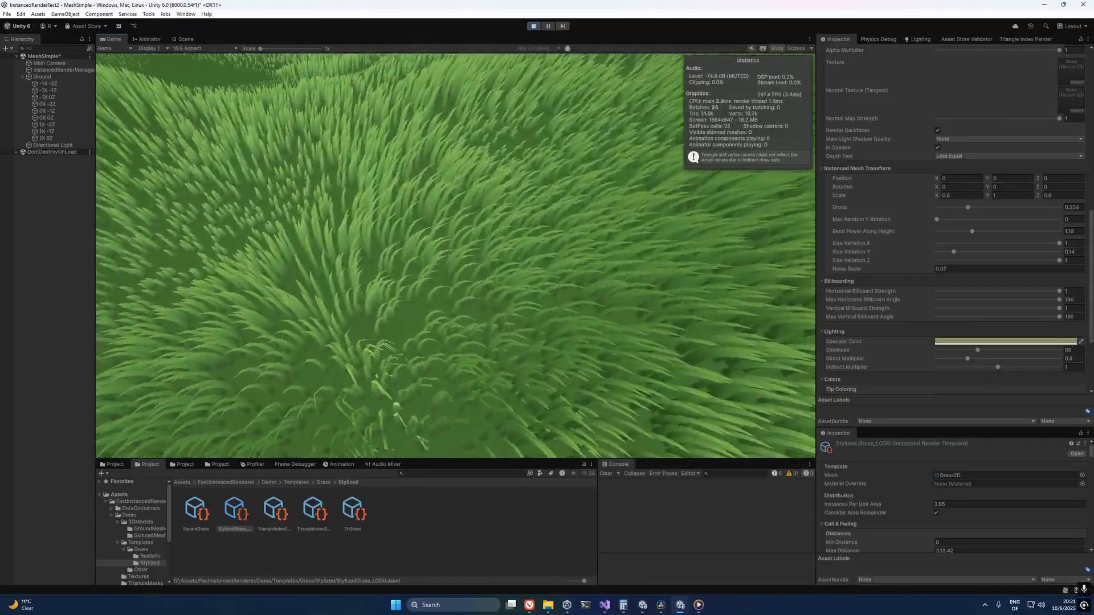
pyautogui.press('s')
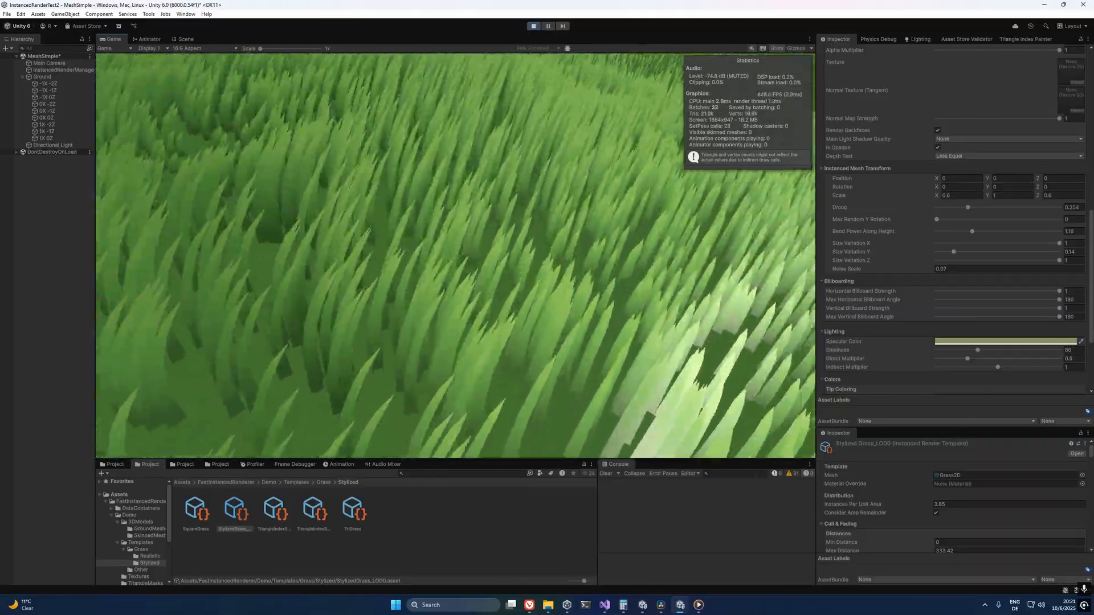
pyautogui.press('s')
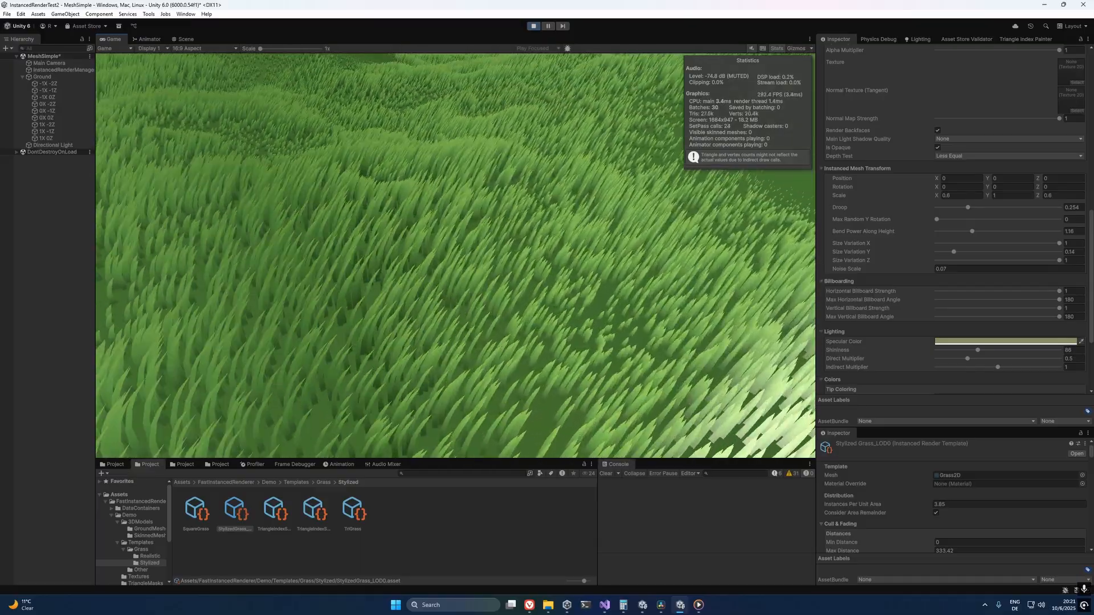
pyautogui.press('w')
pyautogui.press('s')
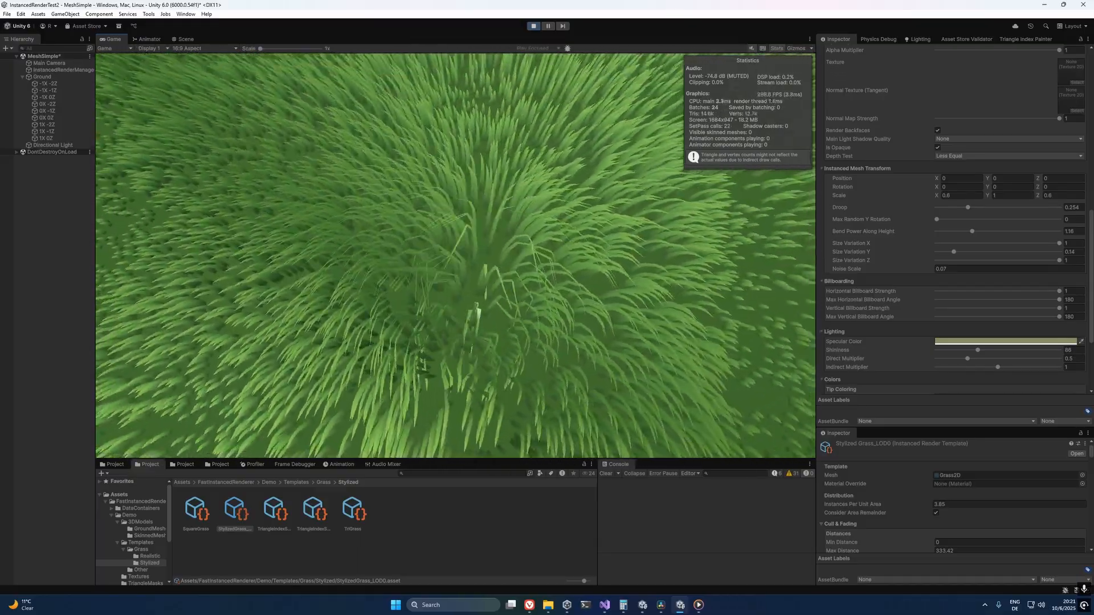
pyautogui.press('w')
pyautogui.press('s')
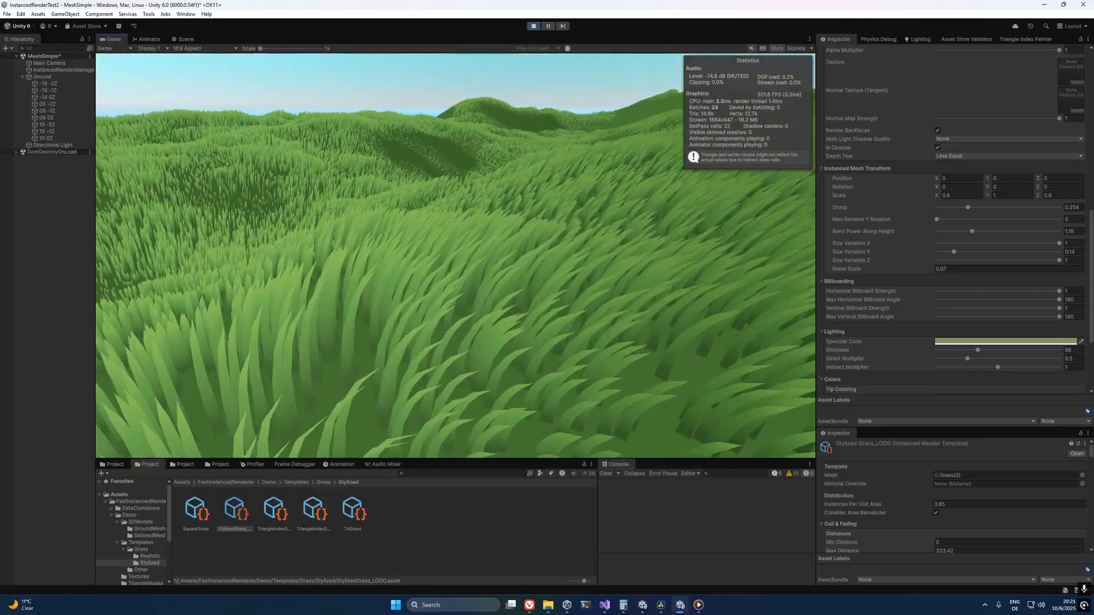
pyautogui.hotkey('alt', 'Tab')
pyautogui.press('Escape')
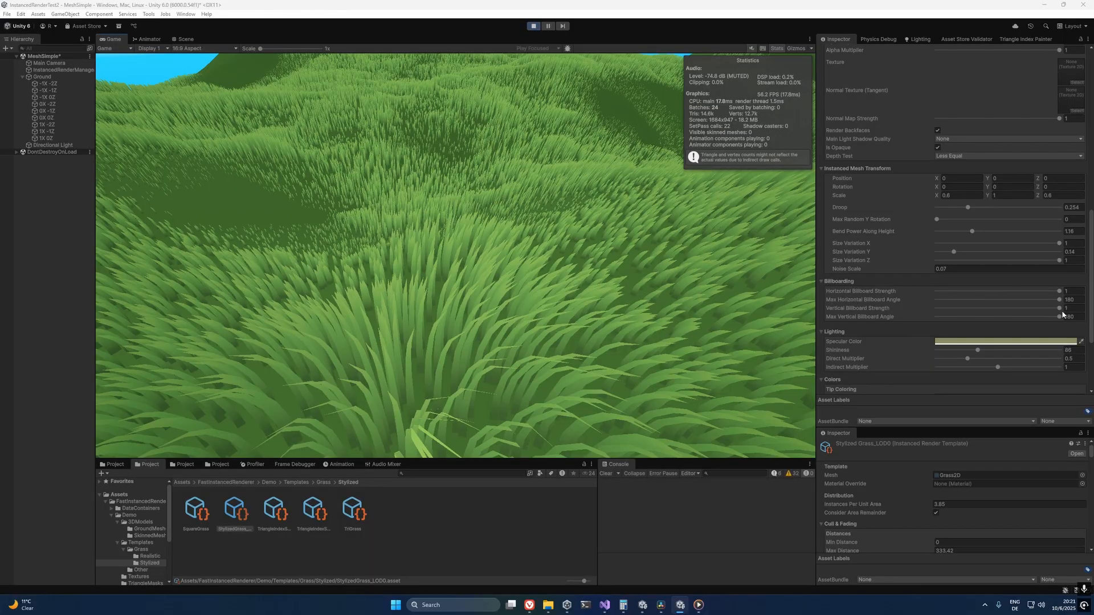
# Step: Set Max Vertical Billboard Angle to 0 and inspect the blades from above and near the ground
pyautogui.moveTo(1060, 317); pyautogui.dragTo(923, 319)
pyautogui.click(801, 326)
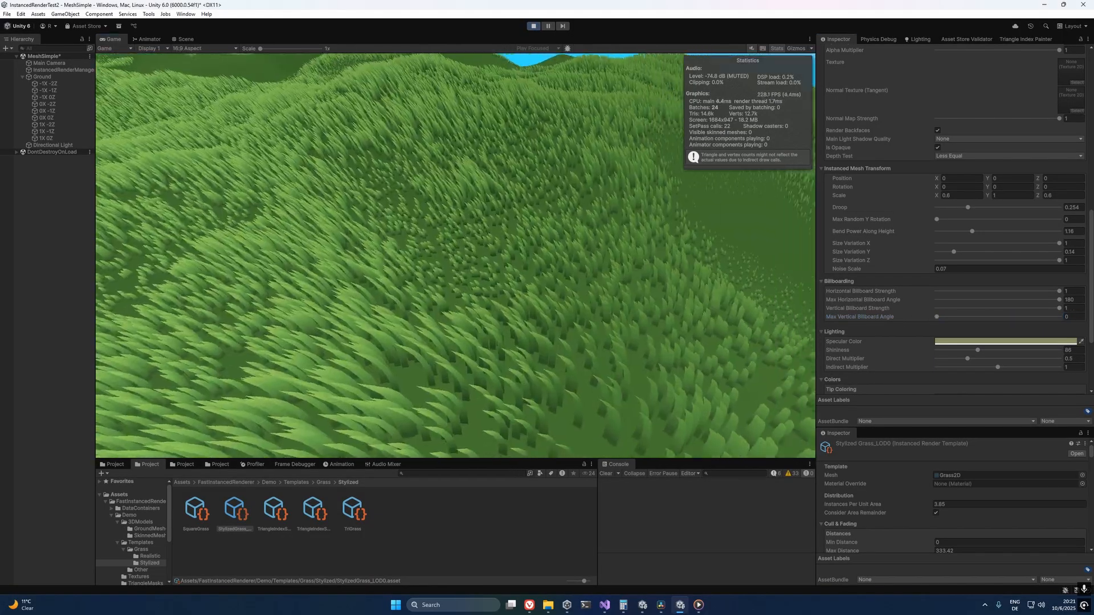
pyautogui.press('w')
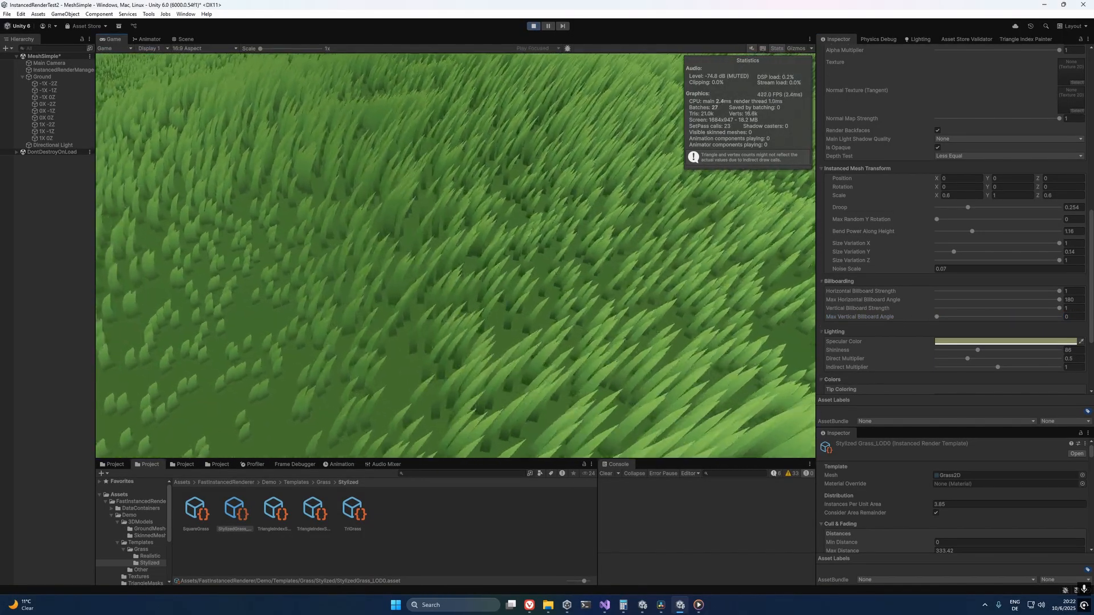
pyautogui.press('w')
pyautogui.press('w')
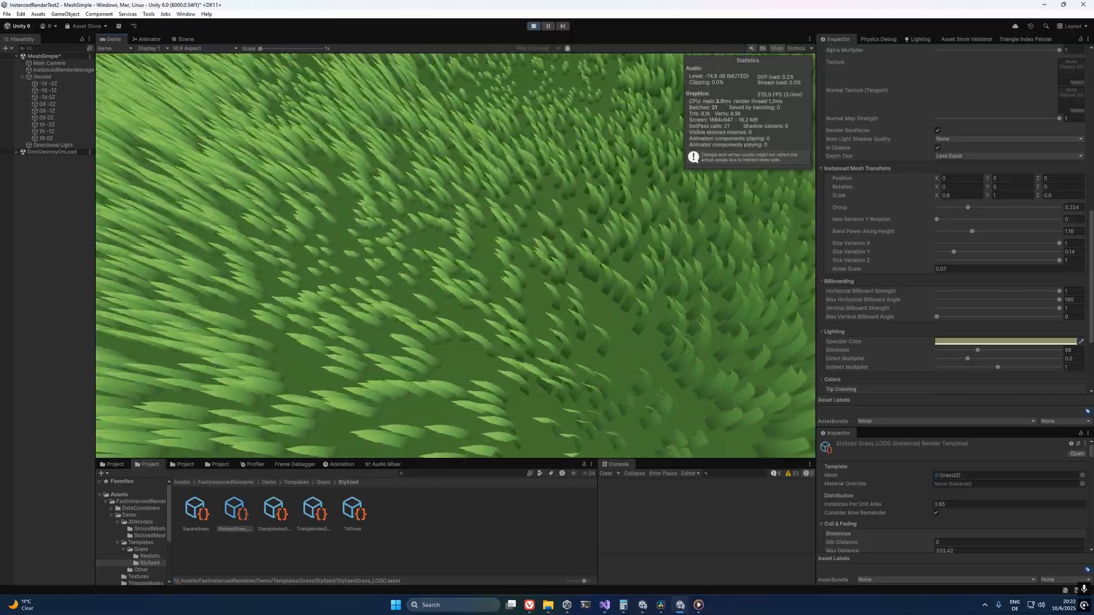
pyautogui.hotkey('alt', 'Tab')
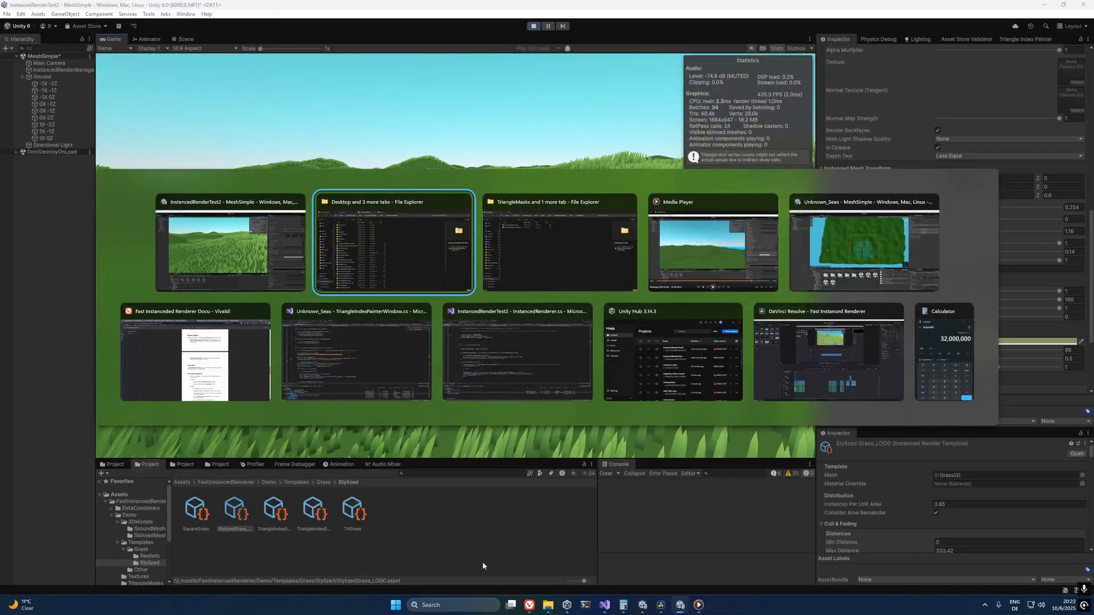
# Step: View the grass hills and brighten the lighting's Specular Color to a pale yellow with brightness 100
pyautogui.scroll(-2, 876, 307)
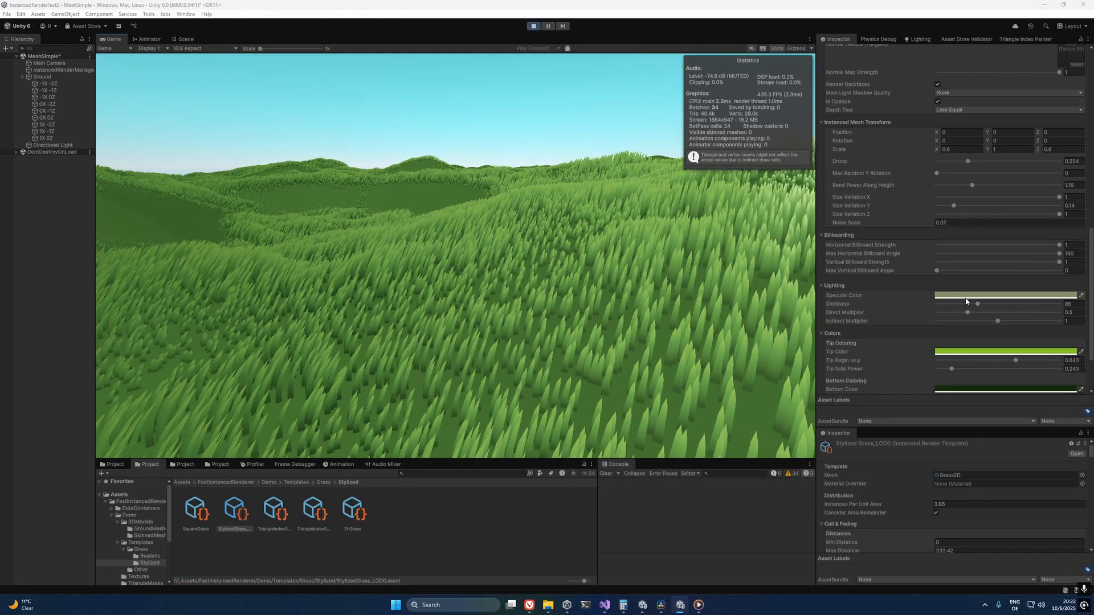
pyautogui.hotkey('alt', 'Tab')
pyautogui.press('s')
pyautogui.press('w')
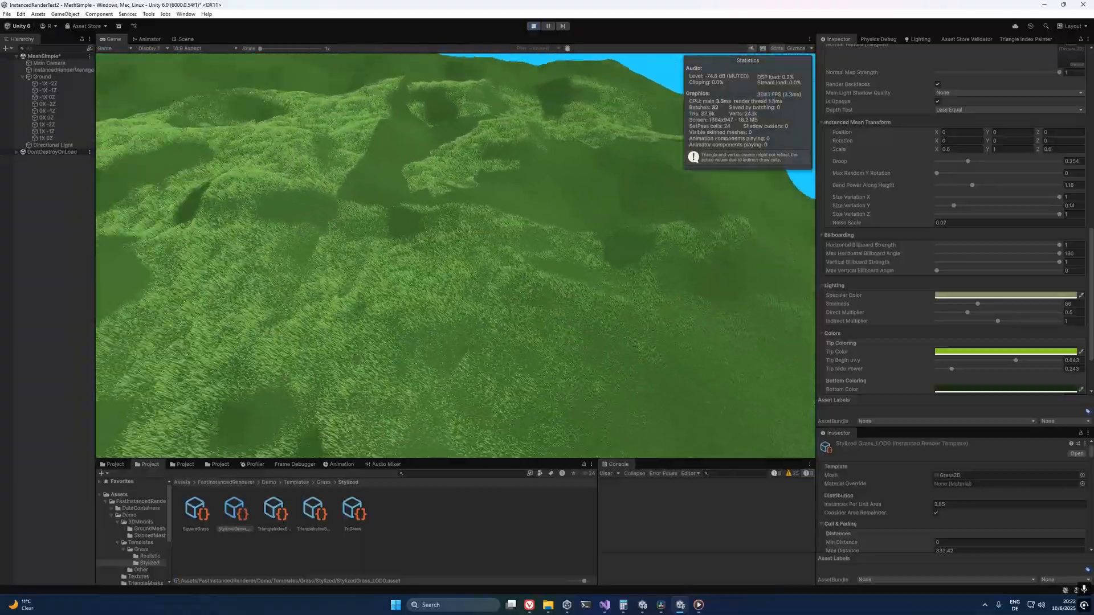
pyautogui.press('w')
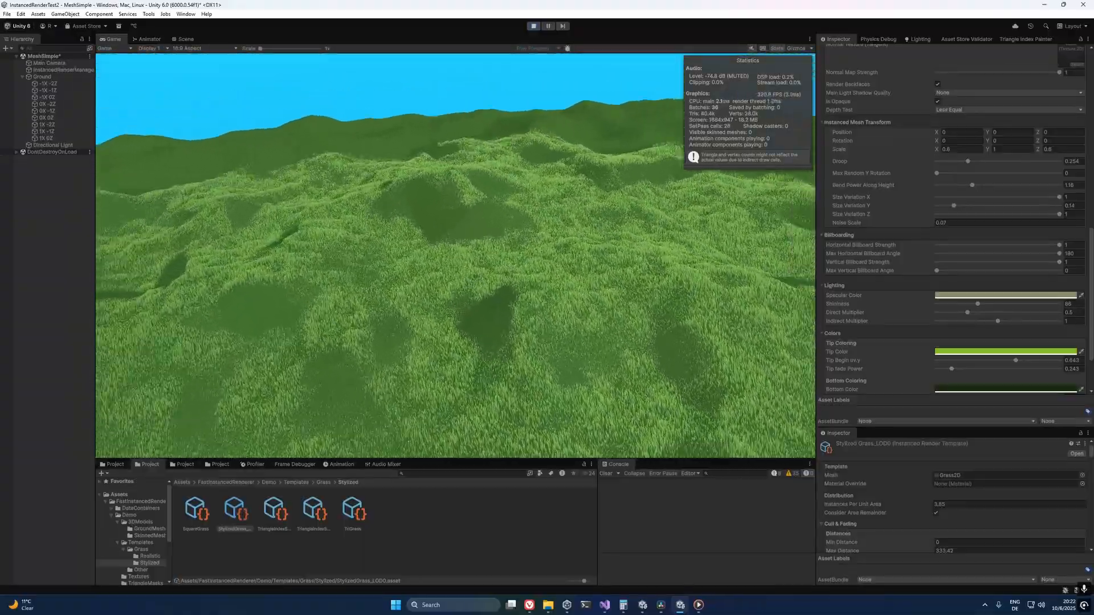
pyautogui.hotkey('alt', 'Tab')
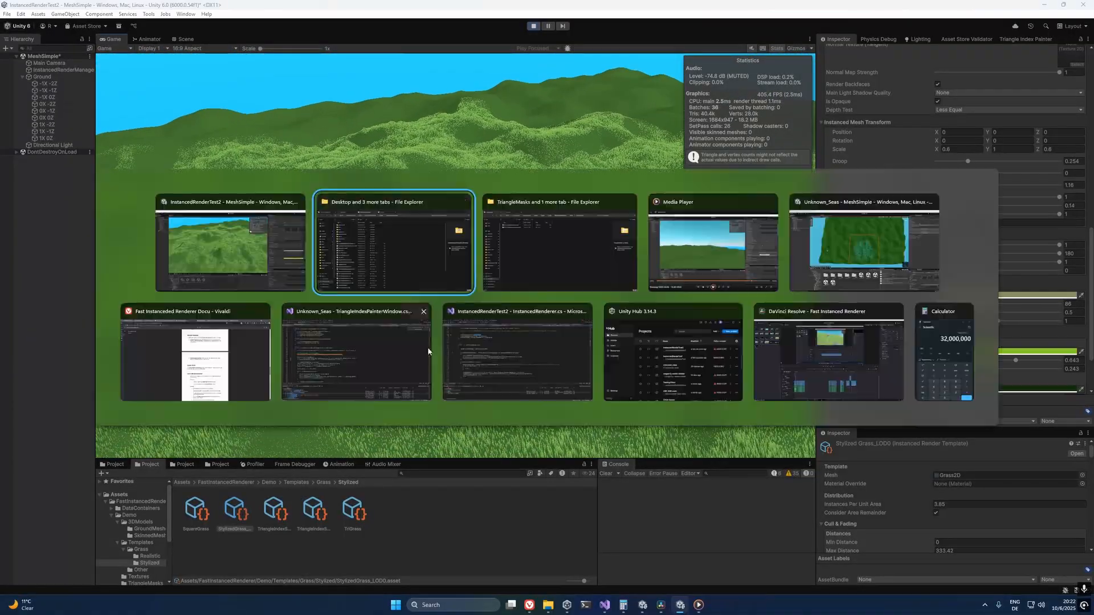
pyautogui.click(950, 296)
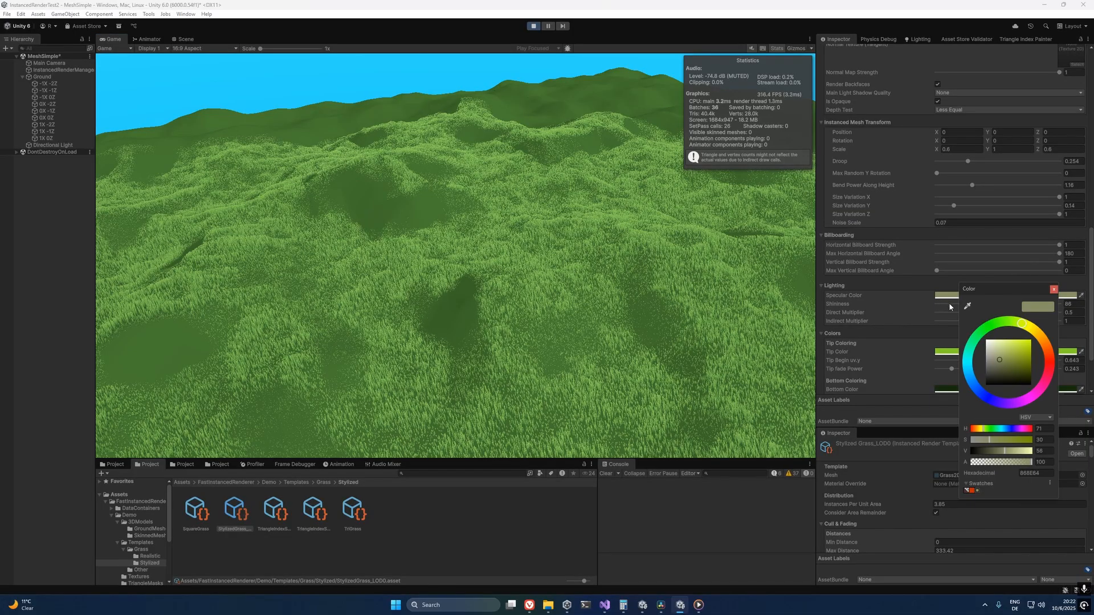
pyautogui.moveTo(999, 360); pyautogui.dragTo(1000, 342)
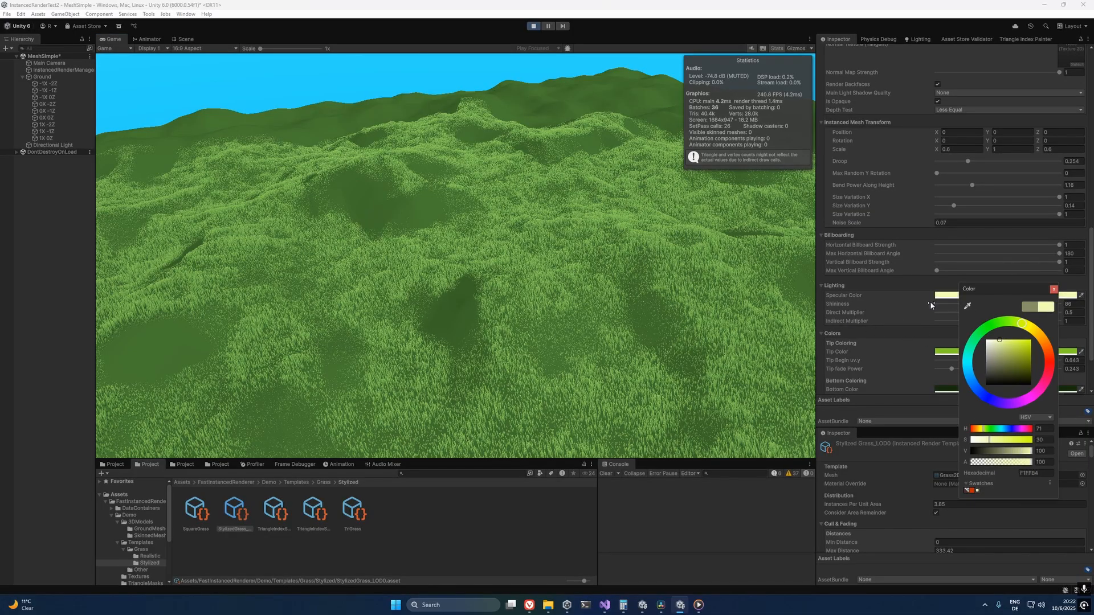
# Step: Set the lighting Shininess to 8 and view the specular highlights across the hills from several angles
pyautogui.click(930, 305)
pyautogui.moveTo(971, 305); pyautogui.dragTo(941, 307)
pyautogui.click(747, 311)
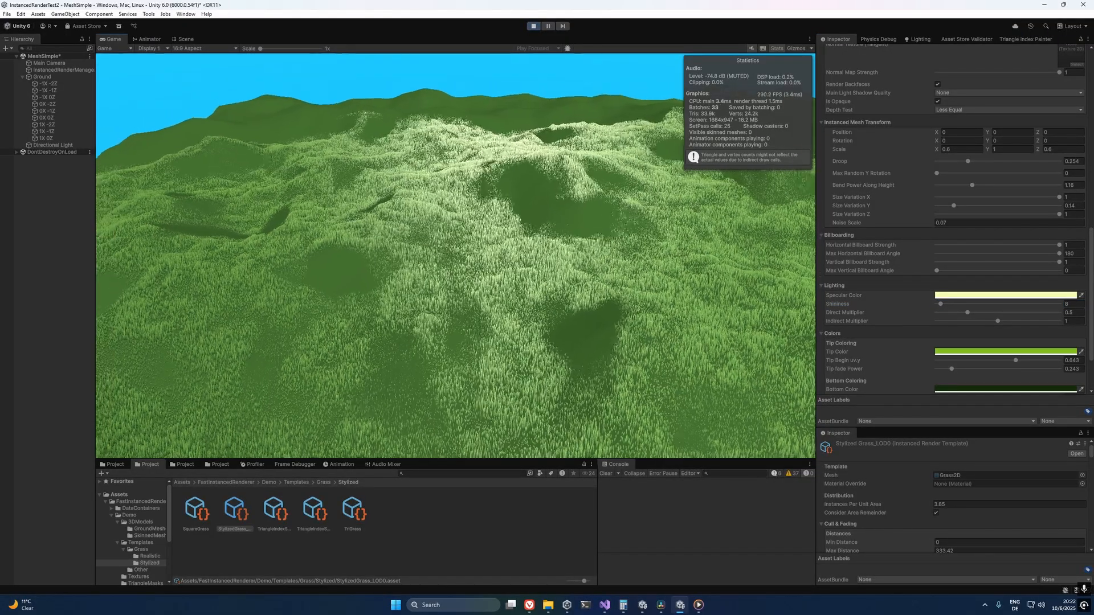
pyautogui.press('w')
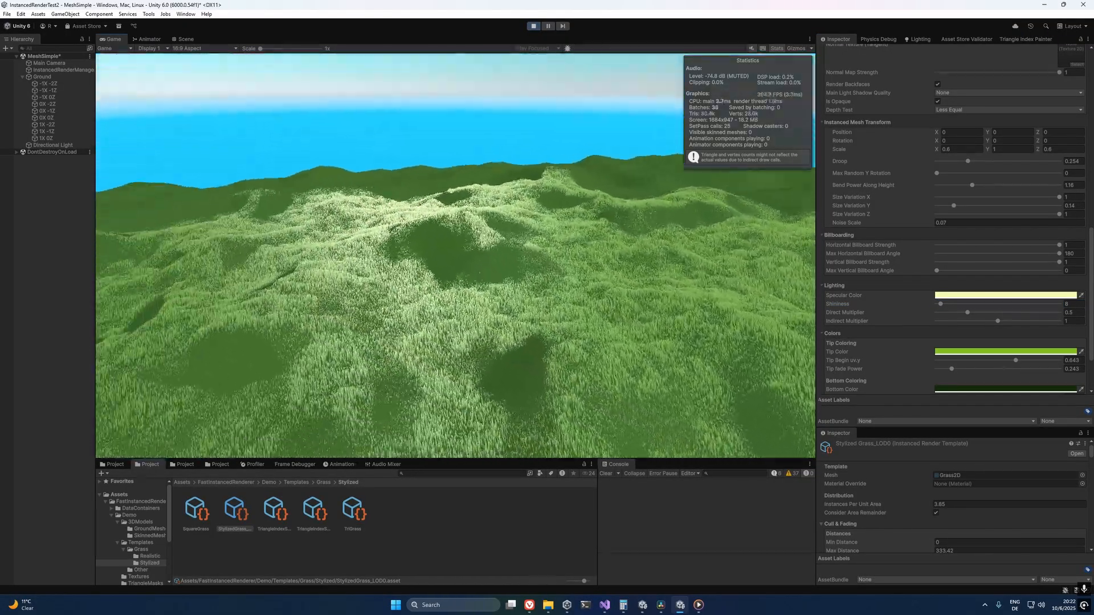
pyautogui.press('s')
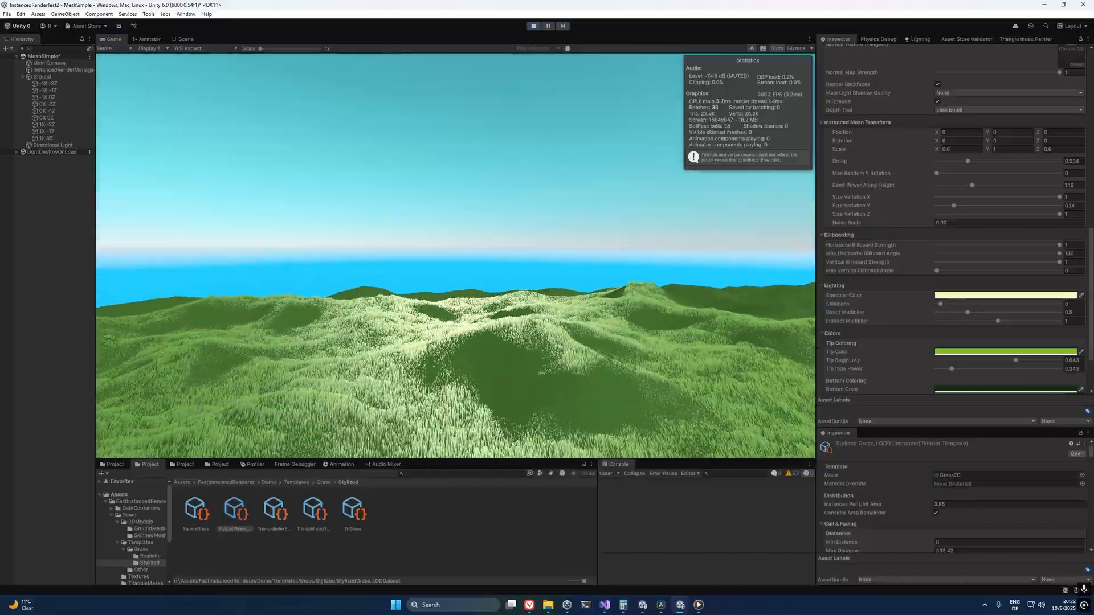
pyautogui.press('s')
pyautogui.press('d')
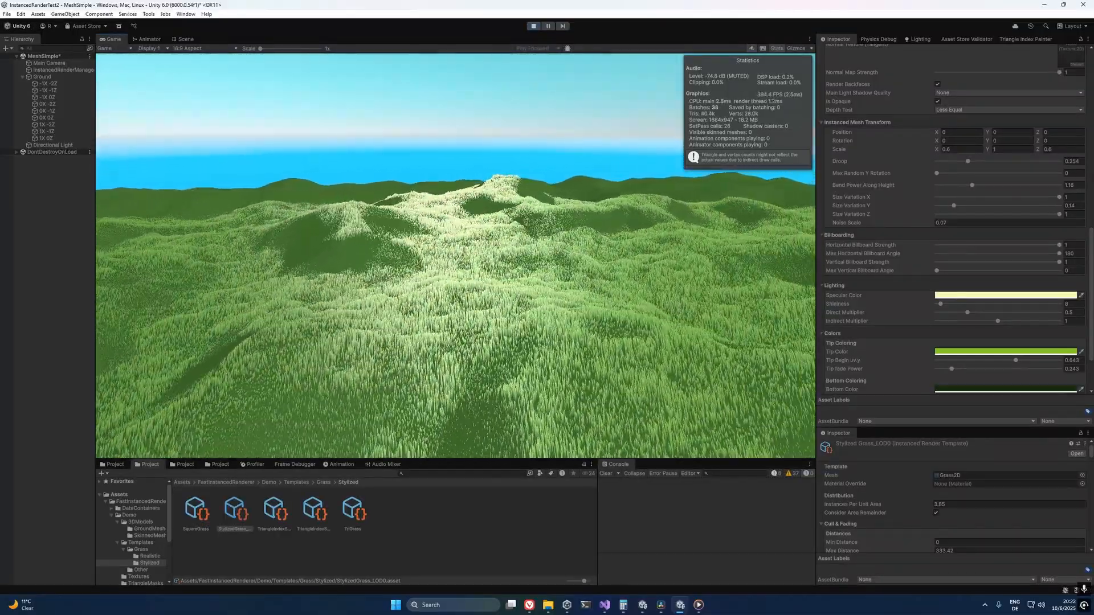
pyautogui.hotkey('alt', 'Tab')
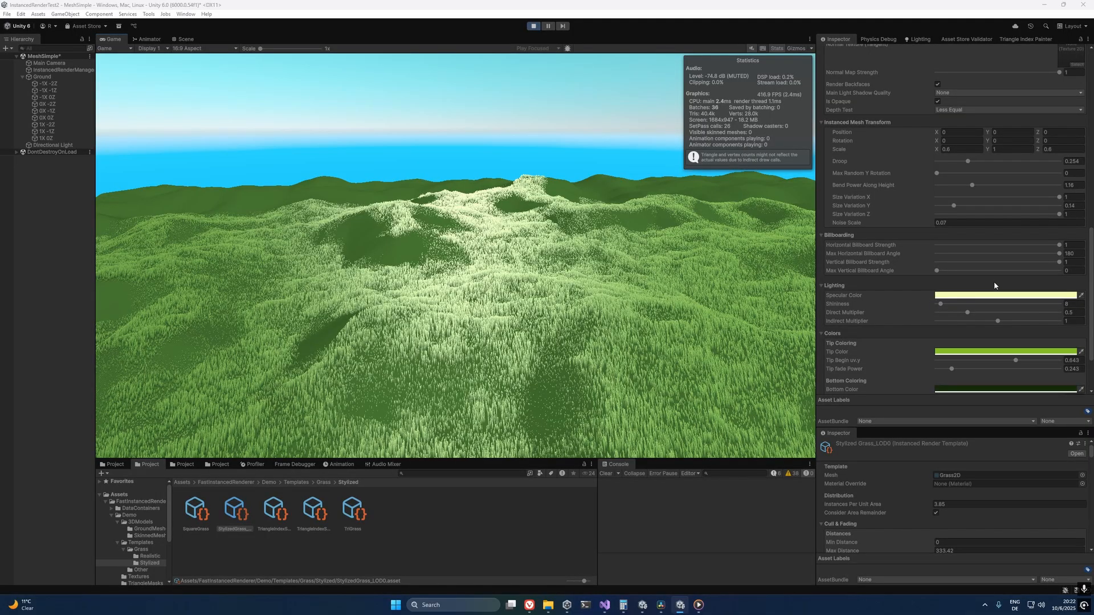
# Step: Try out the instanced mesh's Max Random Y Rotation and return it to 0
pyautogui.scroll(2, 927, 188)
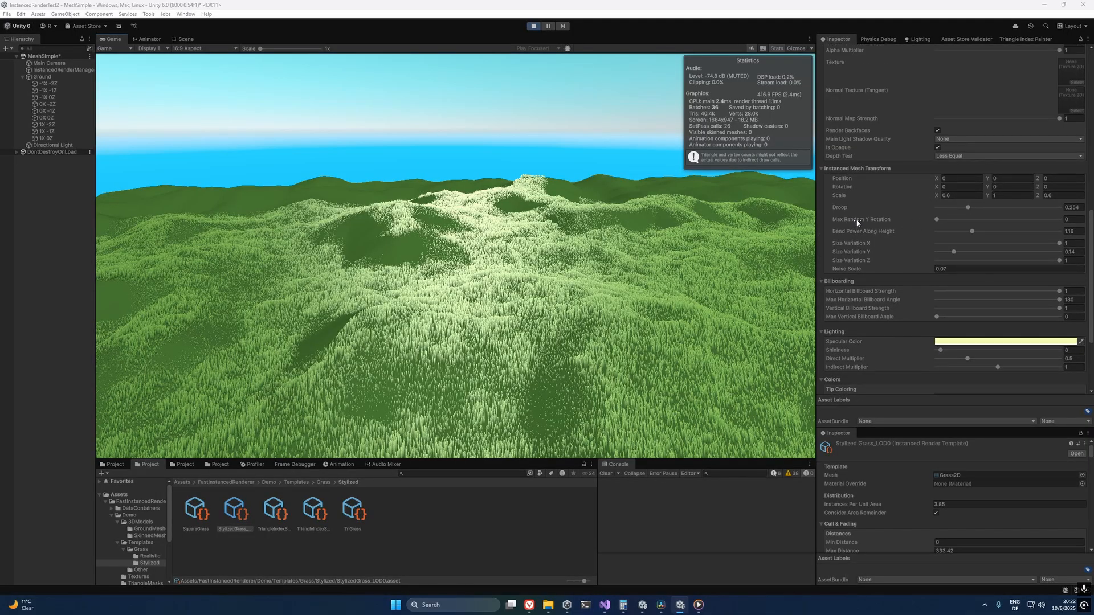
pyautogui.click(937, 221)
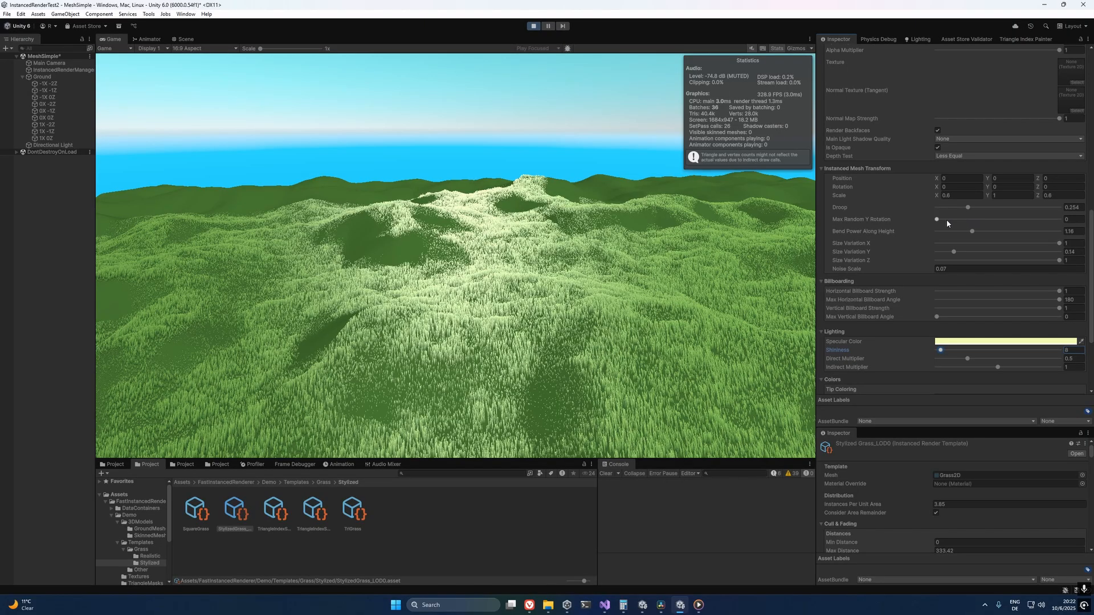
pyautogui.moveTo(946, 220); pyautogui.dragTo(893, 209)
# Step: Set the lighting Shininess to 54.4 and darken the Specular Color to a muted beige
pyautogui.scroll(-5, 891, 251)
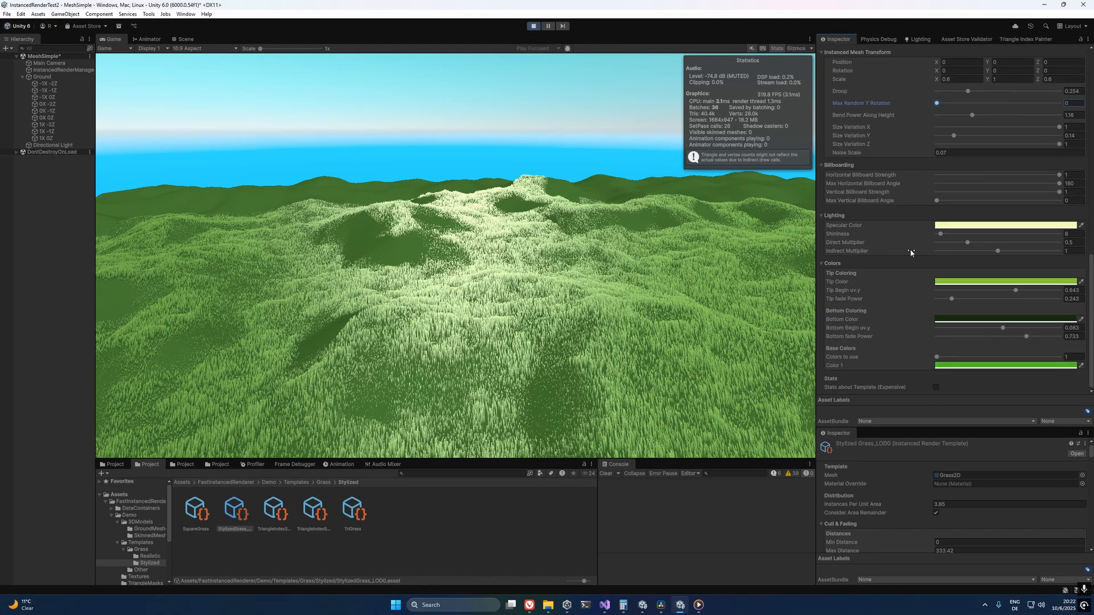
pyautogui.moveTo(941, 234); pyautogui.dragTo(963, 236)
pyautogui.click(971, 227)
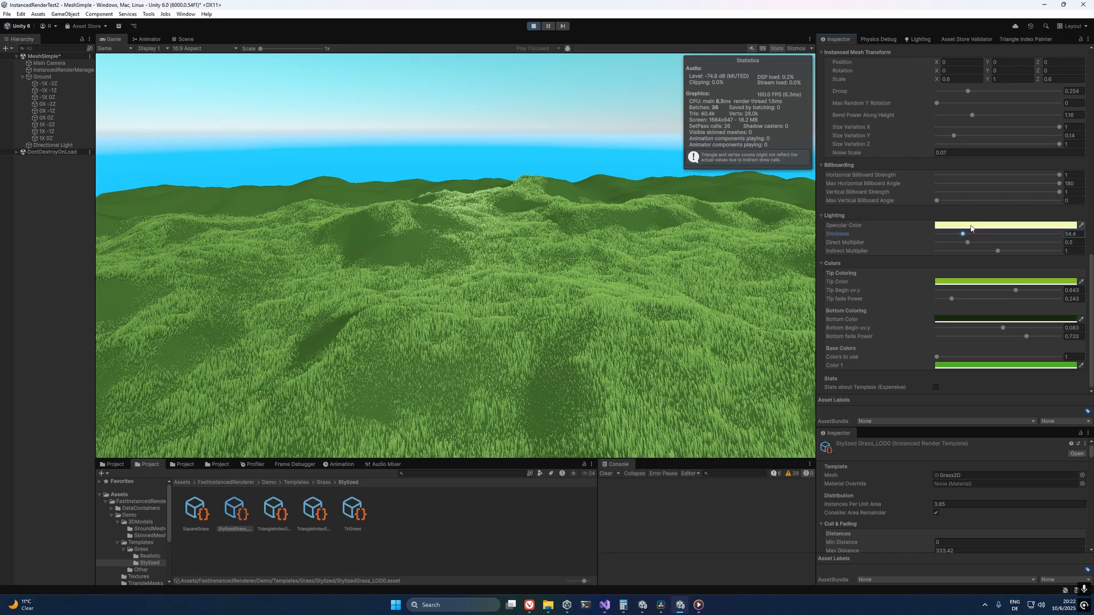
pyautogui.moveTo(1009, 270); pyautogui.dragTo(1011, 282)
# Step: Try the lighting's Direct Multiplier at about 1.009 and 0.389, ending at 0.507, and view the grass
pyautogui.click(835, 244)
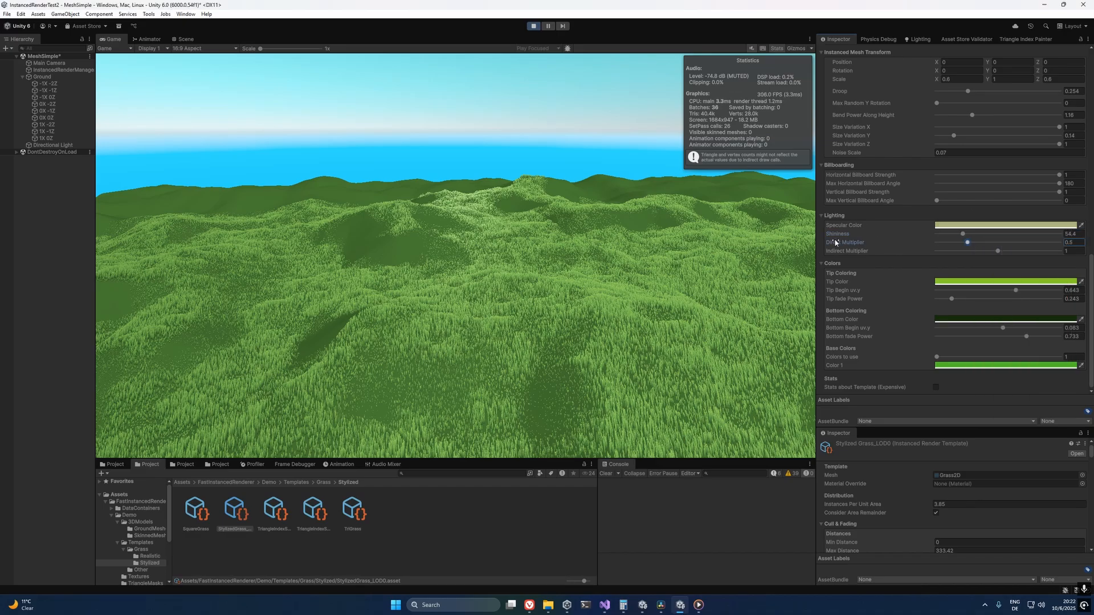
pyautogui.moveTo(968, 244); pyautogui.dragTo(987, 244)
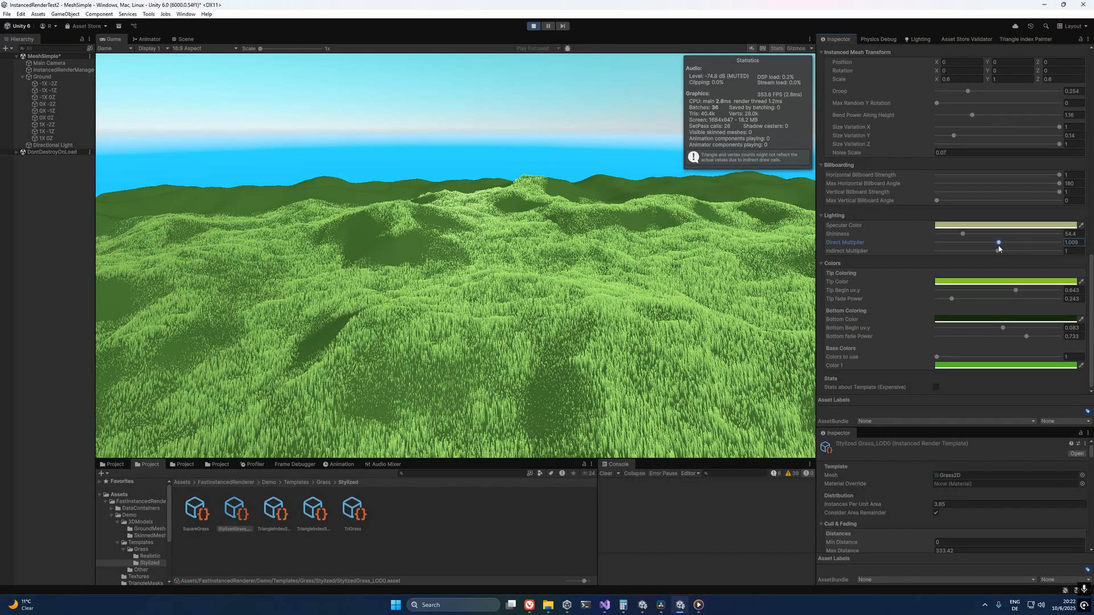
pyautogui.moveTo(988, 243); pyautogui.dragTo(960, 243)
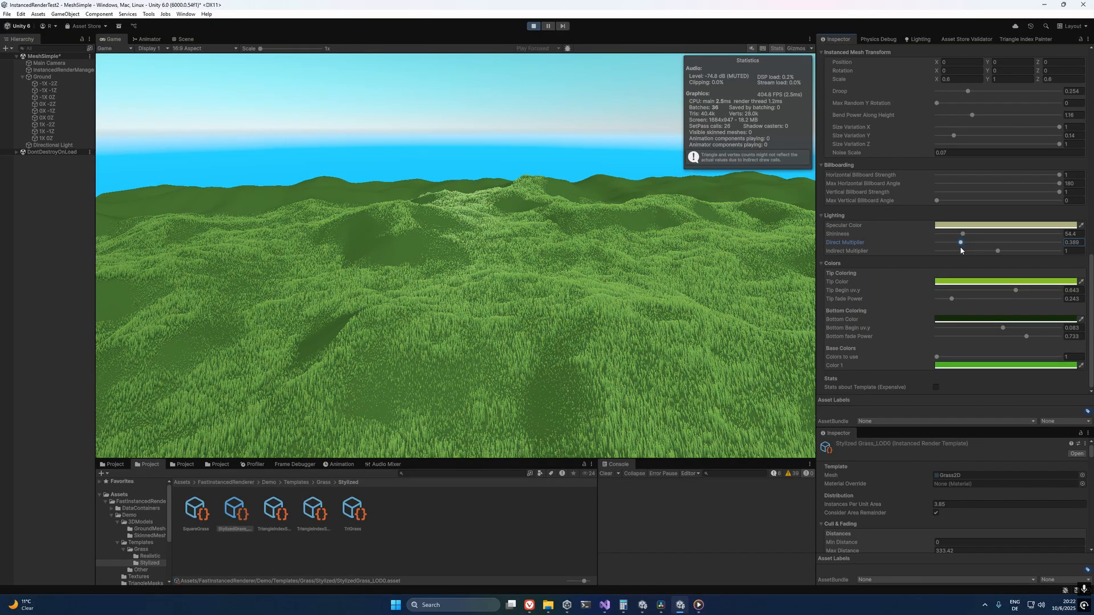
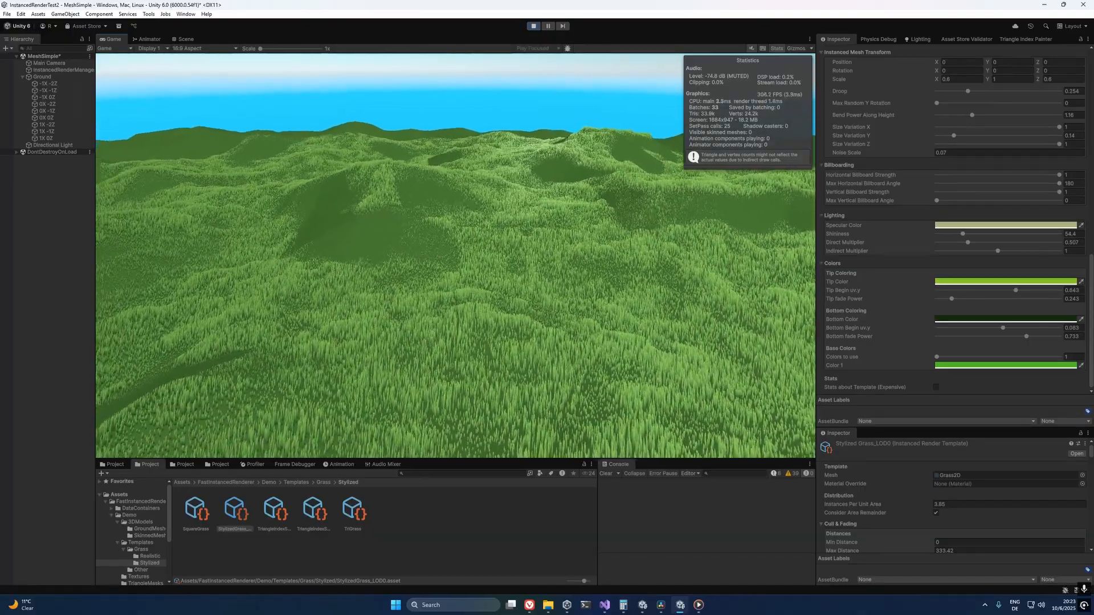
pyautogui.hotkey('alt', 'Tab')
pyautogui.press('Escape')
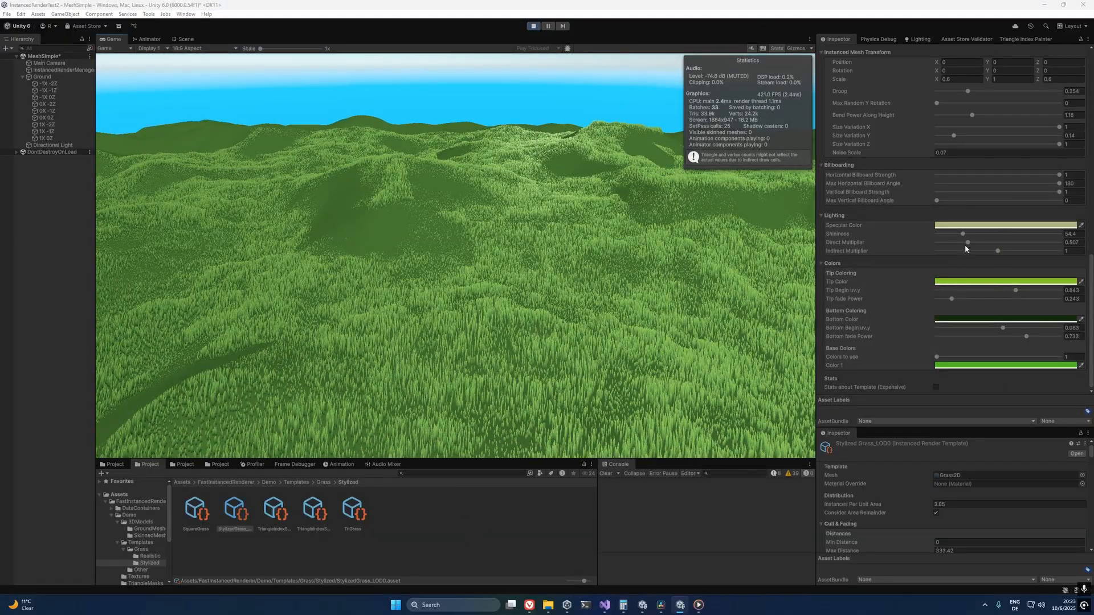
# Step: Set the Direct Multiplier to 0.589 and Indirect Multiplier to 1, trying 1 for direct and a slightly higher indirect value first
pyautogui.moveTo(966, 243)
pyautogui.mouseDown()
pyautogui.moveTo(994, 244)
pyautogui.moveTo(953, 249)
pyautogui.moveTo(998, 244)
pyautogui.mouseUp()
pyautogui.moveTo(999, 251)
pyautogui.mouseDown()
pyautogui.moveTo(948, 251)
pyautogui.moveTo(1024, 251)
pyautogui.moveTo(951, 255)
pyautogui.moveTo(1001, 254)
pyautogui.mouseUp()
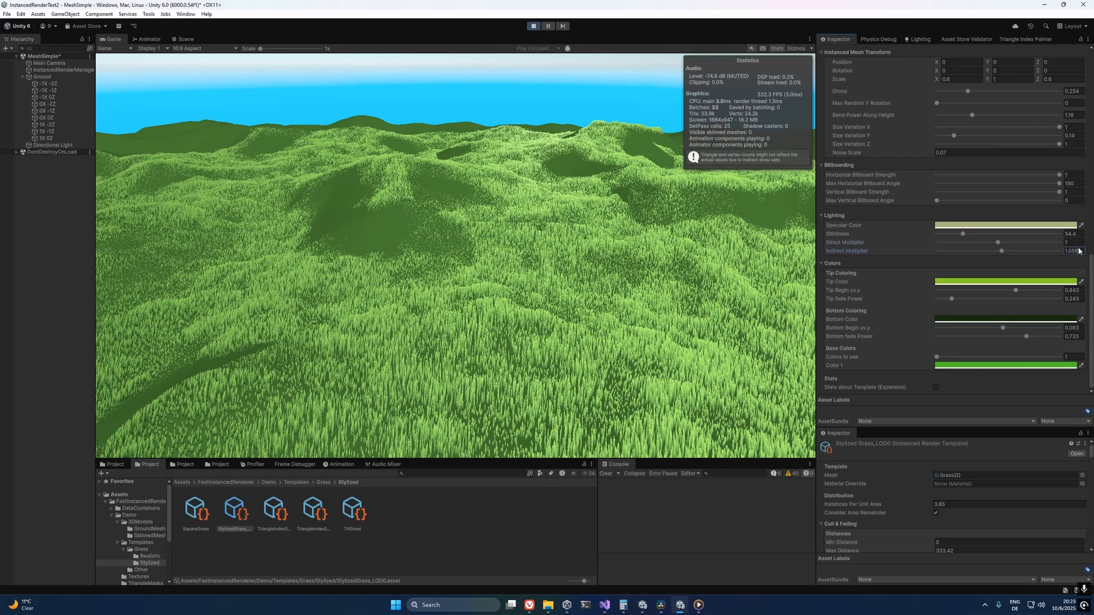
pyautogui.moveTo(997, 243); pyautogui.dragTo(979, 244)
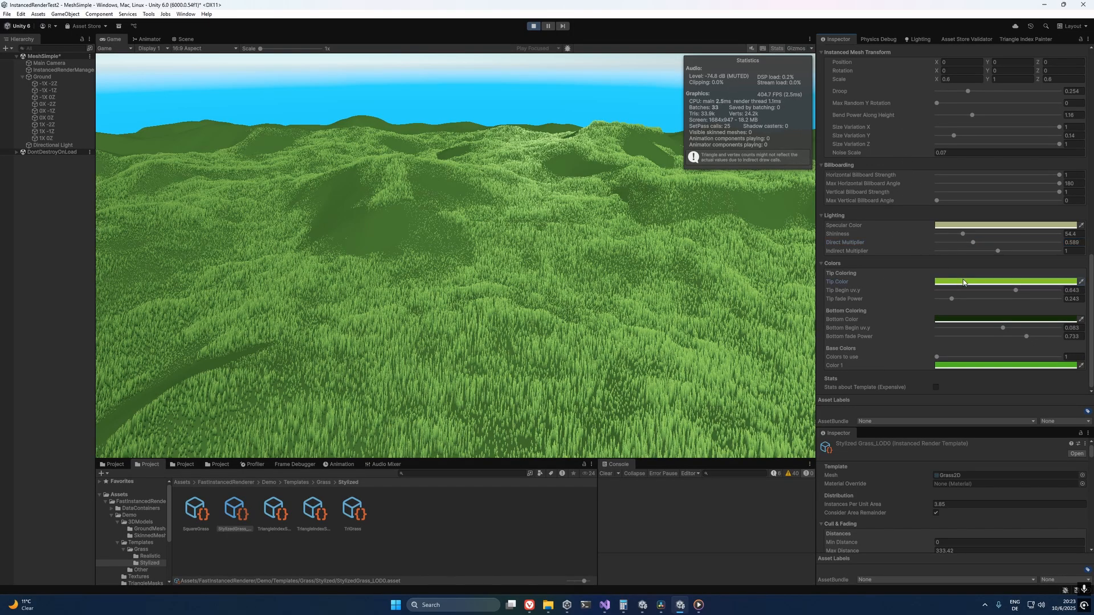
# Step: Try a yellow Tip Color with hue 54 on the grass blades viewed up close, and undo it
pyautogui.click(1011, 281)
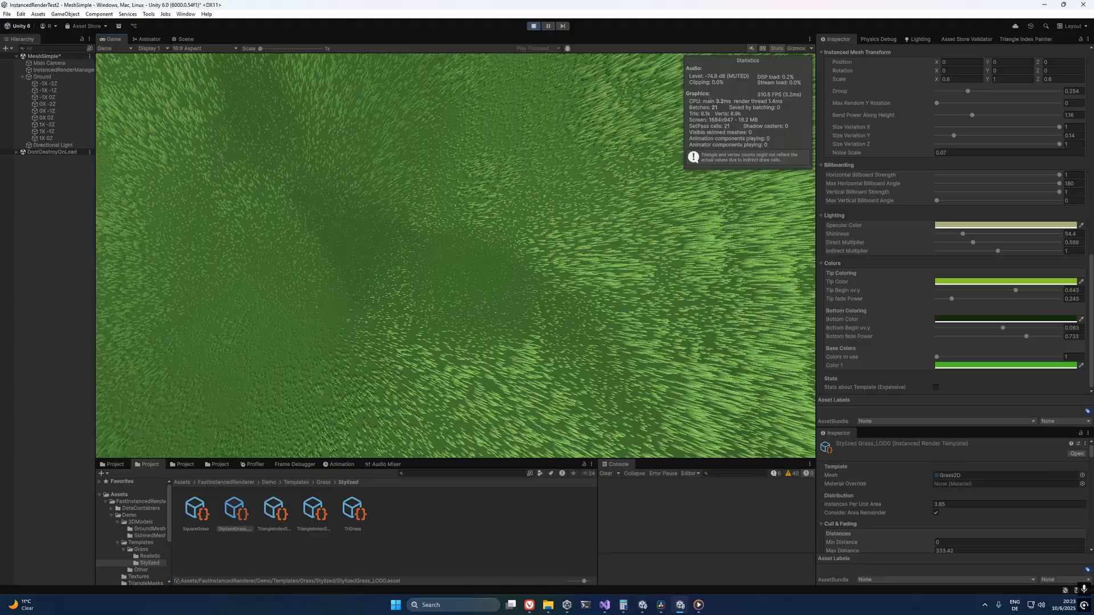
pyautogui.press('w')
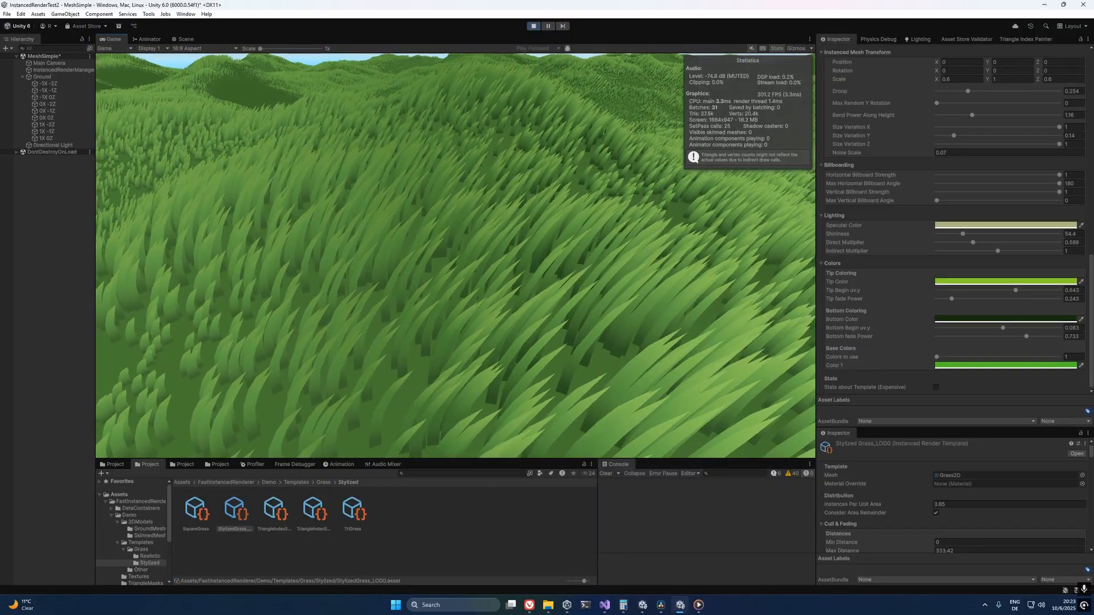
pyautogui.hotkey('alt', 'Tab')
pyautogui.click(967, 281)
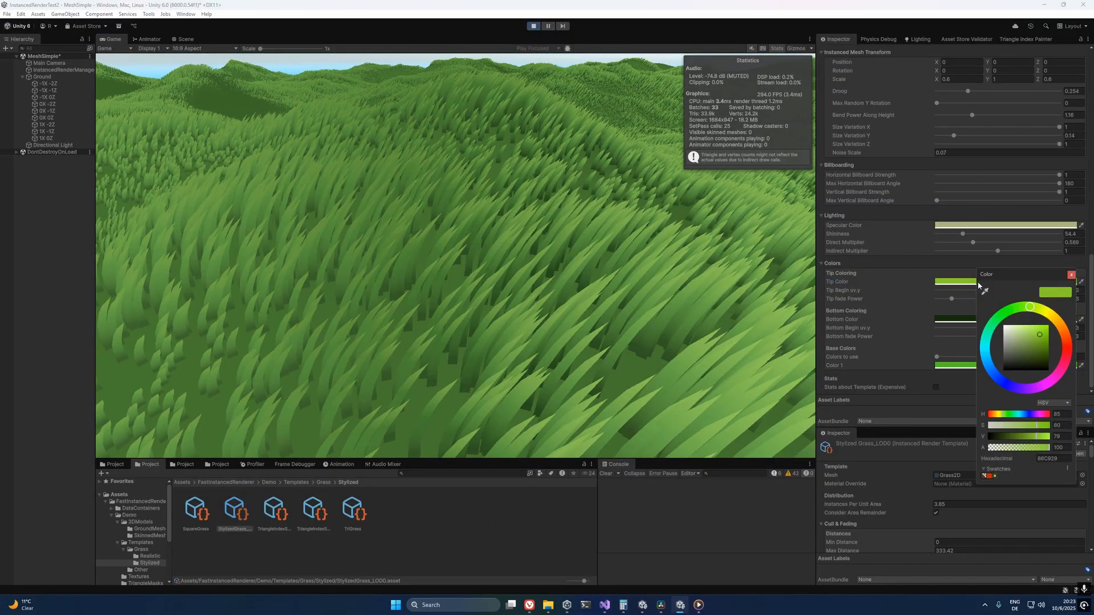
pyautogui.moveTo(1065, 342); pyautogui.dragTo(1046, 318)
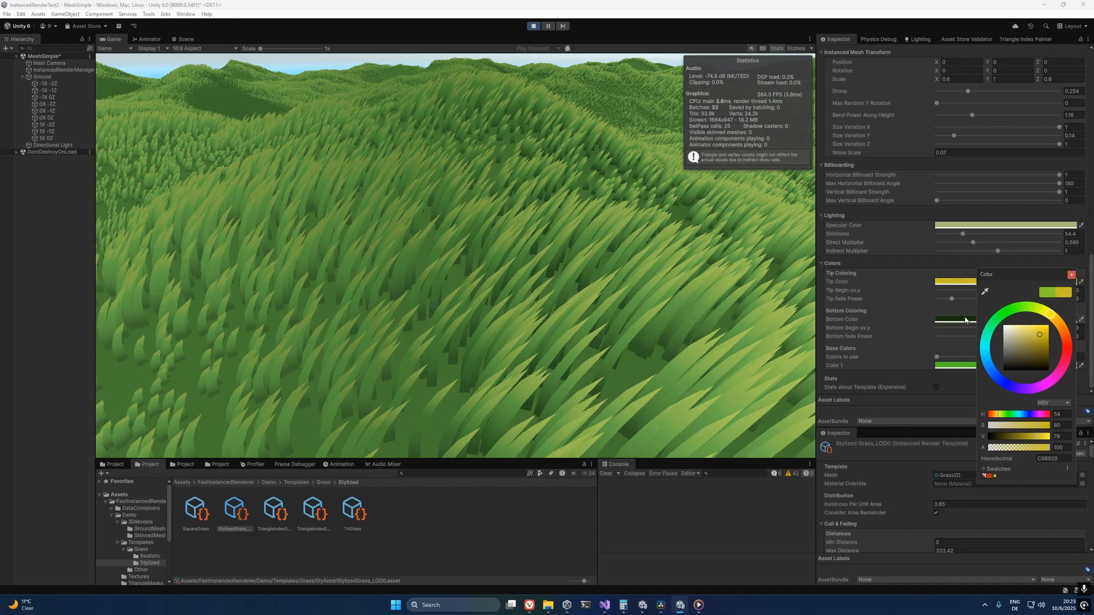
pyautogui.hotkey('ctrl', 'z')
# Step: Try different hues for the Bottom Color and base Color 1, and restore the original greens
pyautogui.click(941, 319)
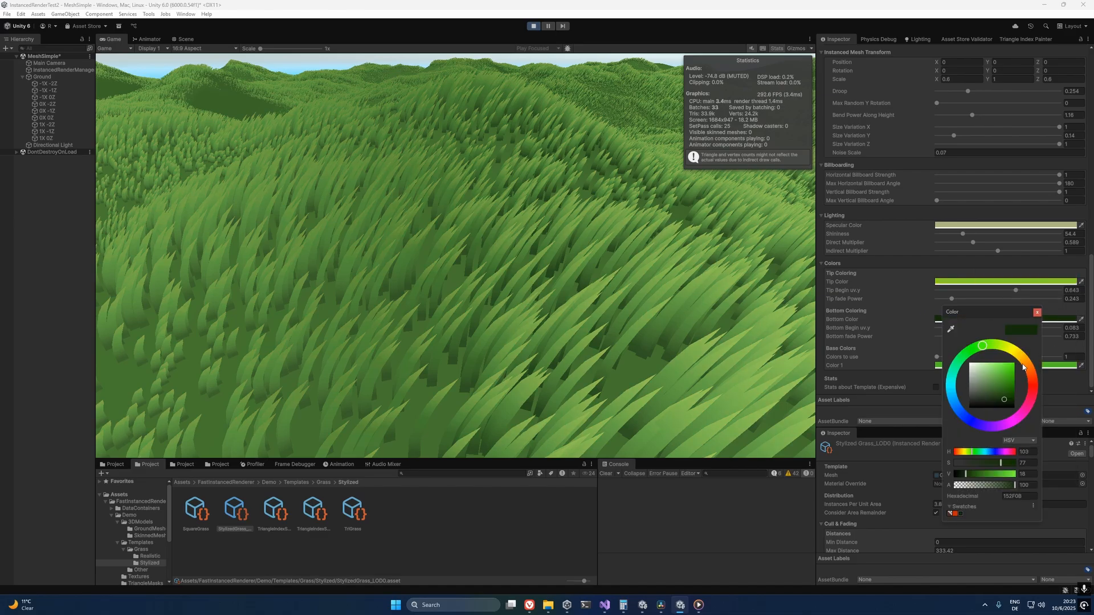
pyautogui.moveTo(1023, 368); pyautogui.dragTo(936, 319)
pyautogui.click(943, 365)
pyautogui.moveTo(1031, 422); pyautogui.dragTo(982, 392)
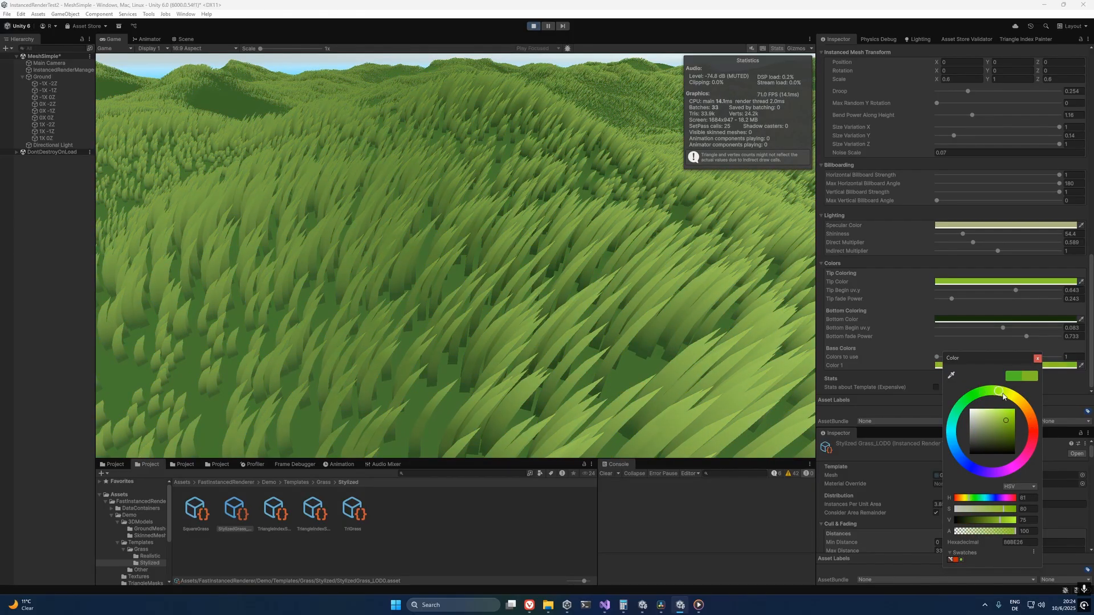
pyautogui.click(954, 352)
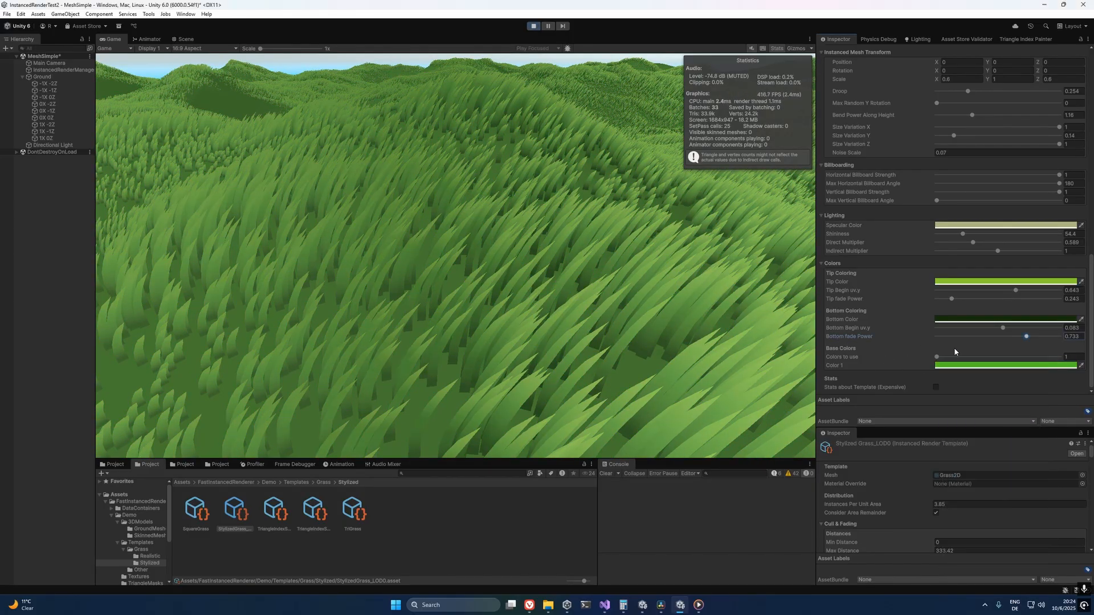
# Step: Raise the Bottom Fade Power and try out the number of base Colors to use
pyautogui.moveTo(1028, 338)
pyautogui.mouseDown()
pyautogui.moveTo(911, 337)
pyautogui.moveTo(1049, 336)
pyautogui.mouseUp()
pyautogui.moveTo(937, 358); pyautogui.dragTo(935, 317)
# Step: Enable wind in the template's material features and view the moving grass across the hills
pyautogui.scroll(5, 947, 237)
pyautogui.click(937, 130)
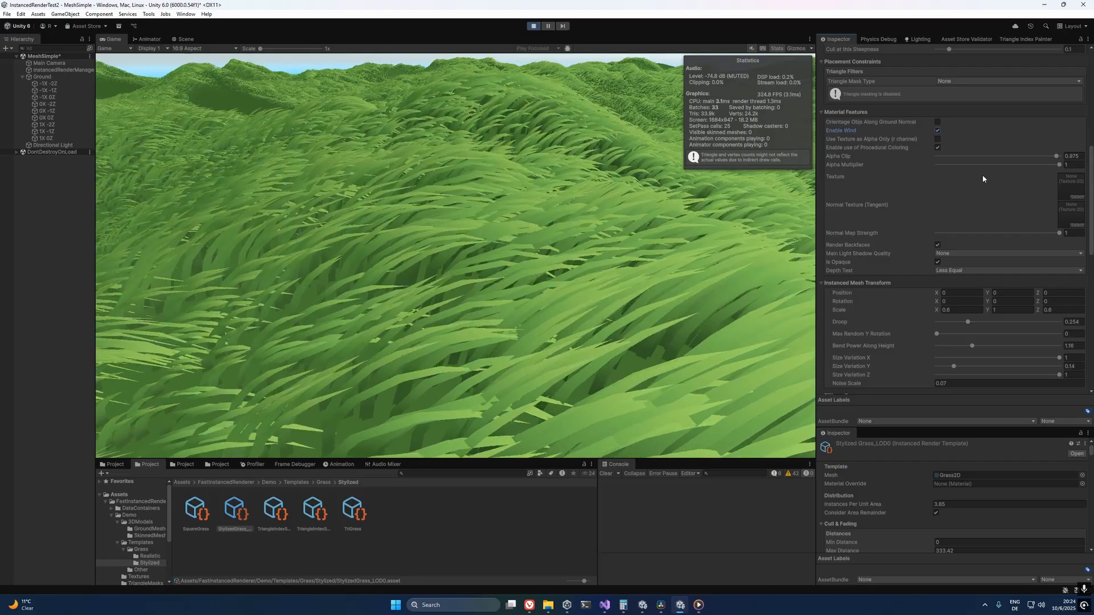
pyautogui.scroll(-10, 936, 187)
pyautogui.scroll(-2, 932, 190)
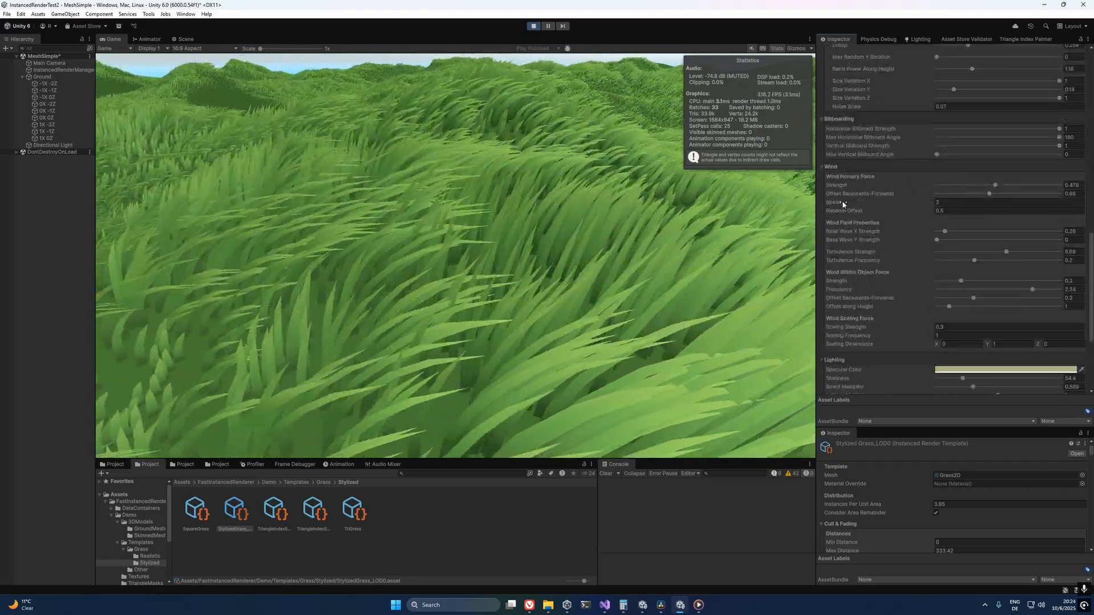
pyautogui.click(729, 228)
pyautogui.press('w')
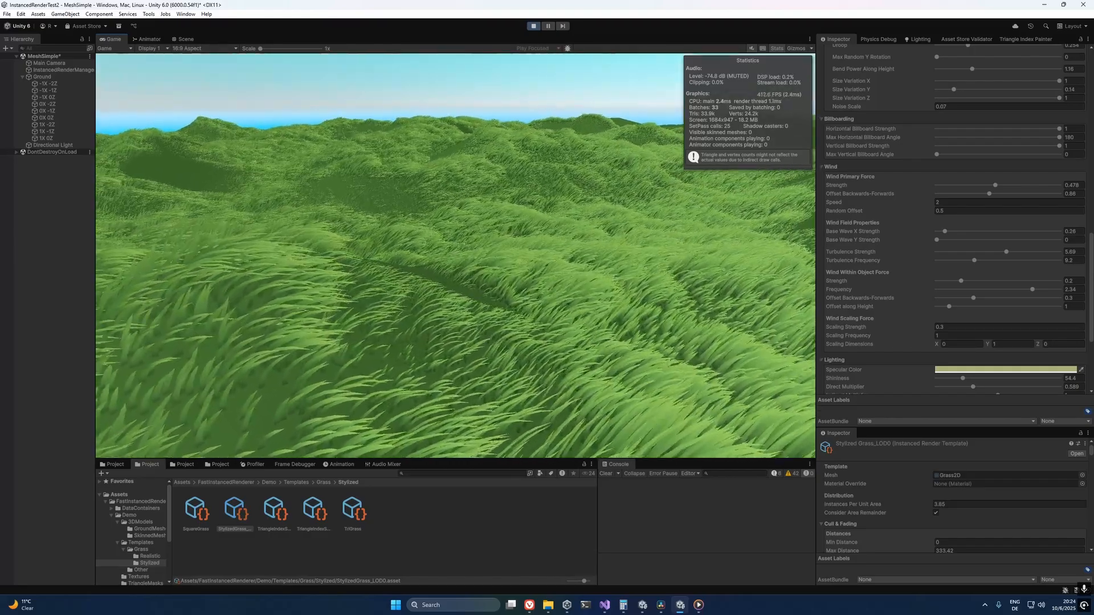
# Step: Set the Wind Primary Force Strength to 0.61
pyautogui.hotkey('alt', 'Tab')
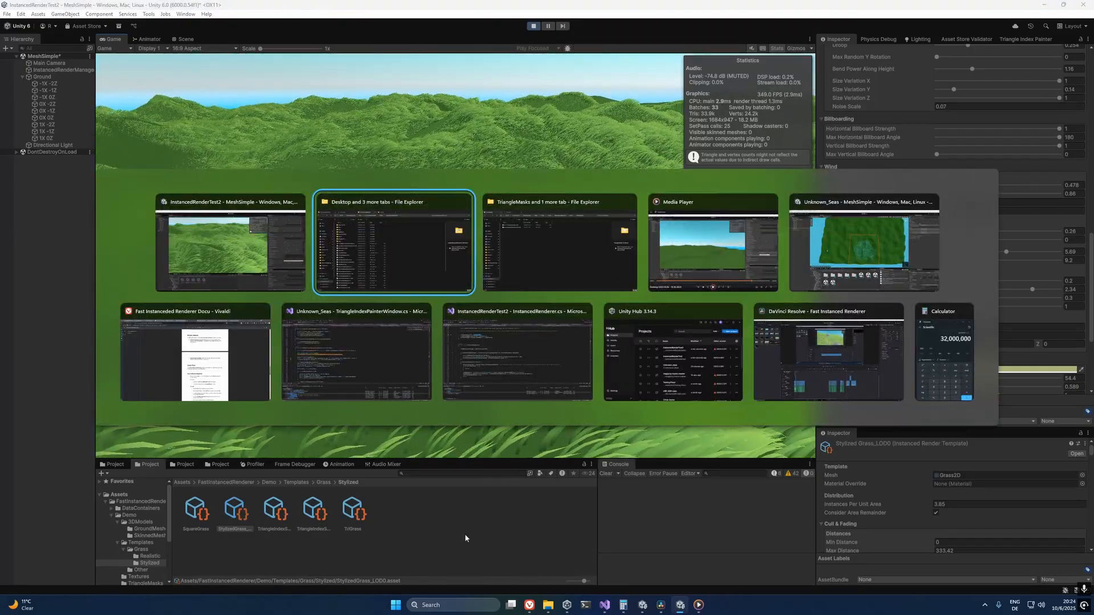
pyautogui.press('Escape')
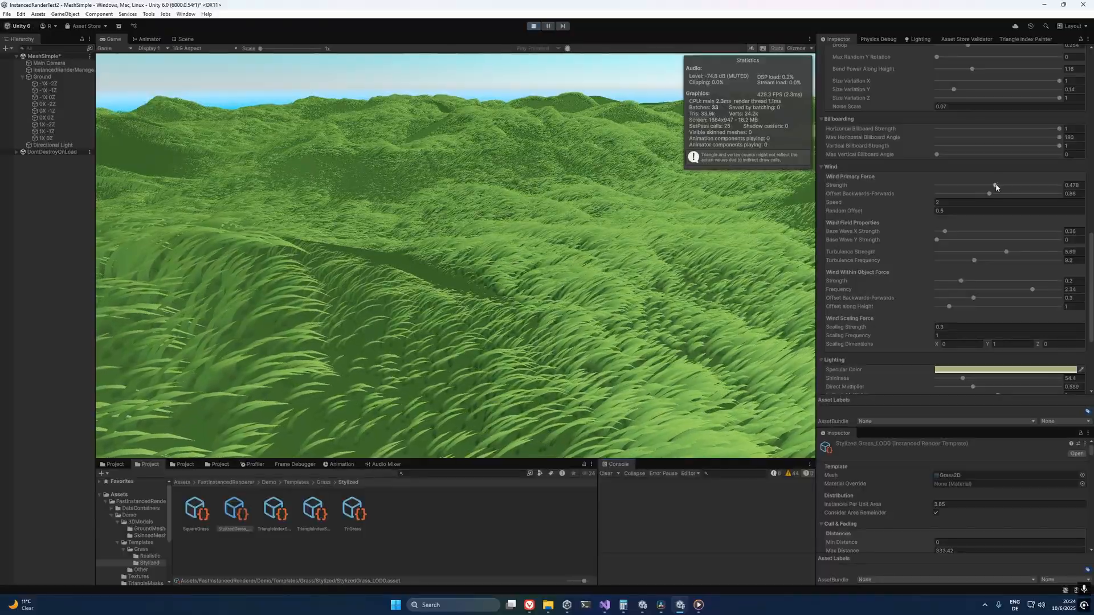
pyautogui.moveTo(995, 186)
pyautogui.mouseDown()
pyautogui.moveTo(1064, 188)
pyautogui.moveTo(1011, 188)
pyautogui.mouseUp()
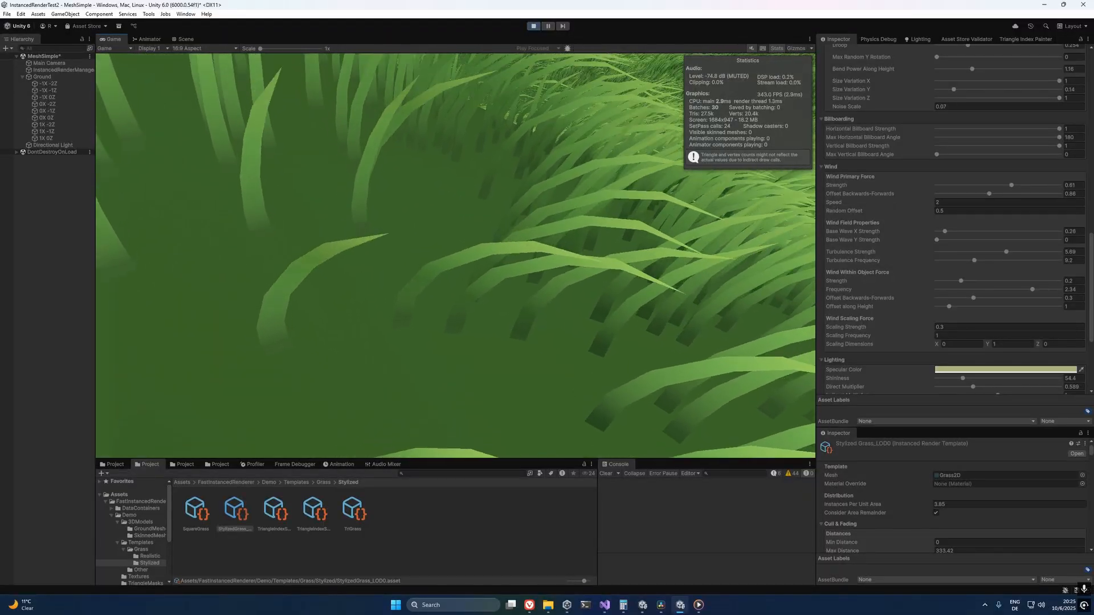
# Step: Try the Wind Primary Force's Offset Backwards-Forwards at 0, and set it to 0.913
pyautogui.hotkey('alt', 'Tab')
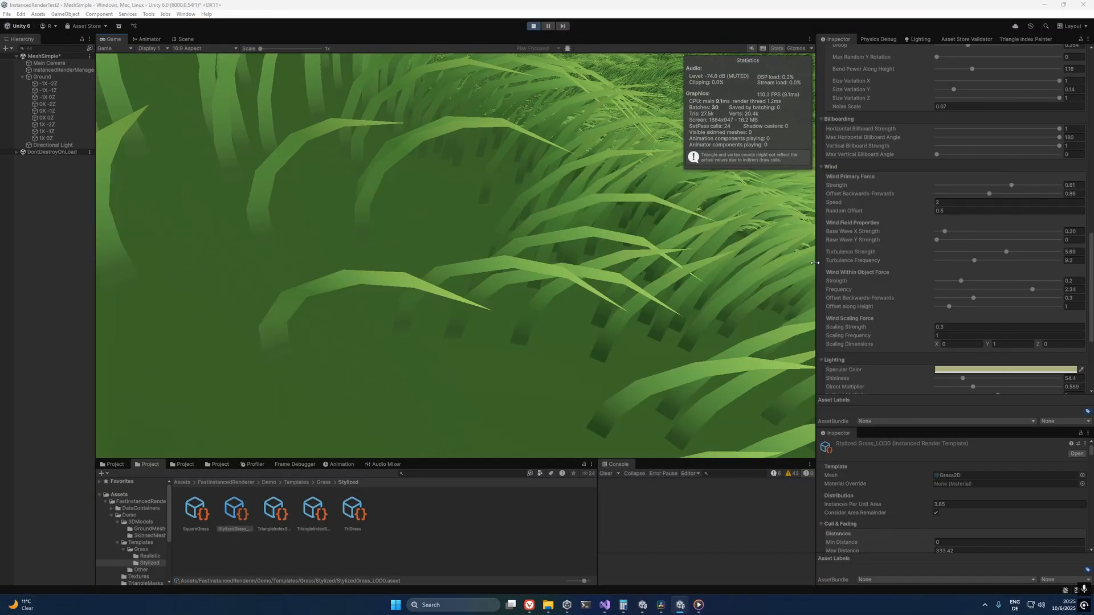
pyautogui.click(989, 194)
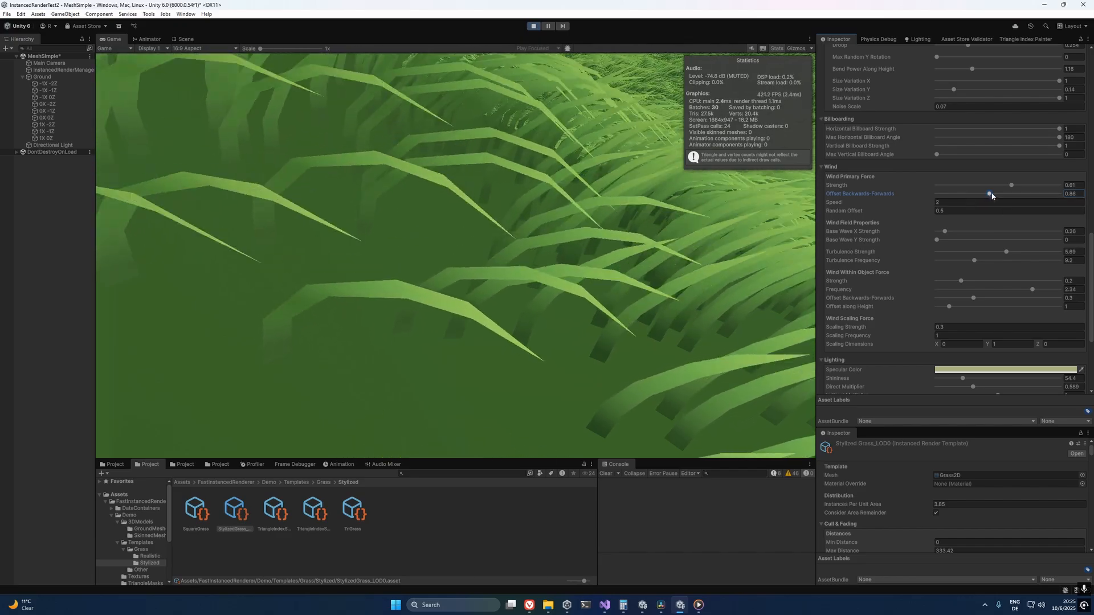
pyautogui.moveTo(989, 193); pyautogui.dragTo(921, 193)
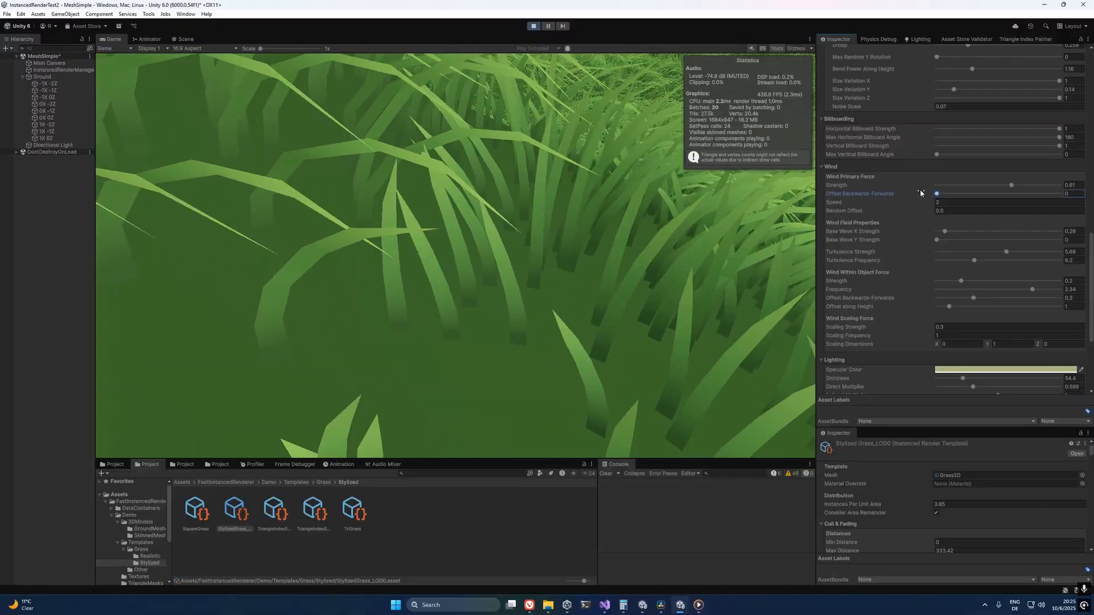
pyautogui.moveTo(921, 193); pyautogui.dragTo(992, 193)
# Step: Try out other Speed values for the Wind Primary Force, and restore the Speed to 2
pyautogui.scroll(2, 837, 251)
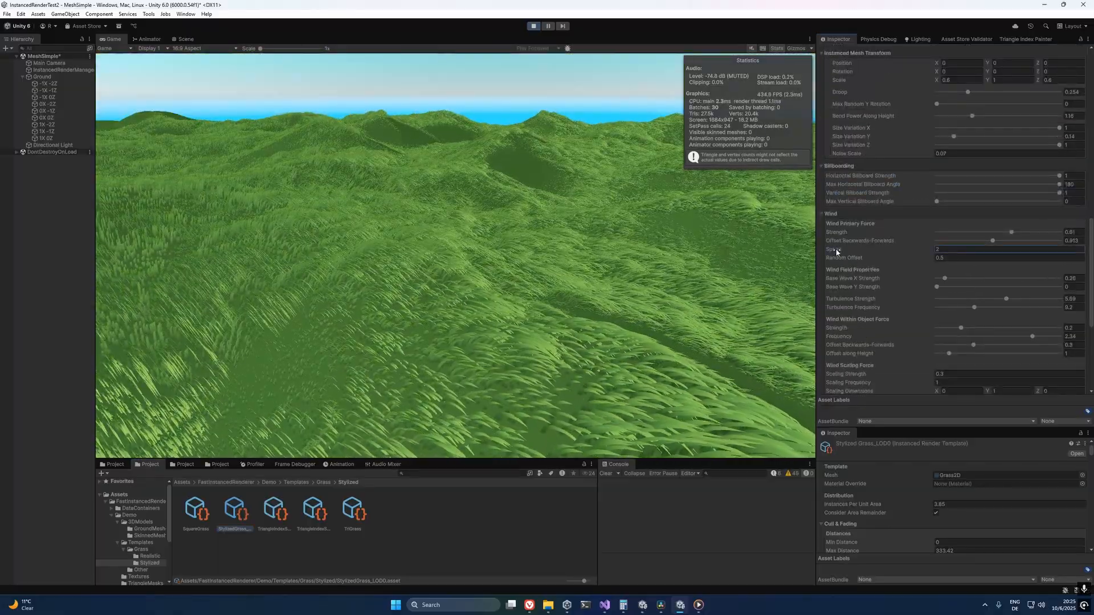
pyautogui.moveTo(836, 249); pyautogui.dragTo(923, 253)
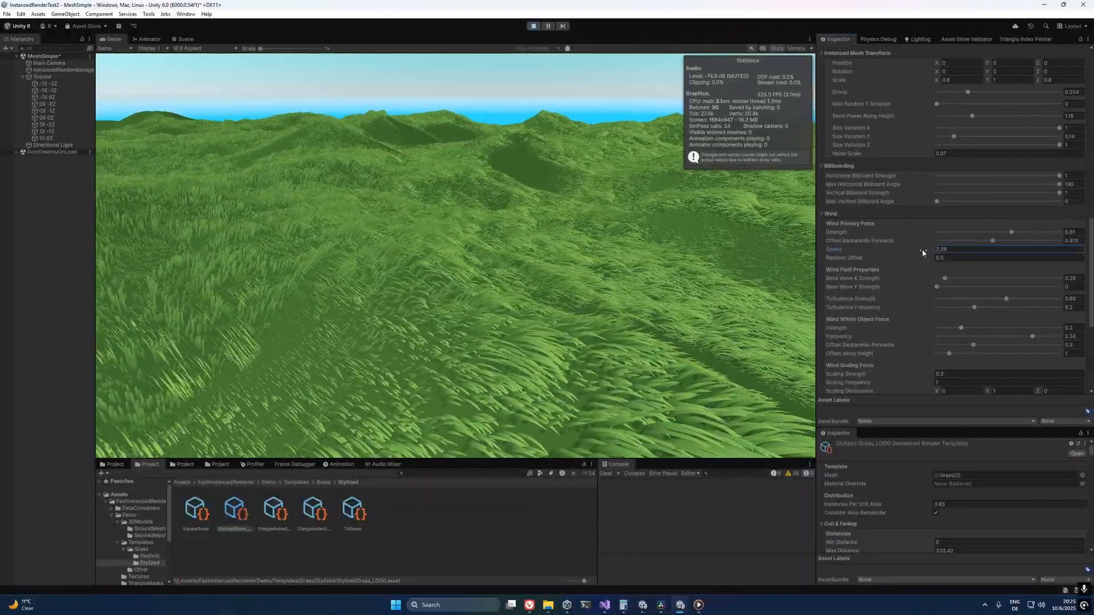
pyautogui.write('1')
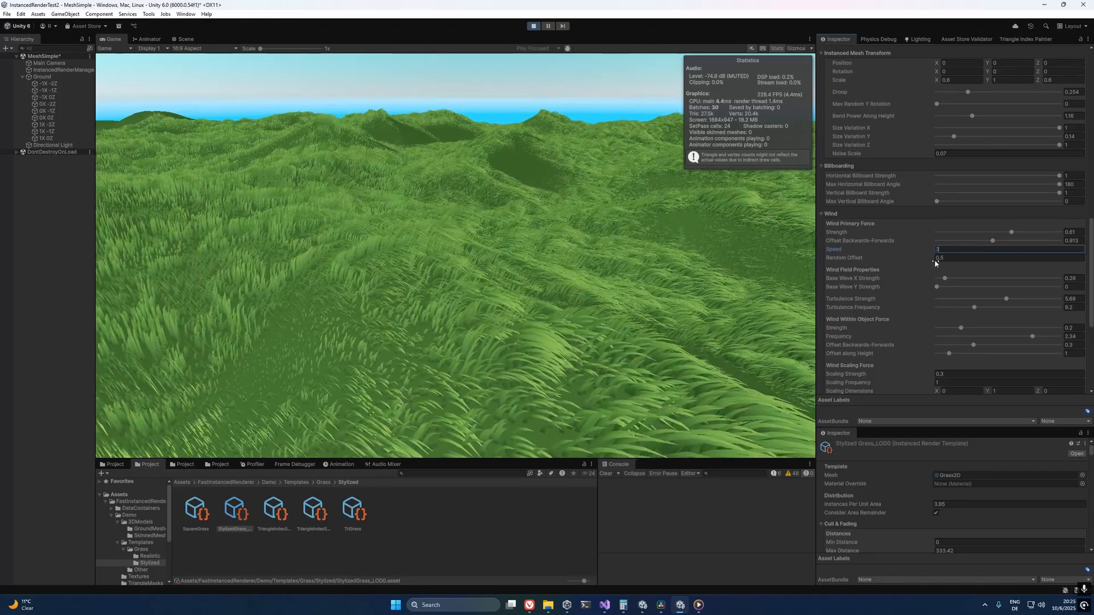
pyautogui.press('BackSpace')
pyautogui.write('2')
# Step: Try out the Wind Primary Force's Random Offset values, including 1, and set it to 0
pyautogui.click(854, 258)
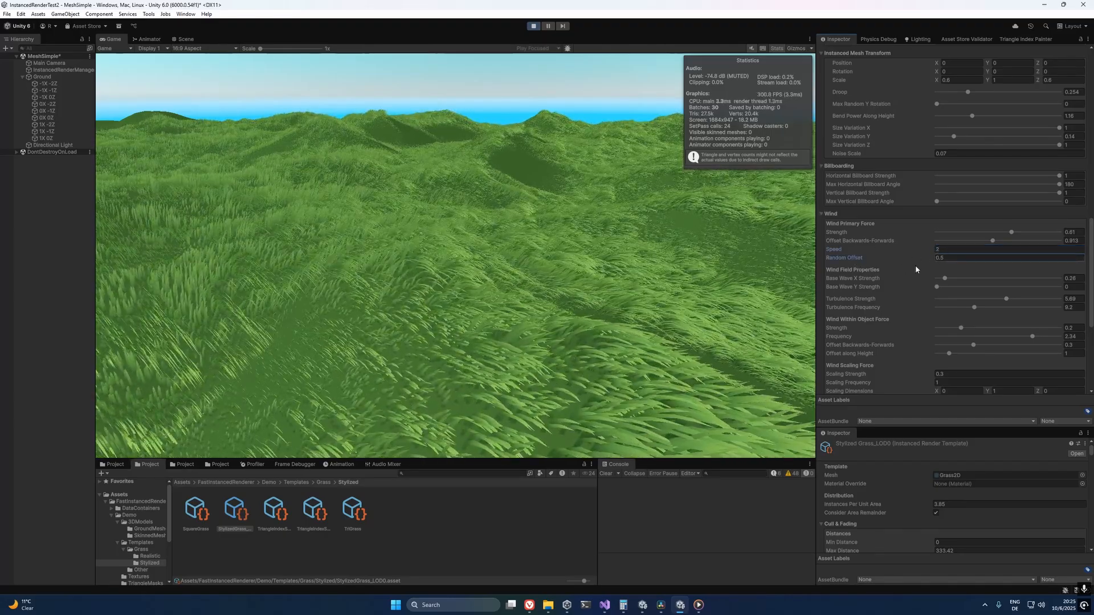
pyautogui.click(965, 257)
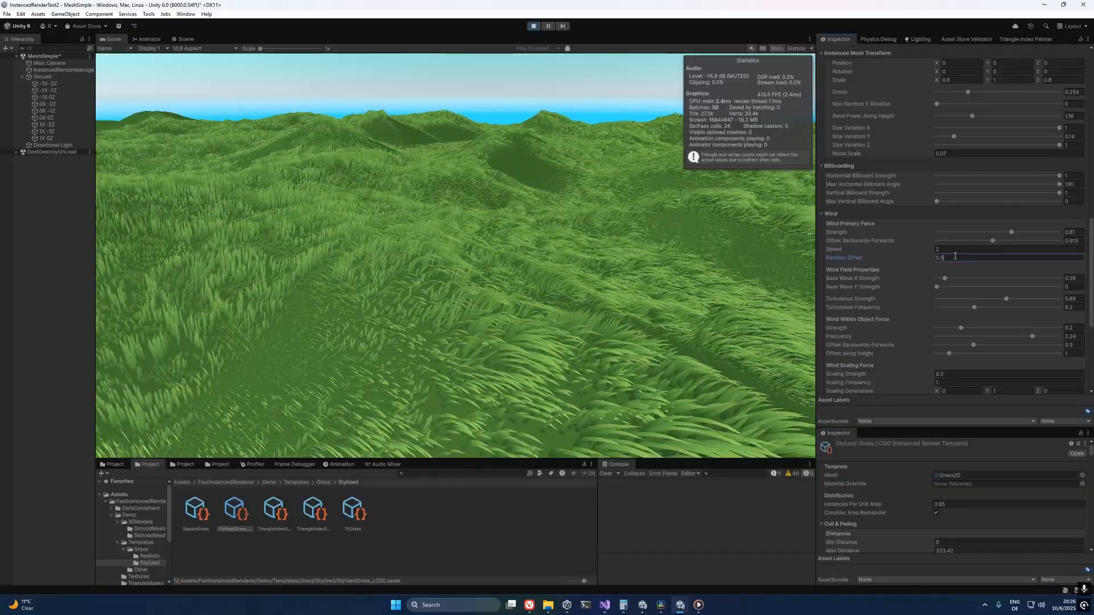
pyautogui.moveTo(955, 256); pyautogui.dragTo(863, 259)
pyautogui.write('0')
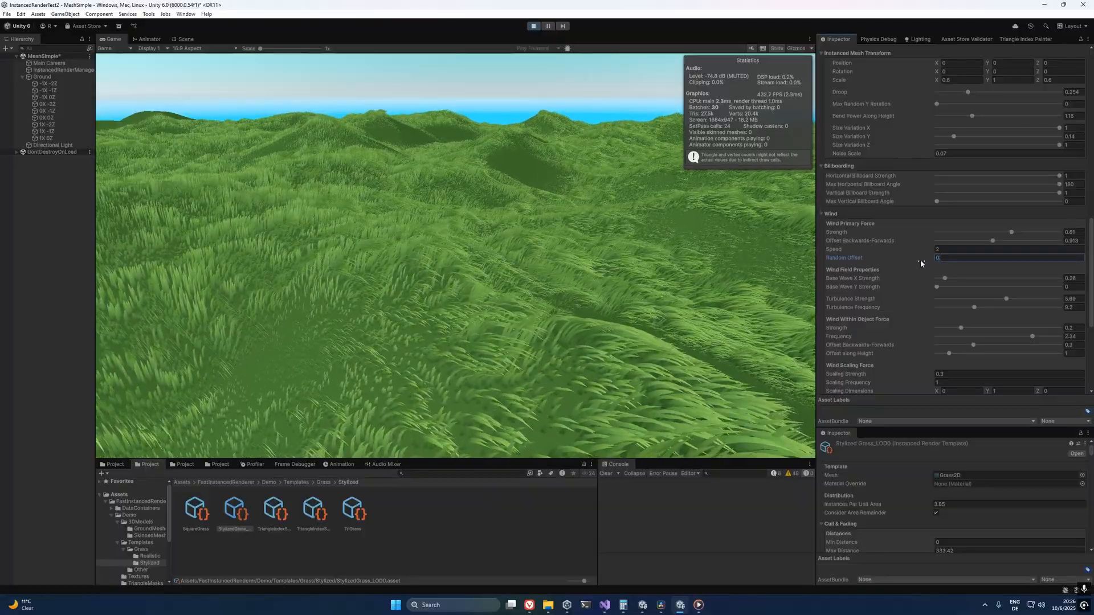
pyautogui.write('1')
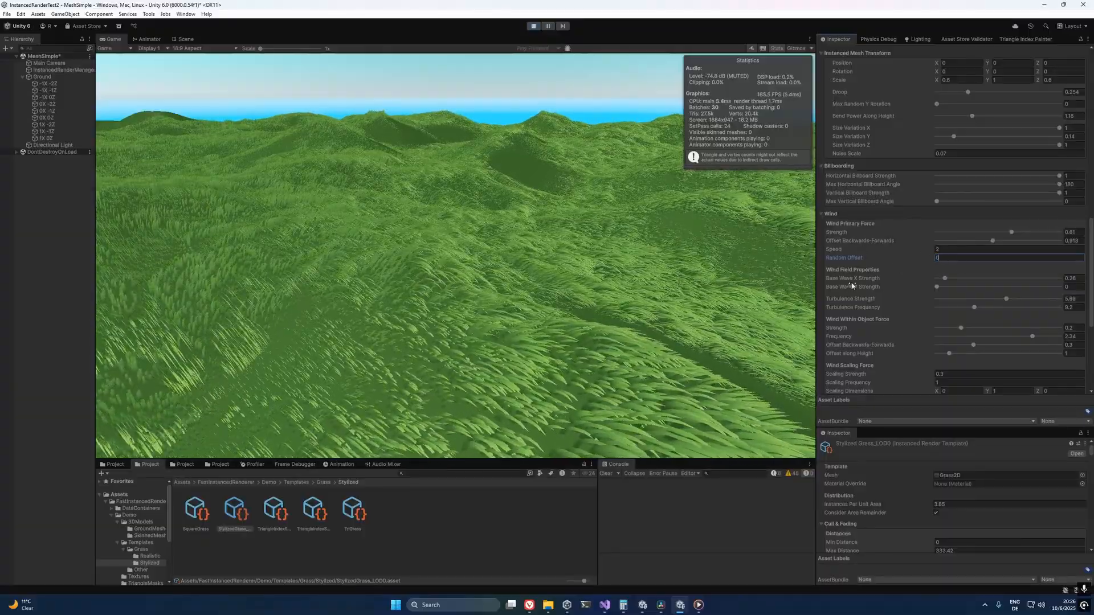
# Step: Remove the wind field's turbulence to expose the base waves, and set Base Wave X Strength to 0.11 and Y Strength to 0.28
pyautogui.scroll(-1, 852, 285)
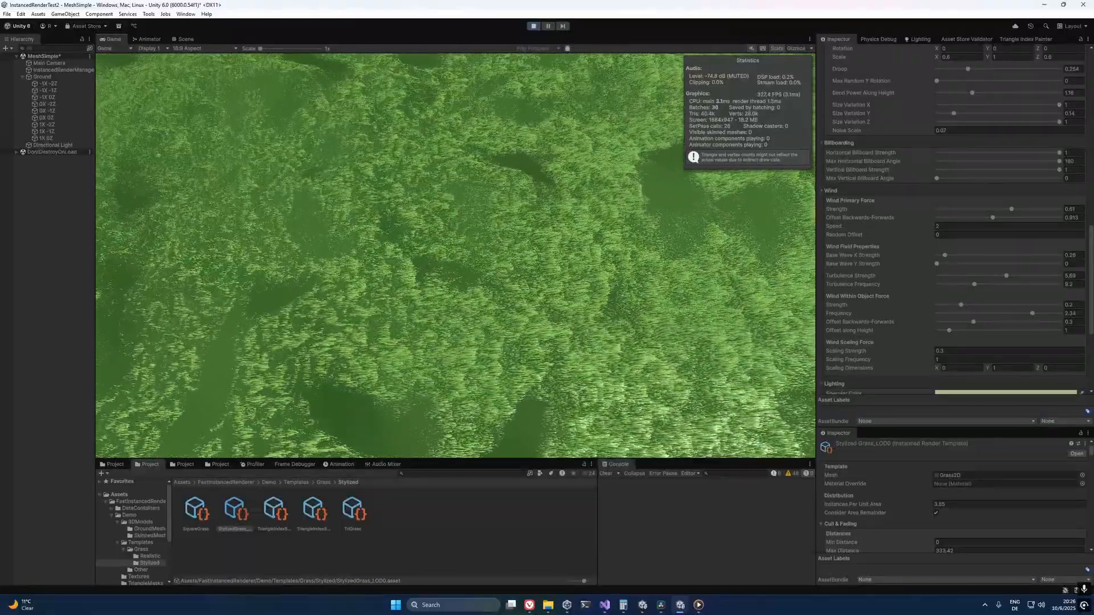
pyautogui.hotkey('alt', 'Tab')
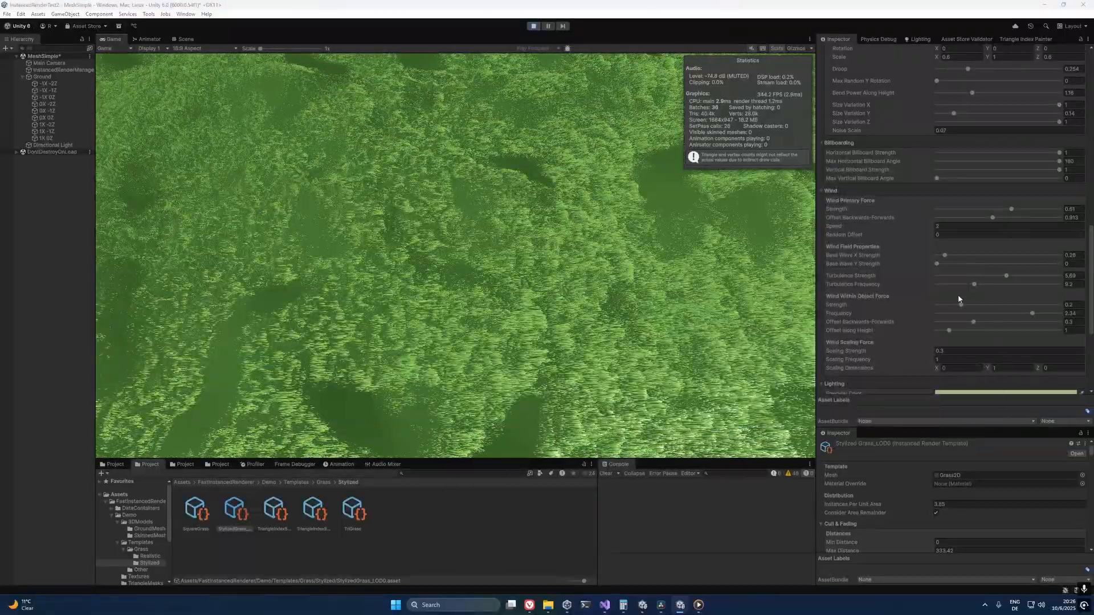
pyautogui.click(821, 272)
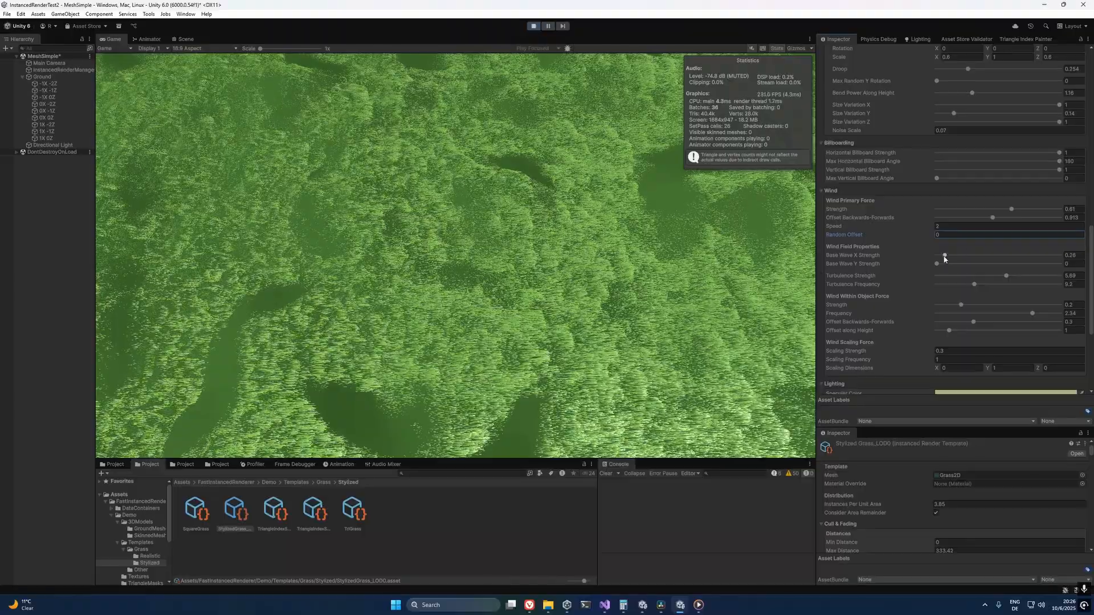
pyautogui.moveTo(1002, 278); pyautogui.dragTo(953, 279)
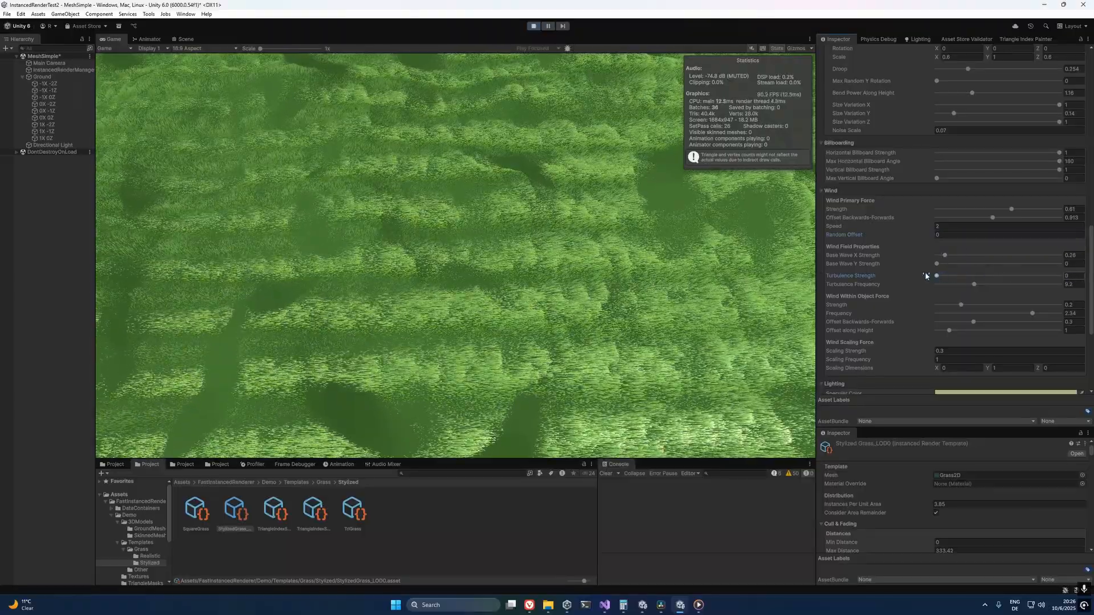
pyautogui.click(780, 275)
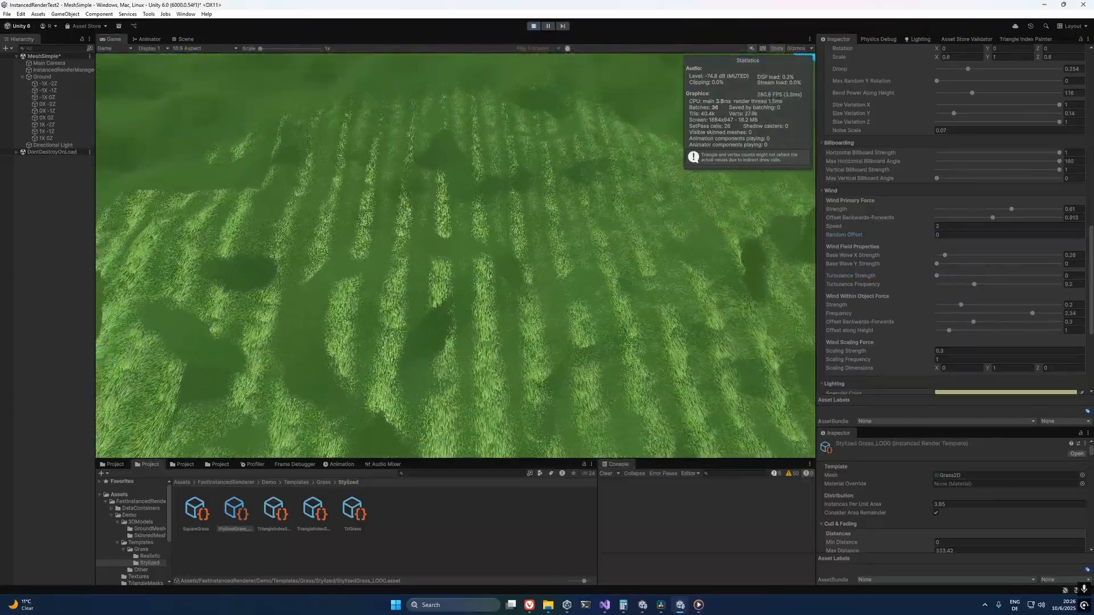
pyautogui.hotkey('alt', 'Tab')
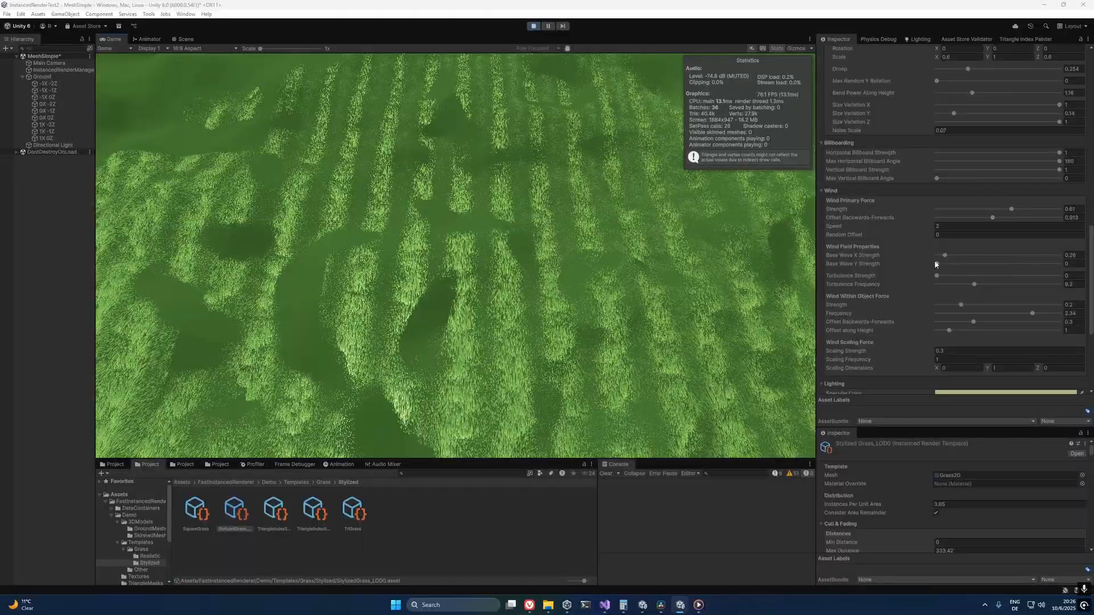
pyautogui.moveTo(947, 258)
pyautogui.mouseDown()
pyautogui.moveTo(1011, 266)
pyautogui.moveTo(948, 268)
pyautogui.mouseUp()
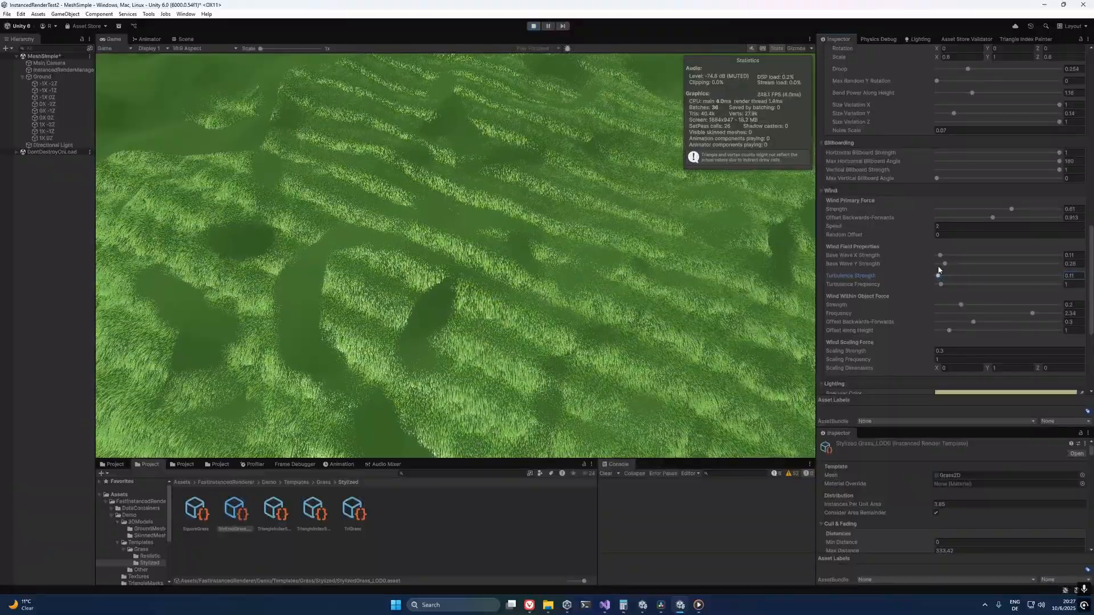
# Step: Set the wind field's Turbulence Strength to 1.18 and its Turbulence Frequency to 8.5
pyautogui.moveTo(979, 266); pyautogui.dragTo(964, 286)
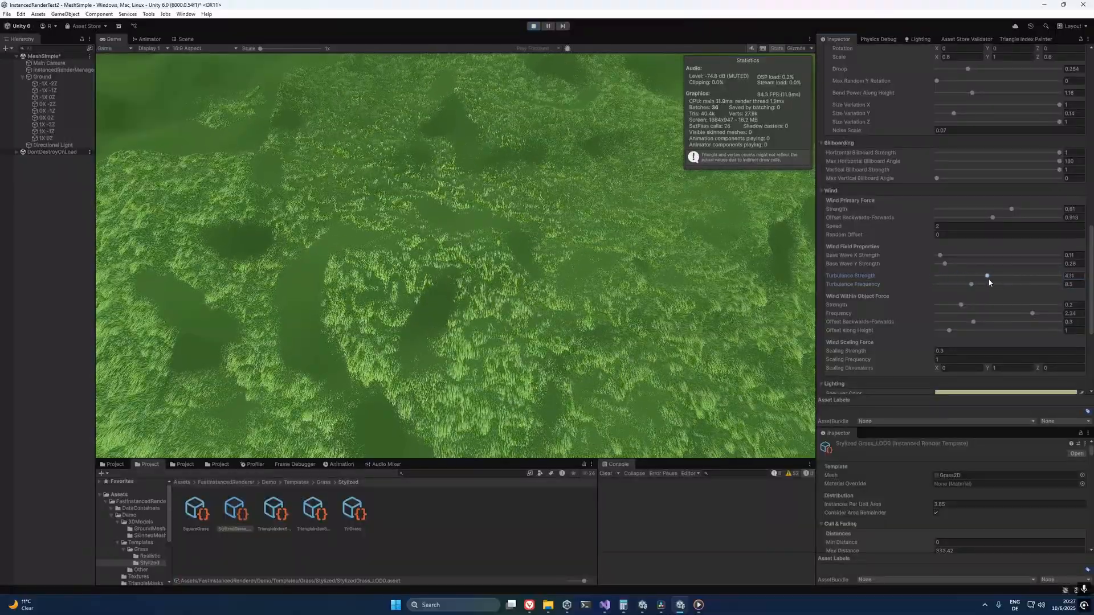
pyautogui.moveTo(969, 286); pyautogui.dragTo(951, 282)
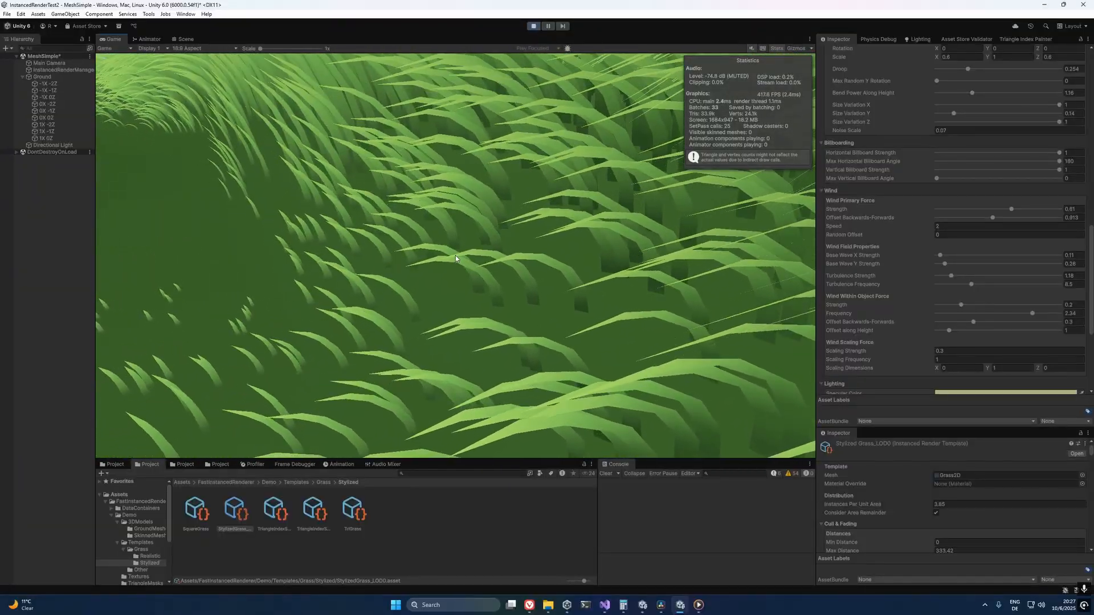
# Step: Isolate the Wind Within Object Force by setting its Offset Backwards-Forwards, the Primary Force Strength and the Scaling Strength to 0
pyautogui.hotkey('alt', 'Tab')
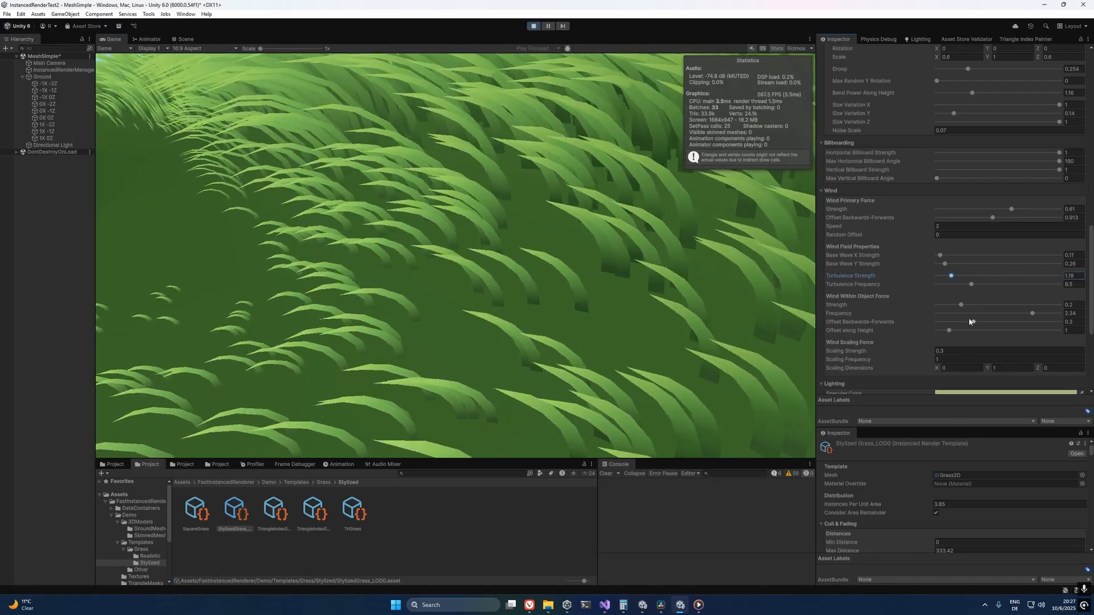
pyautogui.moveTo(976, 320); pyautogui.dragTo(899, 320)
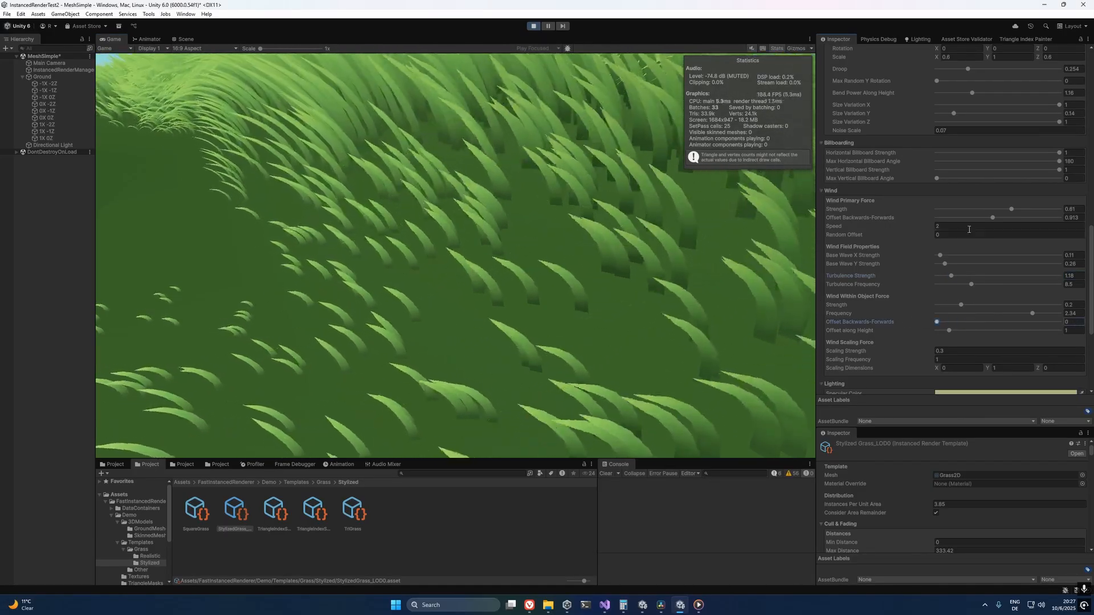
pyautogui.moveTo(1011, 209); pyautogui.dragTo(1008, 210)
pyautogui.press('BackSpace')
pyautogui.press('BackSpace')
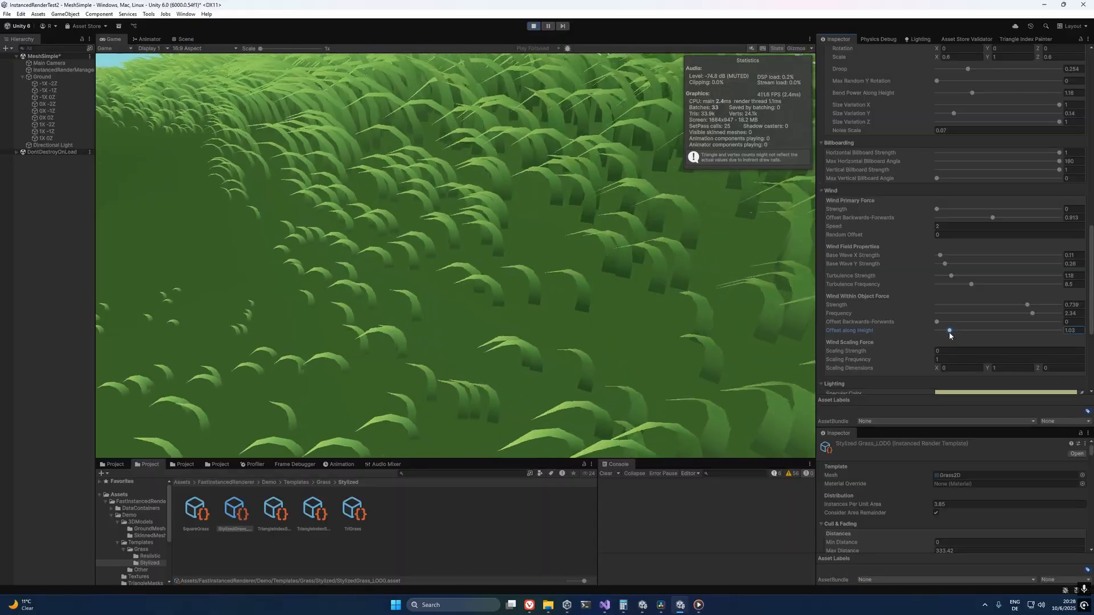
# Step: Try out the Wind Within Object Force's Frequency, setting it to 1.93, and set the force's Strength to 0
pyautogui.moveTo(940, 321); pyautogui.dragTo(912, 324)
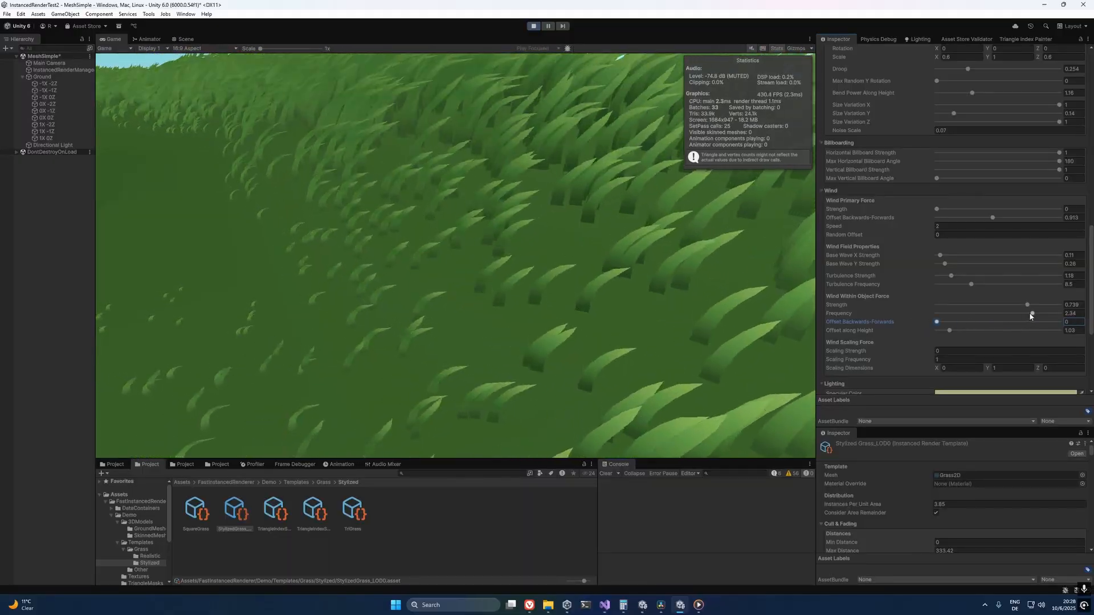
pyautogui.click(967, 313)
pyautogui.moveTo(967, 313); pyautogui.dragTo(979, 314)
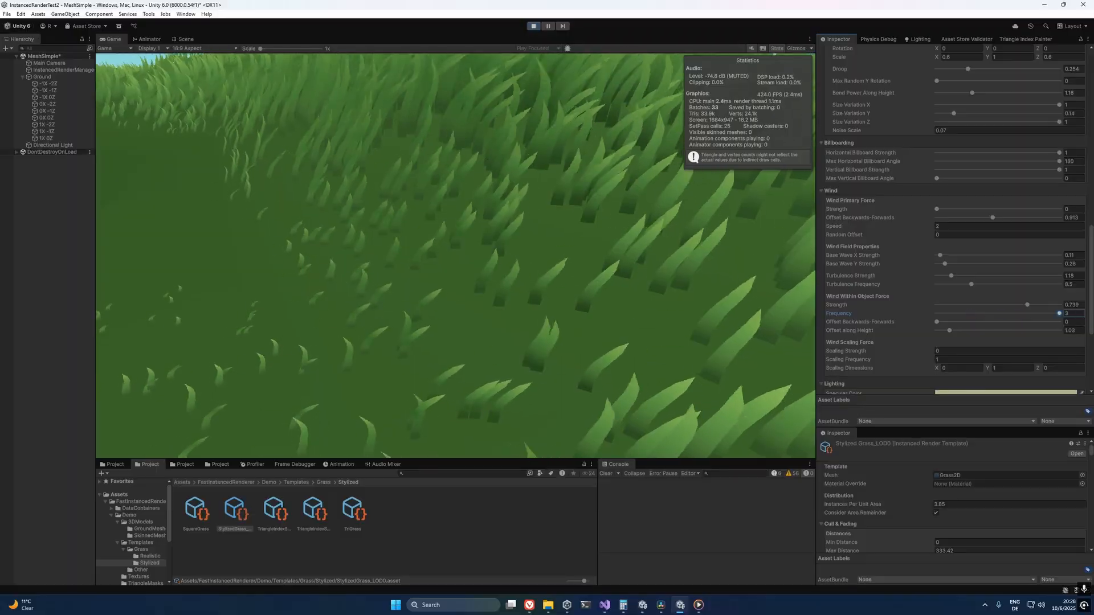
pyautogui.moveTo(1059, 313); pyautogui.dragTo(784, 321)
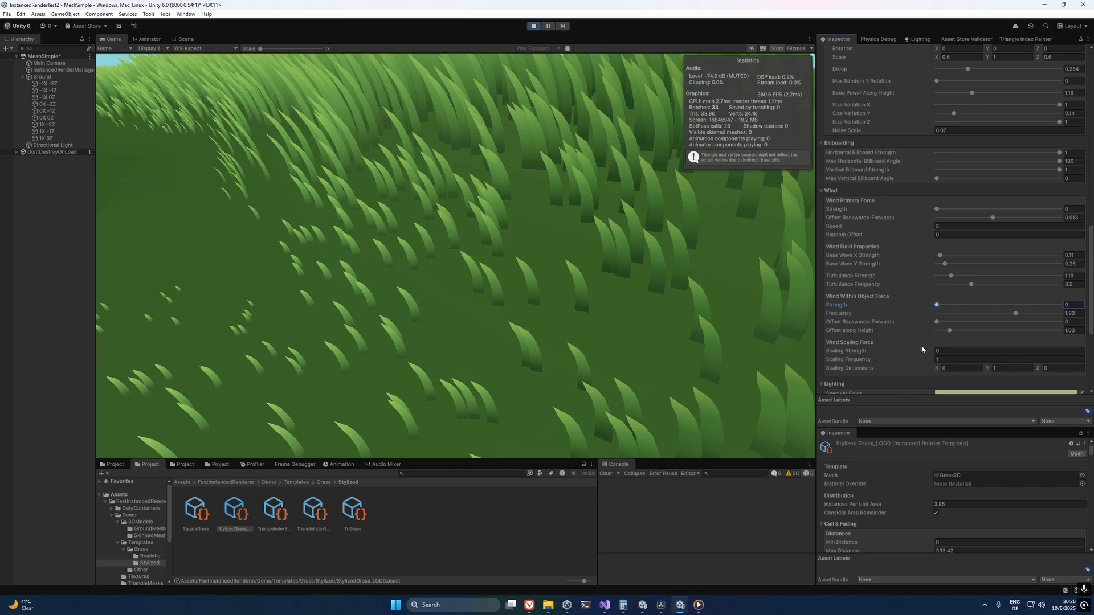
# Step: Try different Scaling Strength values for the Wind Scaling Force, set it to 0.15, and view the grass from farther back
pyautogui.scroll(-1, 849, 340)
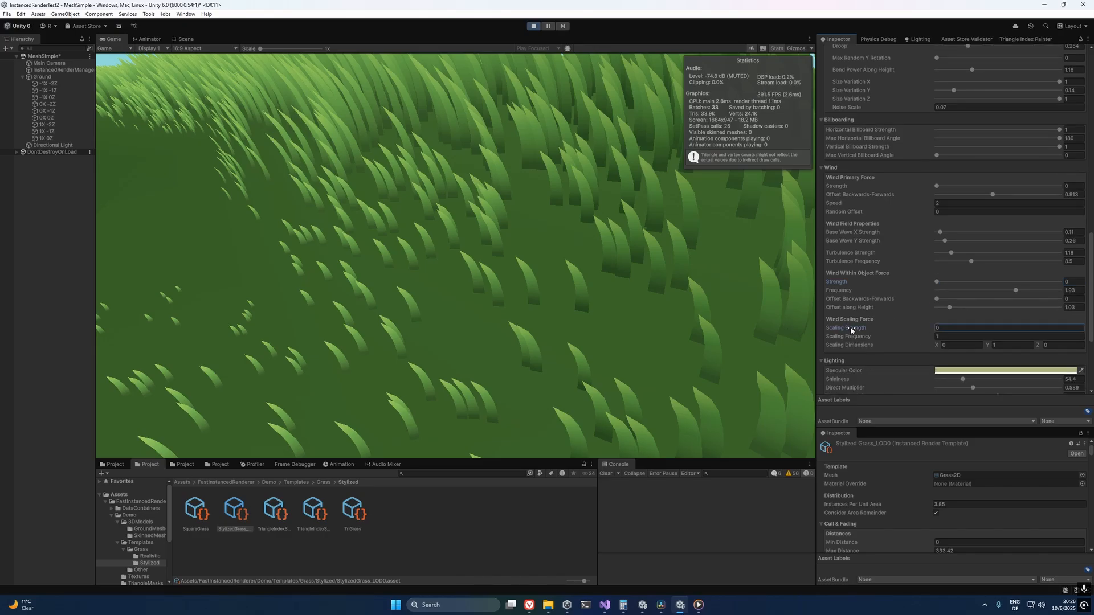
pyautogui.moveTo(850, 329); pyautogui.dragTo(852, 329)
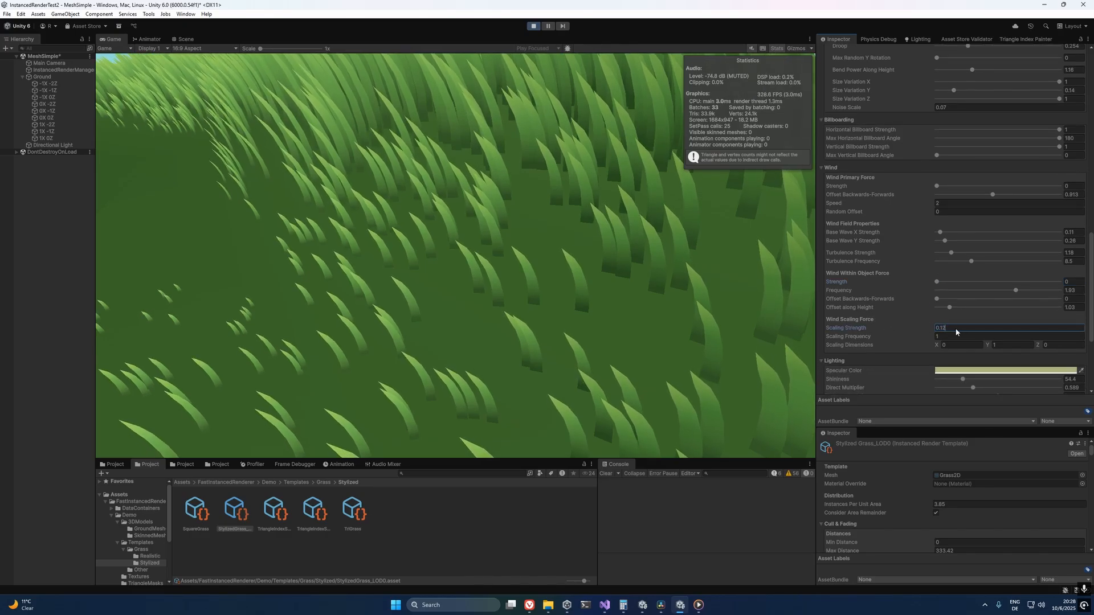
pyautogui.press('BackSpace')
pyautogui.write('2')
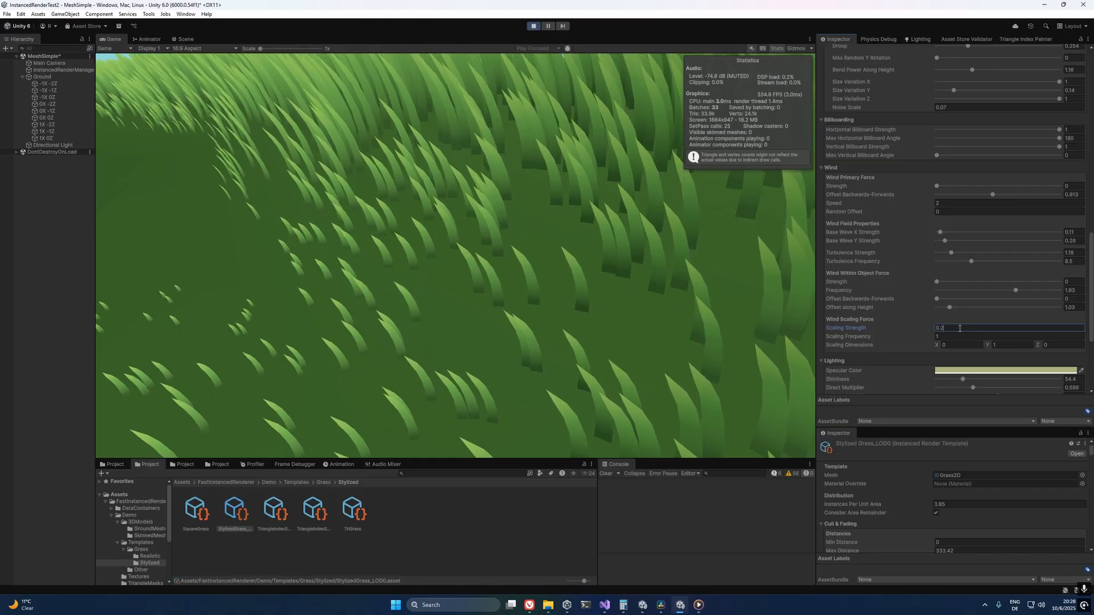
pyautogui.press('BackSpace')
pyautogui.write('15')
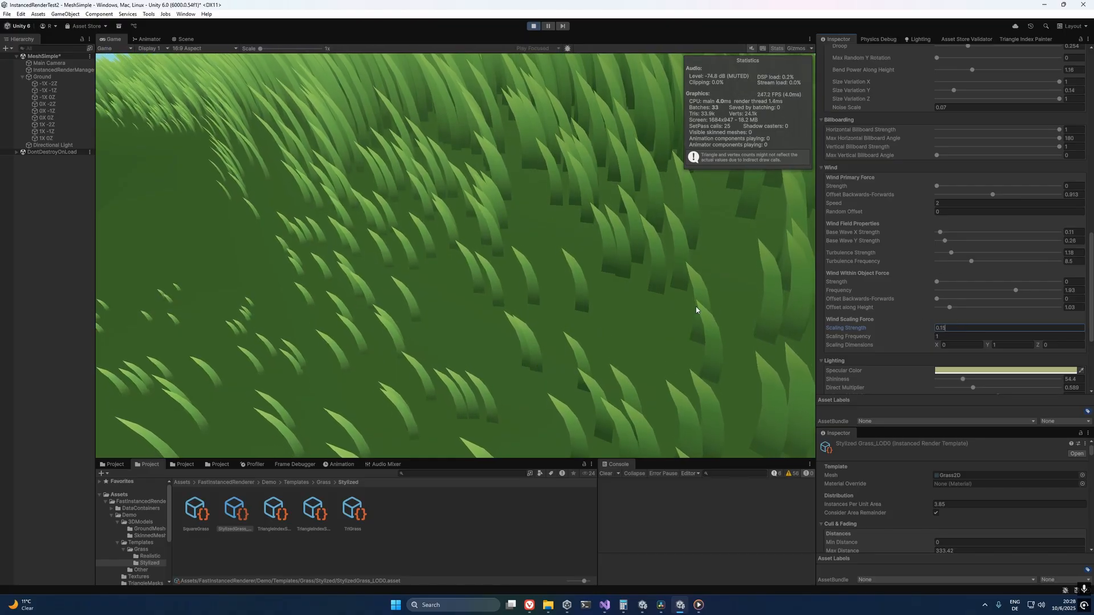
pyautogui.click(669, 329)
pyautogui.press('s')
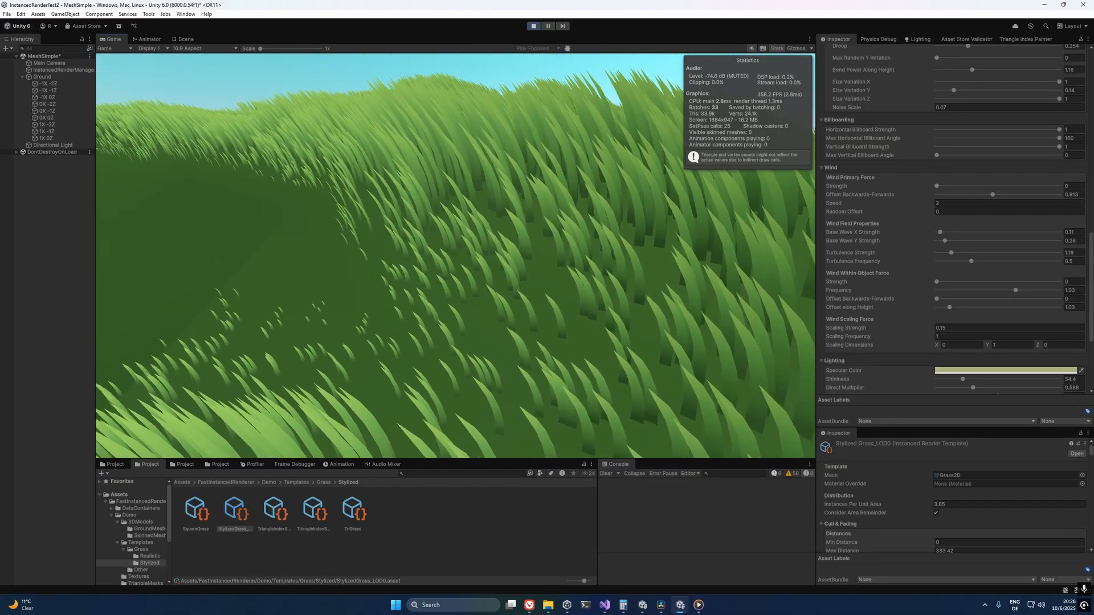
pyautogui.hotkey('alt', 'Tab')
pyautogui.click(829, 329)
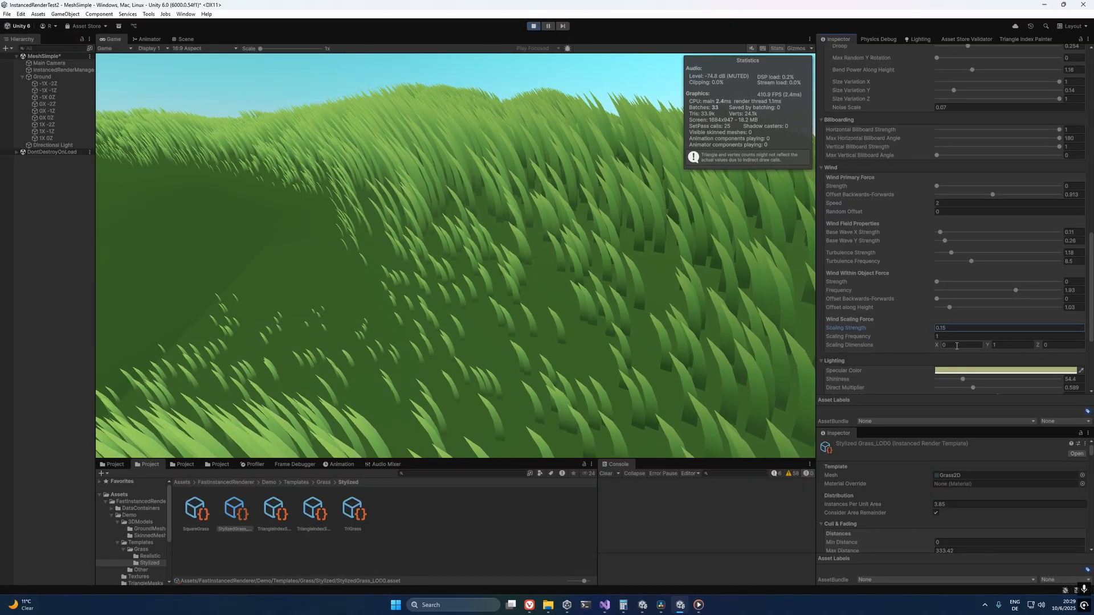
# Step: Try a much higher Scaling Frequency for the Wind Scaling Force, and return it to 1
pyautogui.moveTo(956, 346); pyautogui.dragTo(787, 370)
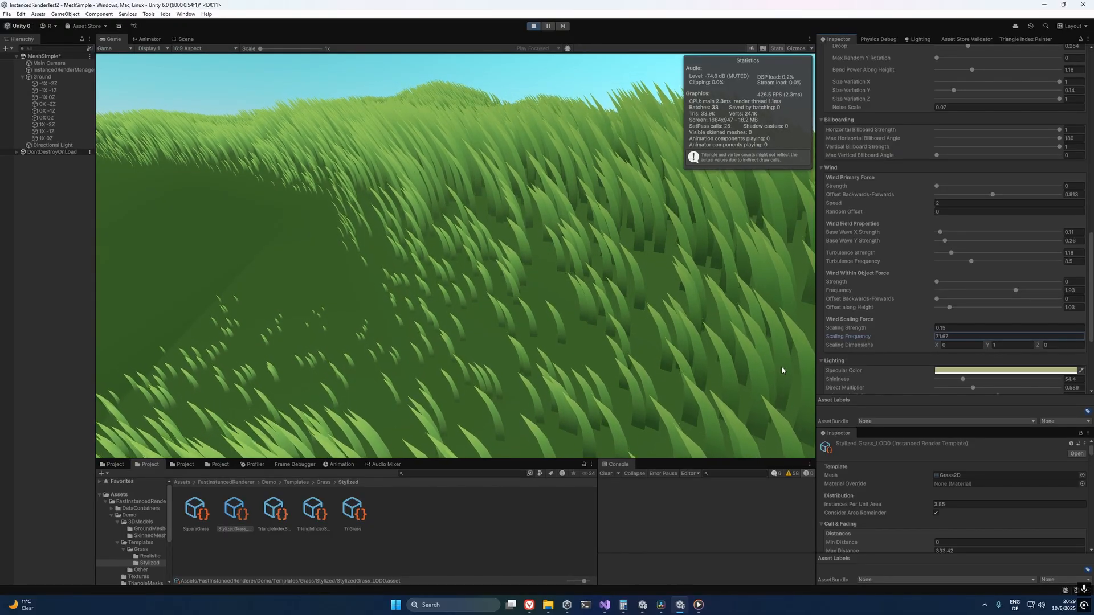
pyautogui.write('1')
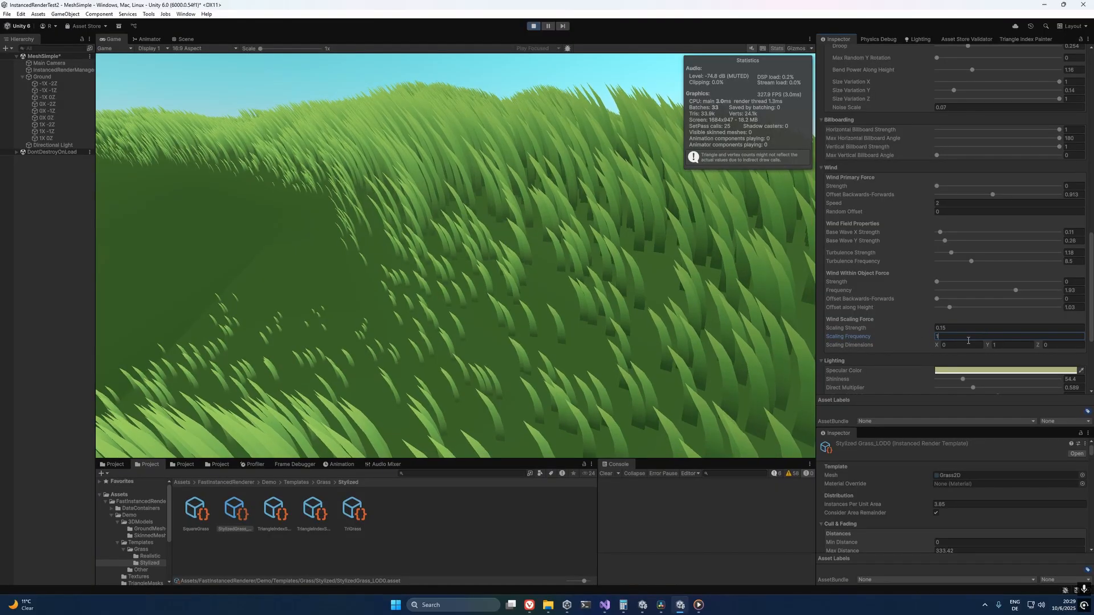
# Step: Raise the Wind Primary Force Strength to 0.627
pyautogui.scroll(-3, 880, 349)
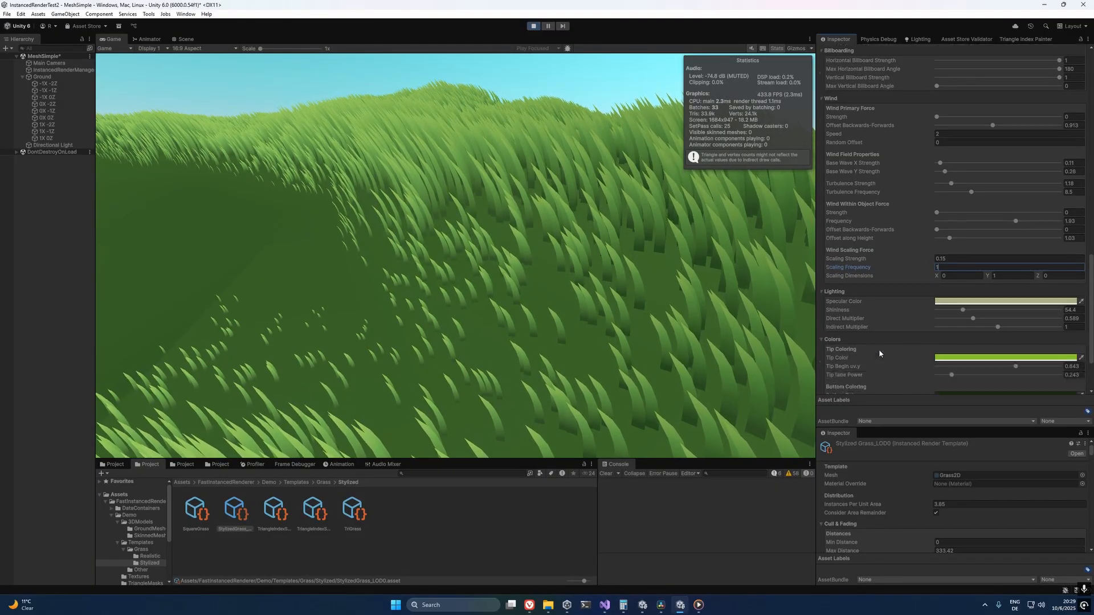
pyautogui.scroll(3, 879, 350)
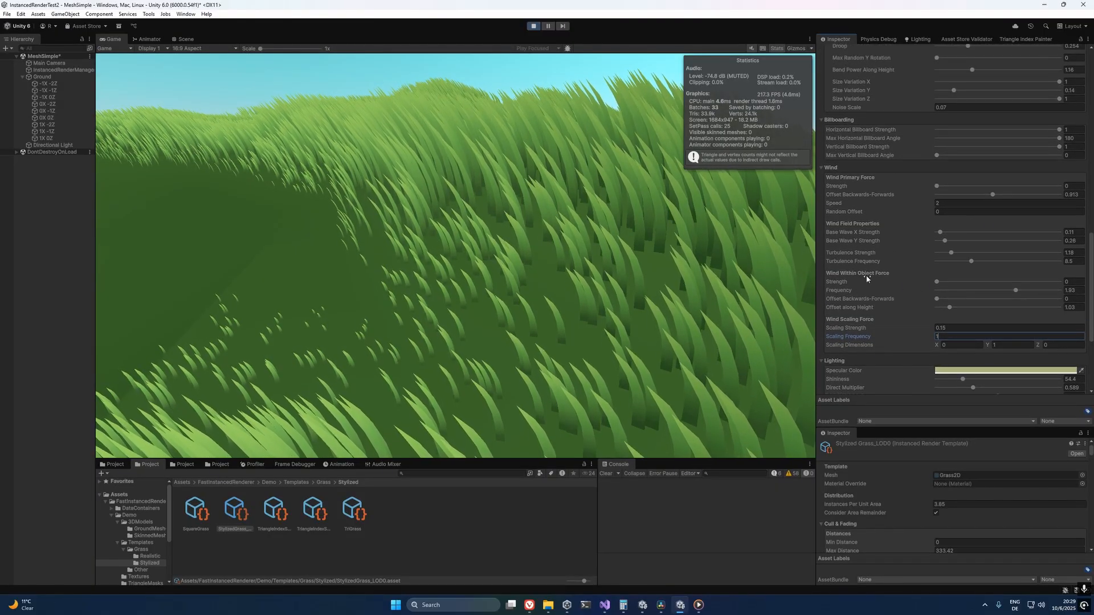
pyautogui.moveTo(946, 186); pyautogui.dragTo(1014, 186)
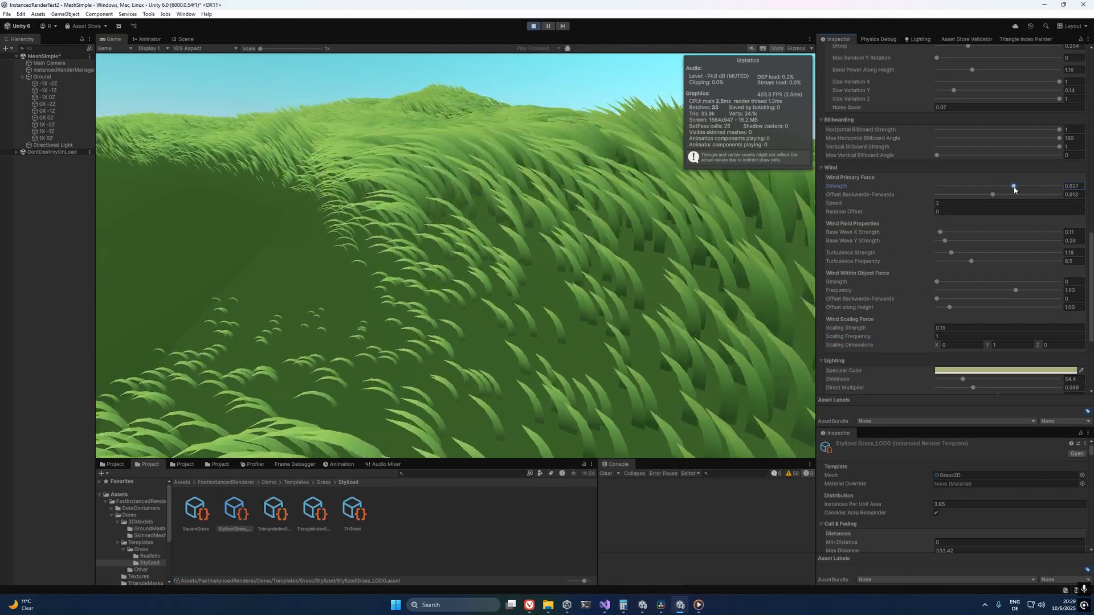